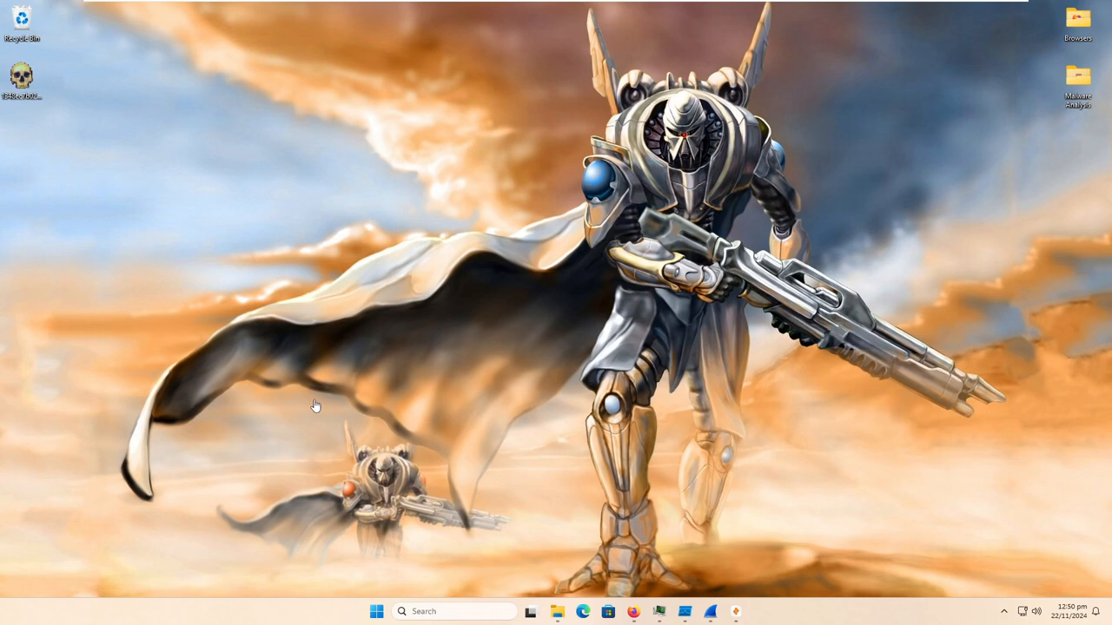
- Switch to Firefox and review the vendor detections in the sample's Threat Insights Portal file report
left_click_drag(528, 412, 605, 437)
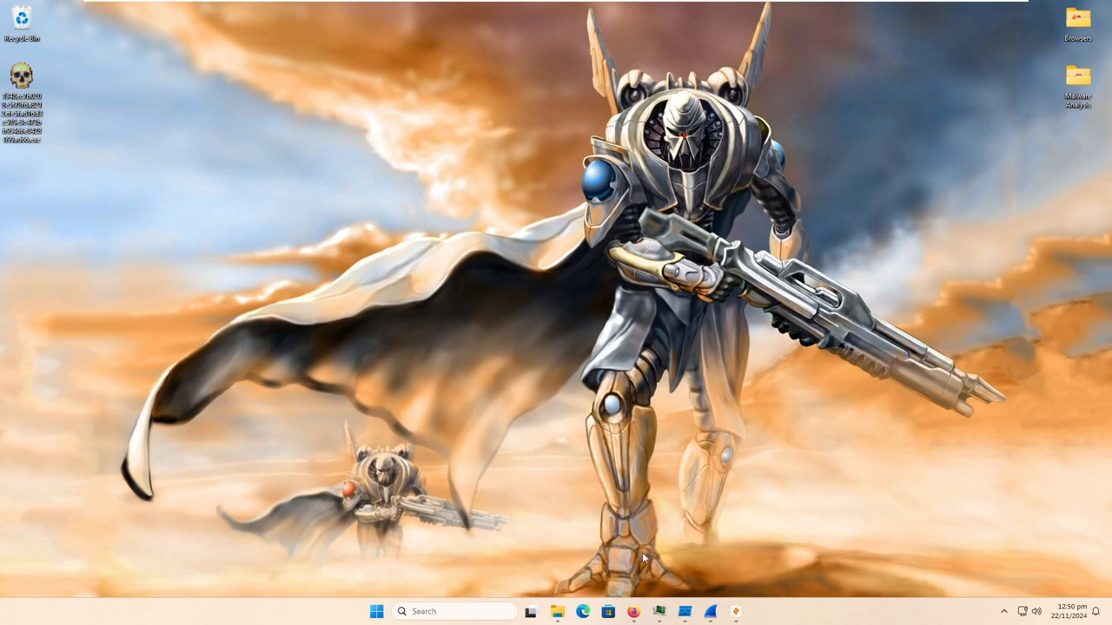
left_click(634, 611)
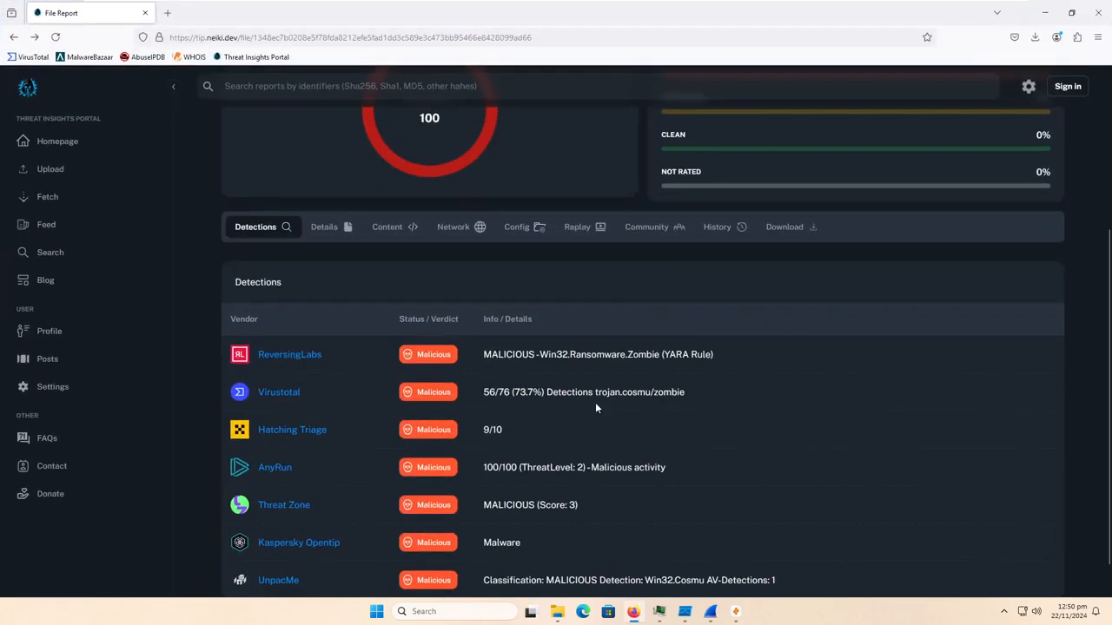
scroll(595, 406, "down", 1)
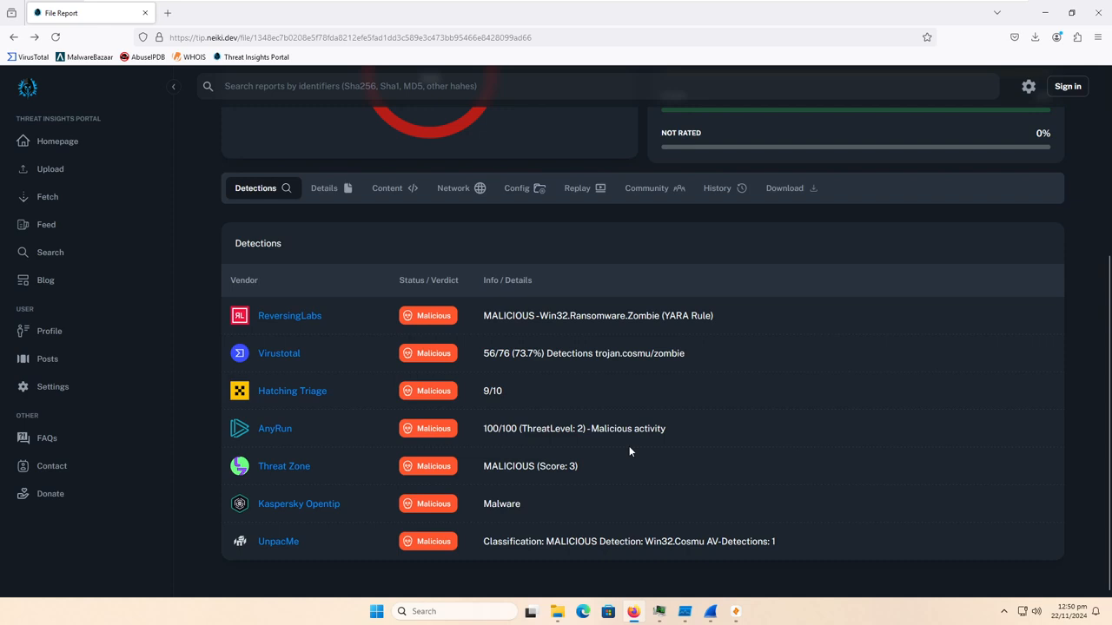
left_click_drag(313, 353, 230, 353)
triple_click(303, 426)
triple_click(353, 392)
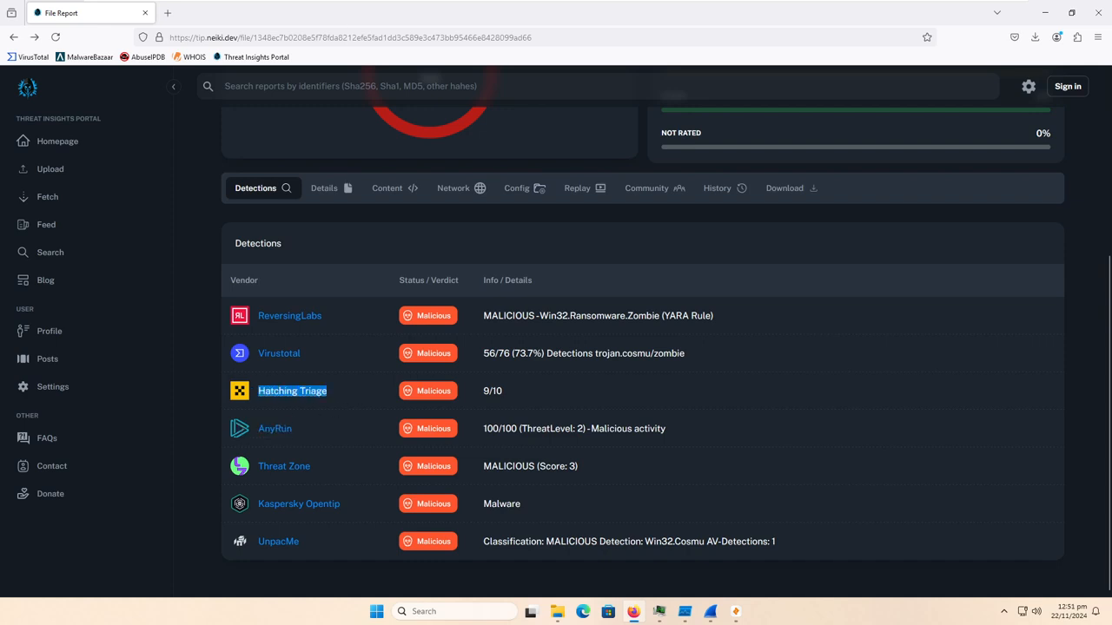
triple_click(353, 315)
left_click_drag(344, 506, 252, 511)
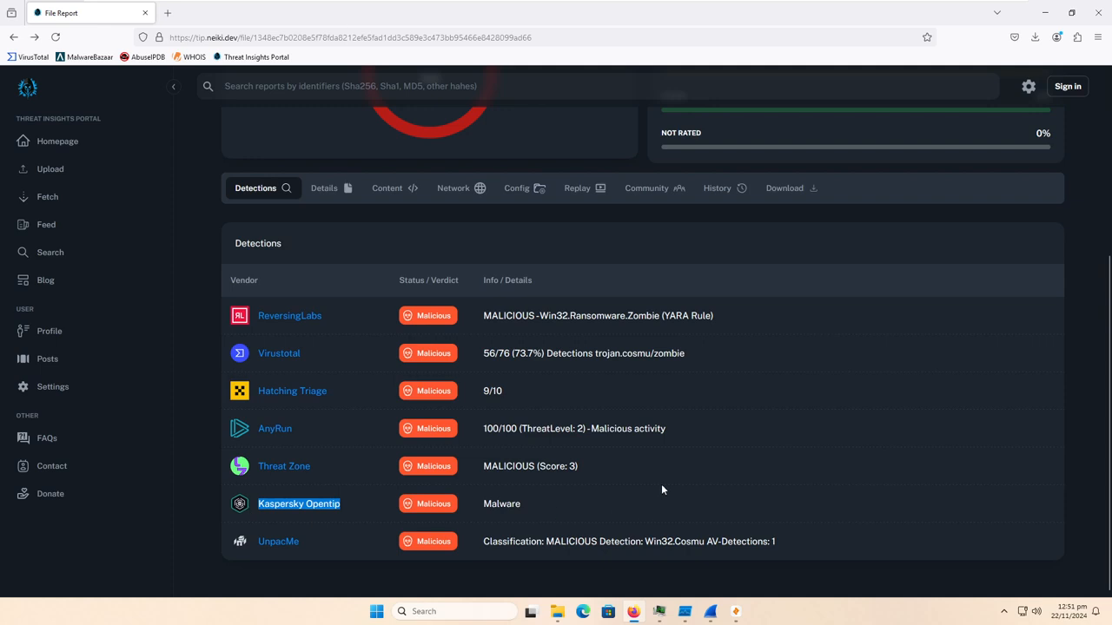
- Open the sample's linked VirusTotal report in a new tab and look over its threat labels and vendor detections
right_click(291, 356)
left_click(334, 362)
left_click(225, 18)
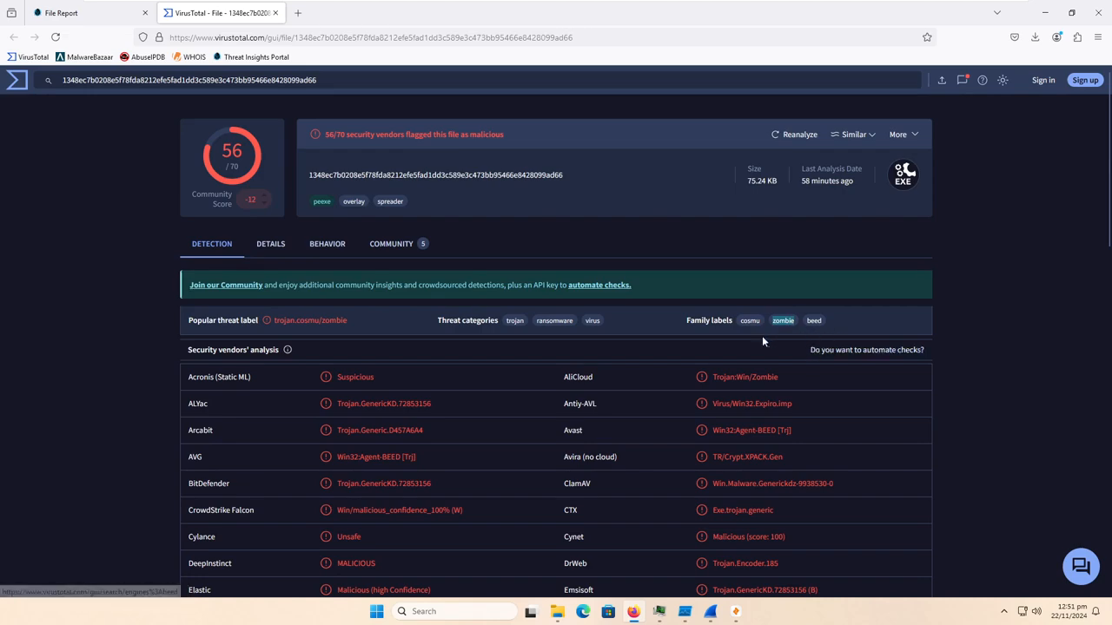
scroll(302, 319, "down", 3)
scroll(301, 315, "up", 3)
- Look over the basic properties and submission history in the VirusTotal file details
left_click(285, 244)
scroll(317, 401, "down", 1)
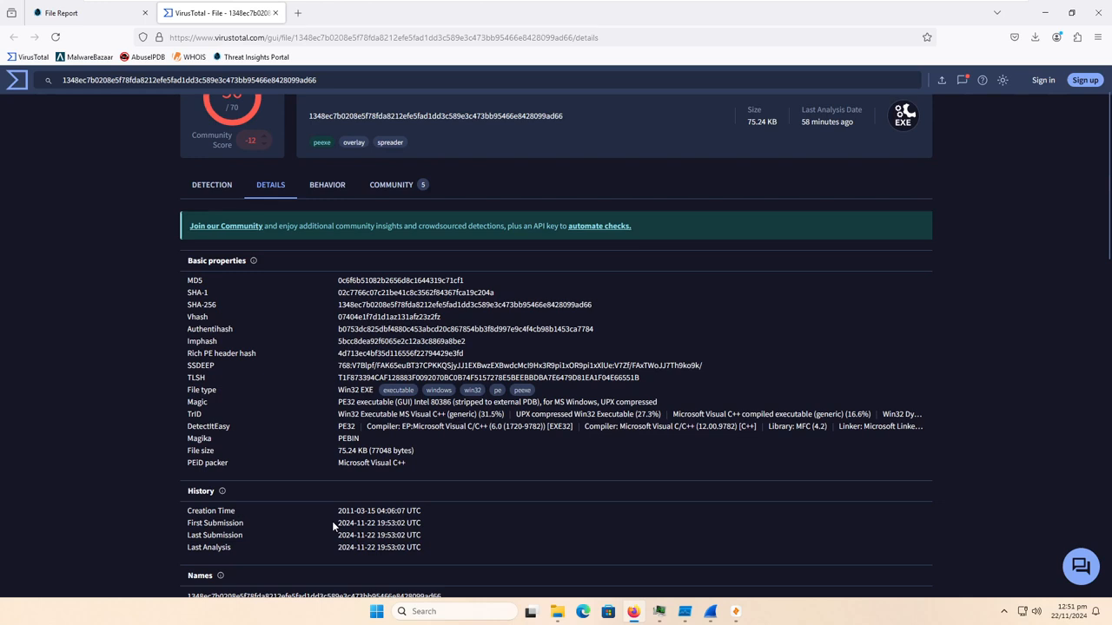
scroll(314, 503, "up", 2)
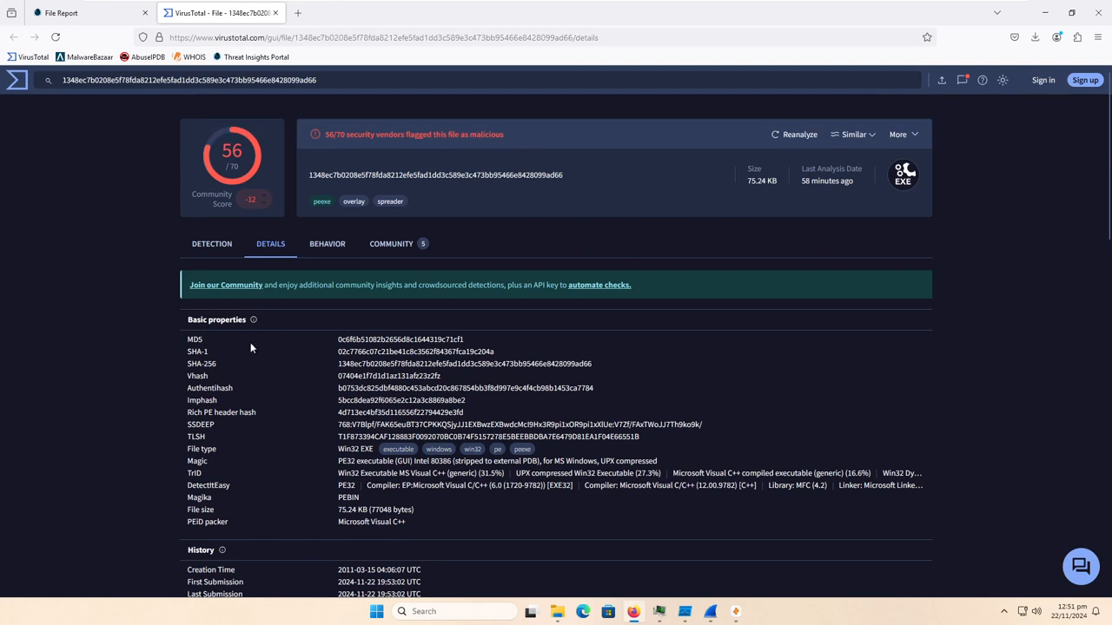
- Return to the VirusTotal detection results and compare the vendors' verdicts, including the undetected ones, Webroot and BitDefender
left_click(211, 245)
scroll(130, 308, "down", 10)
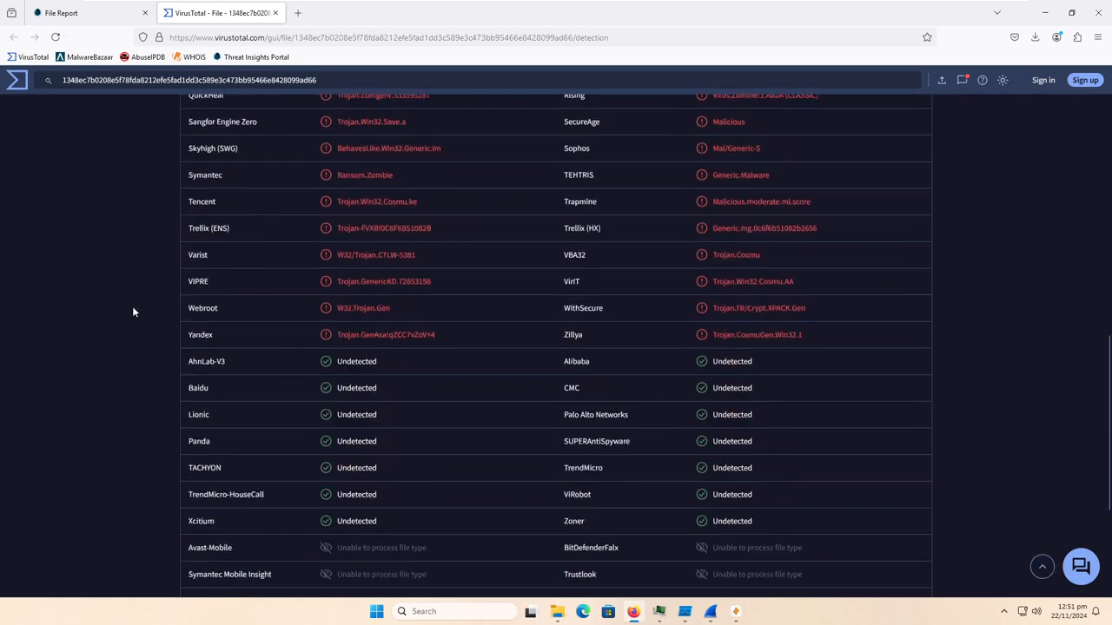
scroll(377, 301, "up", 2)
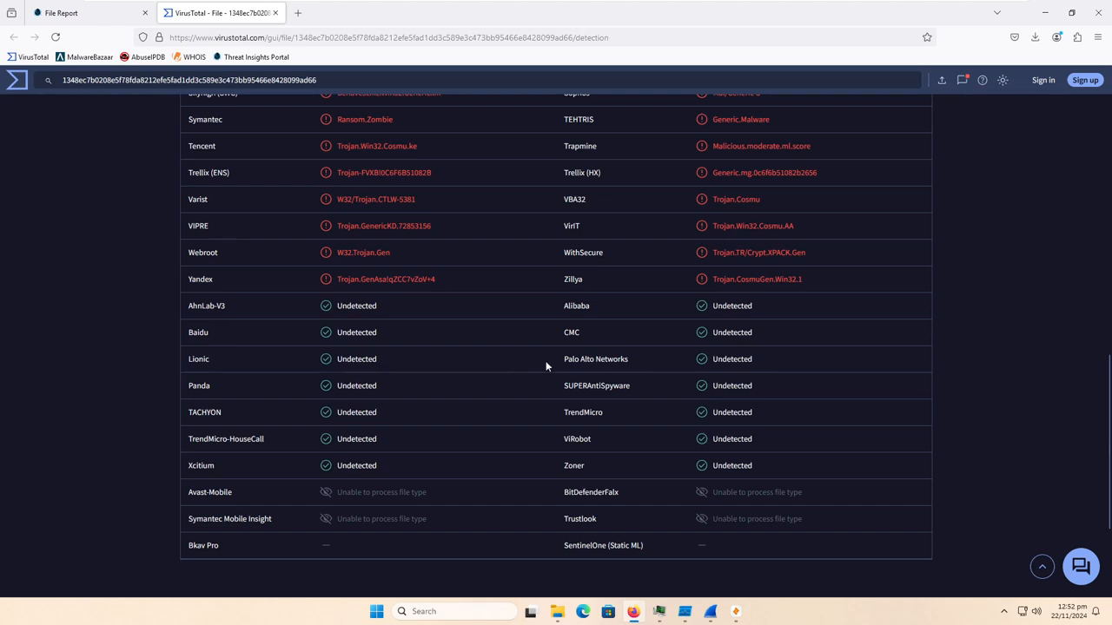
left_click_drag(544, 365, 643, 361)
left_click_drag(401, 257, 335, 256)
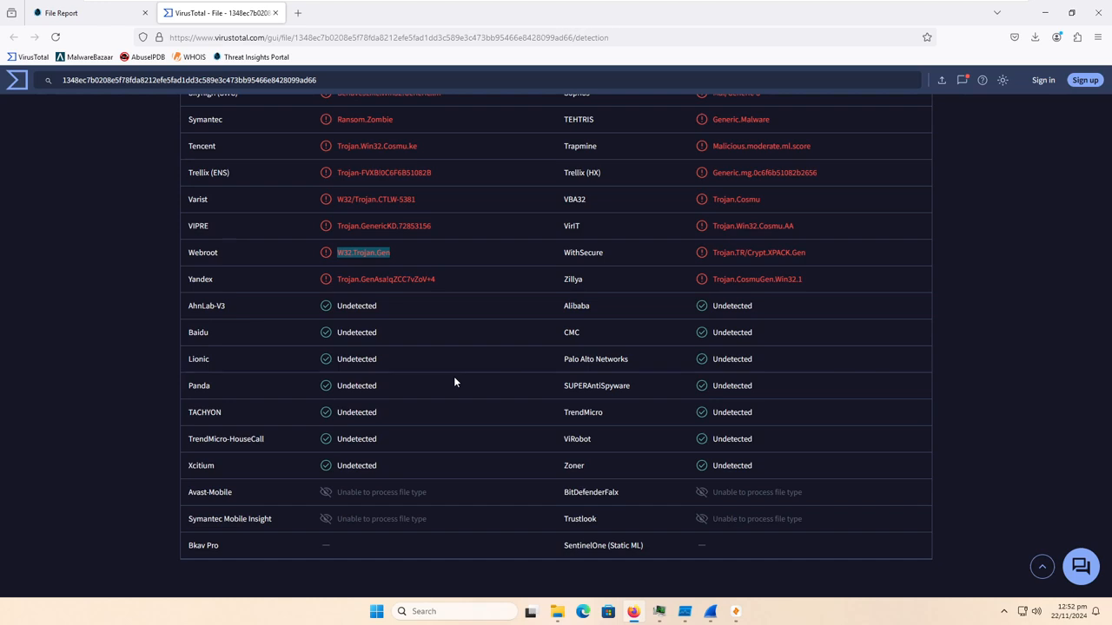
scroll(453, 376, "up", 10)
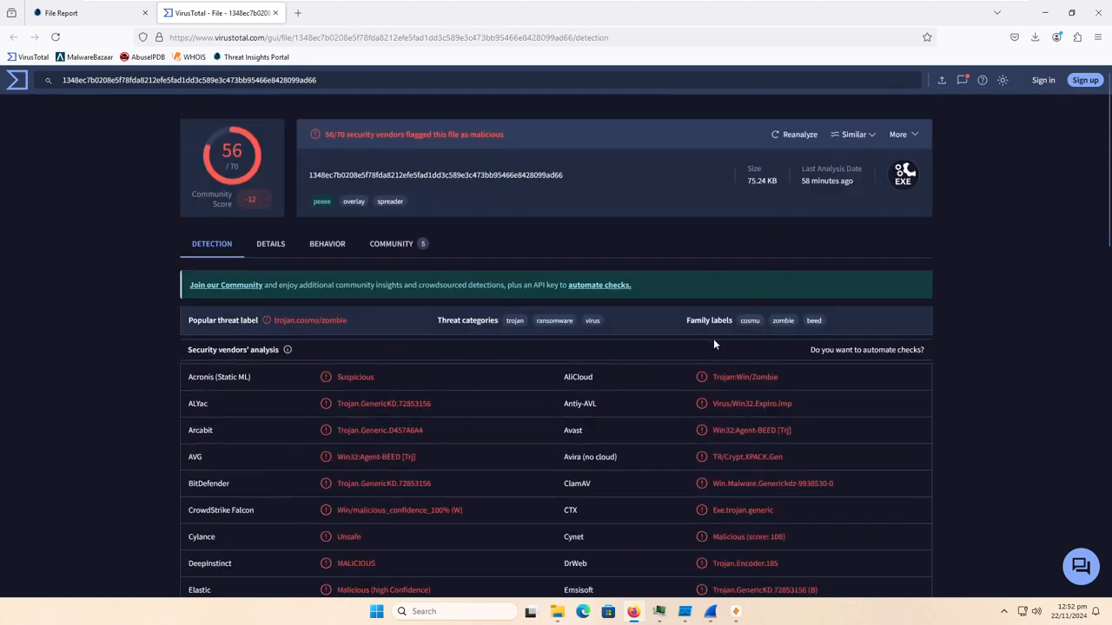
scroll(709, 338, "down", 2)
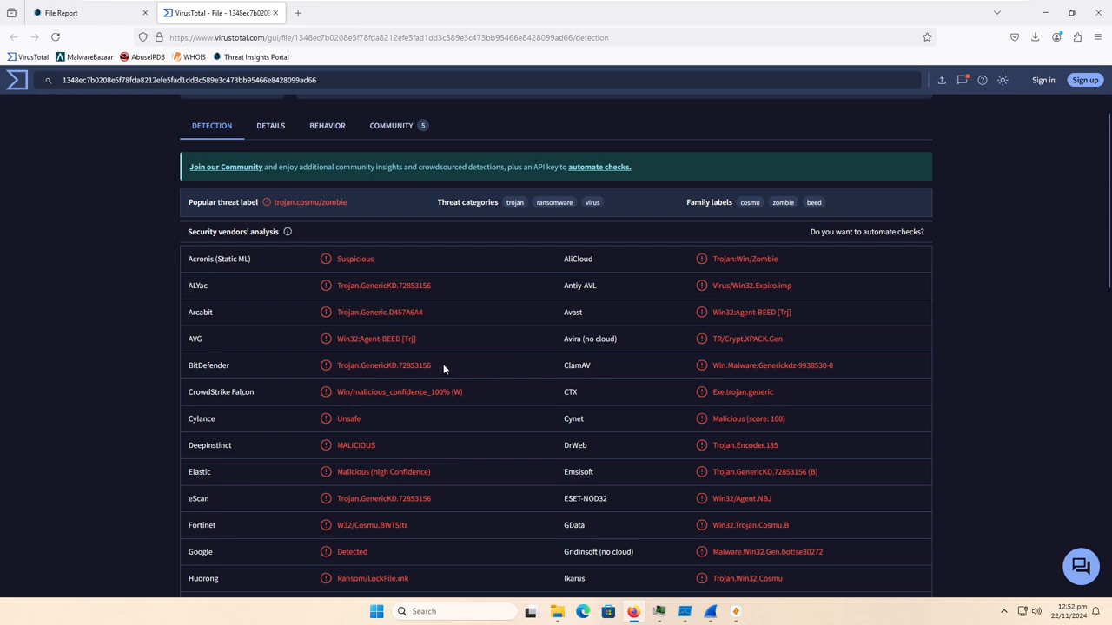
left_click_drag(443, 364, 320, 366)
scroll(516, 480, "down", 1)
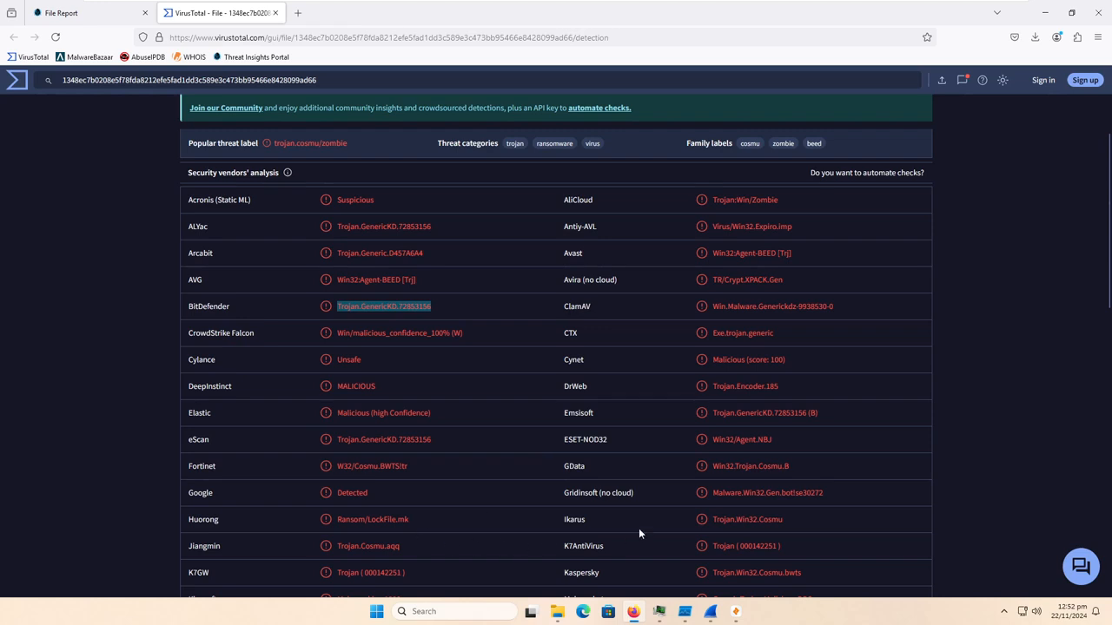
scroll(662, 543, "down", 1)
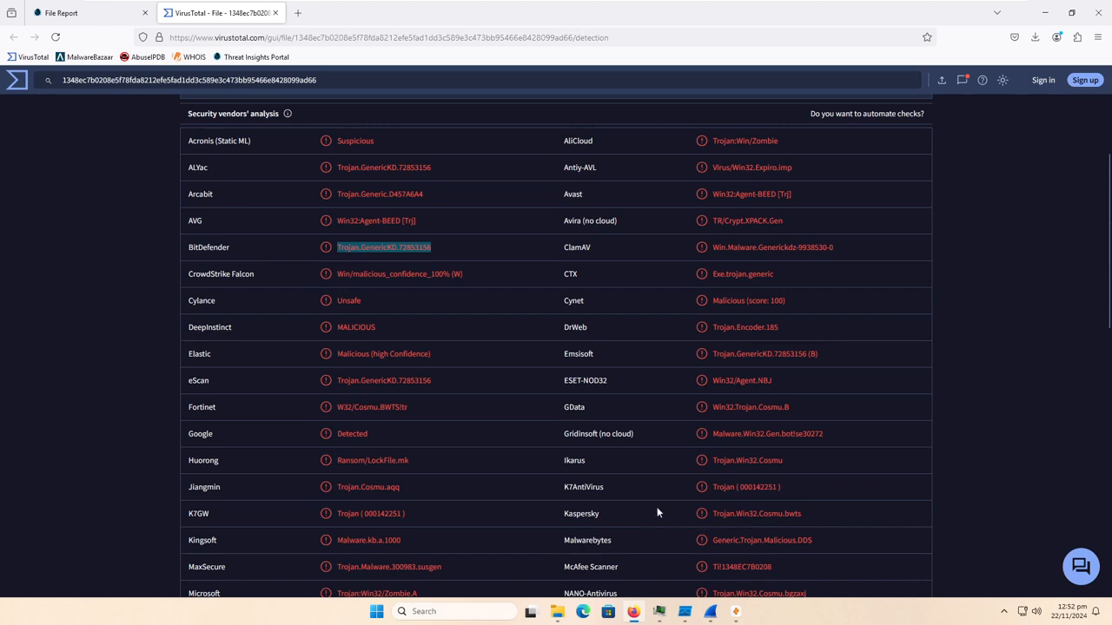
scroll(661, 513, "up", 4)
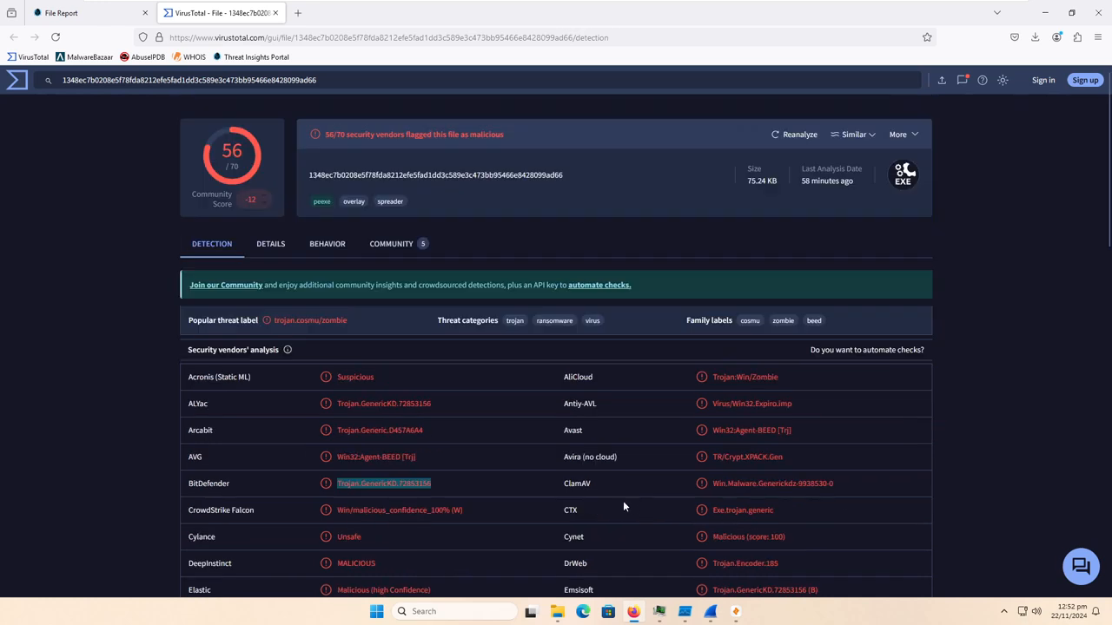
- Examine the sample's MD5, SHA-1 and SHA-256 hashes and its submission and analysis dates in the file details
left_click(284, 249)
left_click_drag(234, 346, 635, 370)
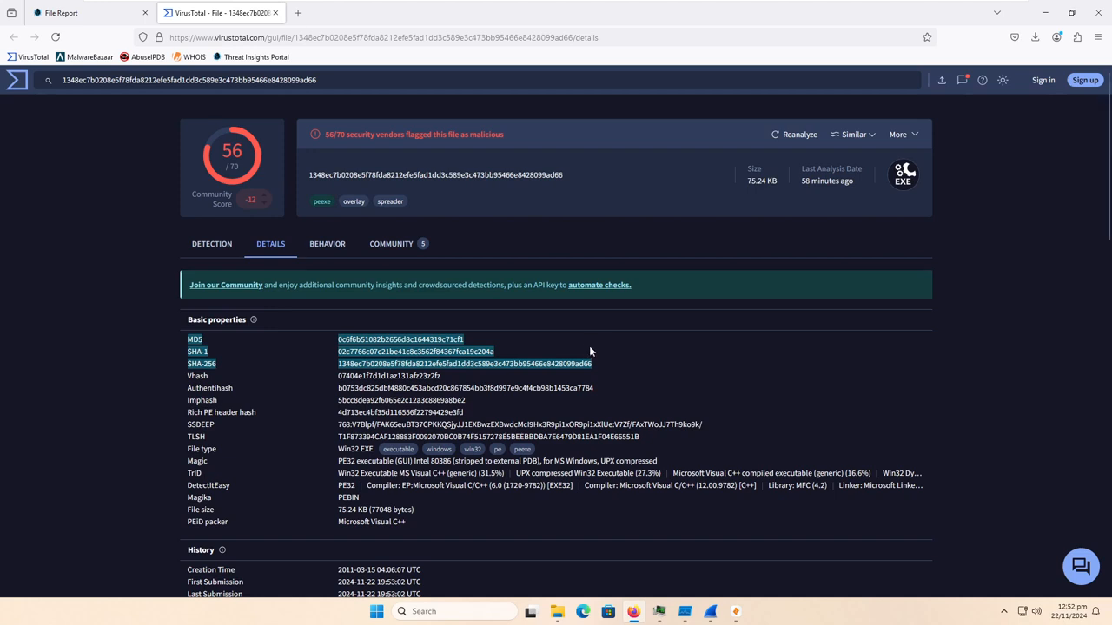
scroll(591, 346, "down", 3)
left_click_drag(185, 405, 426, 432)
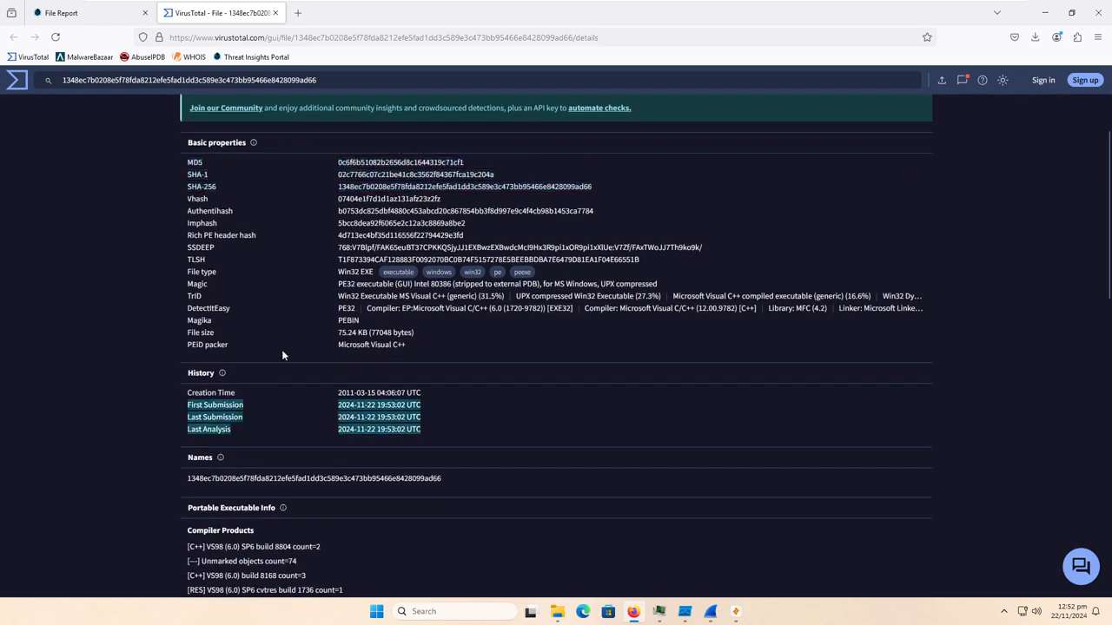
scroll(443, 455, "down", 5)
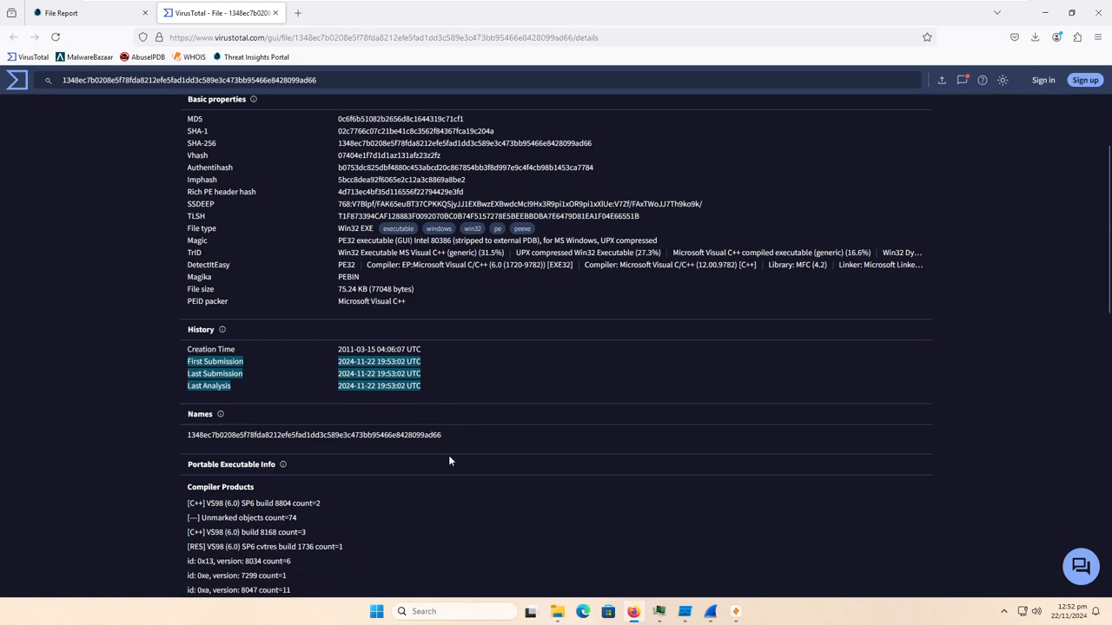
scroll(449, 450, "up", 8)
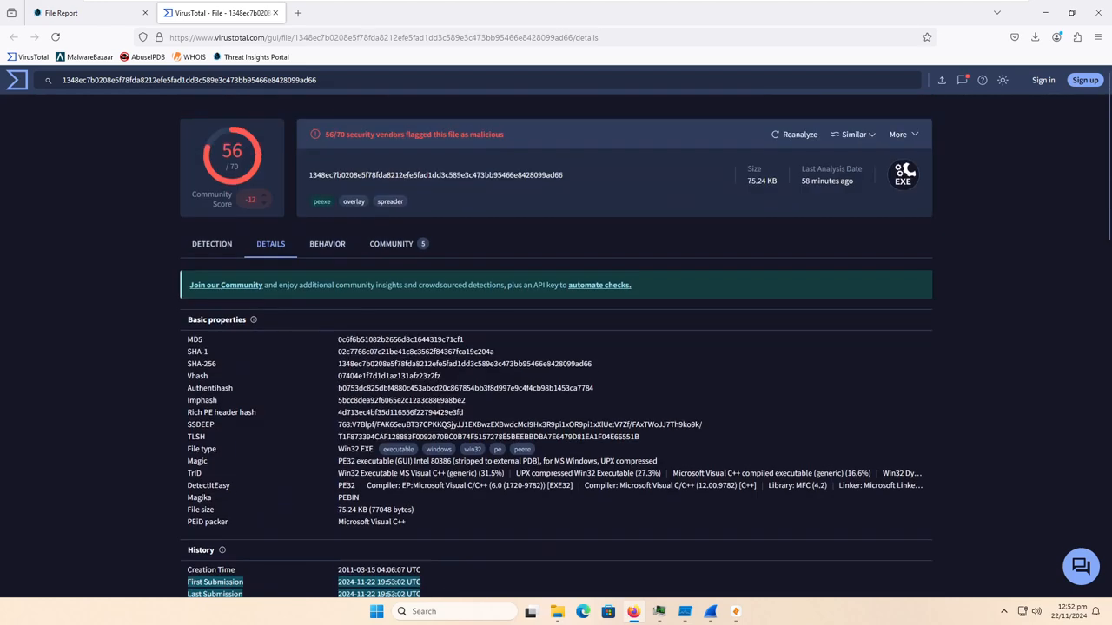
- Review the sample's VirusTotal behavior report, including the activity summary, MITRE ATT&CK techniques and capabilities
left_click(324, 246)
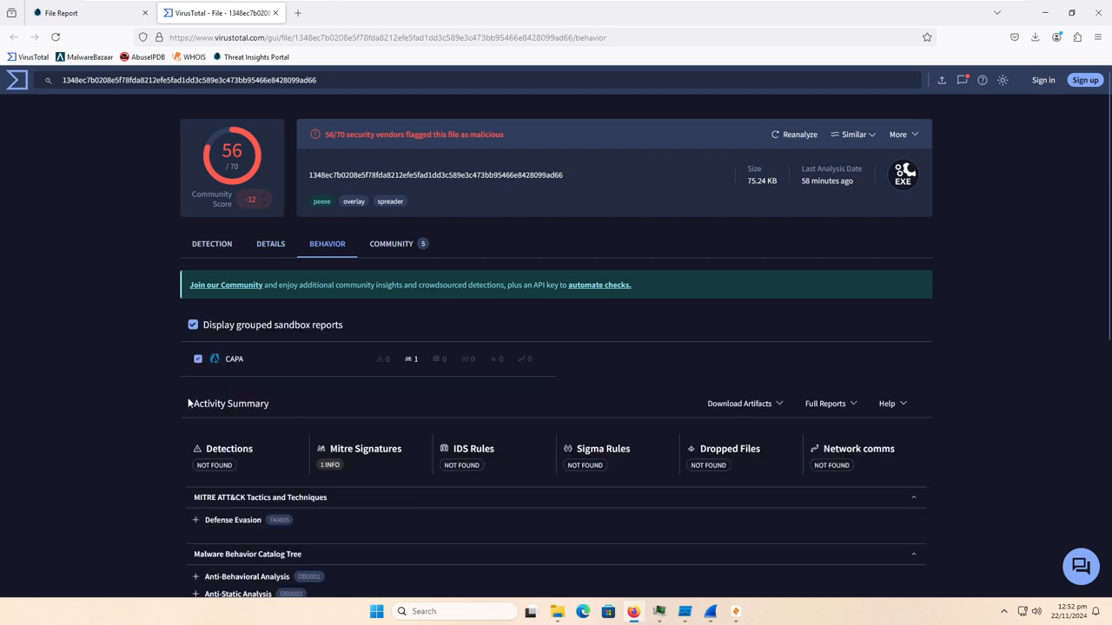
scroll(189, 403, "down", 1)
scroll(163, 369, "down", 2)
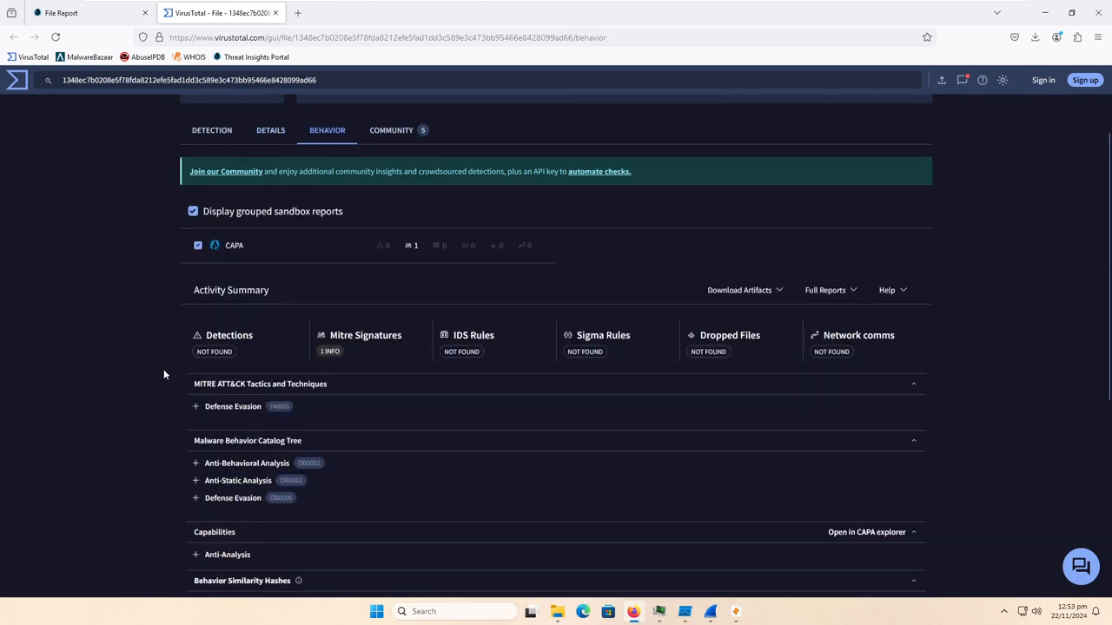
scroll(162, 370, "down", 1)
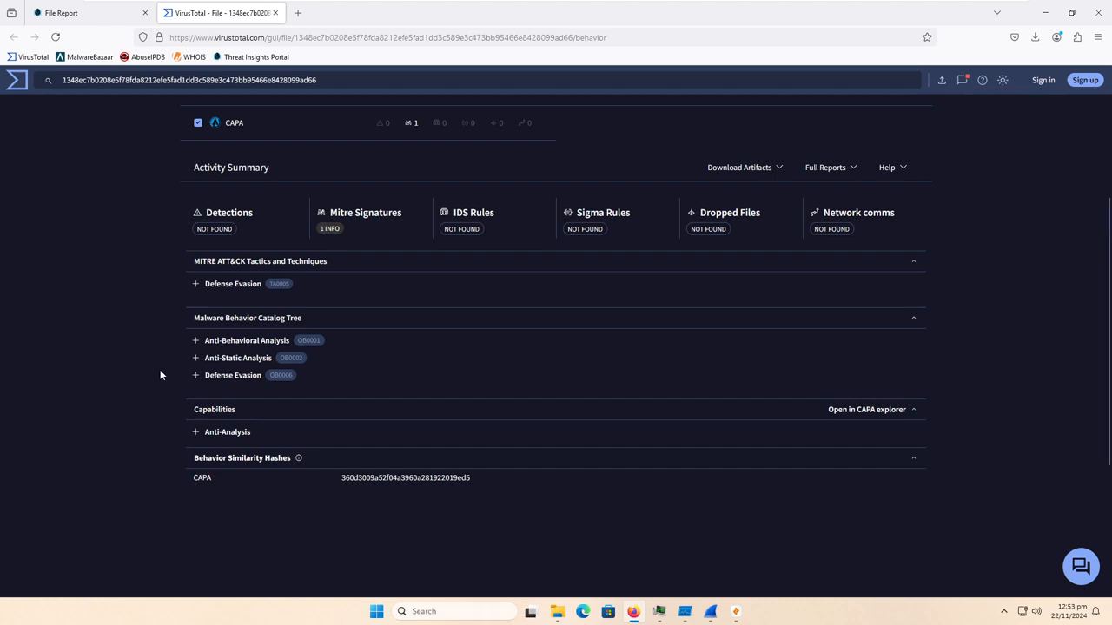
scroll(174, 387, "down", 1)
scroll(191, 407, "up", 5)
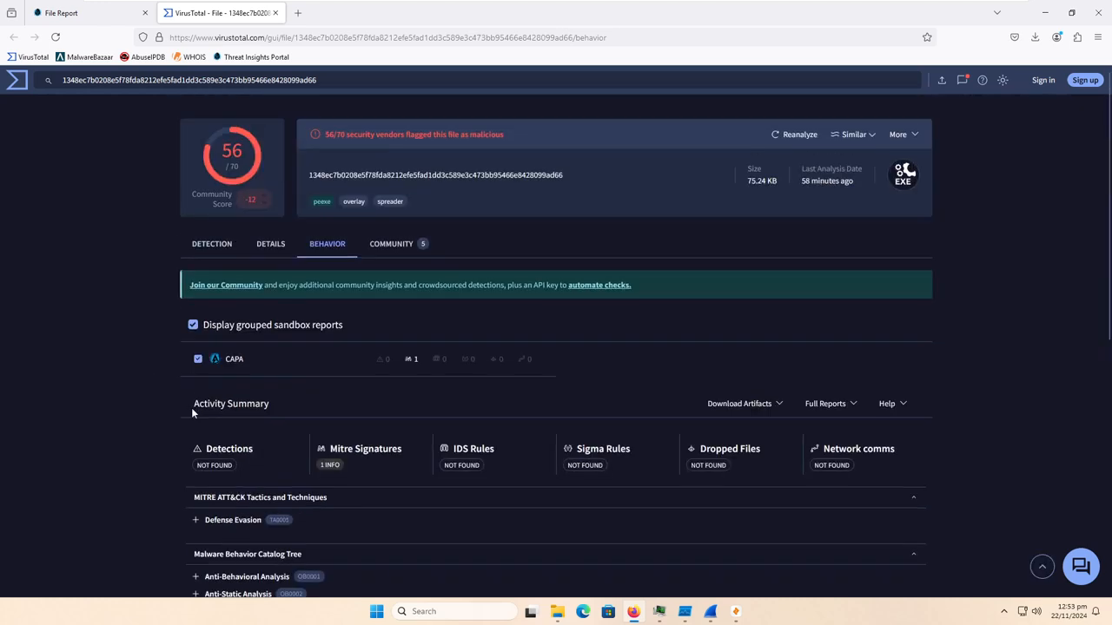
- Open the sample's community feedback, expand the first comment in full and read its hashtags
left_click(391, 244)
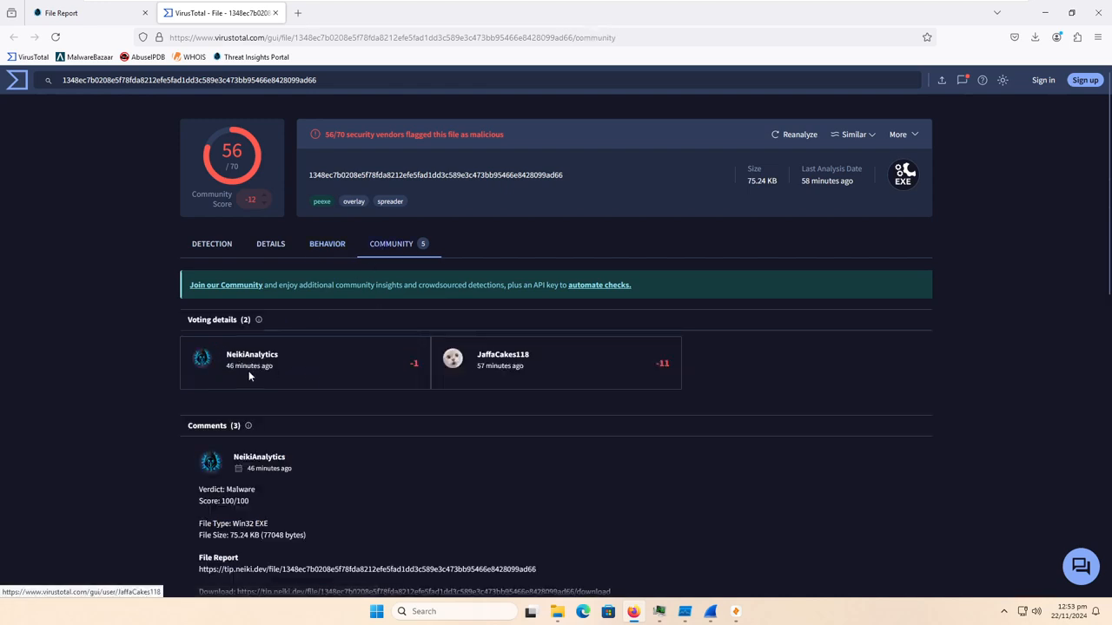
scroll(475, 429, "down", 8)
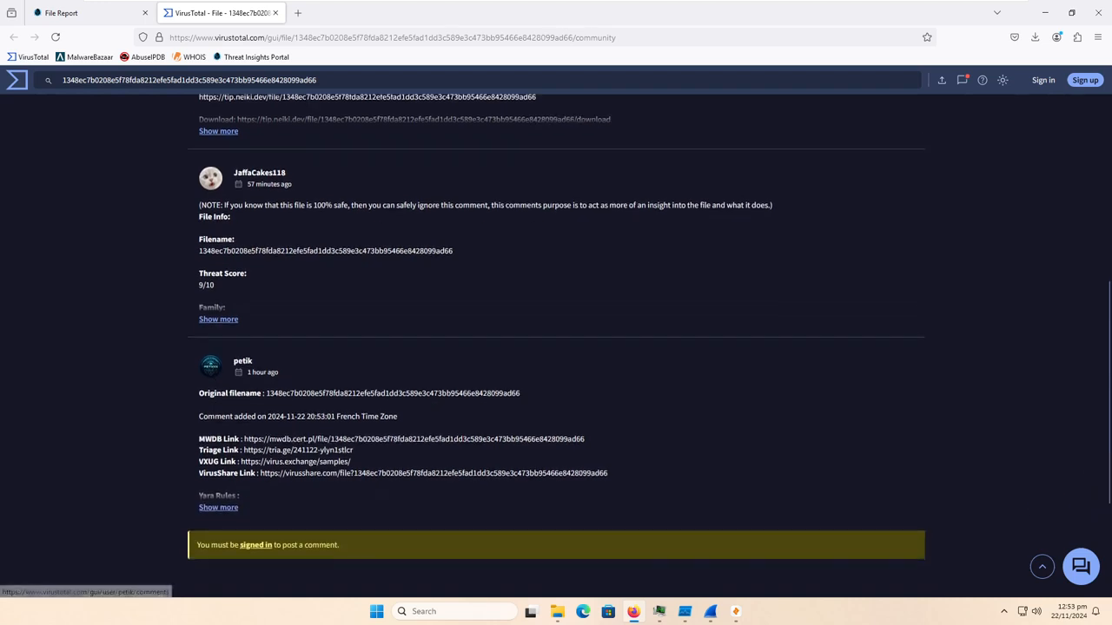
scroll(362, 464, "up", 5)
scroll(243, 364, "down", 1)
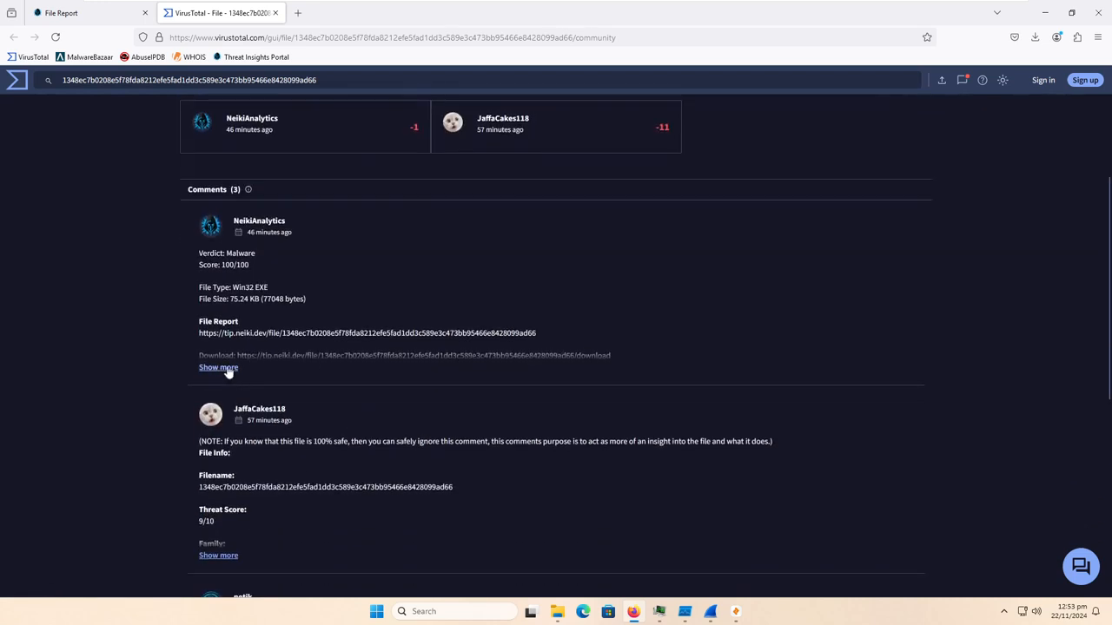
left_click(219, 368)
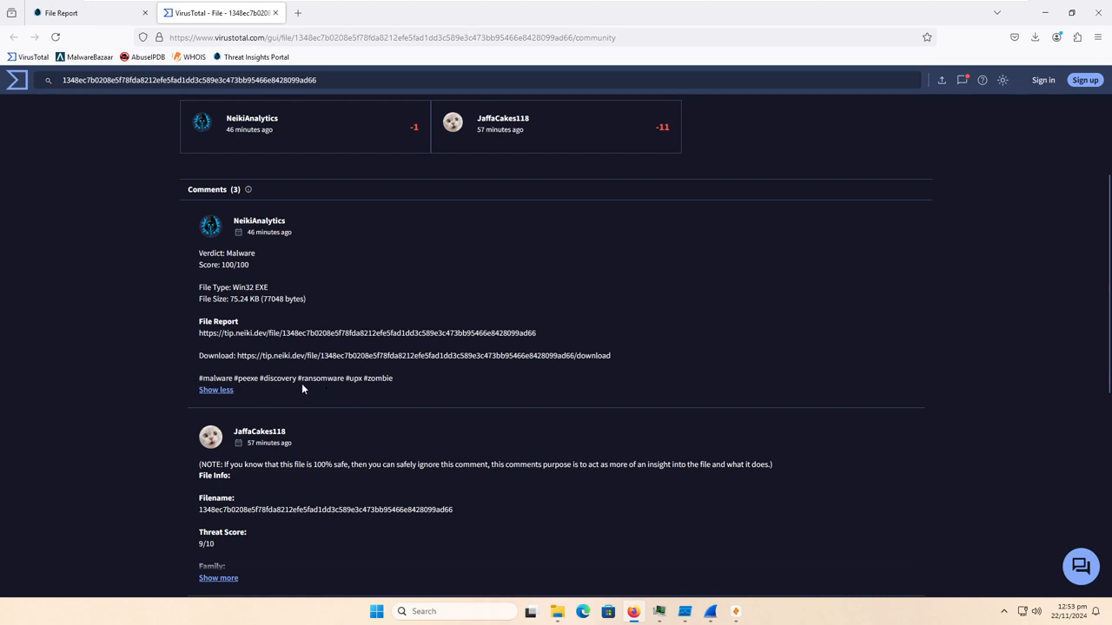
left_click_drag(338, 379, 395, 379)
left_click(339, 379)
scroll(355, 404, "up", 3)
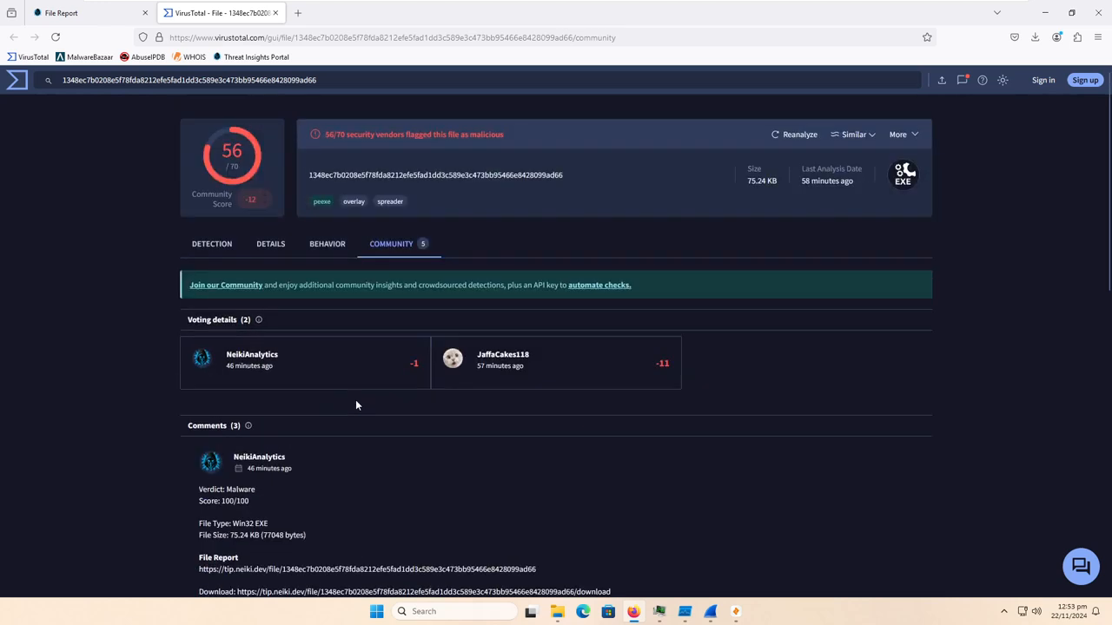
- Expand the second community comment and read its threat score, report links and tags
scroll(355, 405, "down", 4)
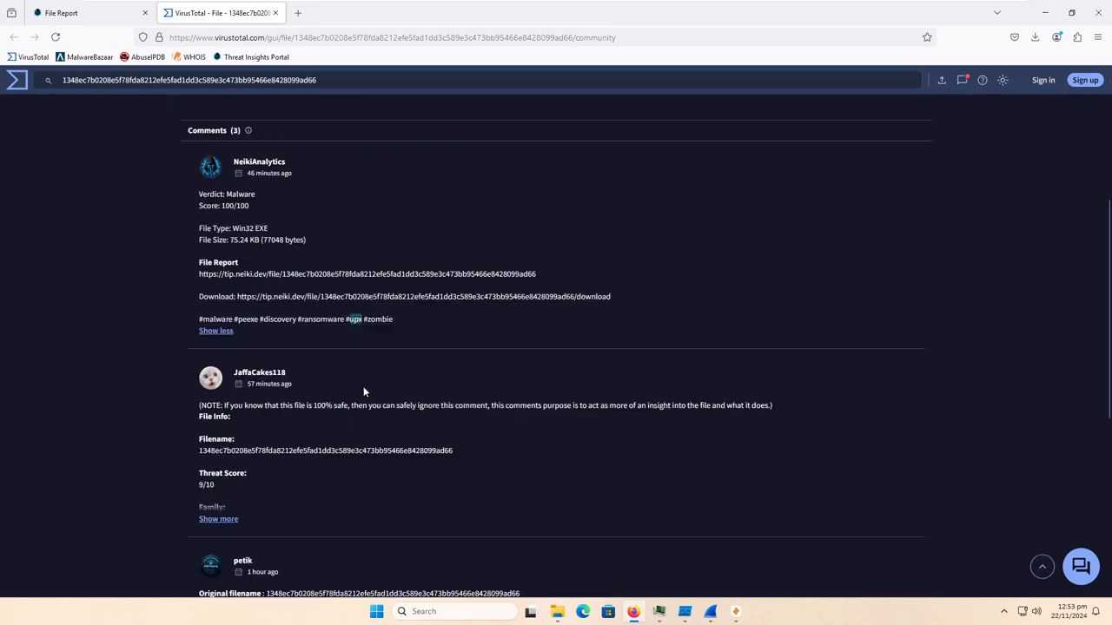
left_click(227, 520)
scroll(261, 506, "down", 2)
scroll(298, 498, "down", 1)
left_click_drag(223, 444, 179, 435)
left_click(178, 431)
scroll(174, 427, "down", 2)
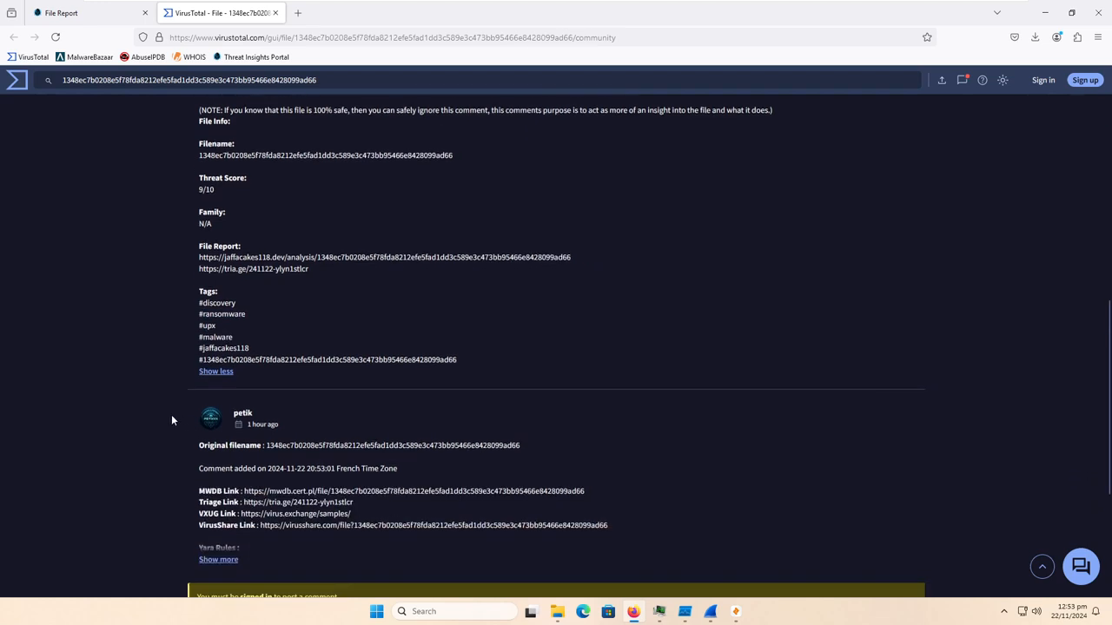
- Expand the third community comment, read its Yara rules, and minimize the browser to return to the desktop
scroll(171, 416, "down", 1)
left_click(220, 497)
scroll(220, 497, "down", 1)
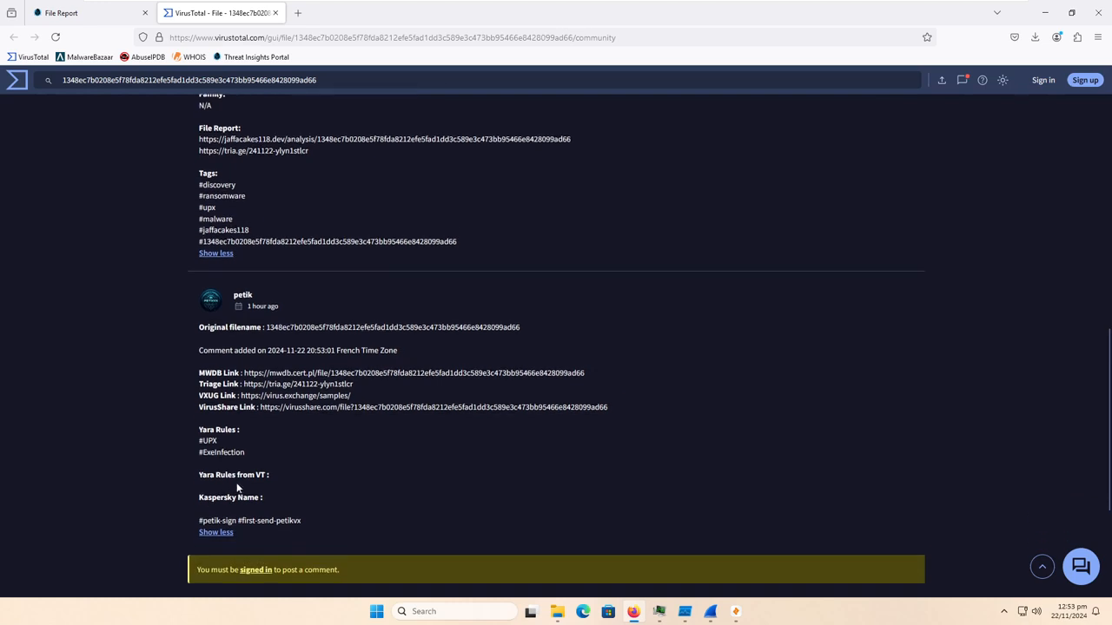
left_click_drag(200, 440, 254, 459)
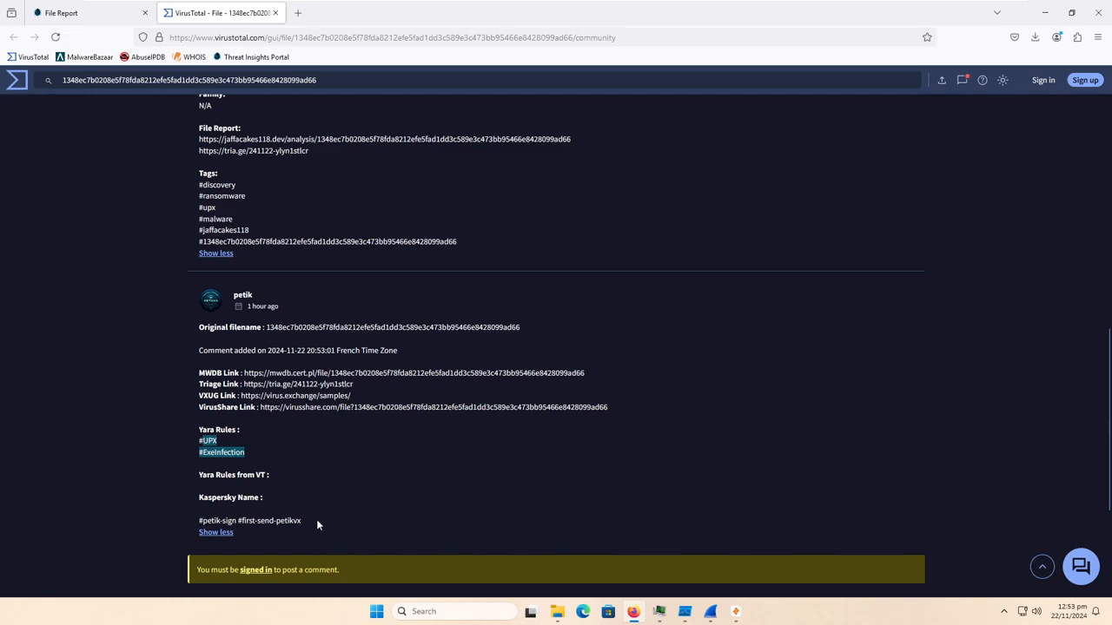
scroll(303, 509, "up", 15)
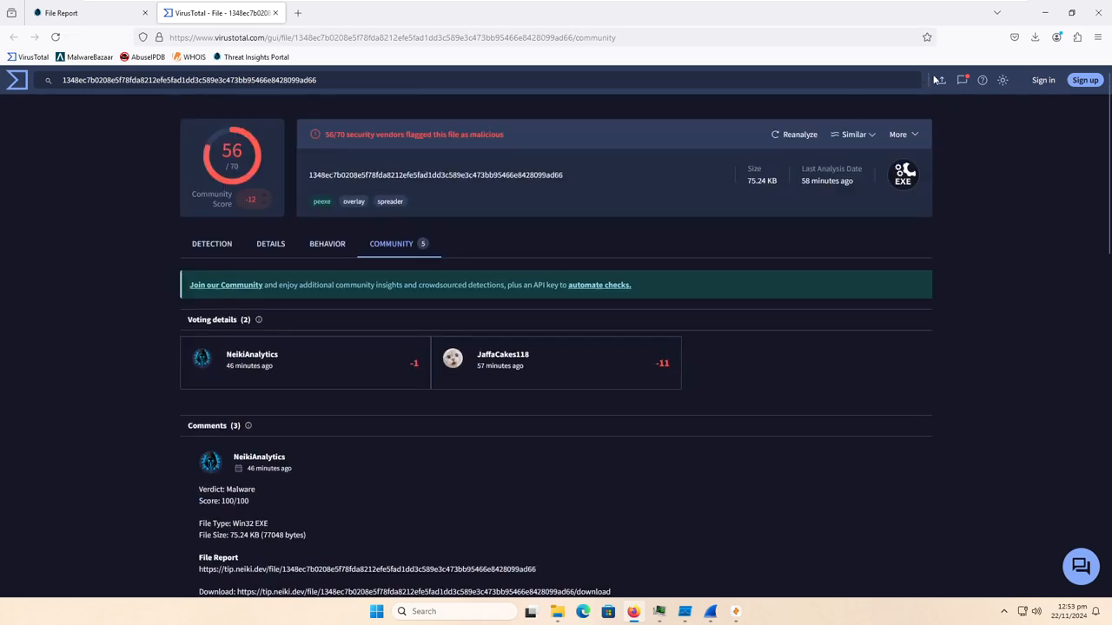
left_click(1045, 12)
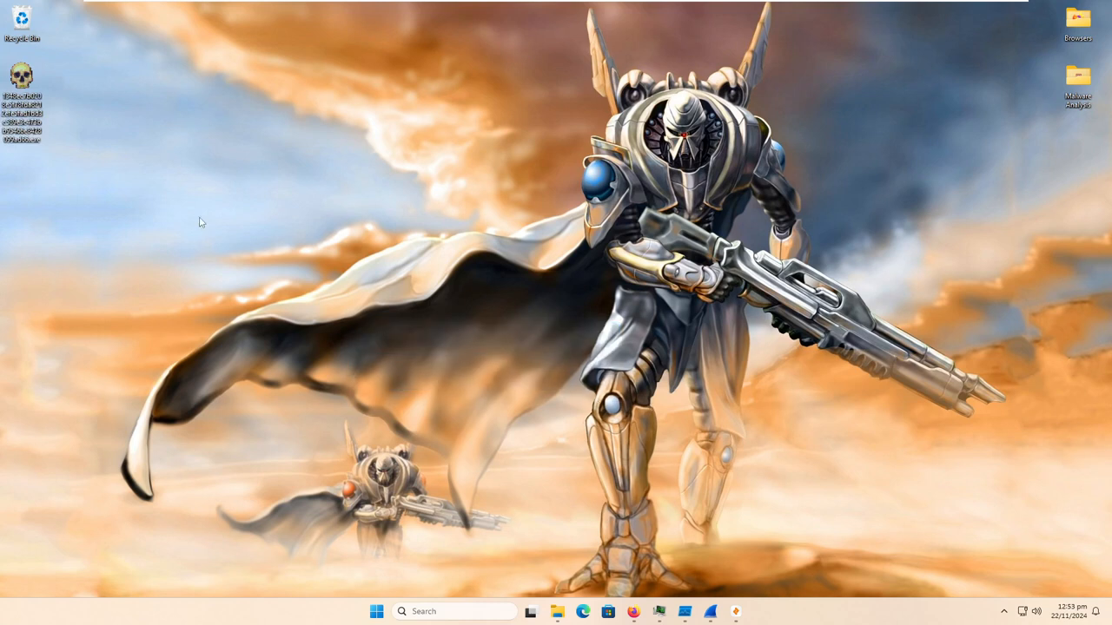
- Check that Process Hacker and Process Monitor are running, minimizing each window after viewing it
mouse_move(657, 614)
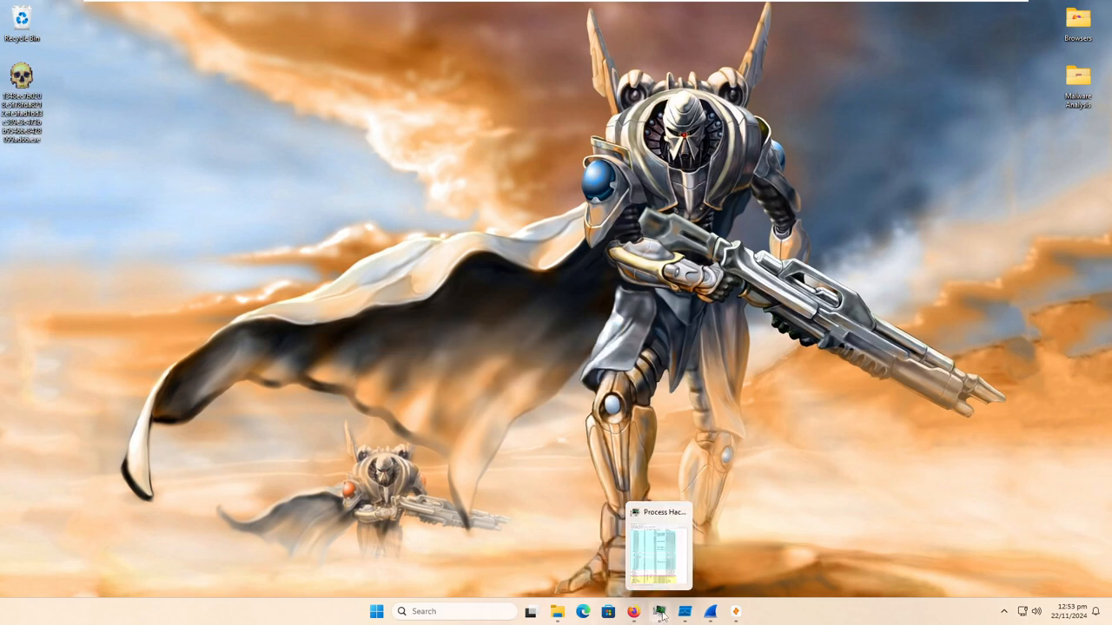
left_click(660, 612)
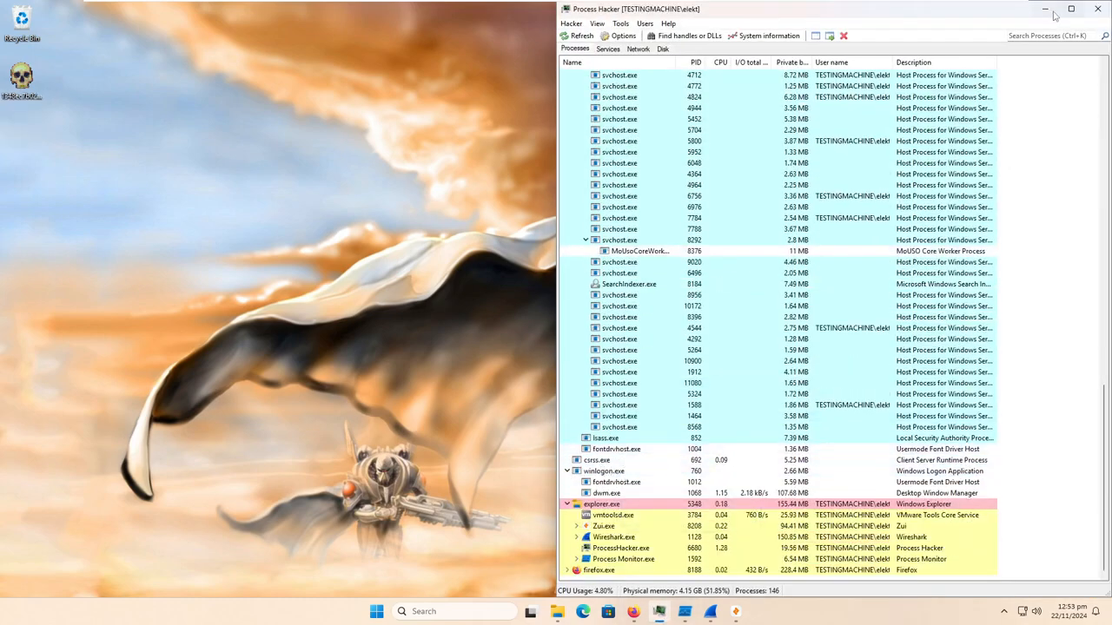
left_click(1045, 9)
left_click(692, 612)
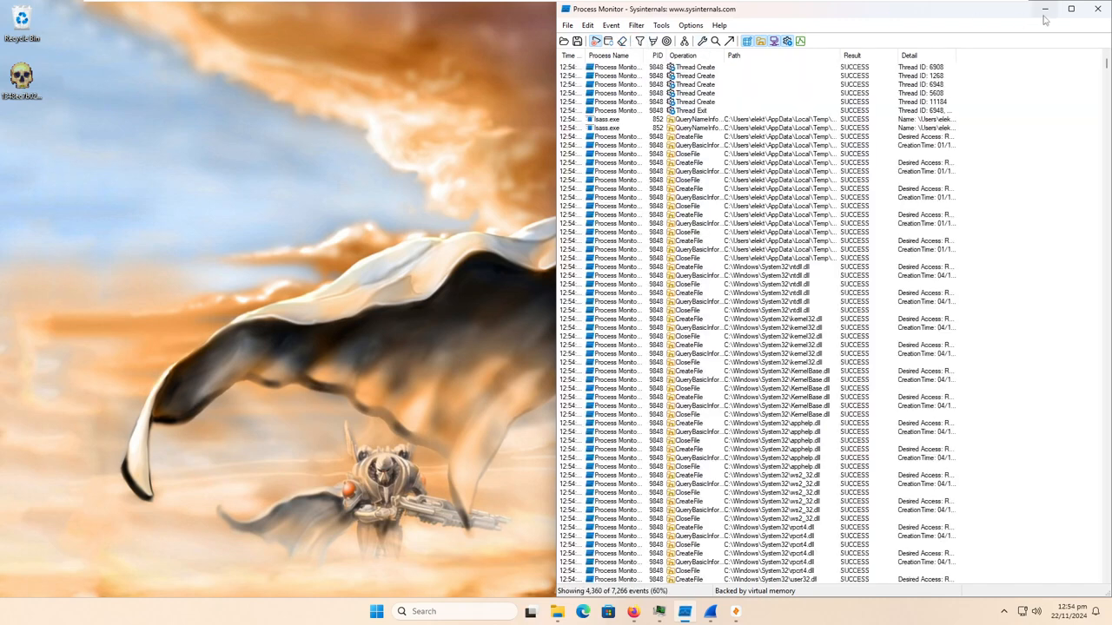
left_click(684, 612)
- Restart the Wireshark capture without saving the captured packets, and check that Zui is open before returning to the desktop
left_click(713, 612)
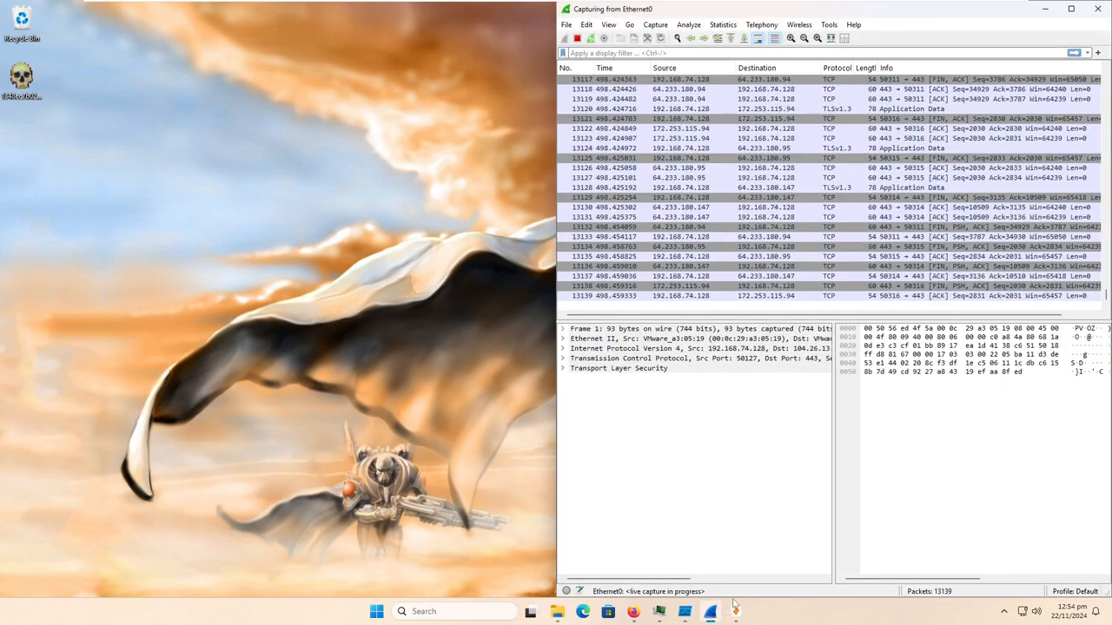
left_click(591, 38)
left_click(860, 323)
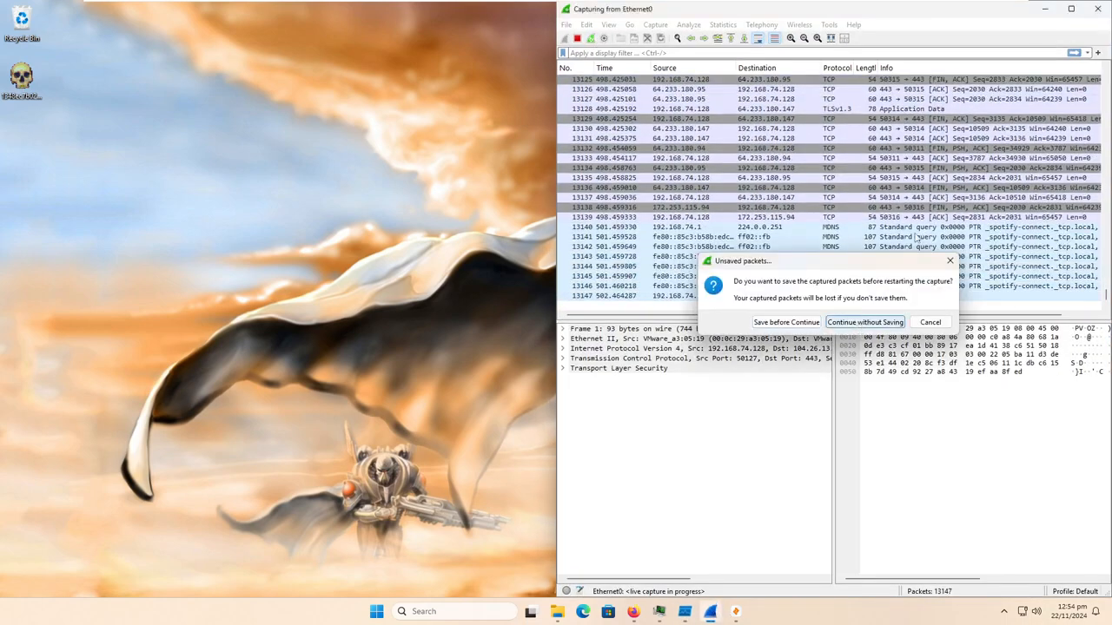
left_click(1047, 9)
left_click(740, 615)
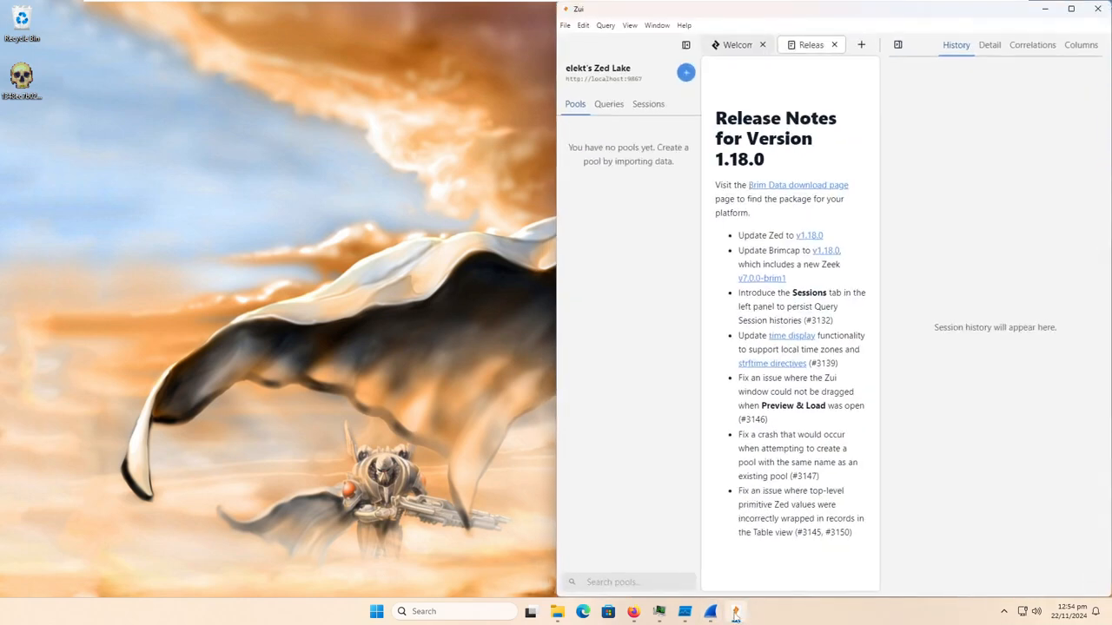
left_click(1046, 10)
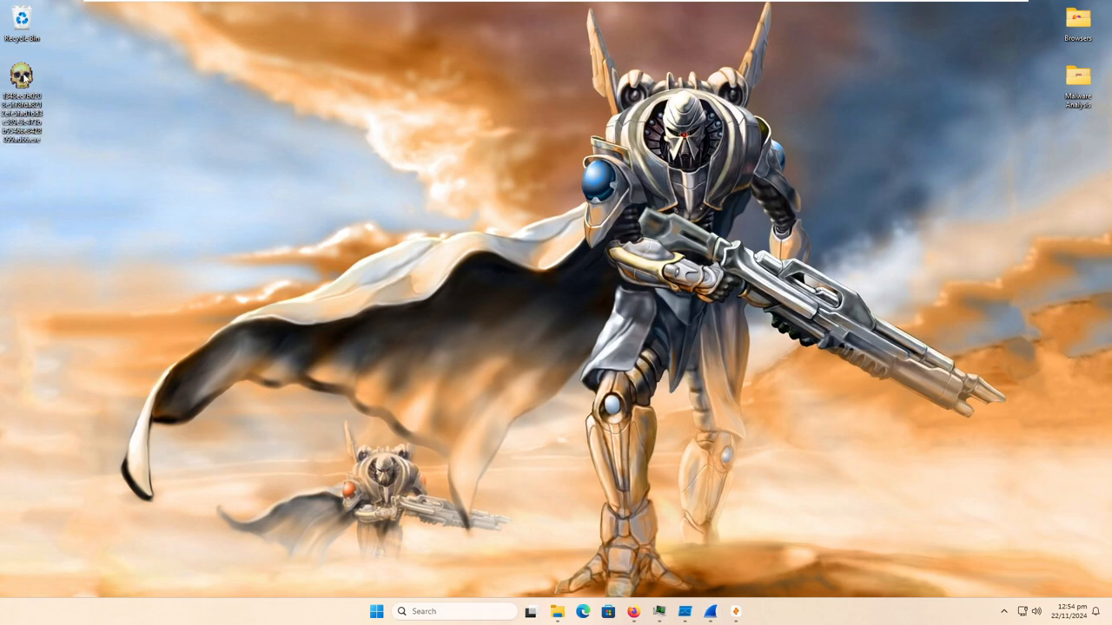
- Inspect the file details and digital signatures in the desktop malware sample's properties, and close them
right_click(21, 77)
left_click(98, 249)
left_click(131, 103)
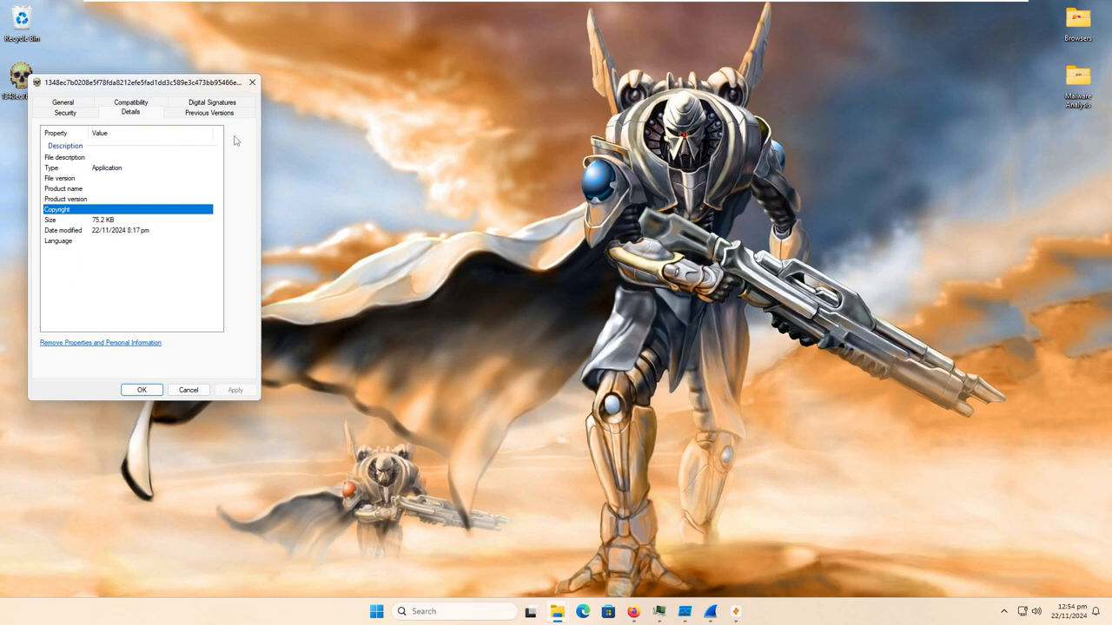
left_click(227, 103)
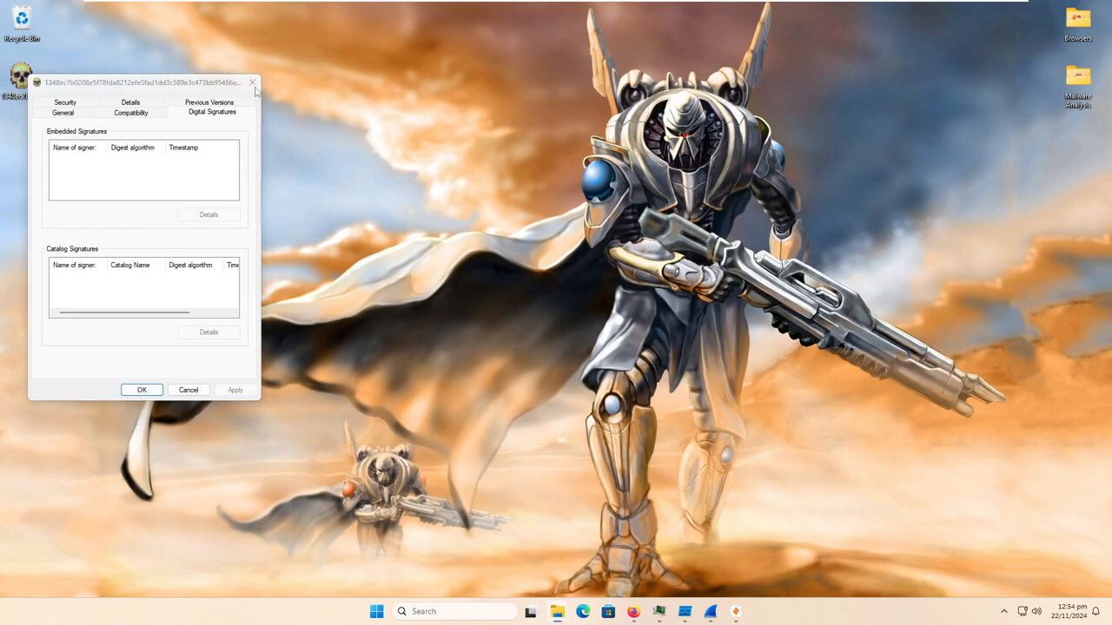
left_click(254, 87)
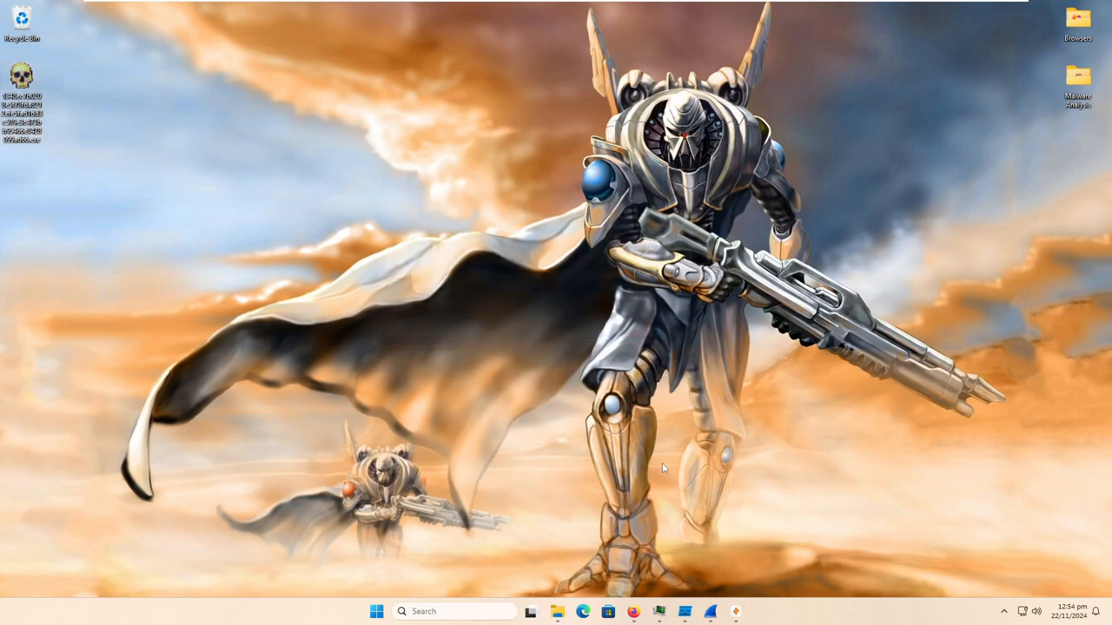
- Bring up Process Hacker for monitoring and run the malware sample as administrator, allowing it to make changes
left_click(669, 617)
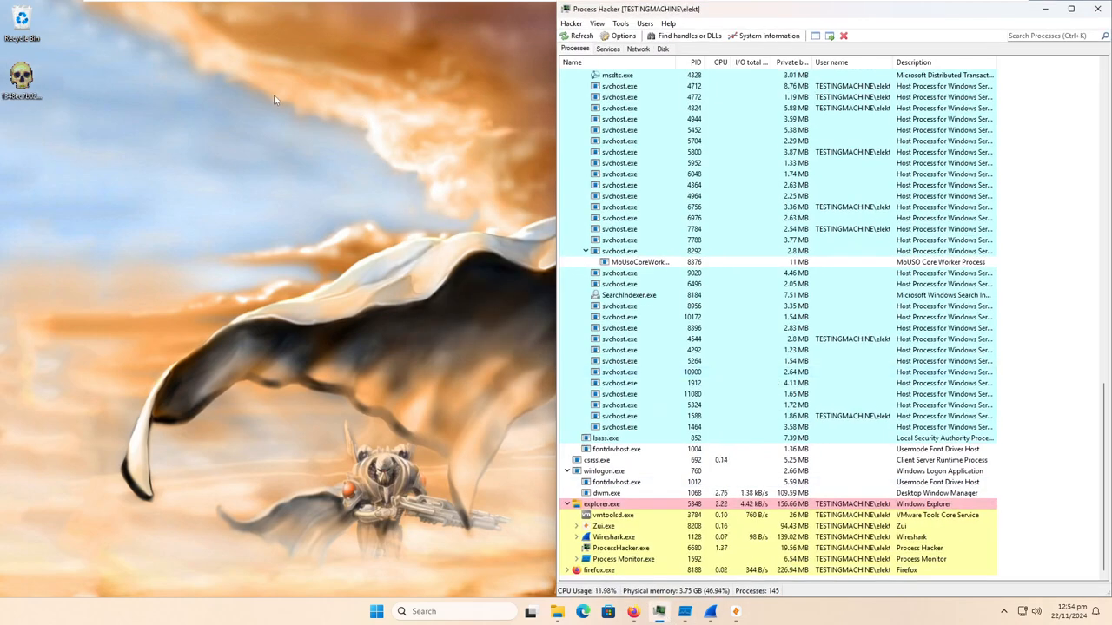
right_click(26, 78)
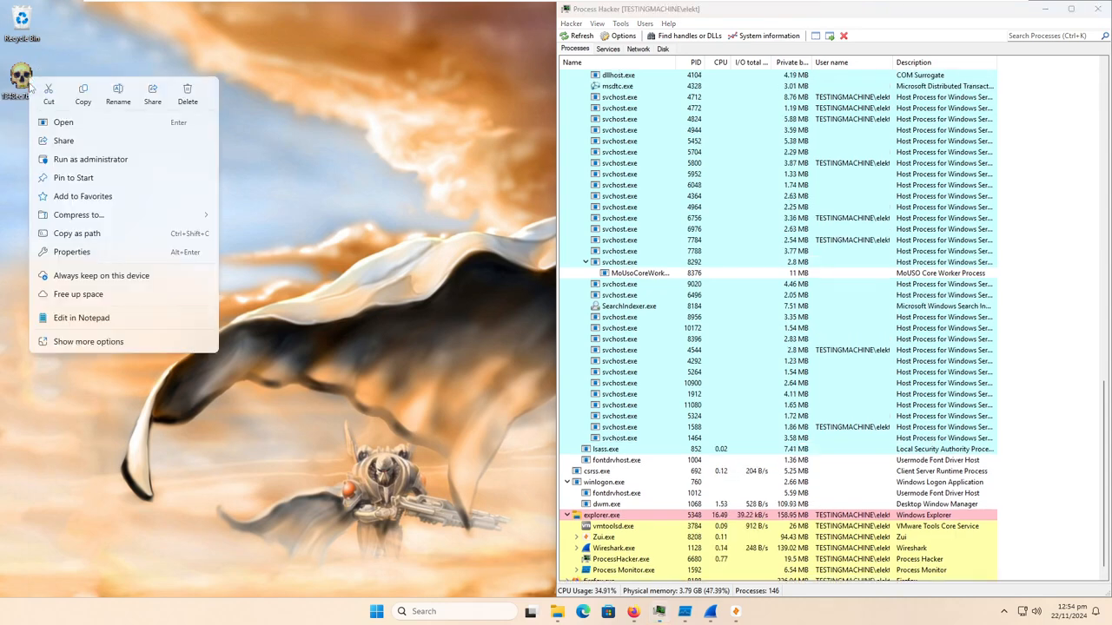
left_click(91, 161)
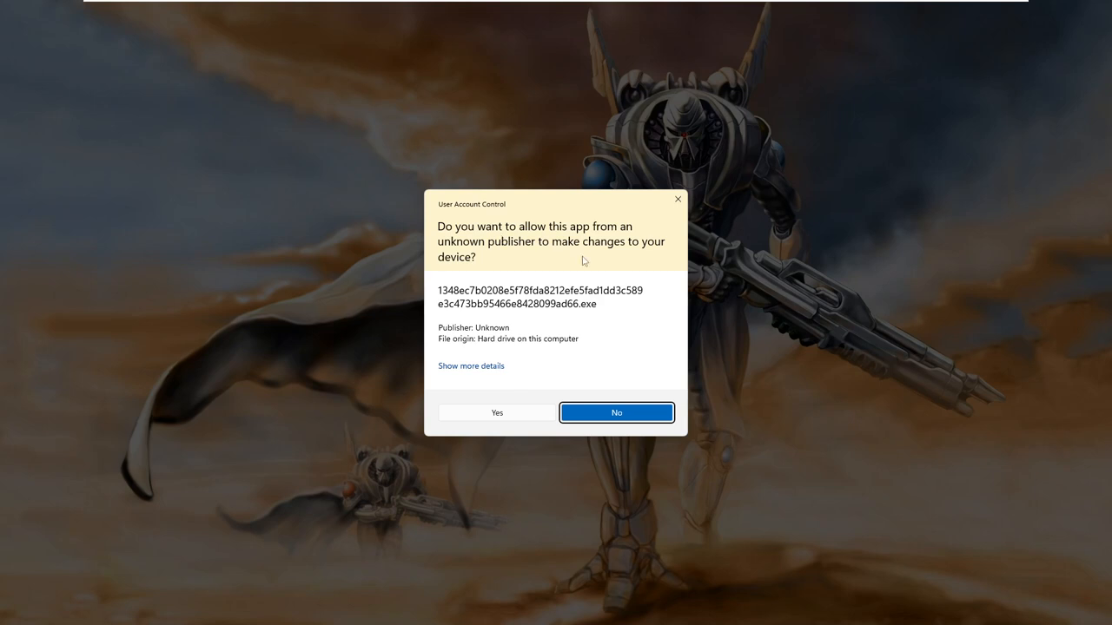
left_click(486, 412)
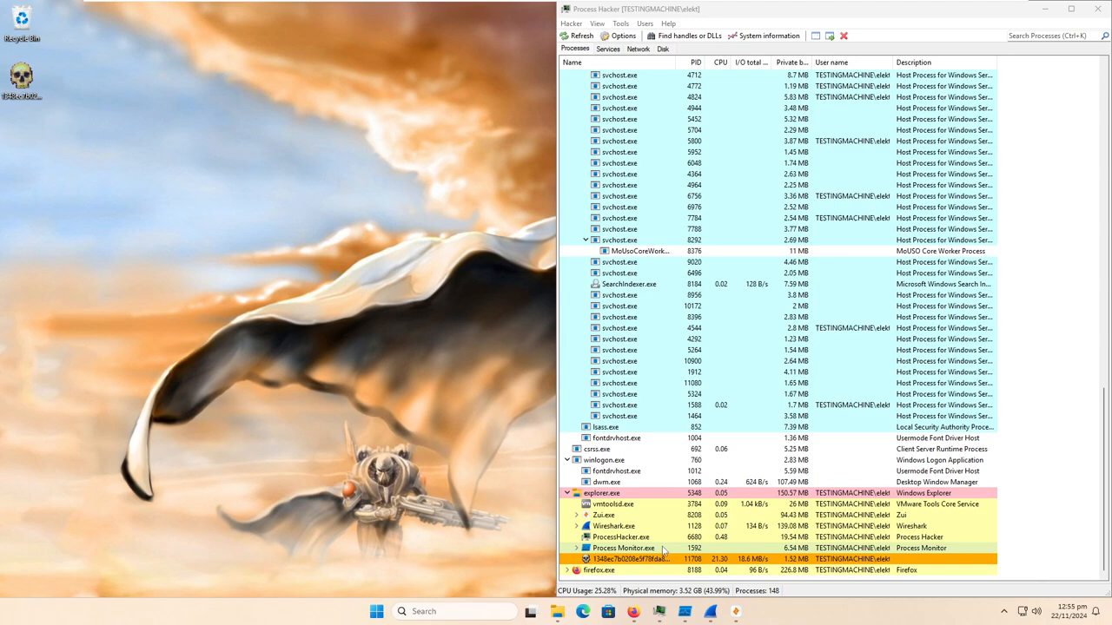
- Look over the live Wireshark traffic and the sample's VirusTotal page, and minimize both to return to Process Hacker
mouse_move(677, 618)
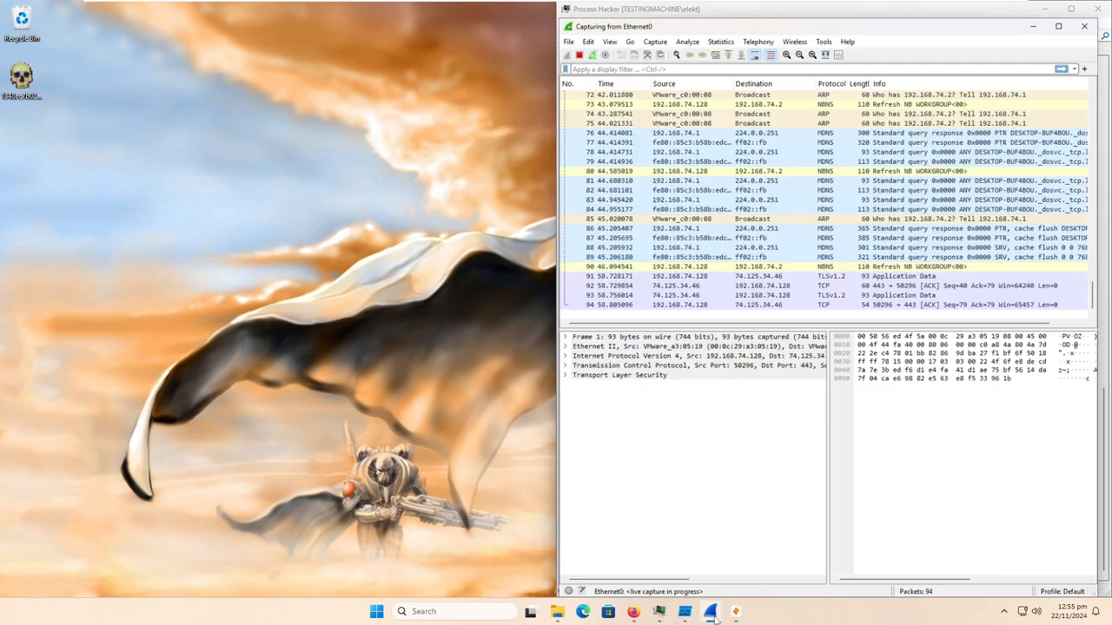
left_click(711, 612)
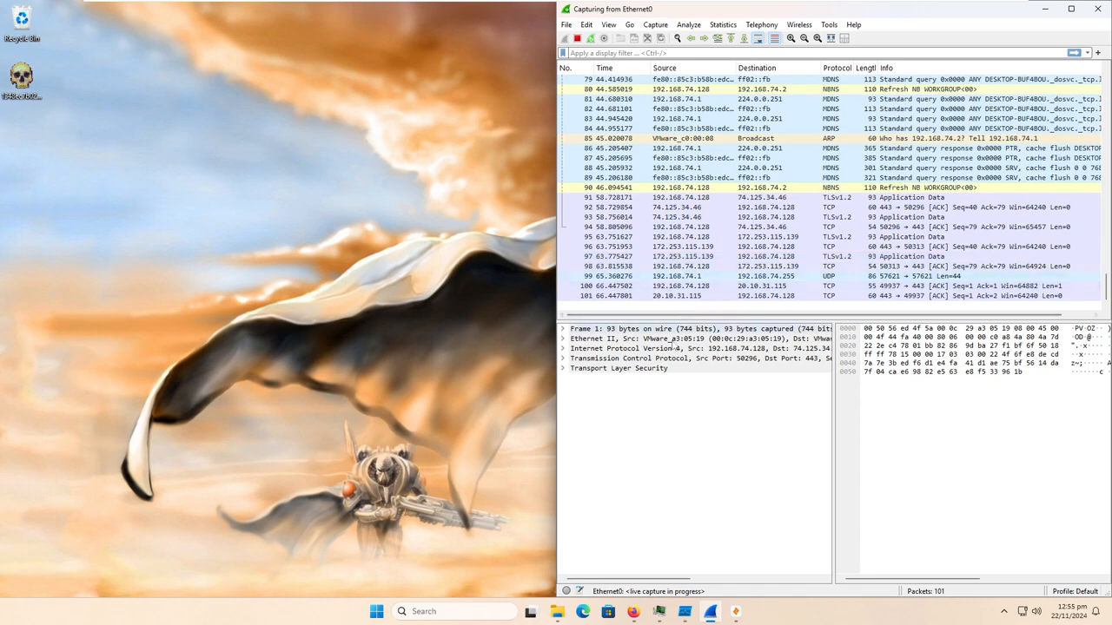
left_click(633, 612)
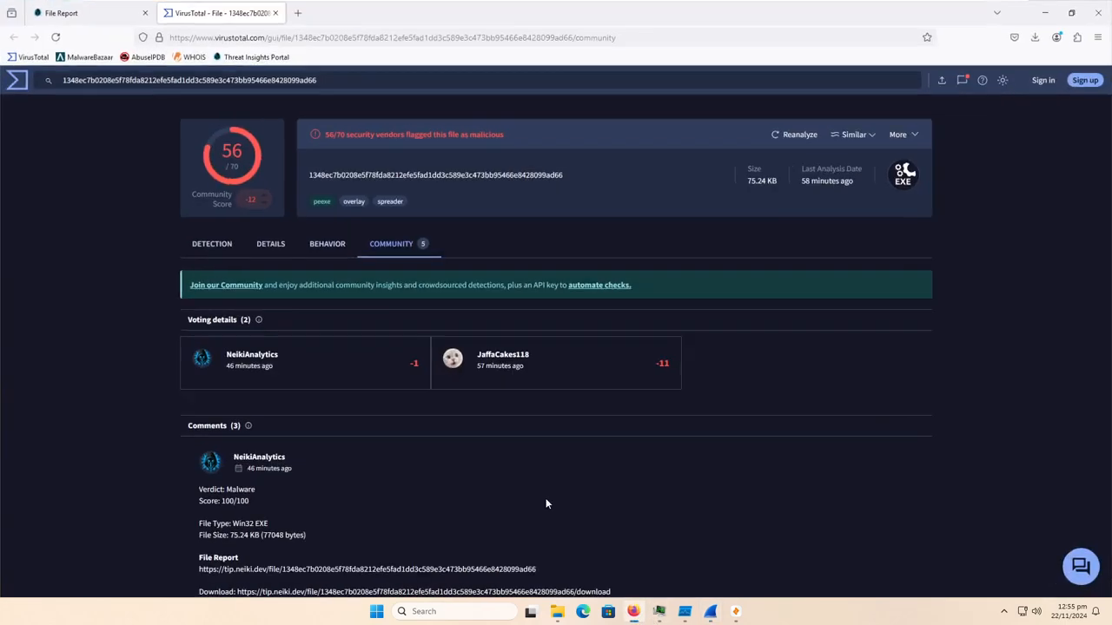
left_click(1048, 13)
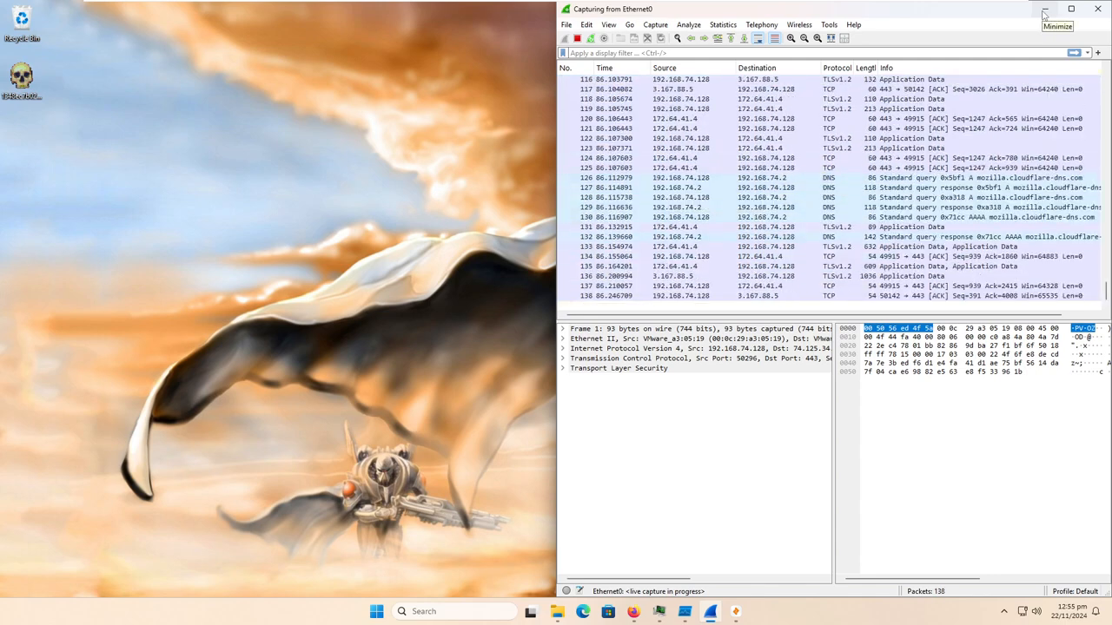
left_click(1044, 10)
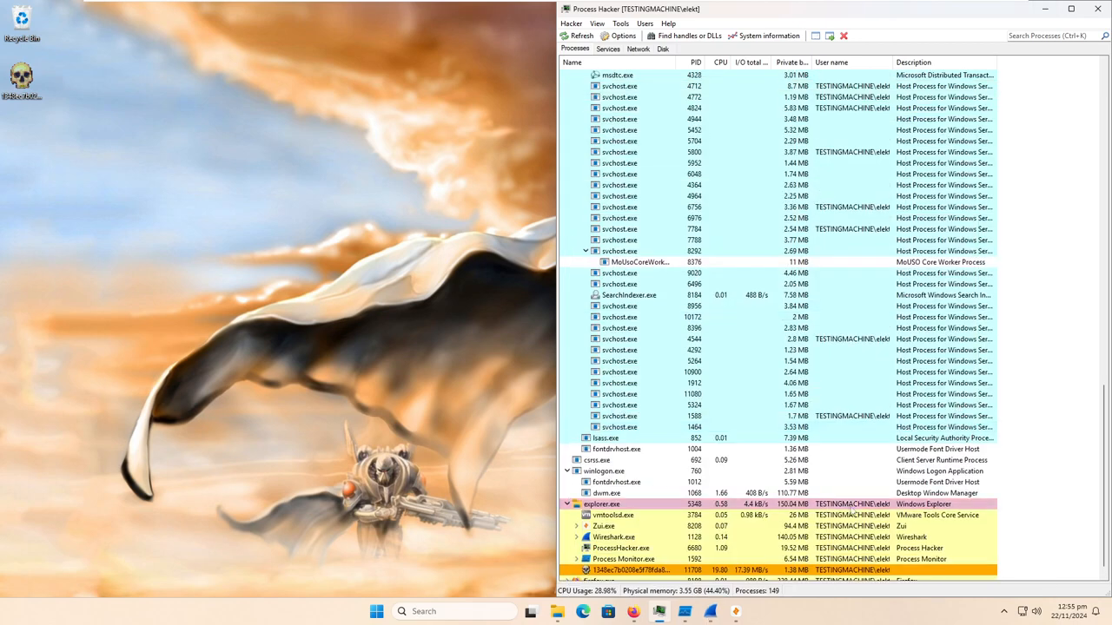
- Switch to Process Monitor and add a filter rule that includes events whose Operation is CreateFile
mouse_move(705, 613)
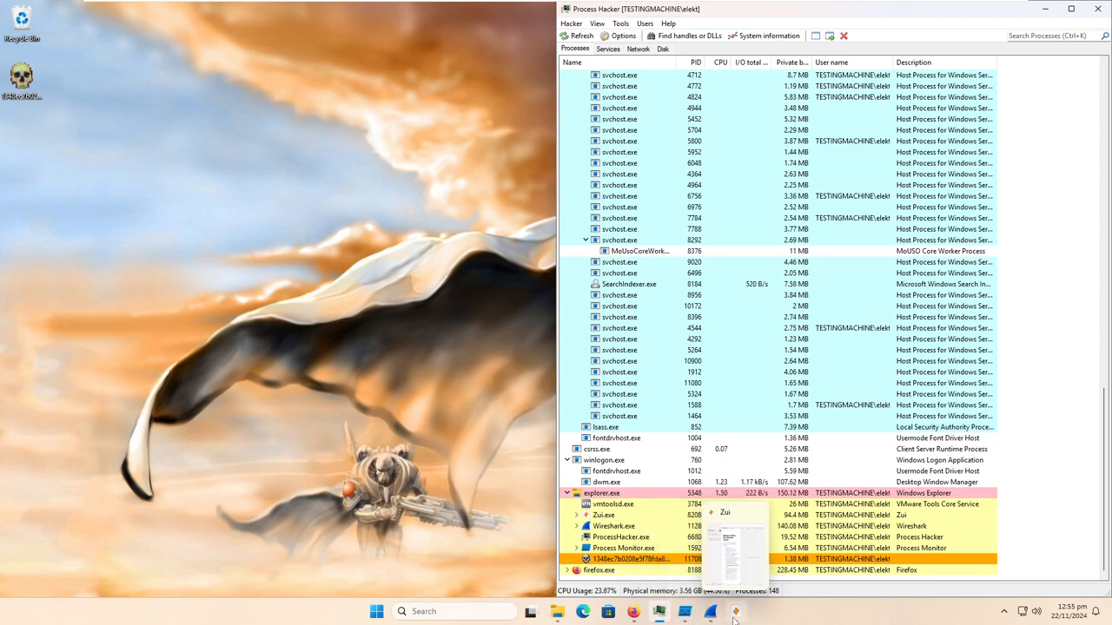
left_click(685, 612)
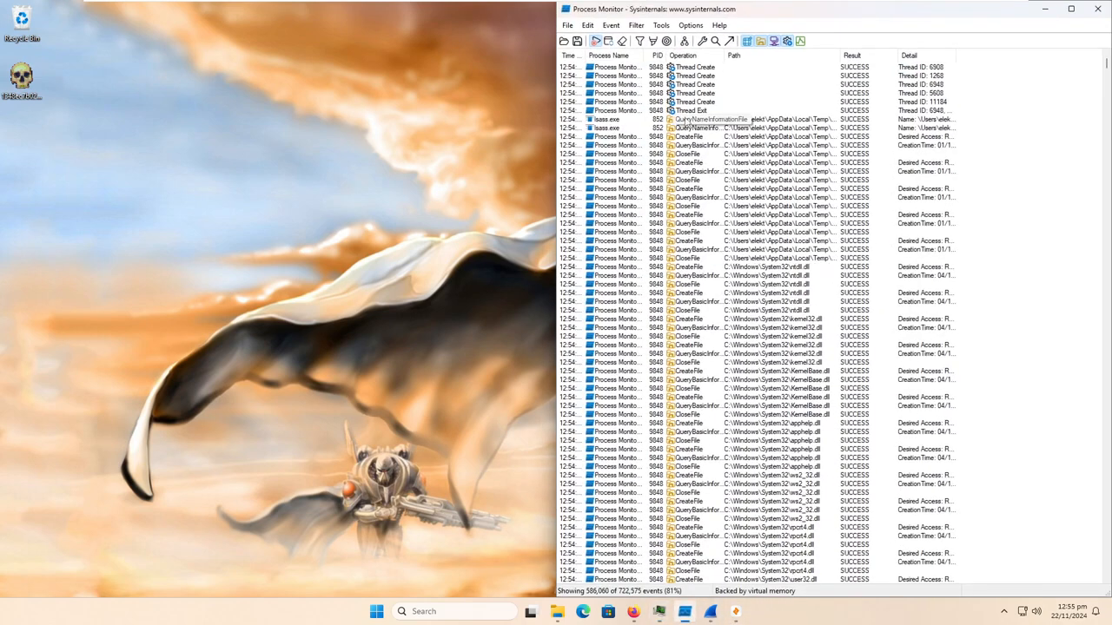
left_click(636, 25)
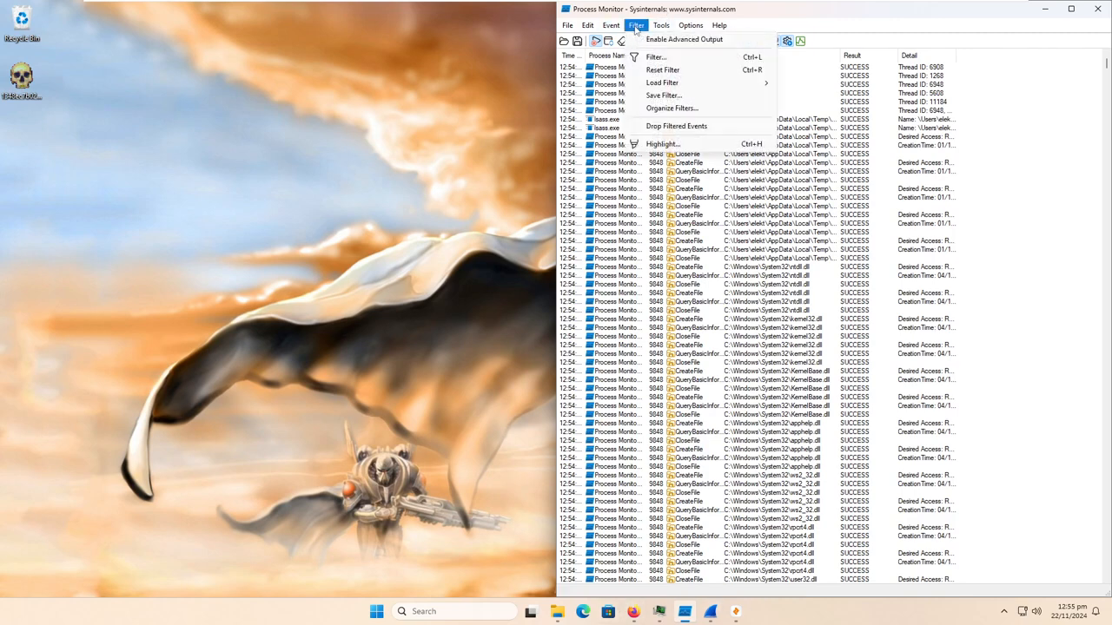
left_click(653, 56)
left_click(688, 117)
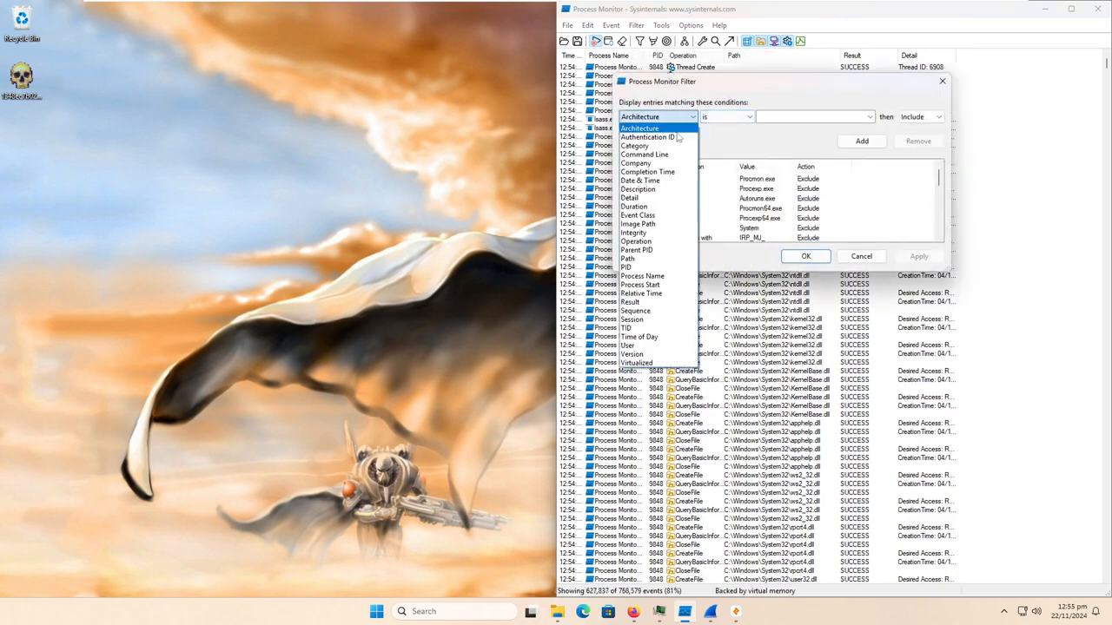
left_click(658, 241)
type("CreateFile")
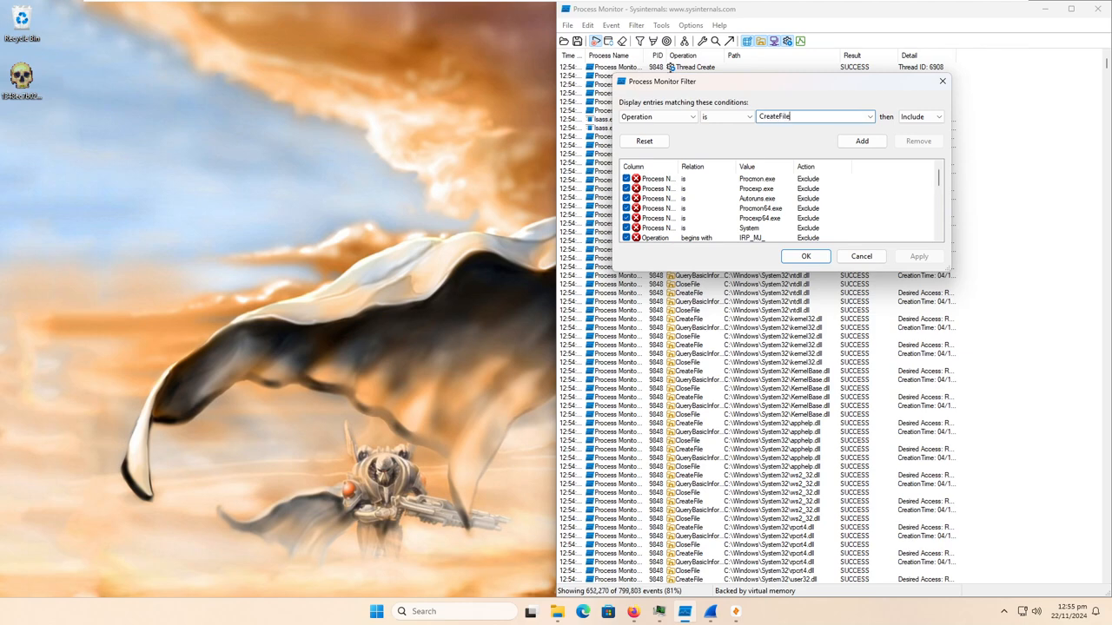
left_click(862, 141)
- Add a filter rule including events whose Process Name is the malware sample's executable, apply the filter and close its dialog
left_click(682, 117)
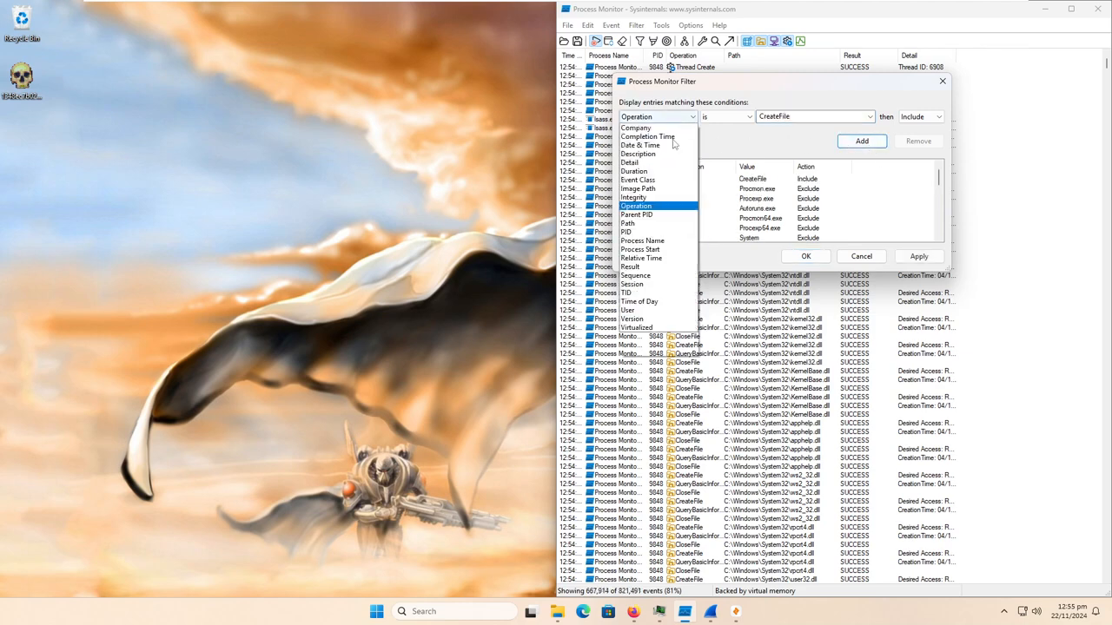
left_click(659, 277)
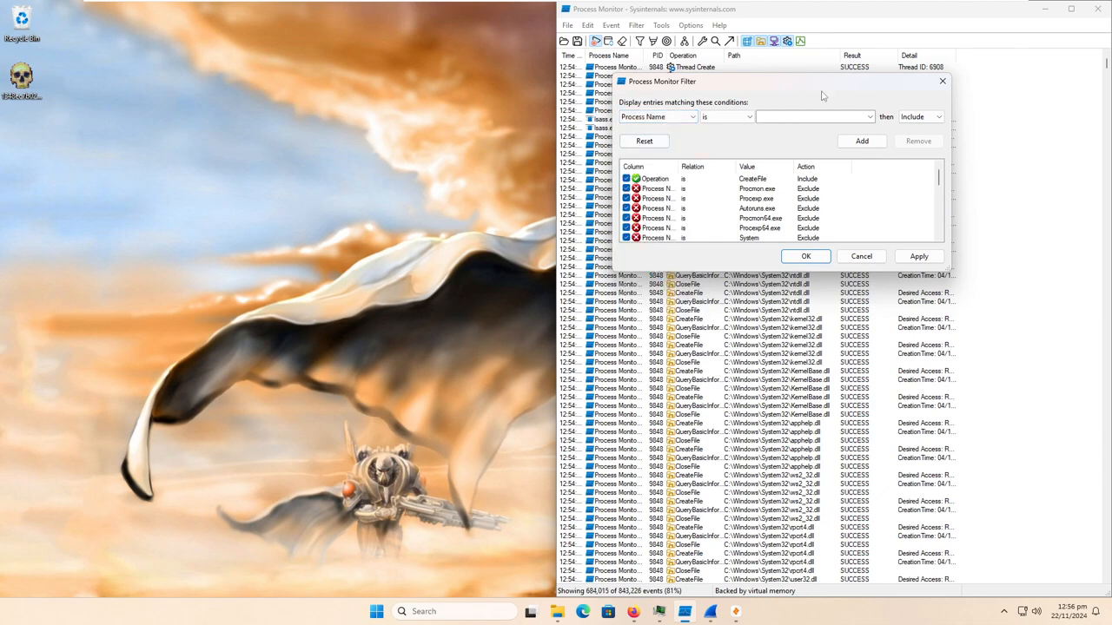
left_click(868, 119)
left_click(817, 126)
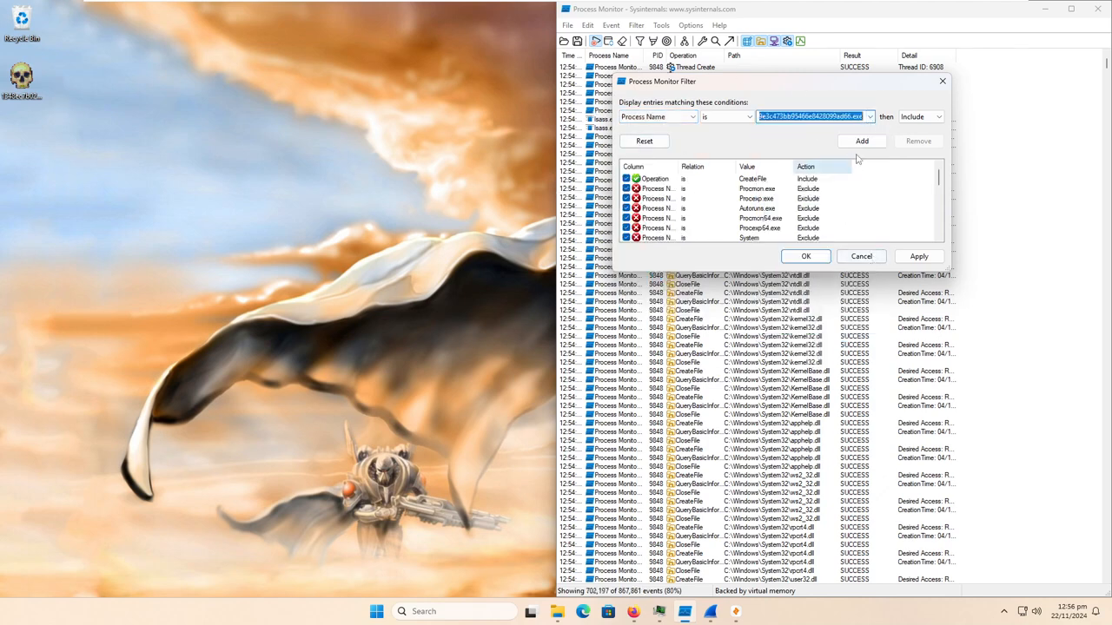
left_click(863, 142)
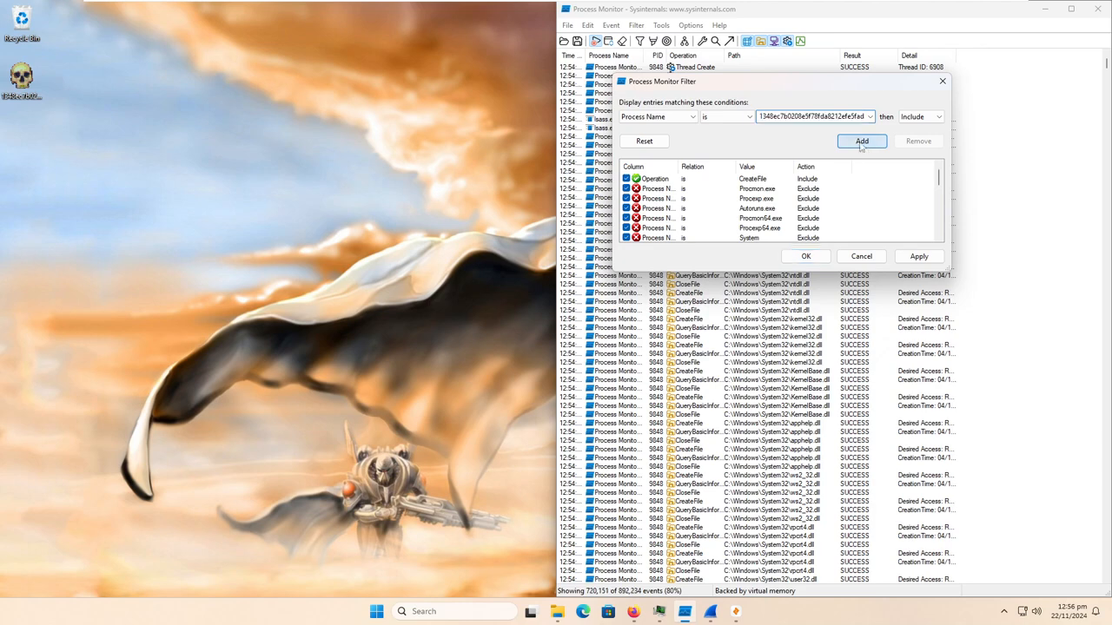
left_click(917, 257)
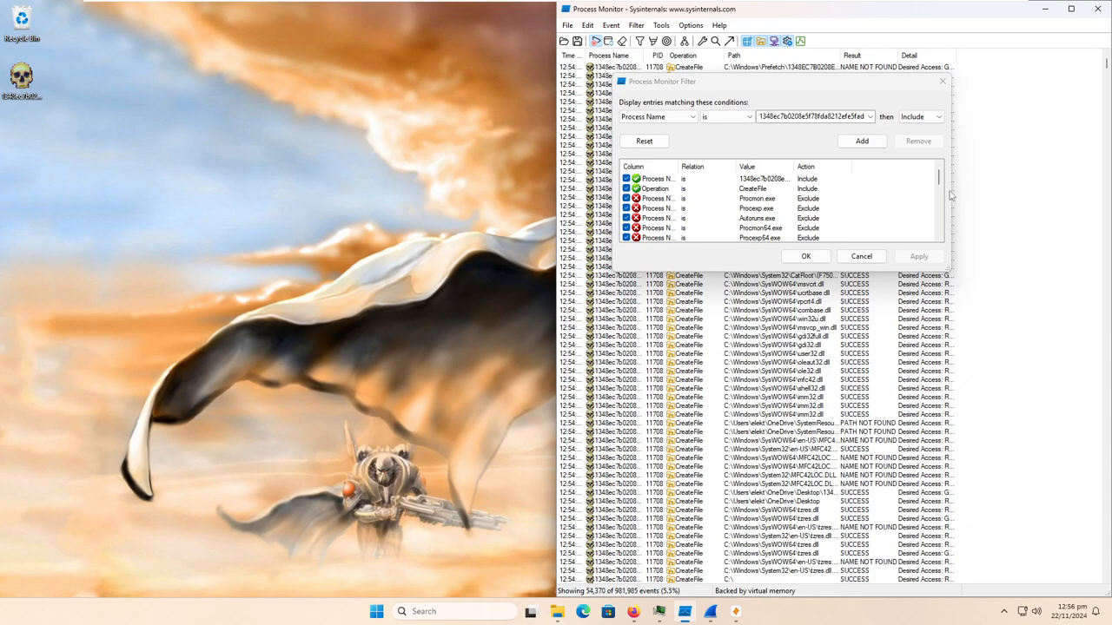
left_click(945, 80)
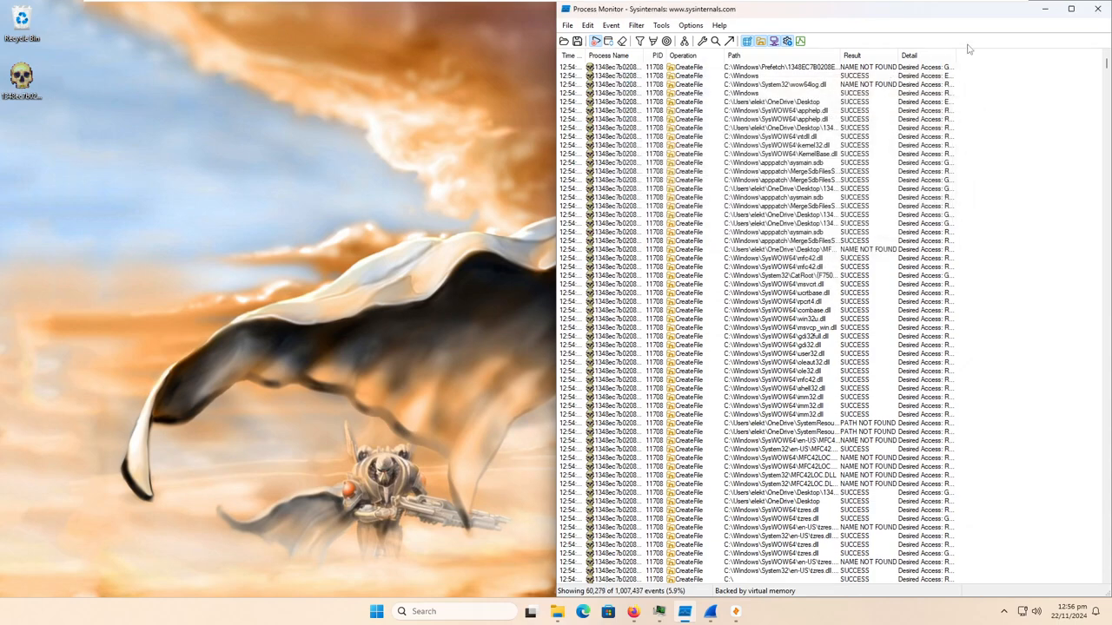
- Maximize Process Monitor, widen the Path column to show full paths, and examine the sample's CreateFile events
left_click(1070, 8)
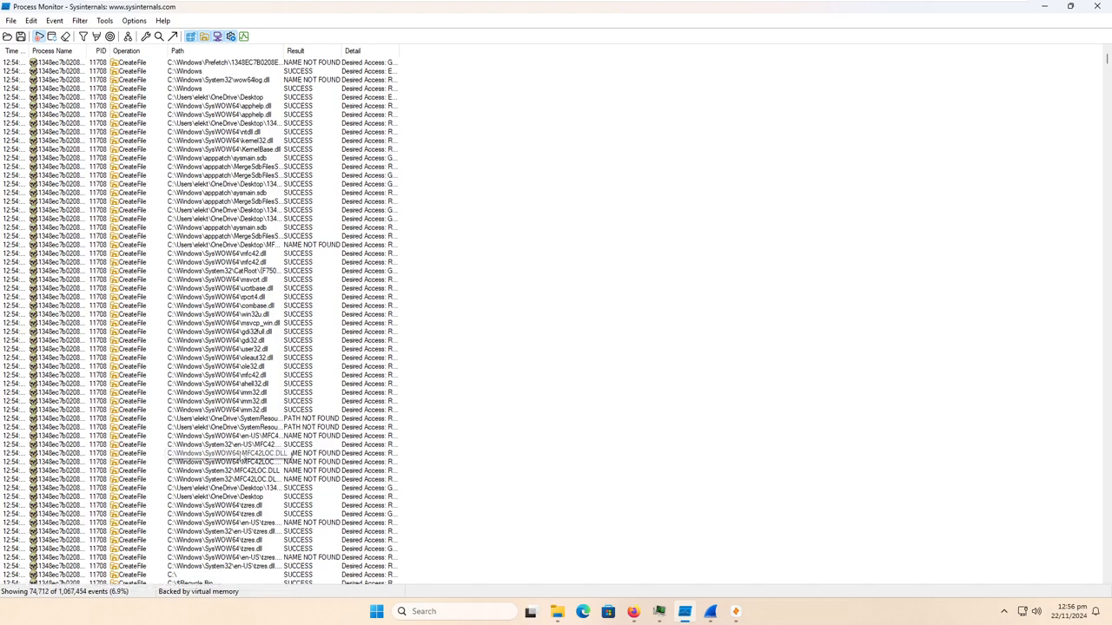
left_click_drag(281, 48, 748, 94)
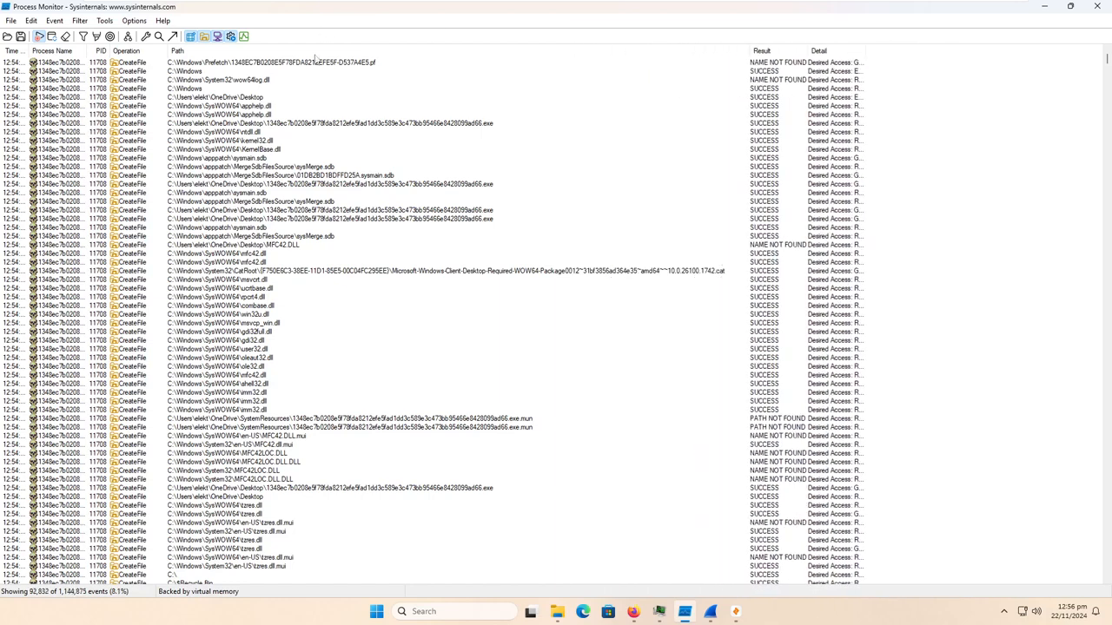
scroll(395, 432, "down", 10)
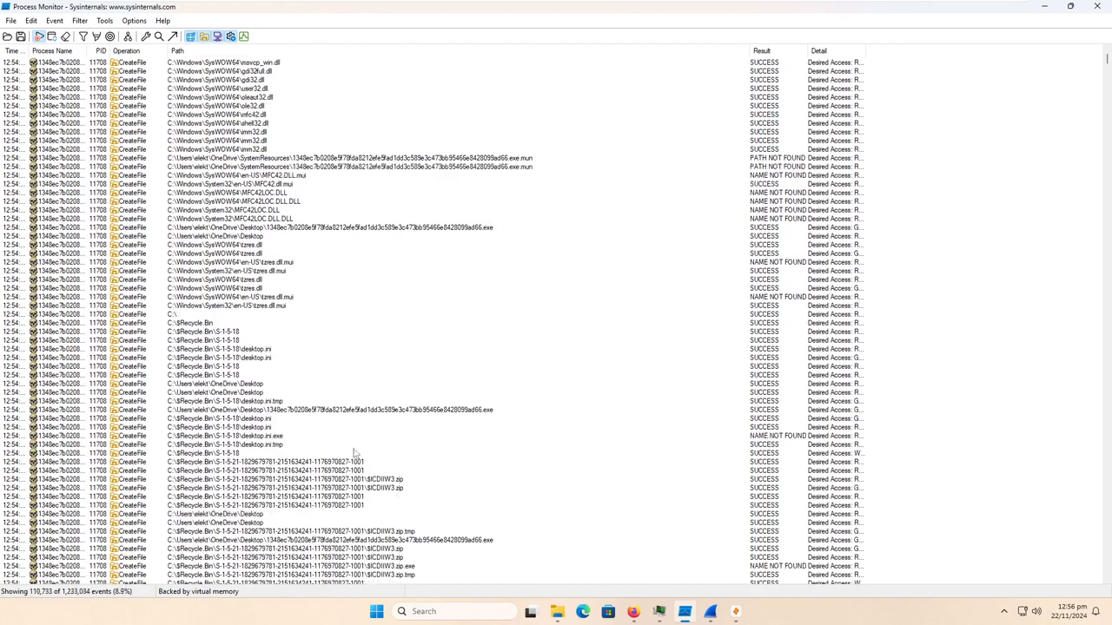
scroll(353, 452, "down", 8)
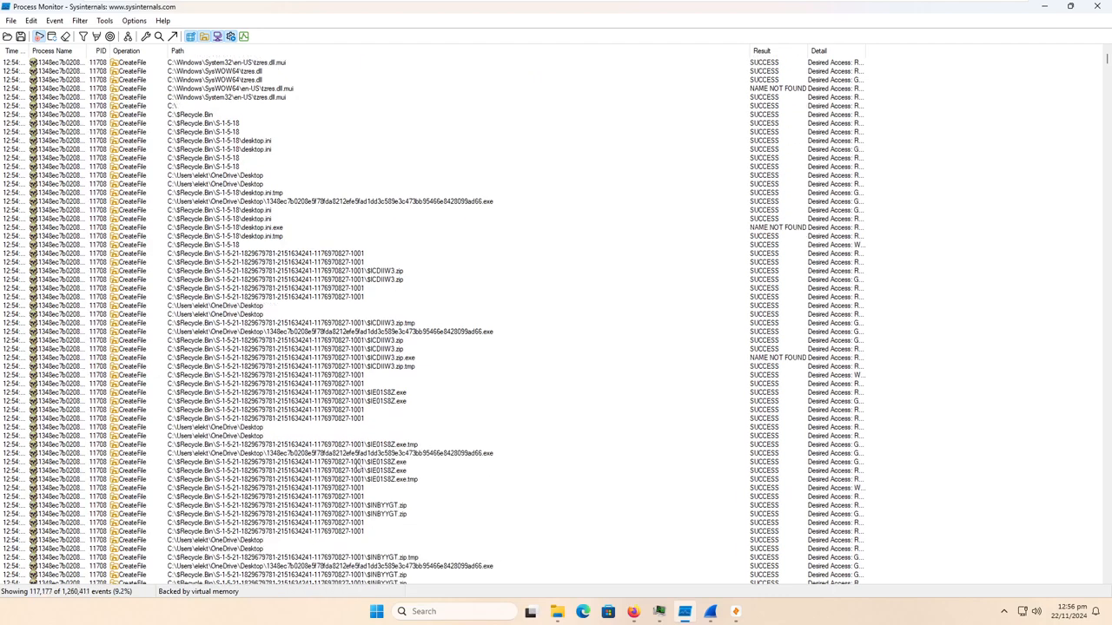
scroll(355, 465, "down", 6)
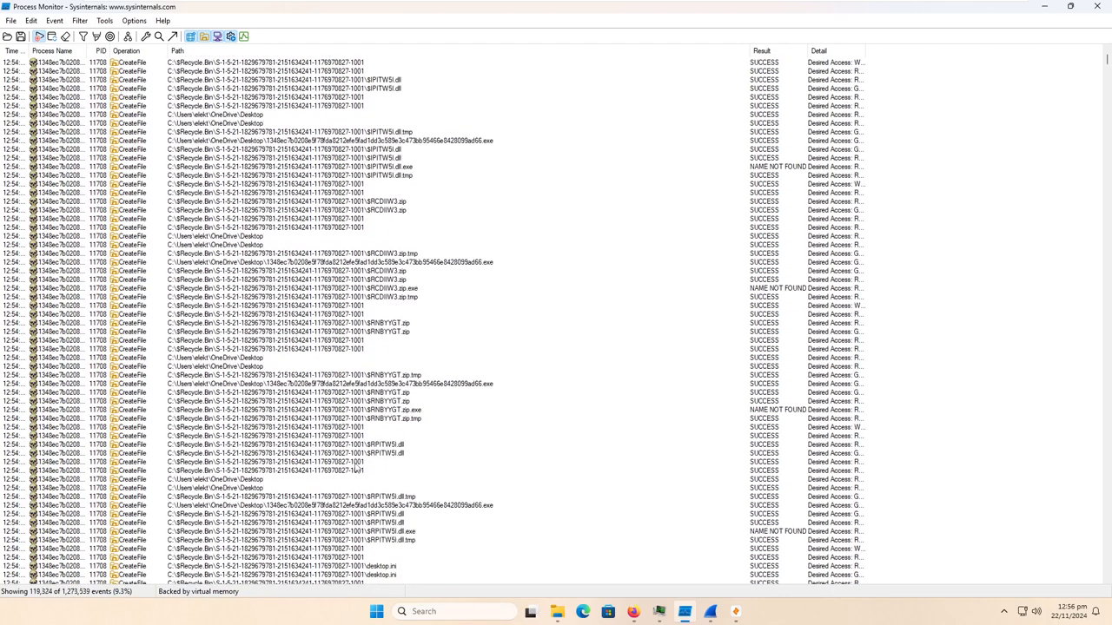
- Examine the paths of the sample's CreateFile events, from the Recycle Bin and 7-Zip folders through to the WindowsApps packages
scroll(355, 469, "down", 17)
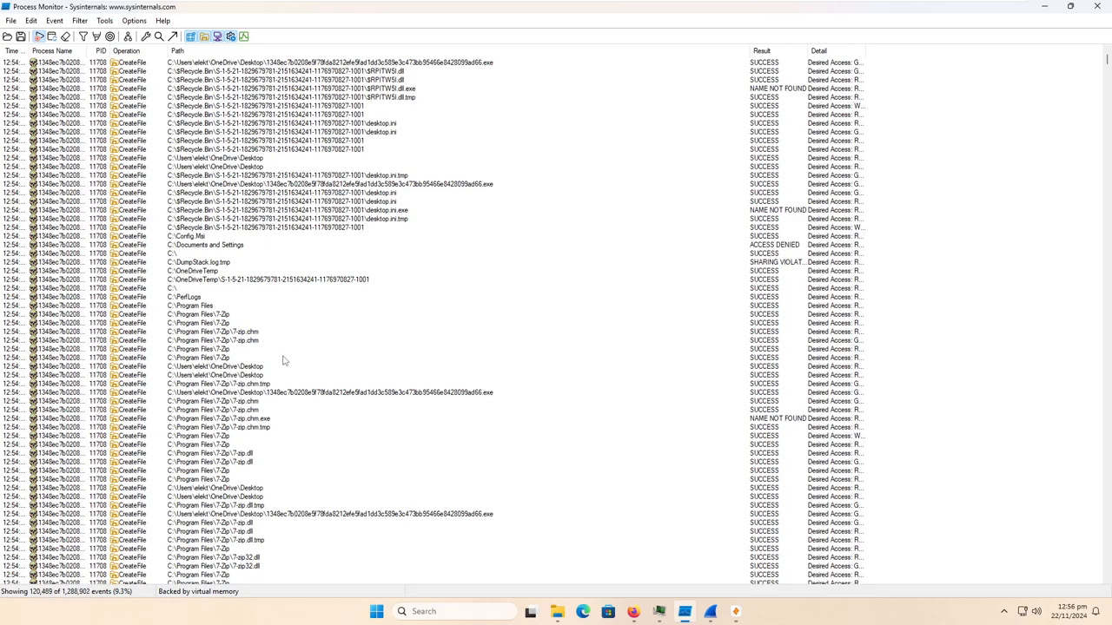
scroll(256, 347, "down", 20)
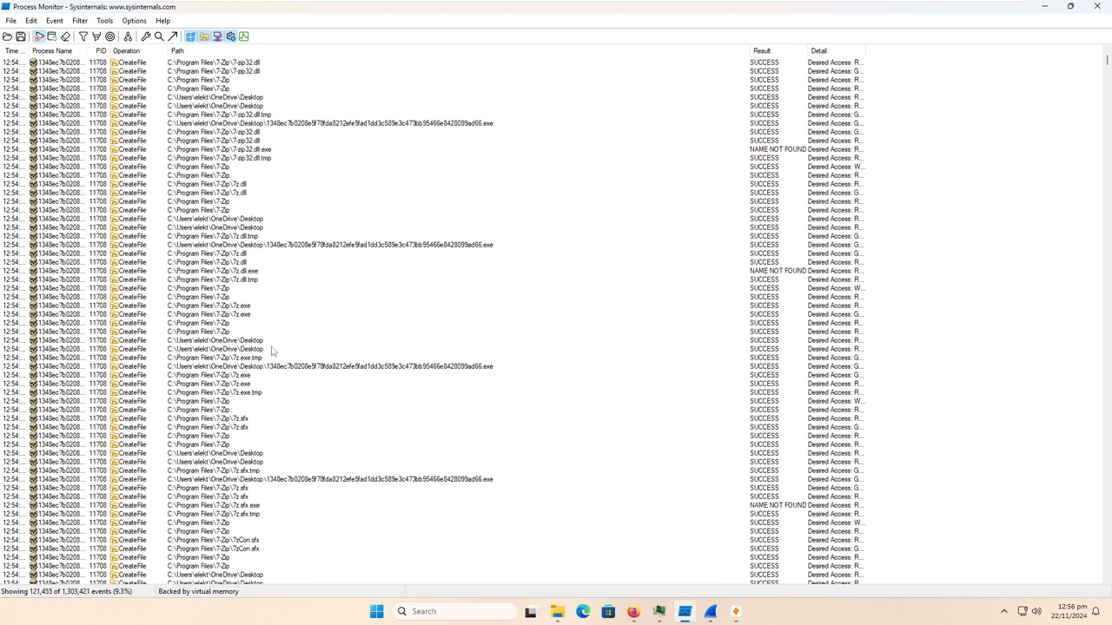
scroll(272, 346, "down", 20)
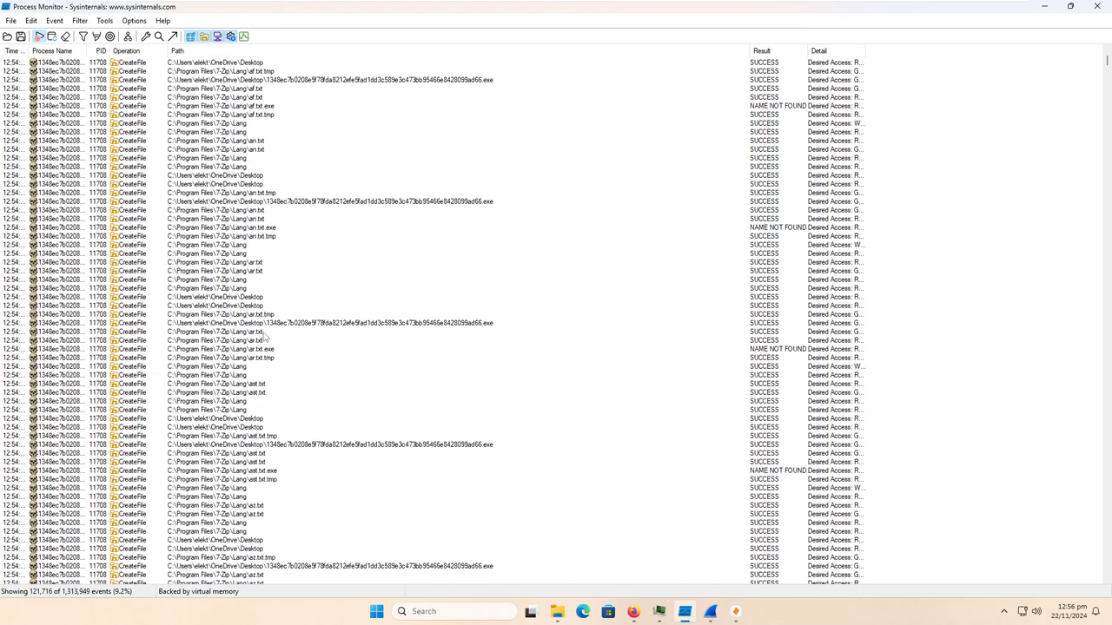
scroll(258, 338, "down", 20)
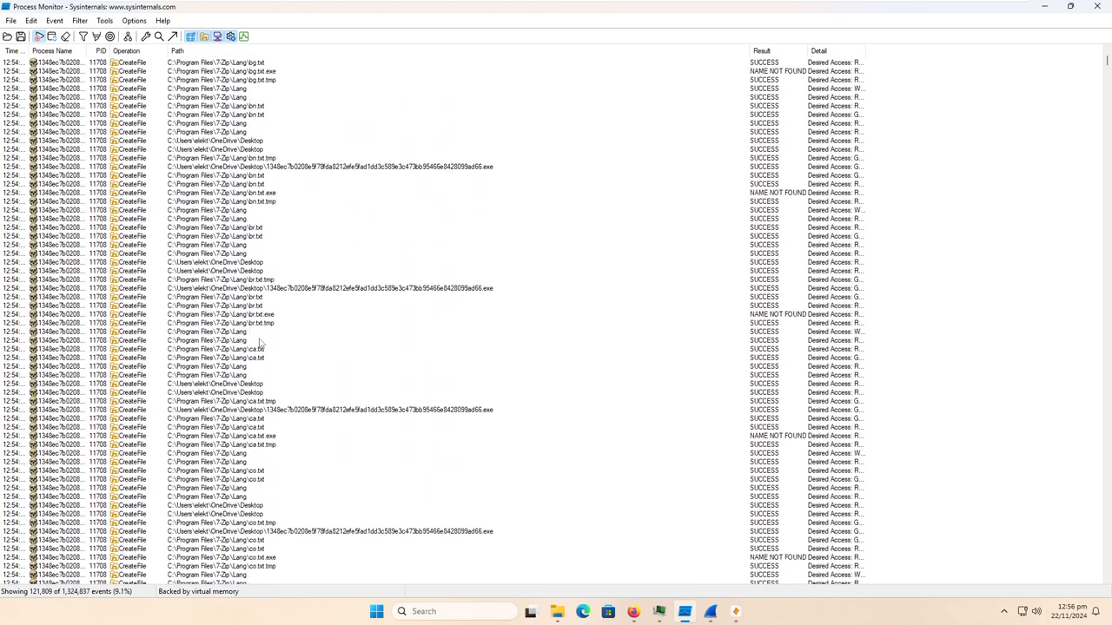
left_click(1004, 612)
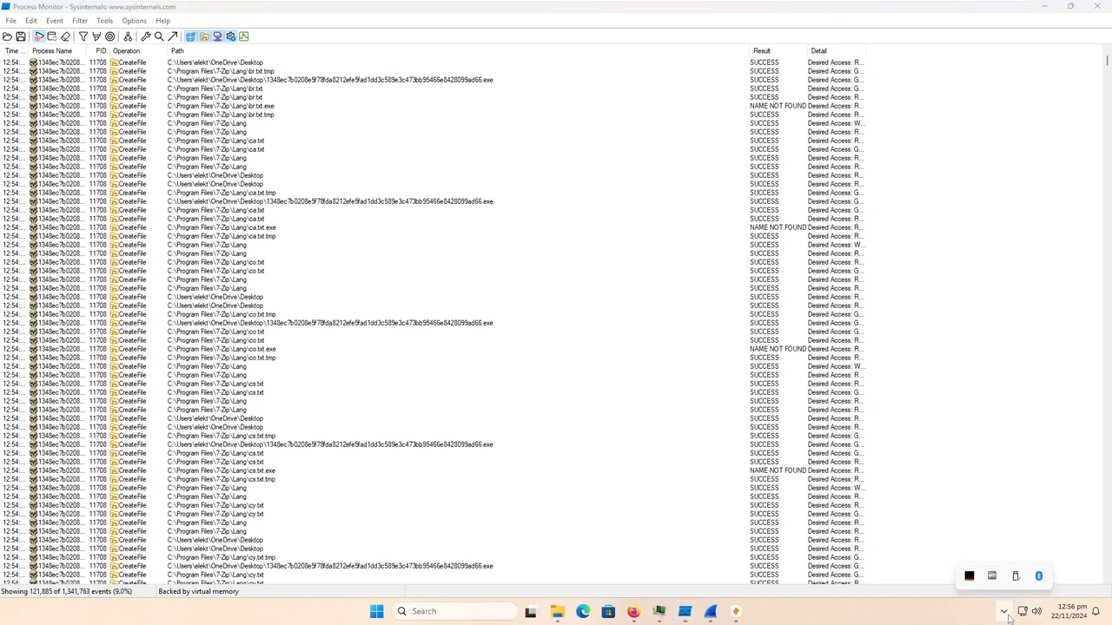
left_click(935, 436)
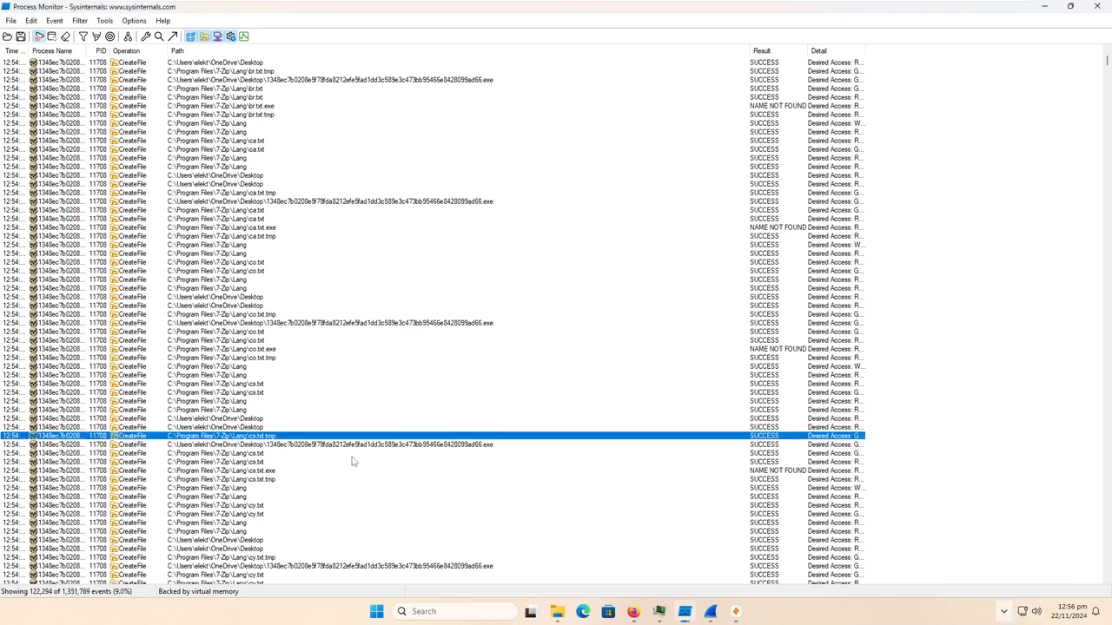
scroll(454, 522, "down", 4)
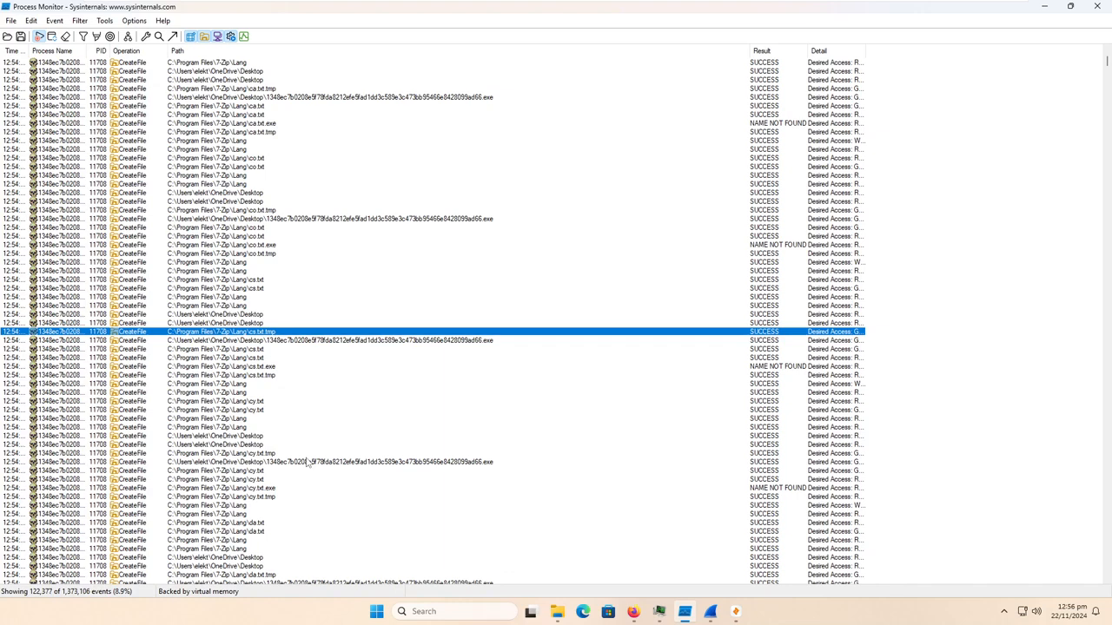
scroll(280, 436, "down", 10)
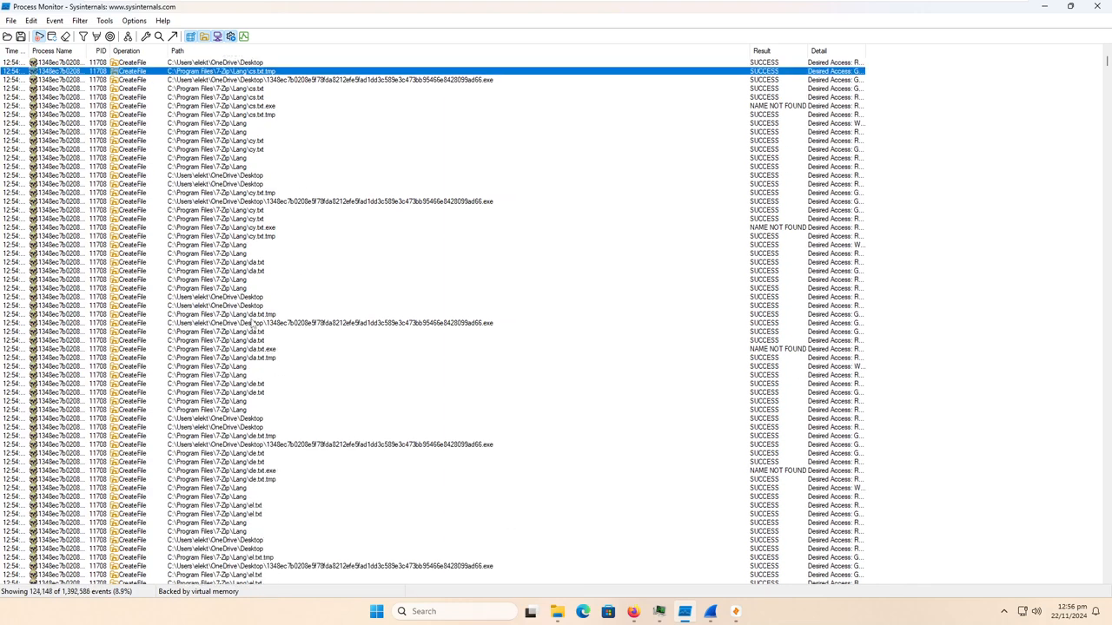
scroll(319, 283, "down", 20)
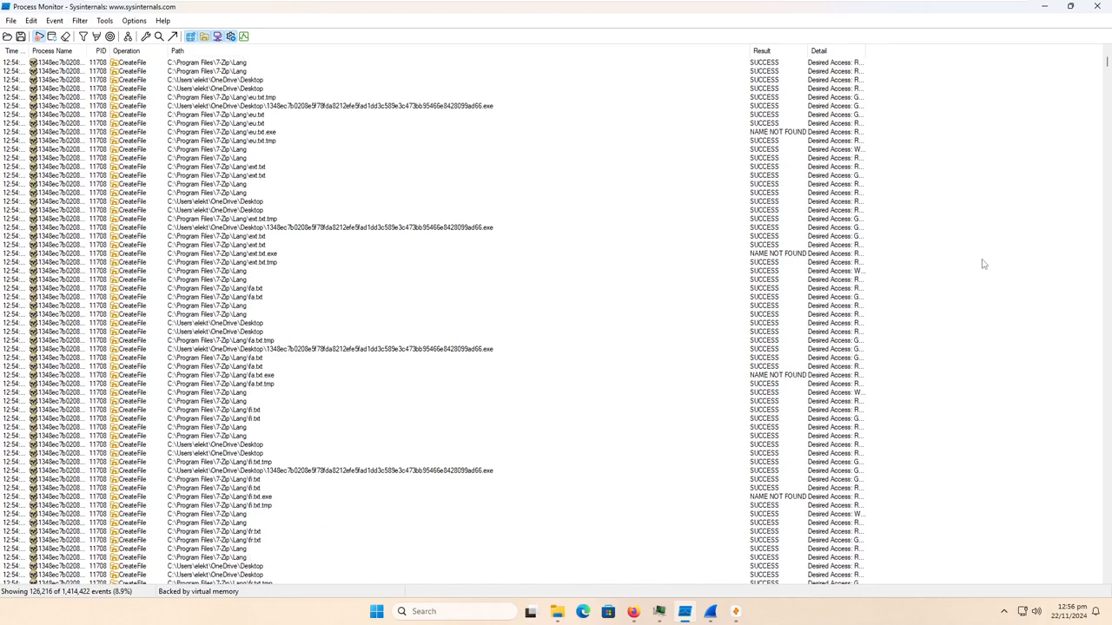
left_click_drag(1103, 58, 1106, 152)
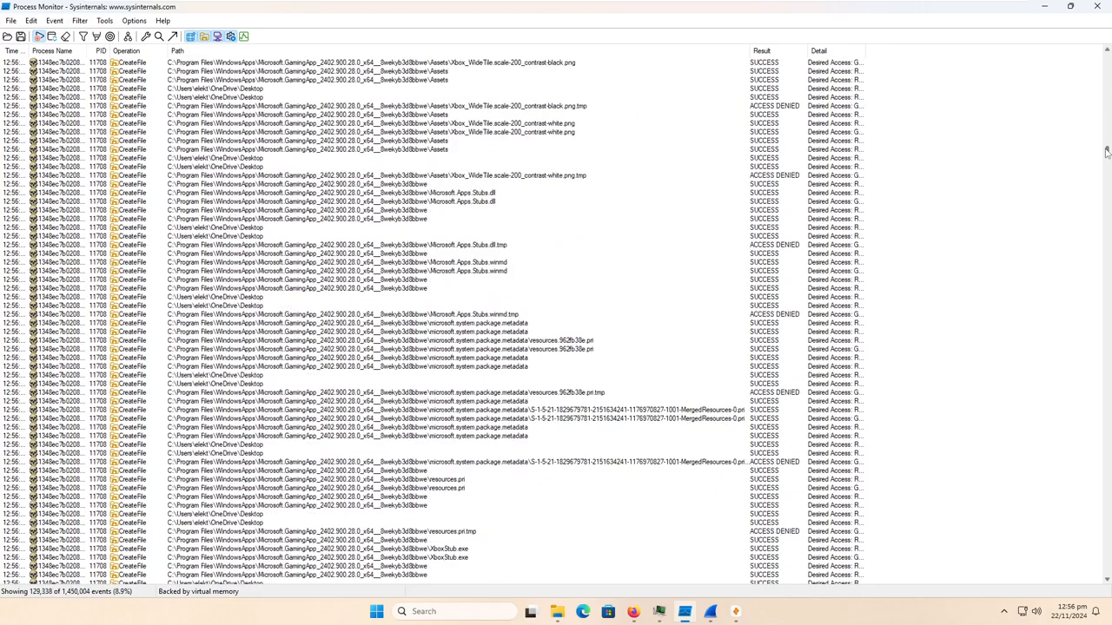
left_click_drag(1107, 152, 1107, 174)
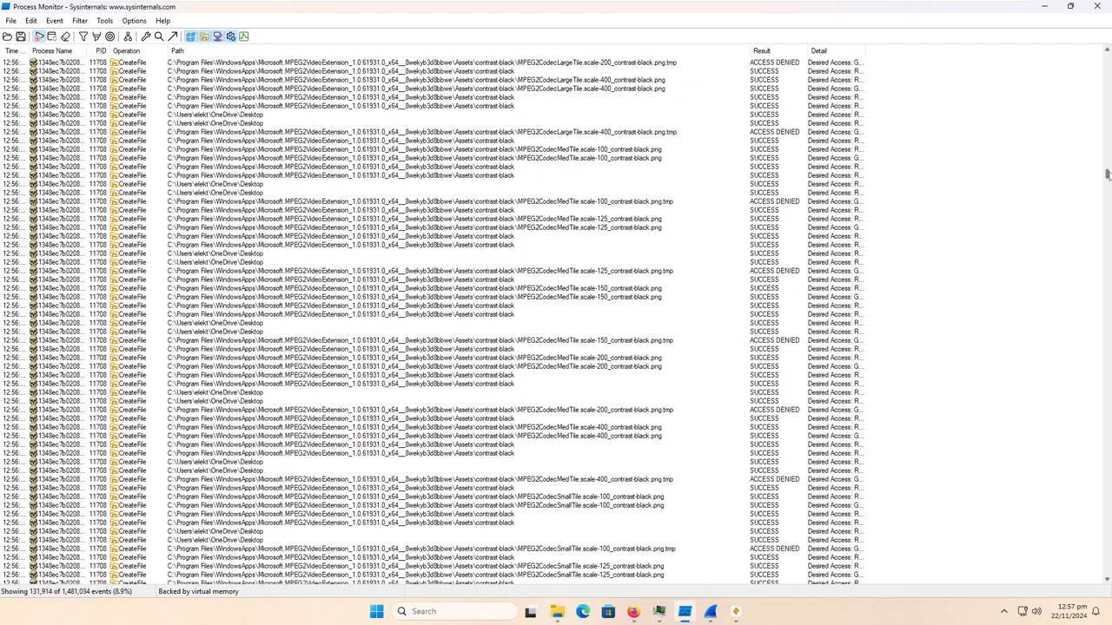
left_click_drag(1107, 174, 1107, 236)
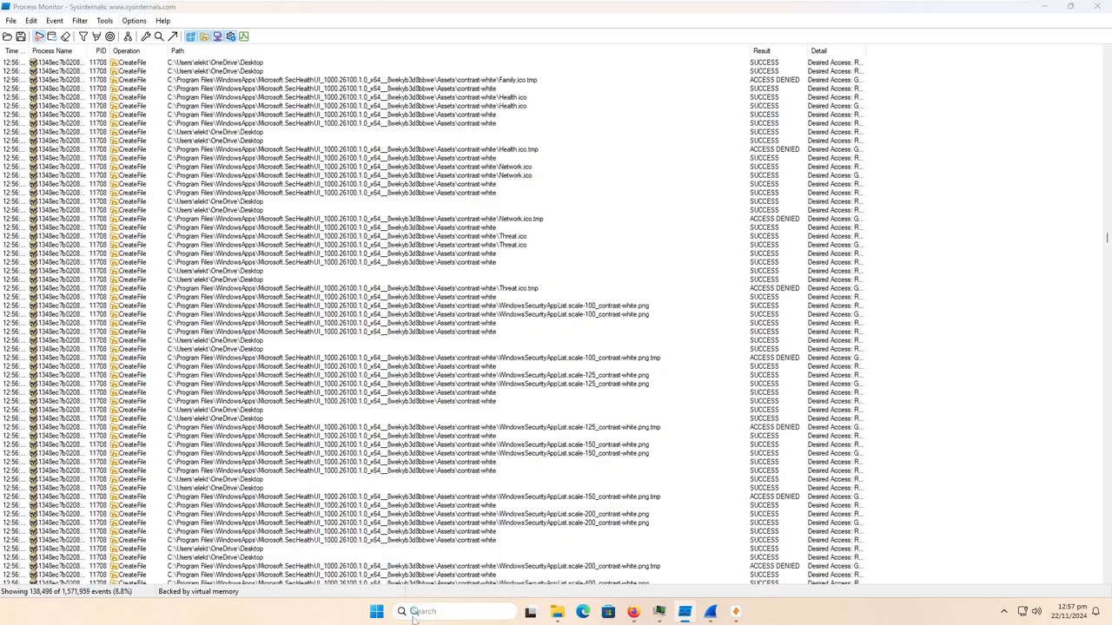
- Search Windows for Paint, launch it to test whether it still runs, and close it again
left_click(415, 618)
type("paint")
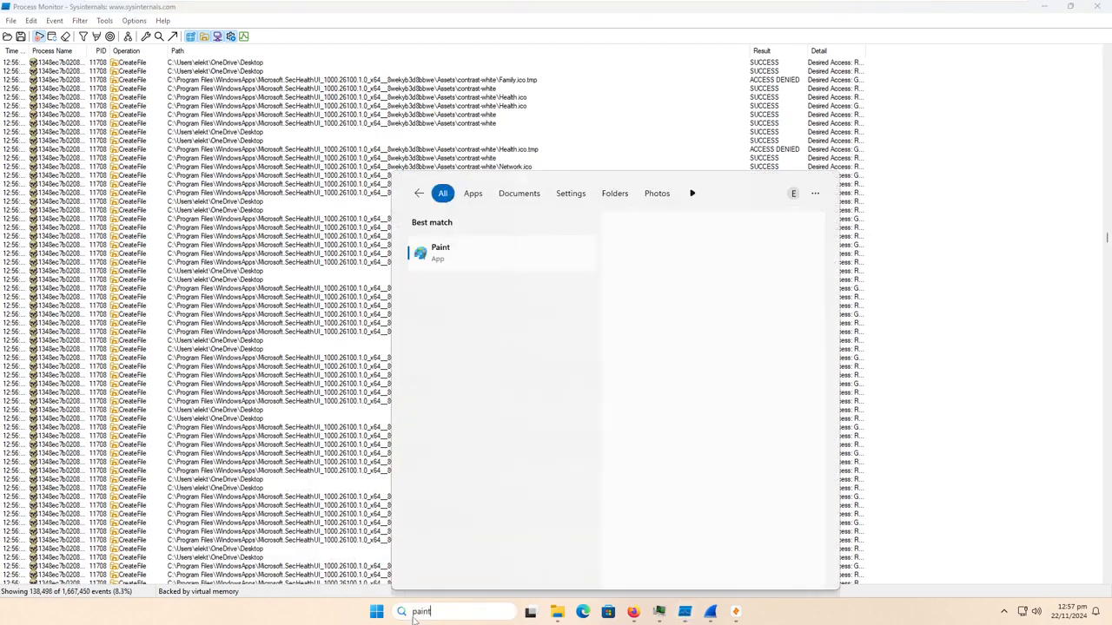
key("Return")
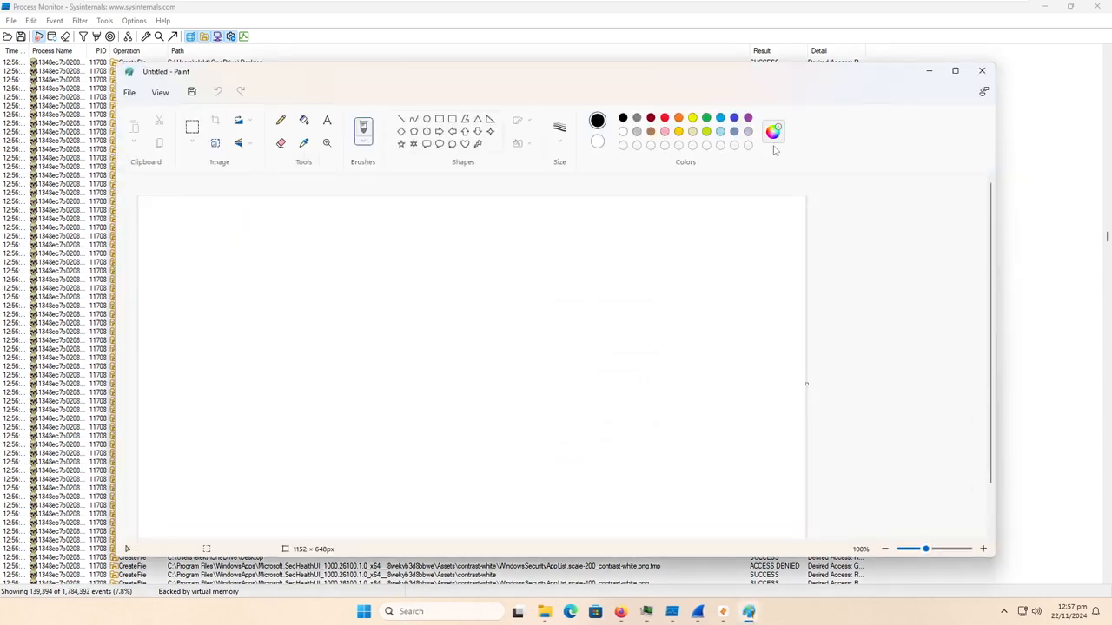
left_click(980, 73)
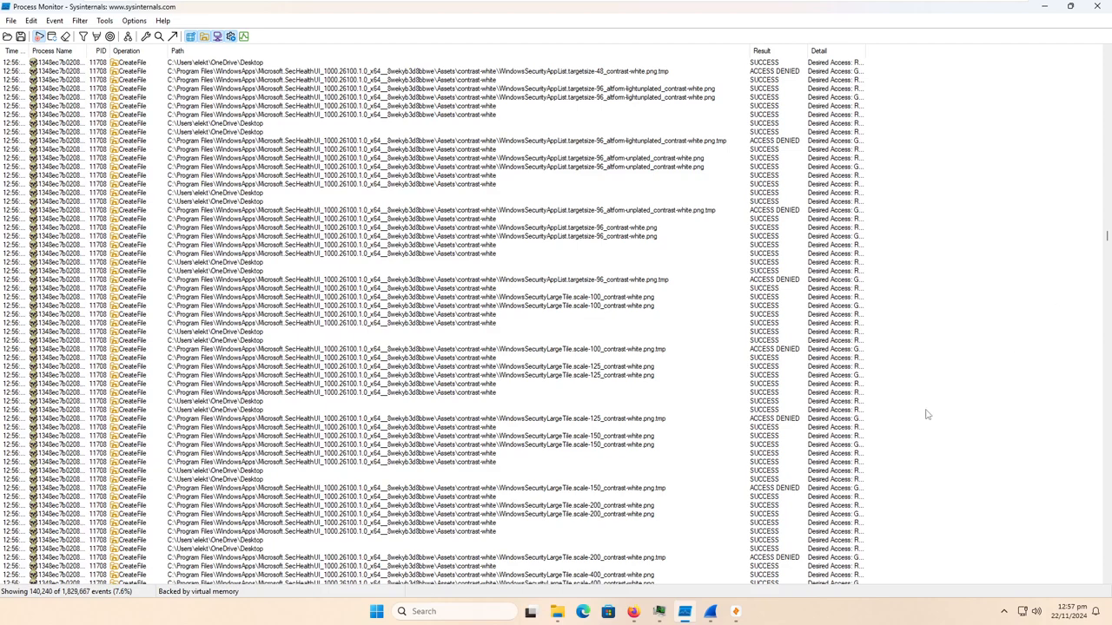
- Look further down the CreateFile events, launch Notepad to test whether it runs, dismiss its autosave tip and close it
left_click_drag(1107, 243, 1095, 308)
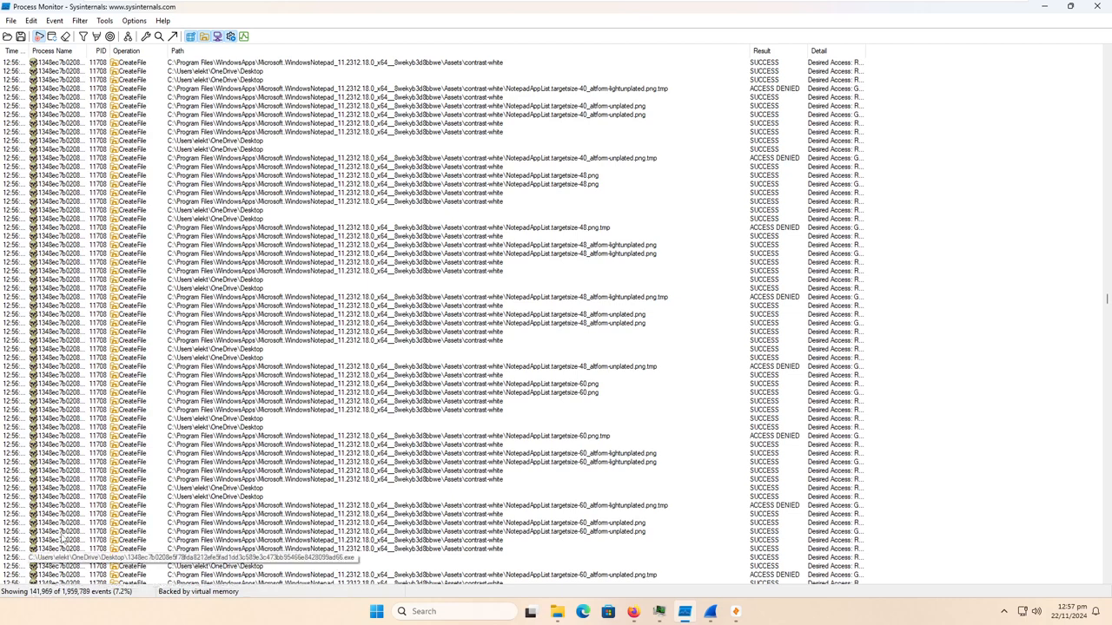
left_click(428, 610)
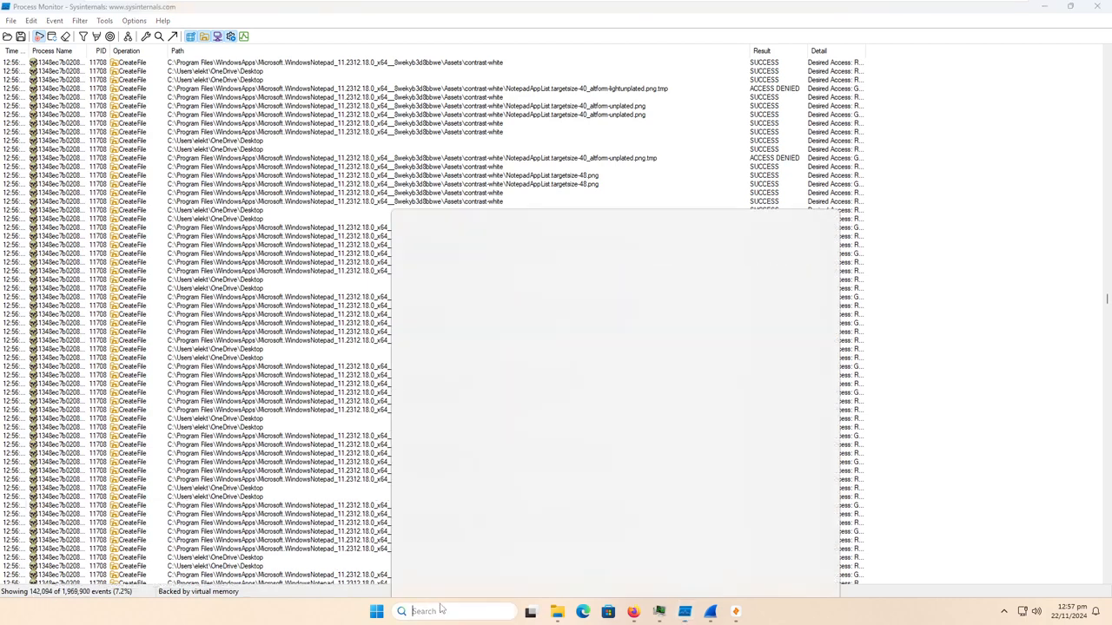
type("notepad")
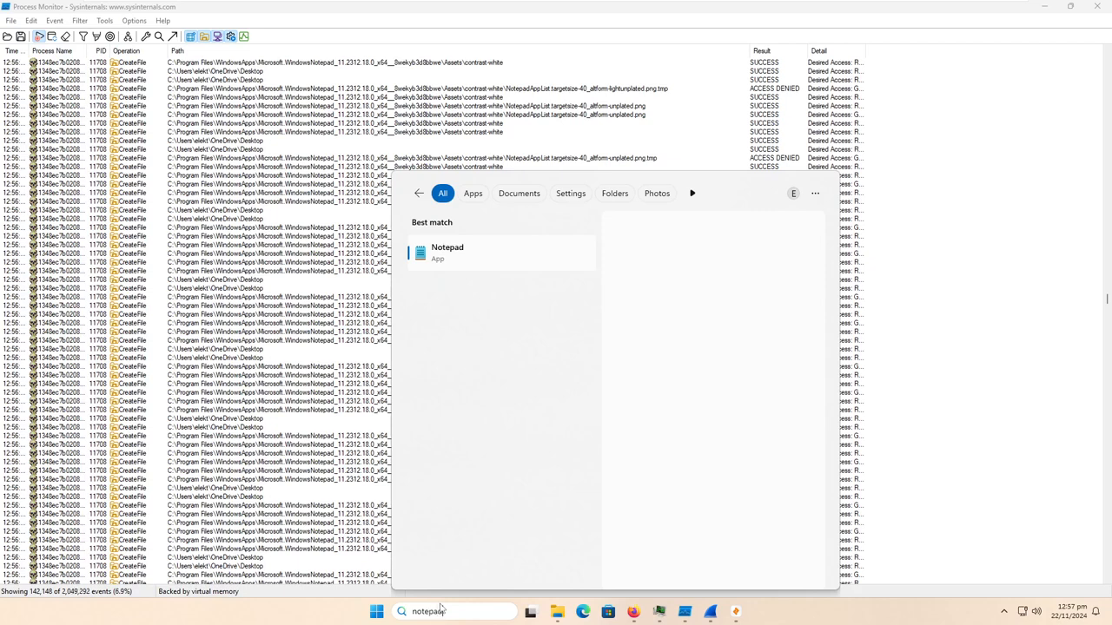
key("Return")
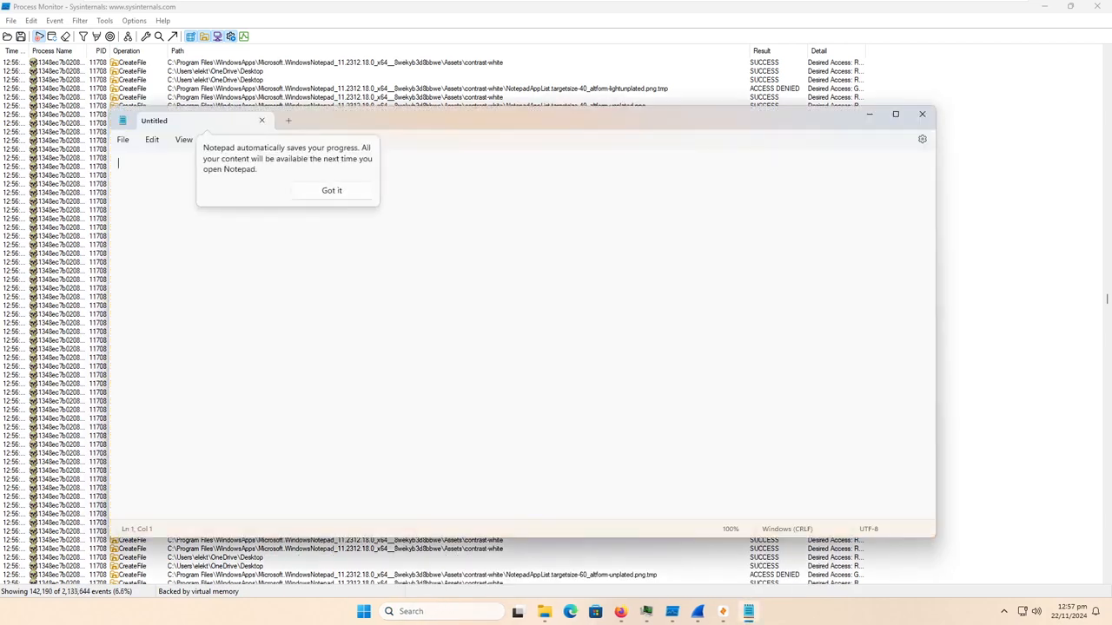
left_click(347, 191)
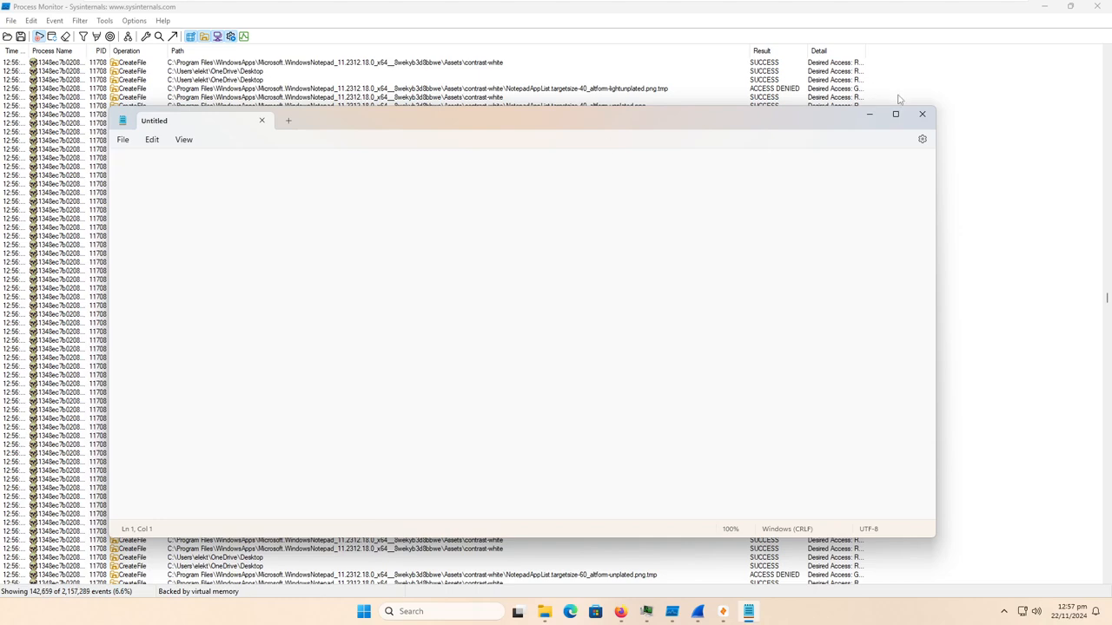
left_click(922, 114)
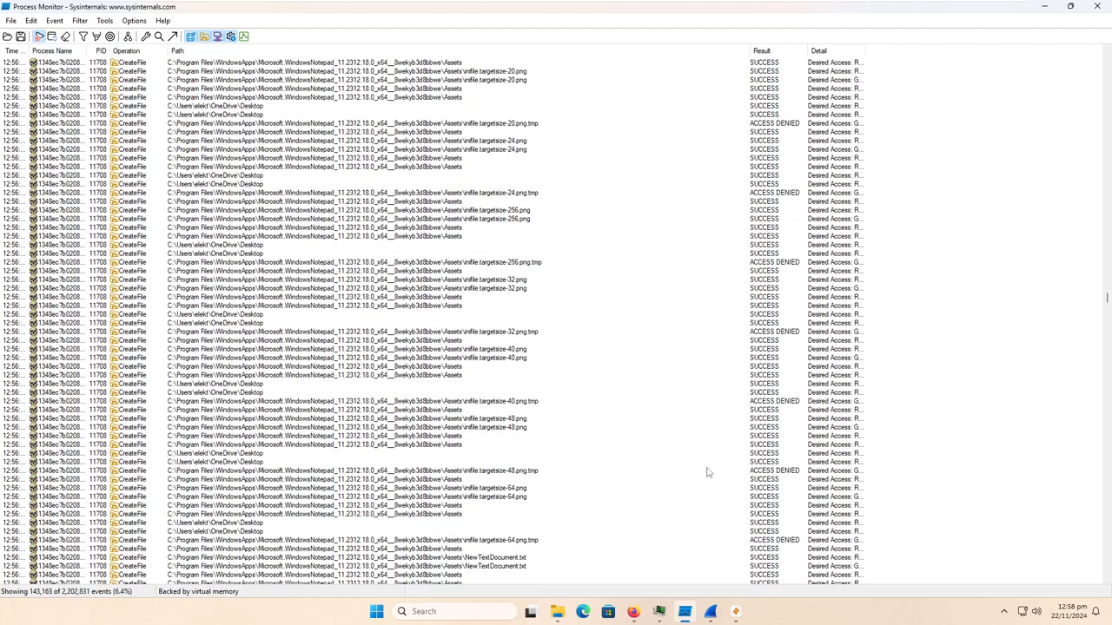
- Minimize Process Monitor and check the malware sample's entry at the end of Process Hacker's process list
left_click(1044, 6)
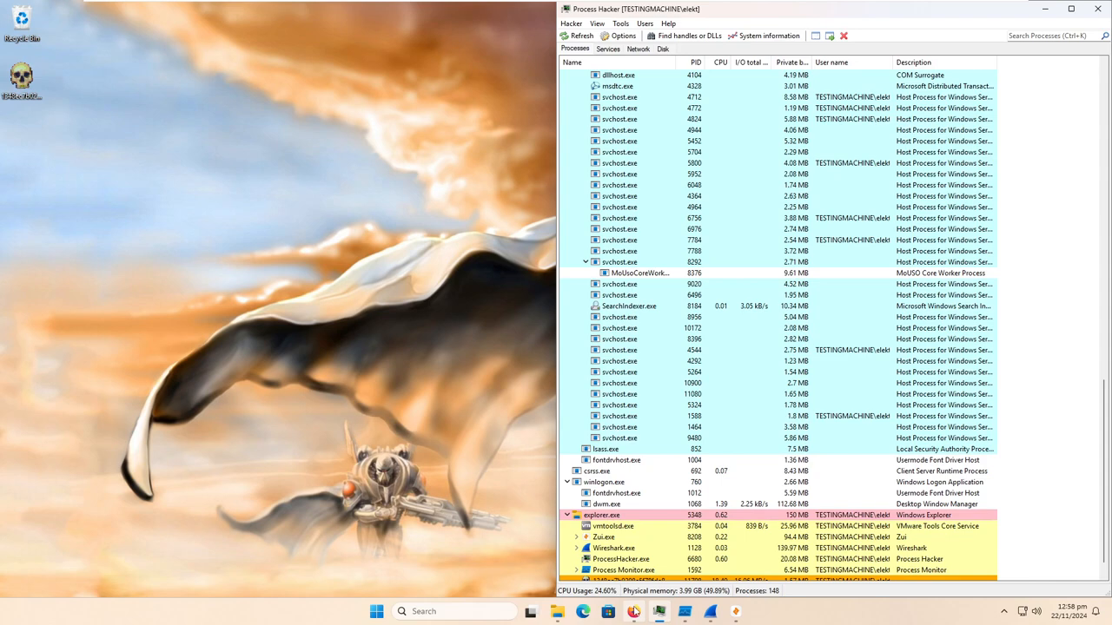
right_click(634, 612)
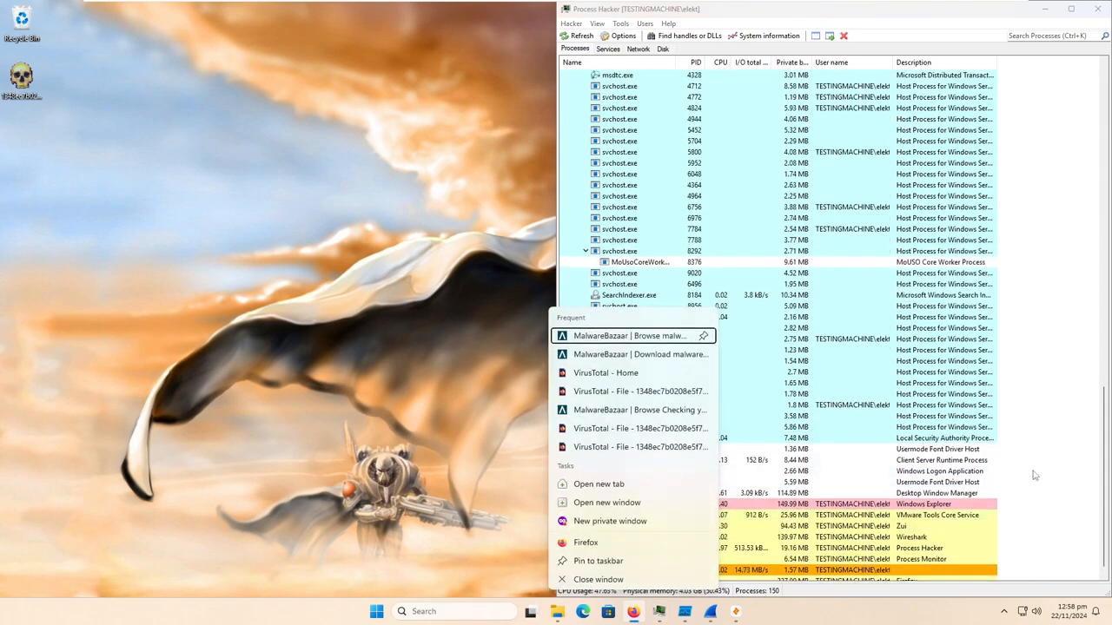
left_click(1031, 475)
scroll(1031, 476, "down", 1)
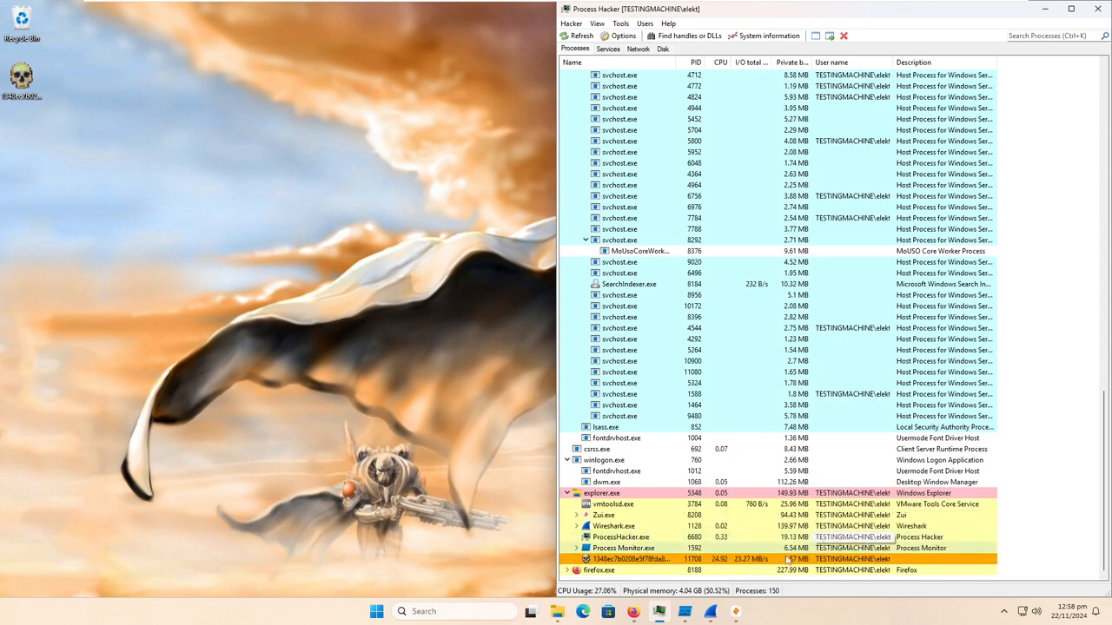
mouse_move(659, 610)
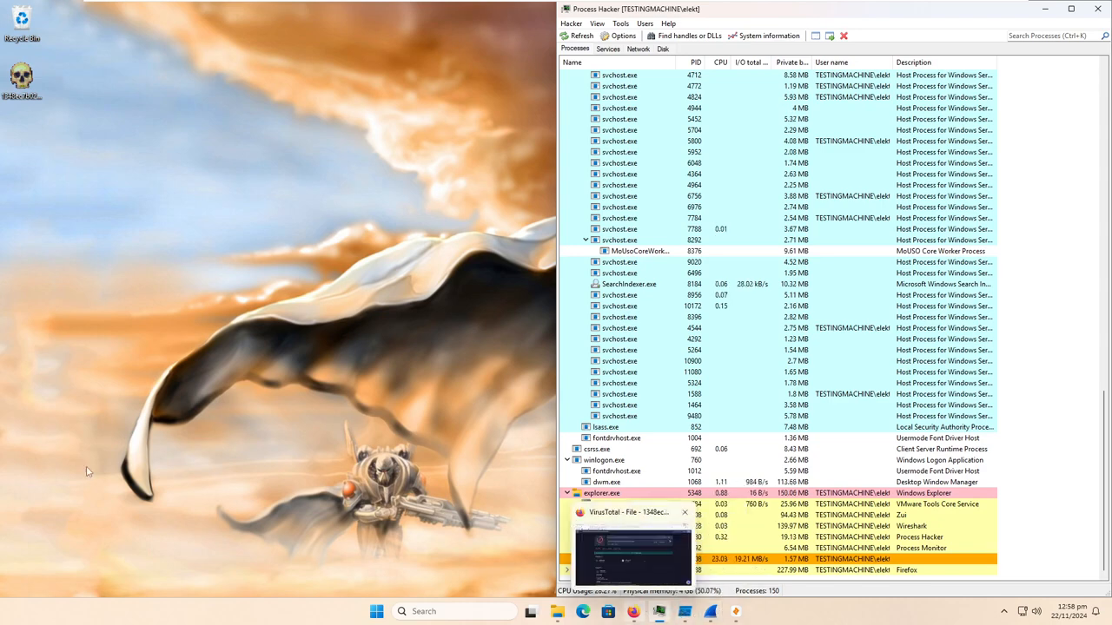
- Try to launch a new Firefox instance and dismiss the dialog that it opens
right_click(631, 613)
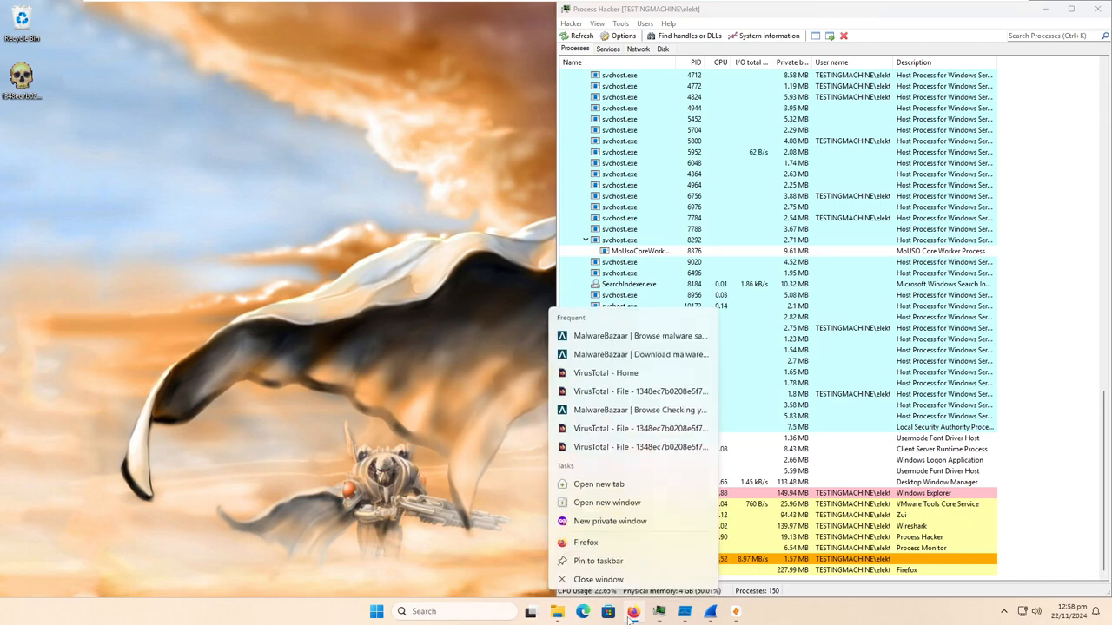
left_click(601, 540)
scroll(613, 537, "down", 1)
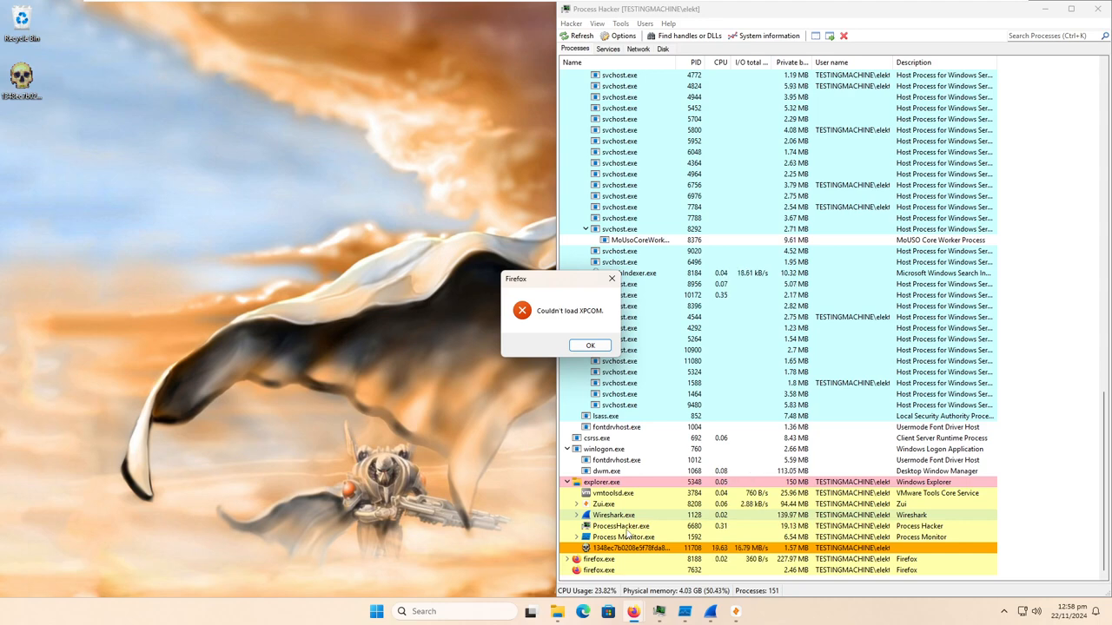
left_click(587, 349)
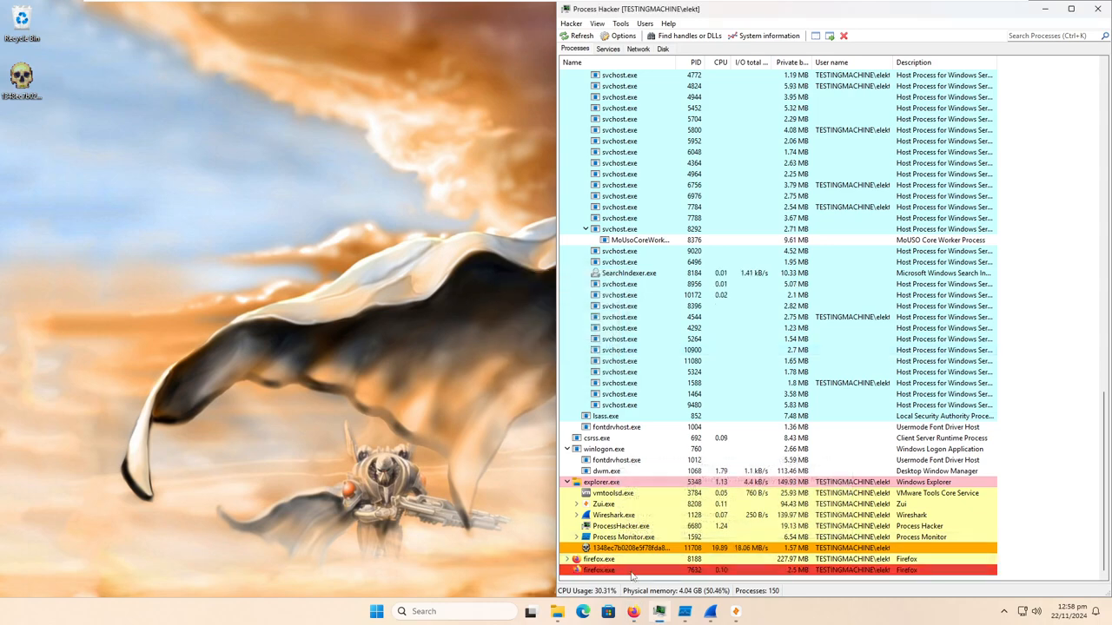
- Switch to the running Firefox window, test browsing by loading the VirusTotal home page in a new tab, close that tab and minimize Firefox
left_click(639, 612)
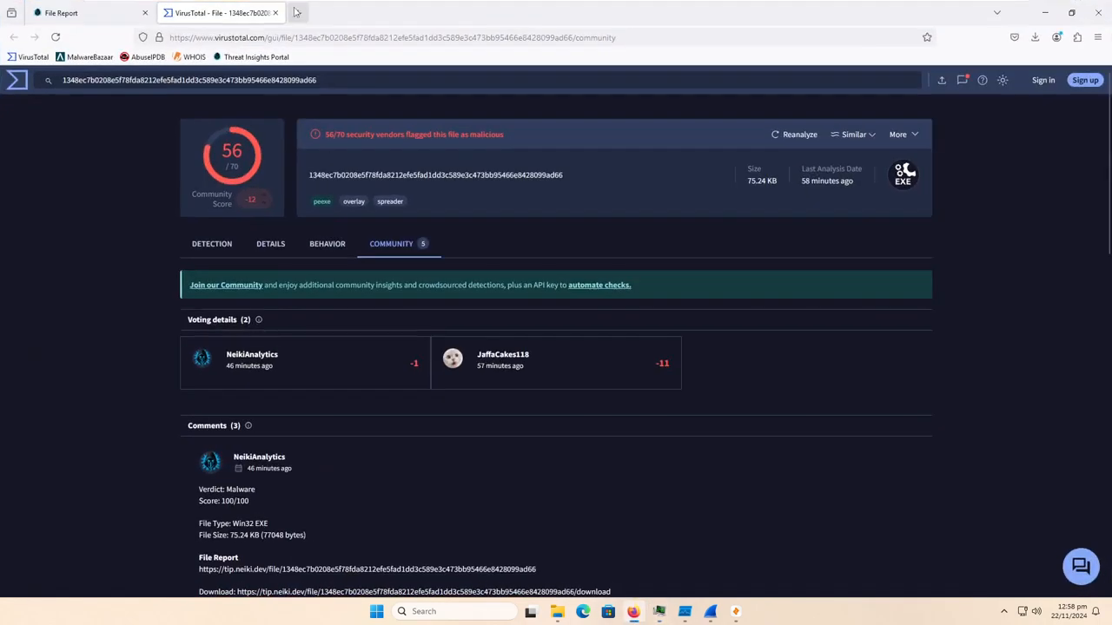
left_click(296, 13)
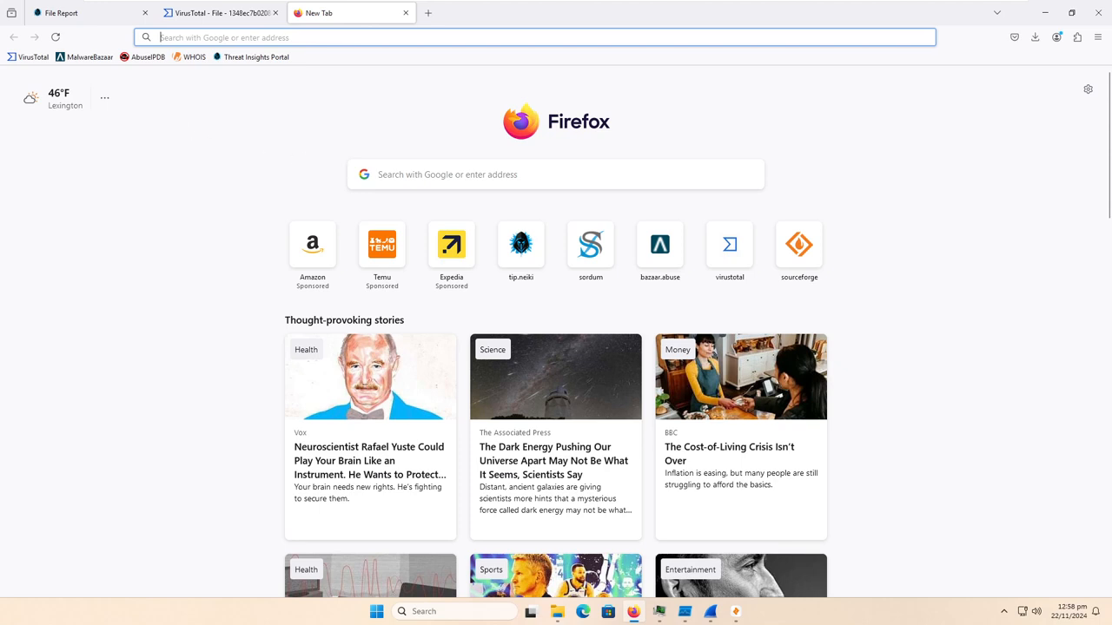
left_click(40, 61)
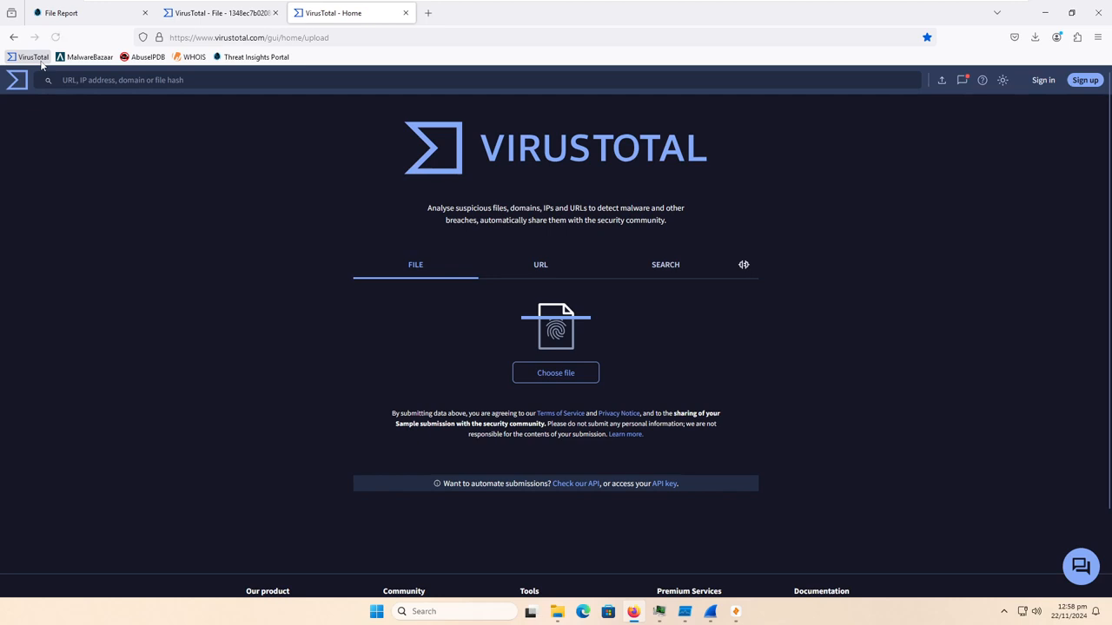
left_click(405, 13)
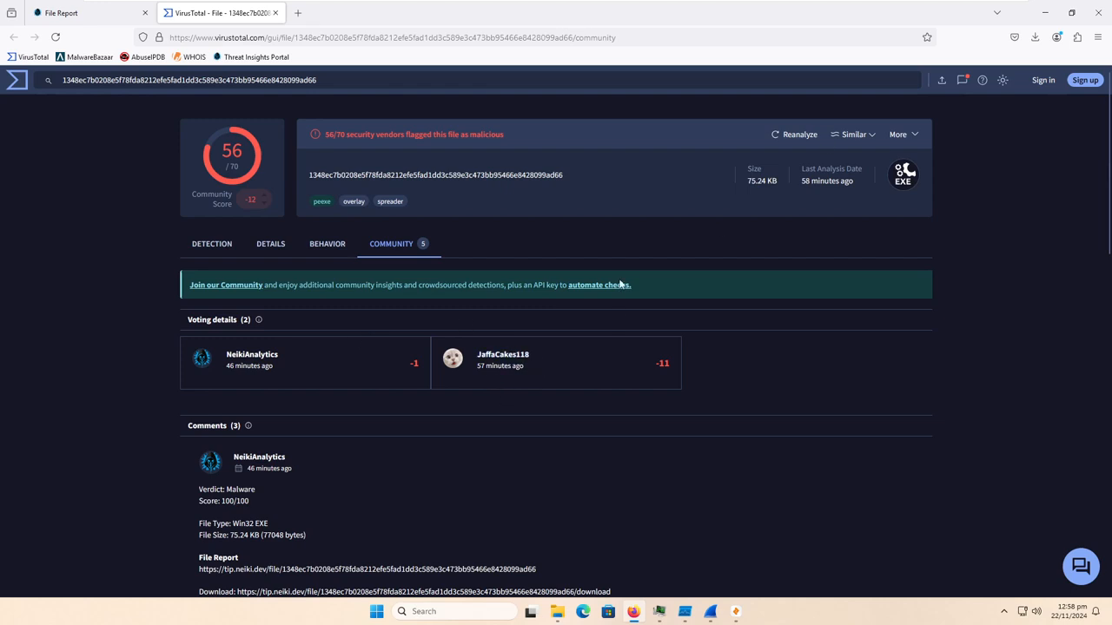
left_click(1045, 12)
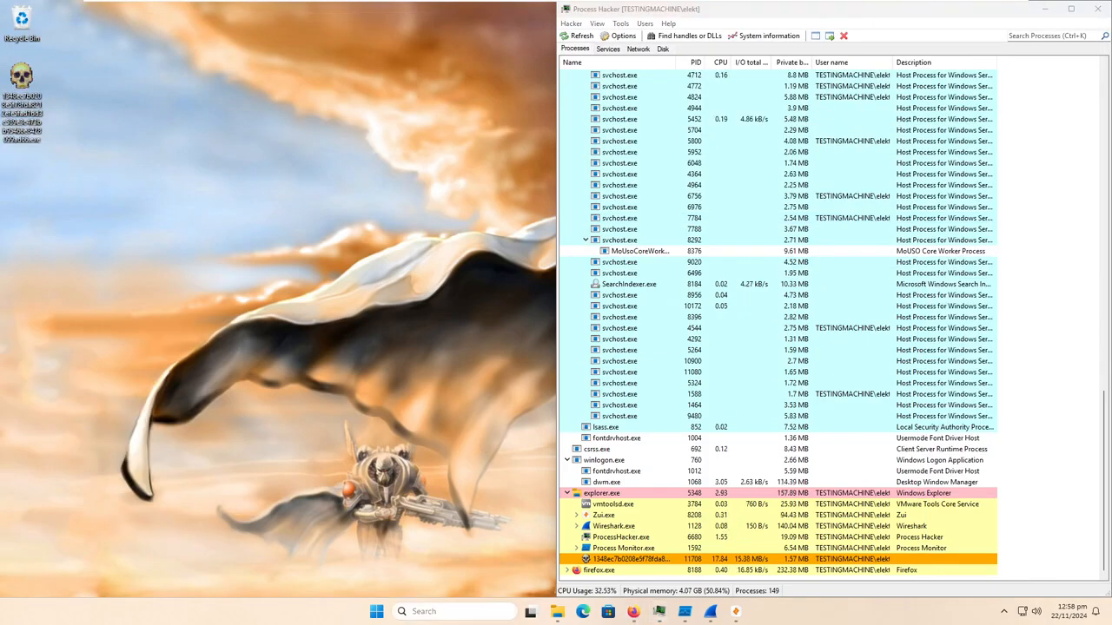
- Search Windows for Edge, inspect the Microsoft Edge entry and close the search without launching it
left_click(435, 611)
type("edge")
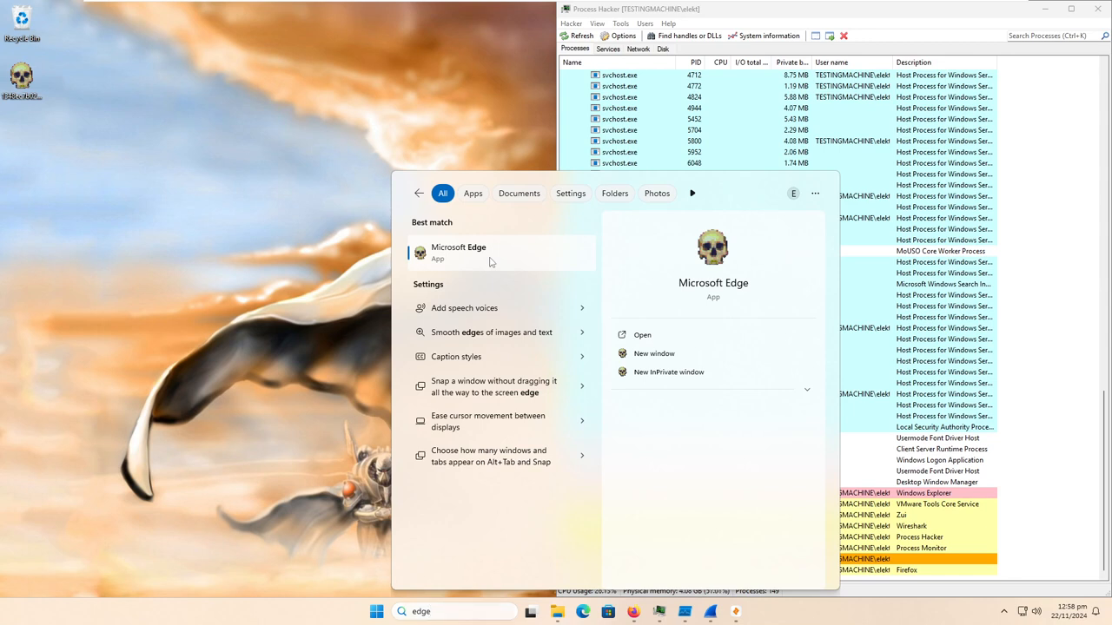
right_click(491, 262)
key("Escape")
key("Escape")
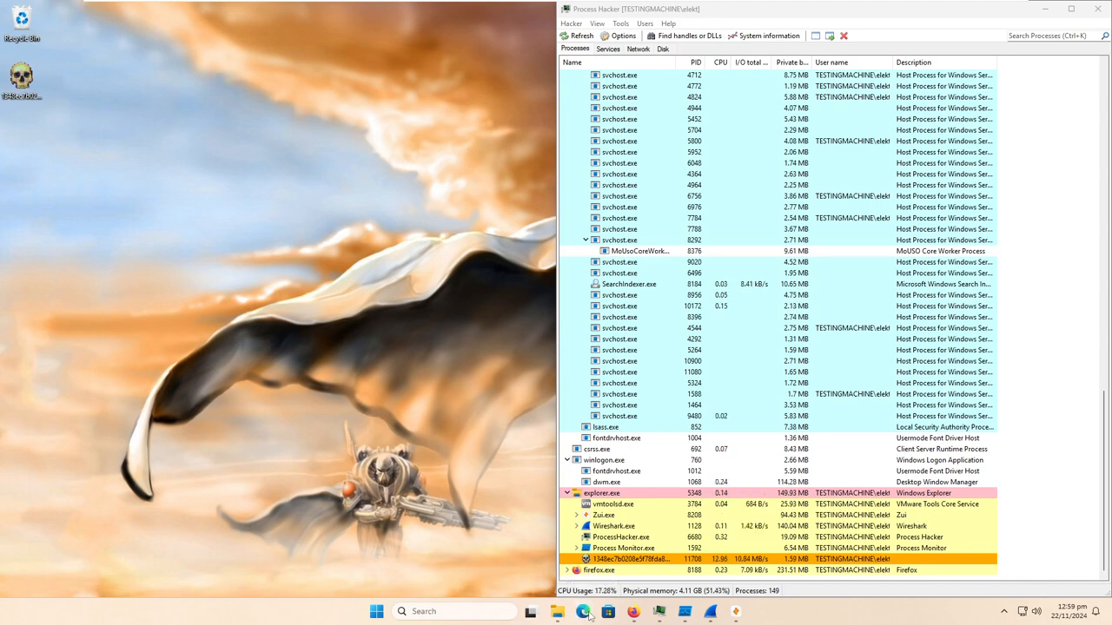
- Open the file location of Microsoft Edge from the recent entries in Windows search
left_click(447, 611)
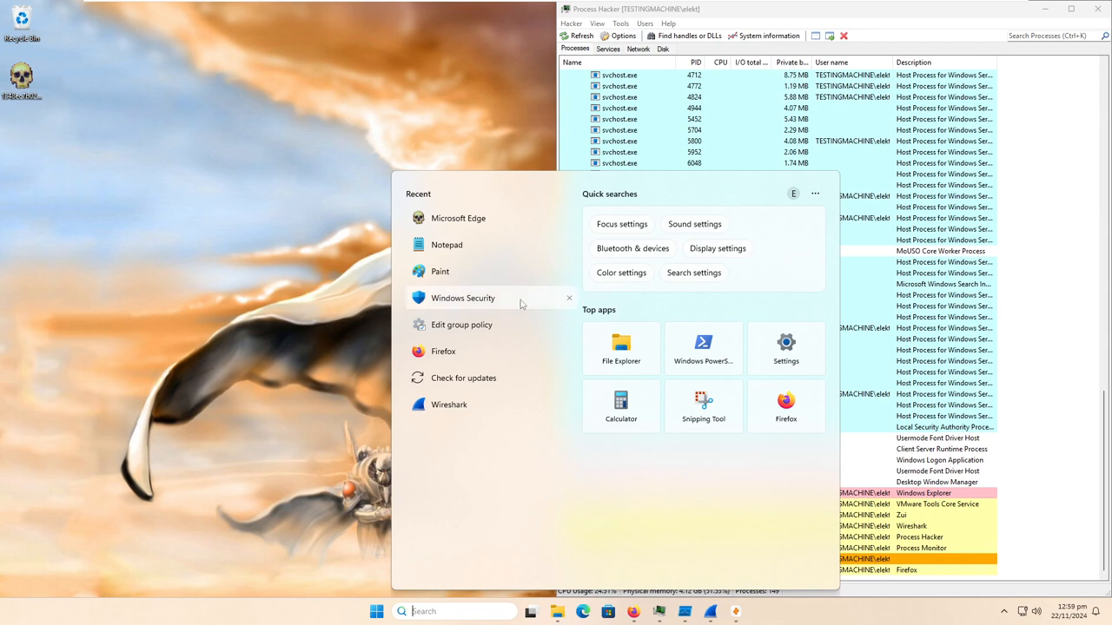
right_click(468, 218)
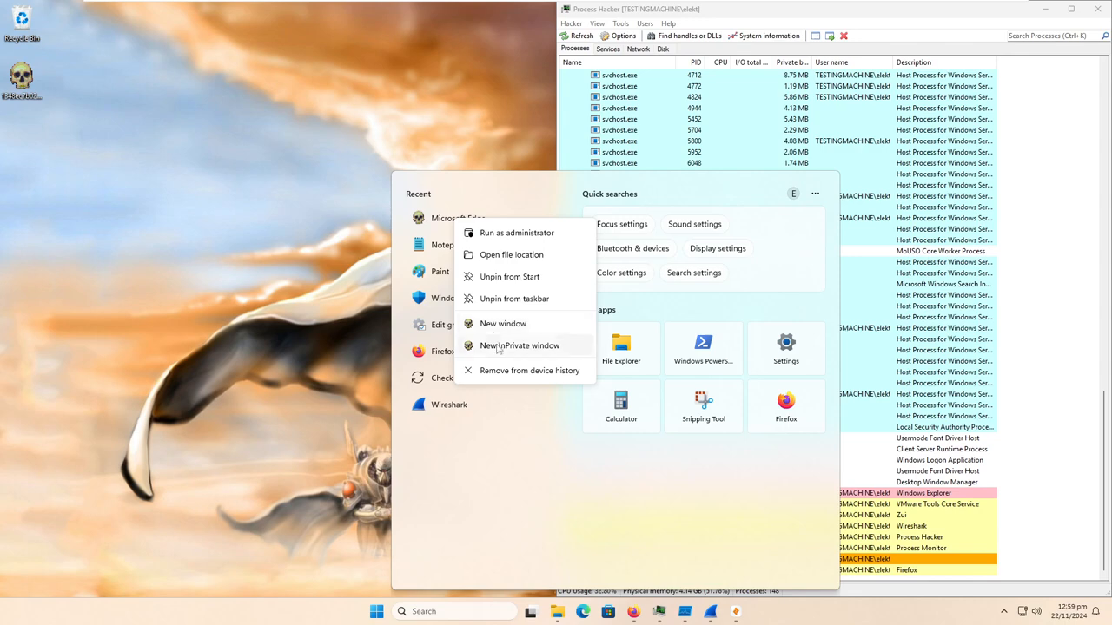
left_click(550, 263)
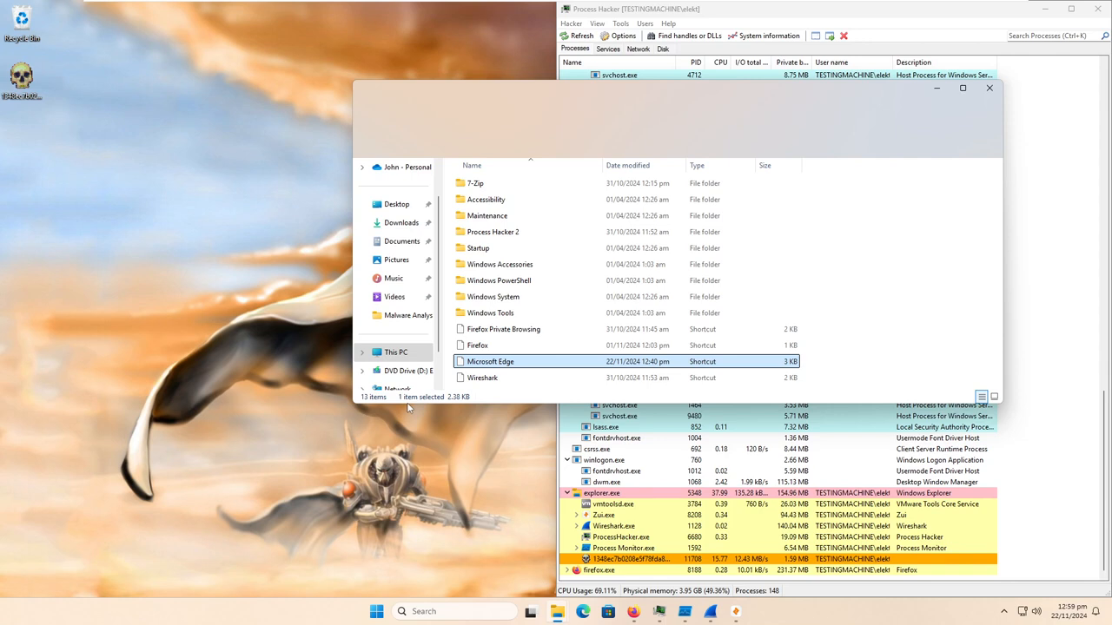
- Try to launch Firefox from its shortcut in the Programs folder and dismiss the dialog that opens
left_click(505, 334)
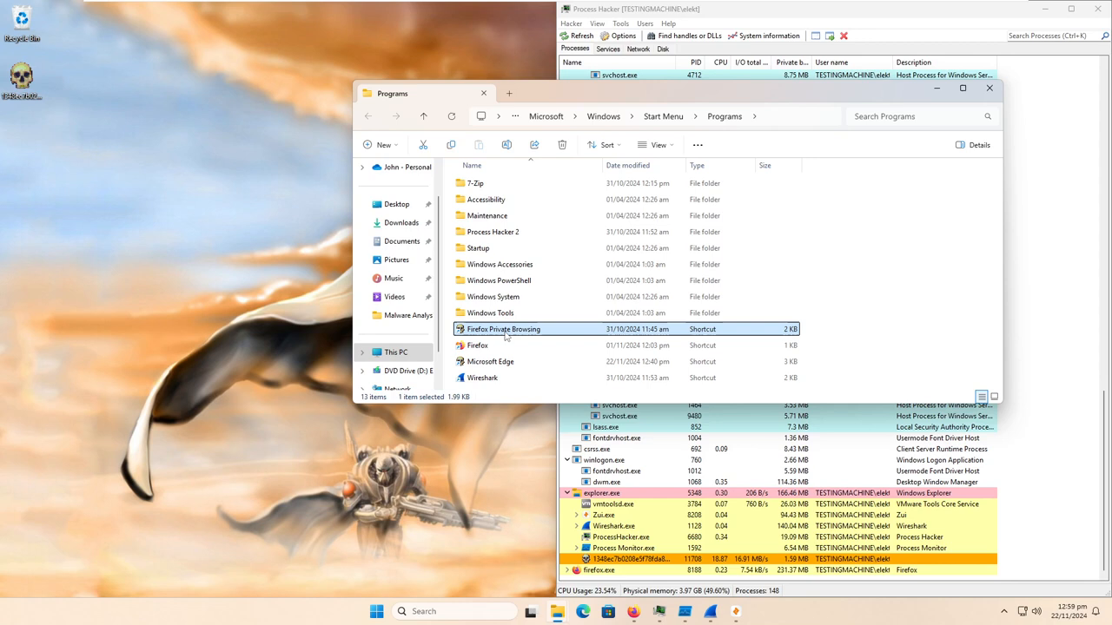
double_click(488, 346)
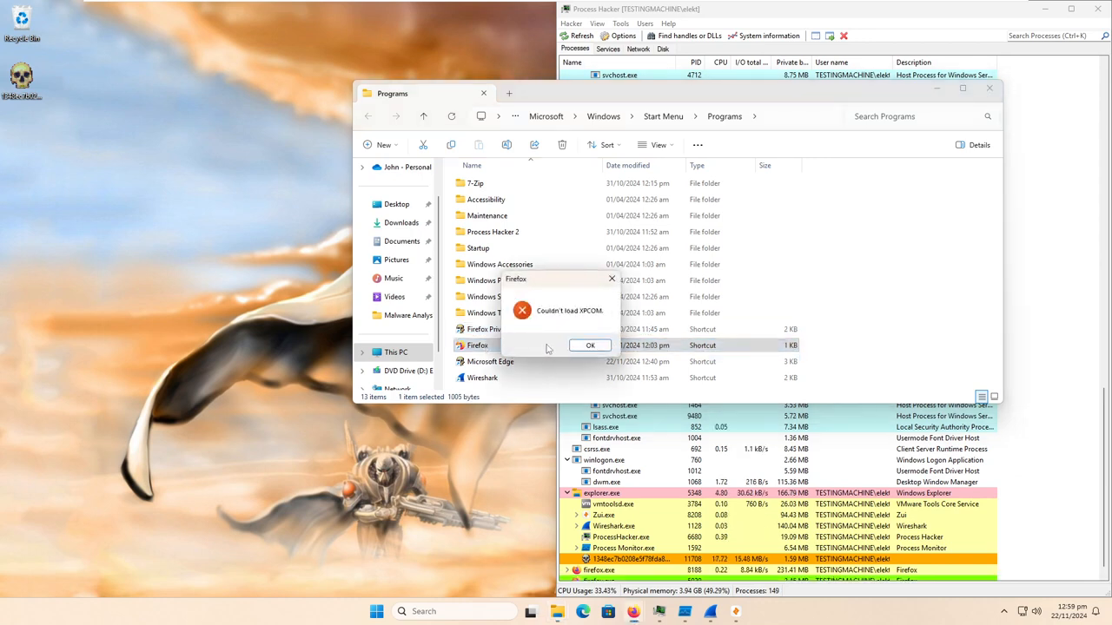
left_click(588, 346)
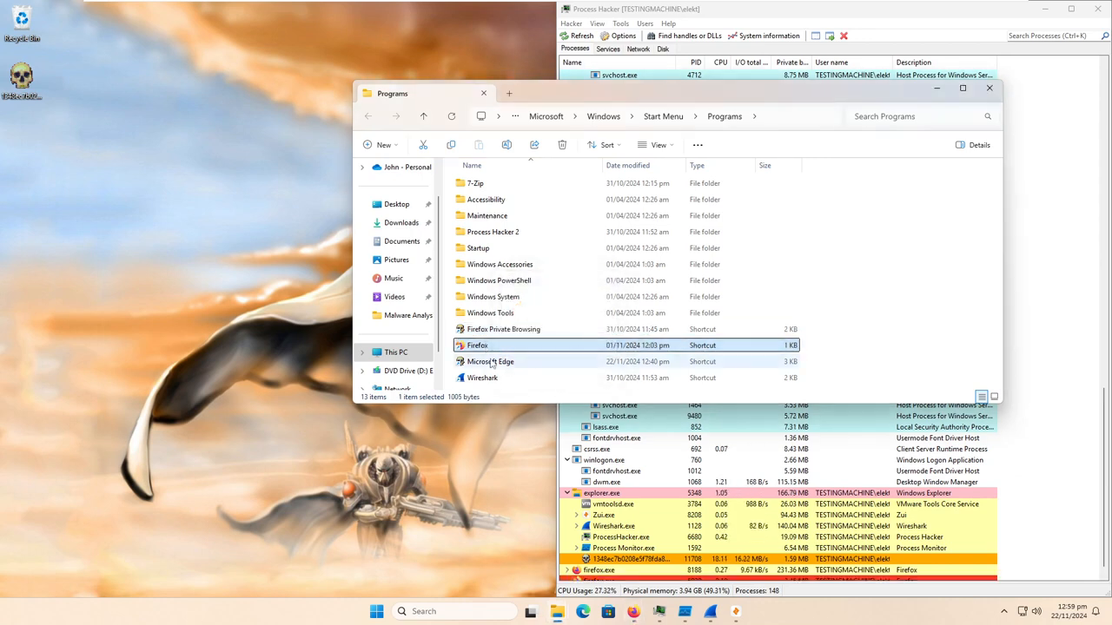
- Inspect the shortcut target and file details in the Microsoft Edge shortcut's properties, moving the dialog aside for comparison
left_click(514, 335)
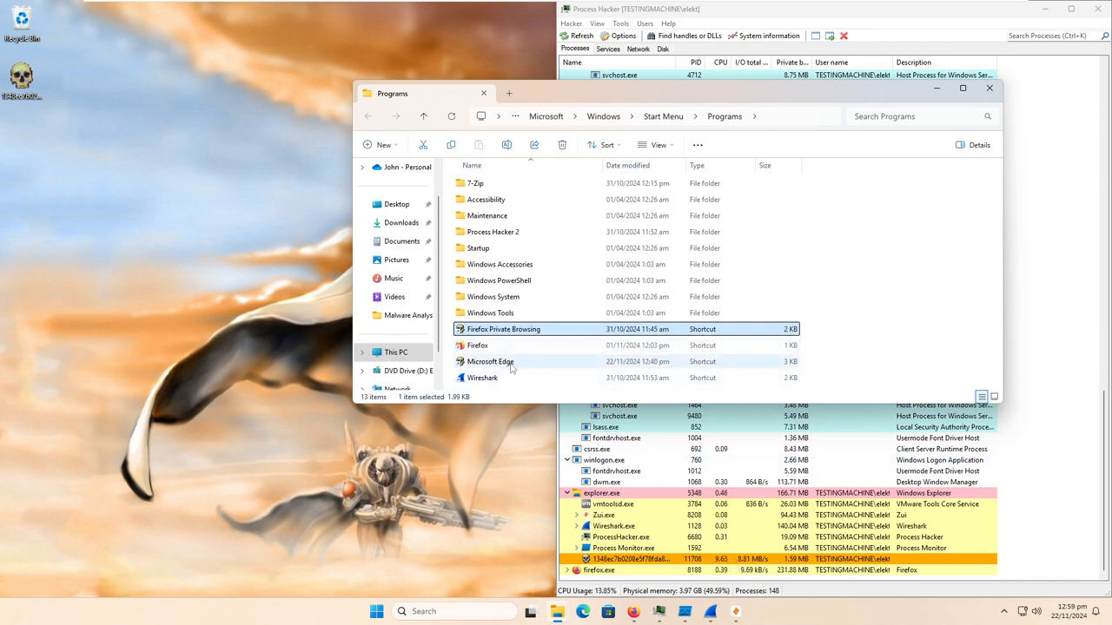
right_click(511, 365)
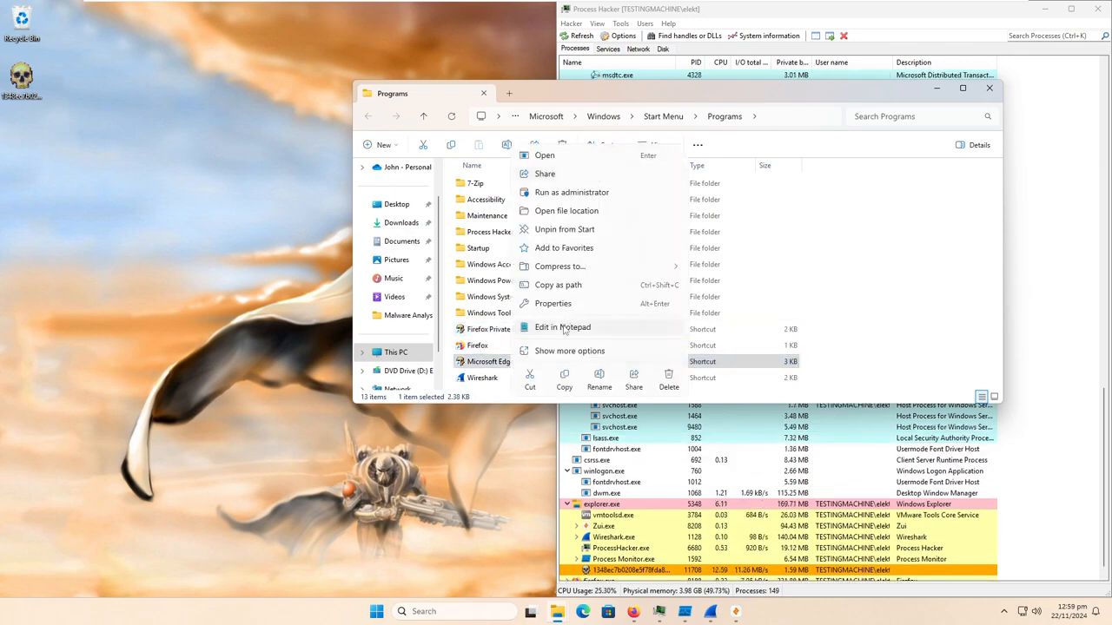
left_click(553, 304)
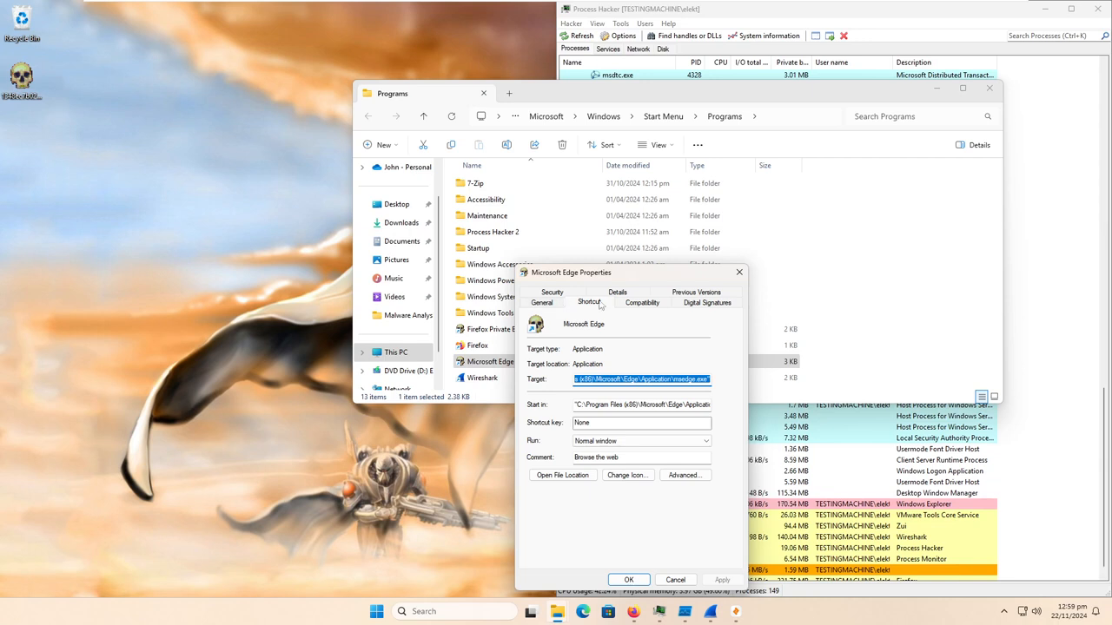
left_click(597, 295)
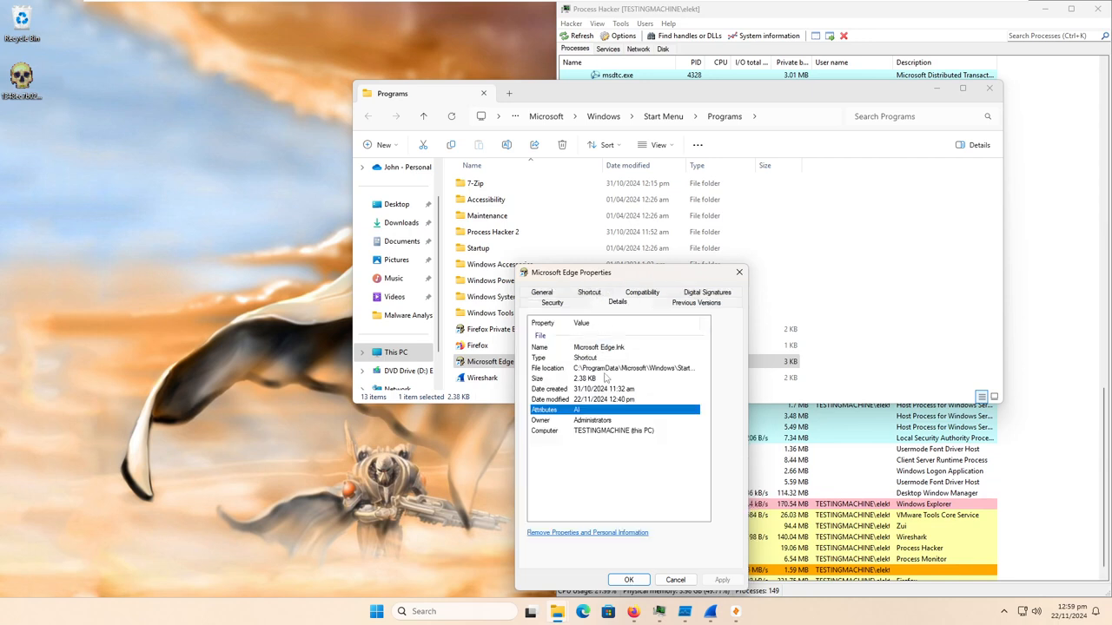
left_click_drag(600, 273, 640, 258)
- Compare the file details in the desktop malware sample's properties with those of the Edge shortcut, then close the Edge properties
right_click(21, 75)
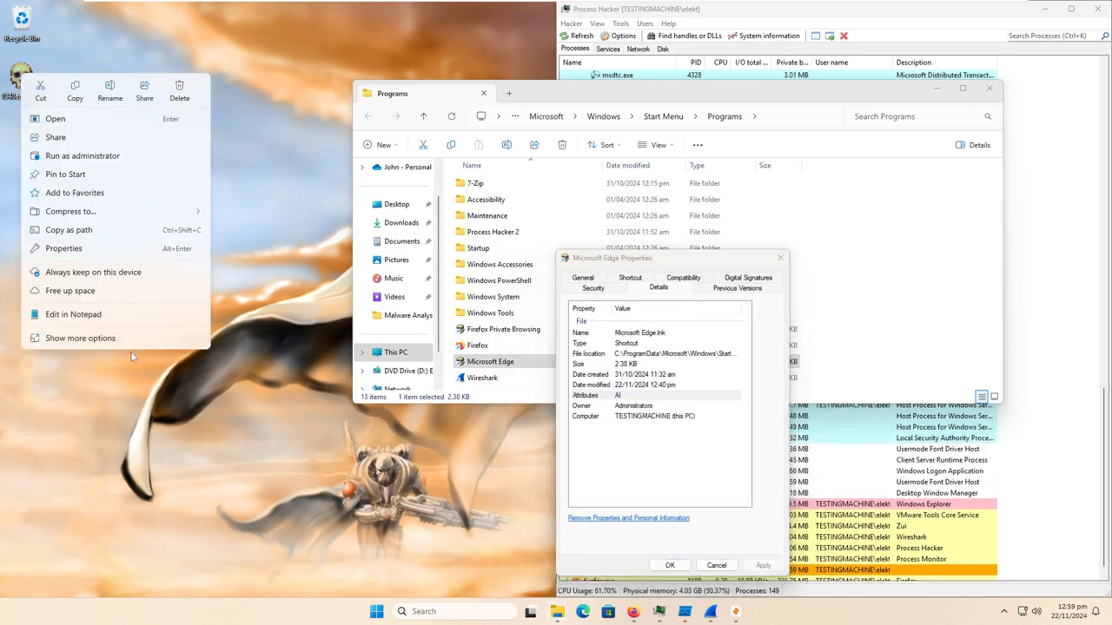
left_click(95, 249)
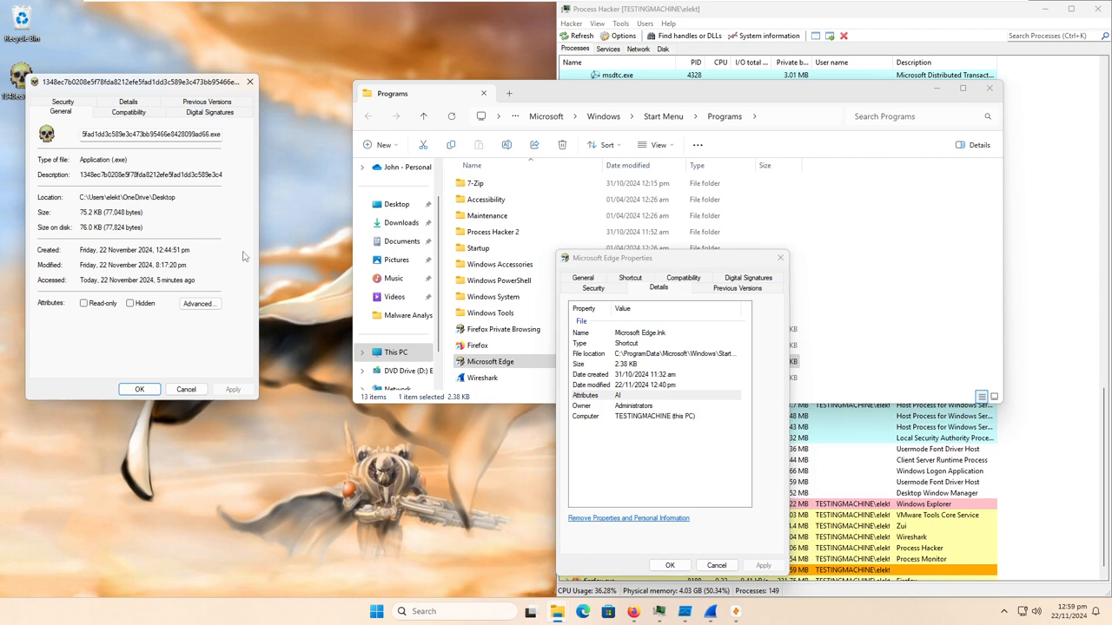
left_click(129, 103)
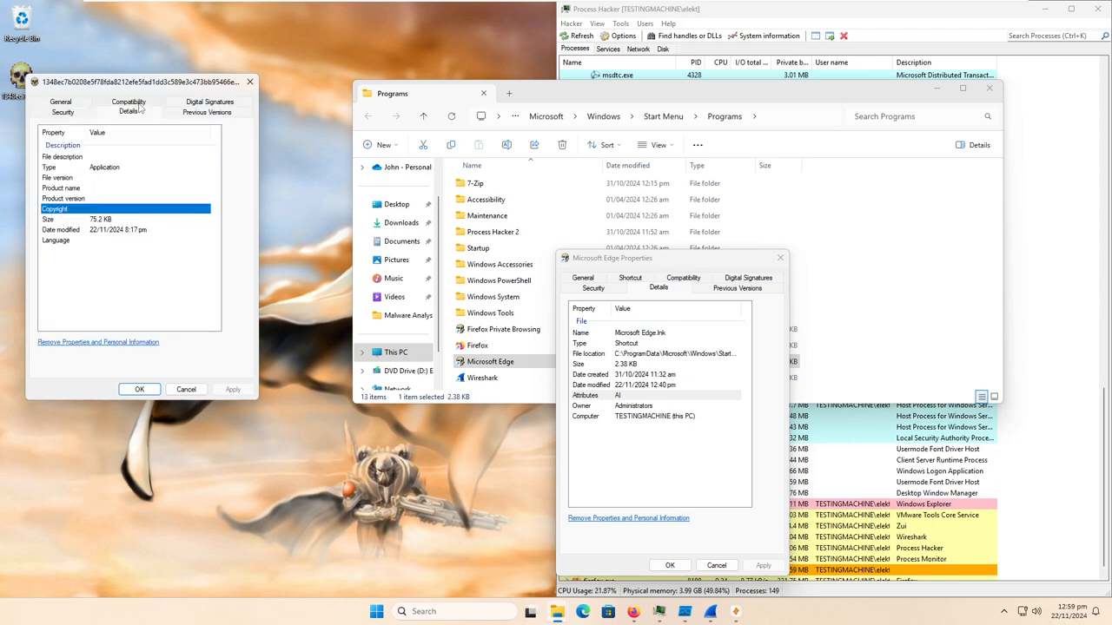
left_click(780, 258)
- Inspect the Firefox Private Browsing shortcut's properties and close them
right_click(495, 331)
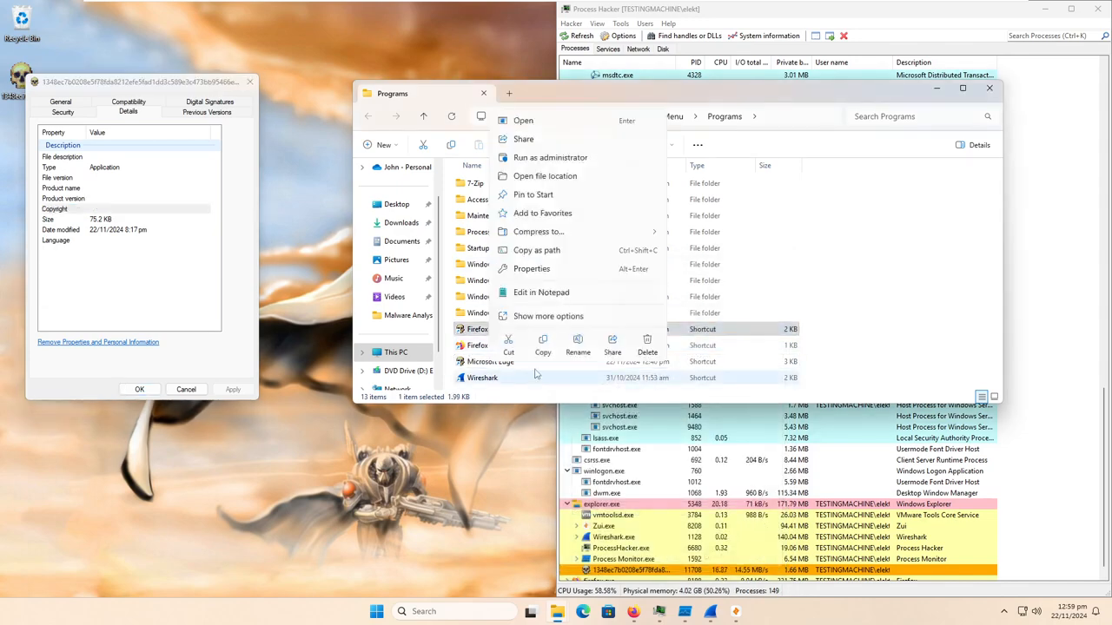
left_click(530, 269)
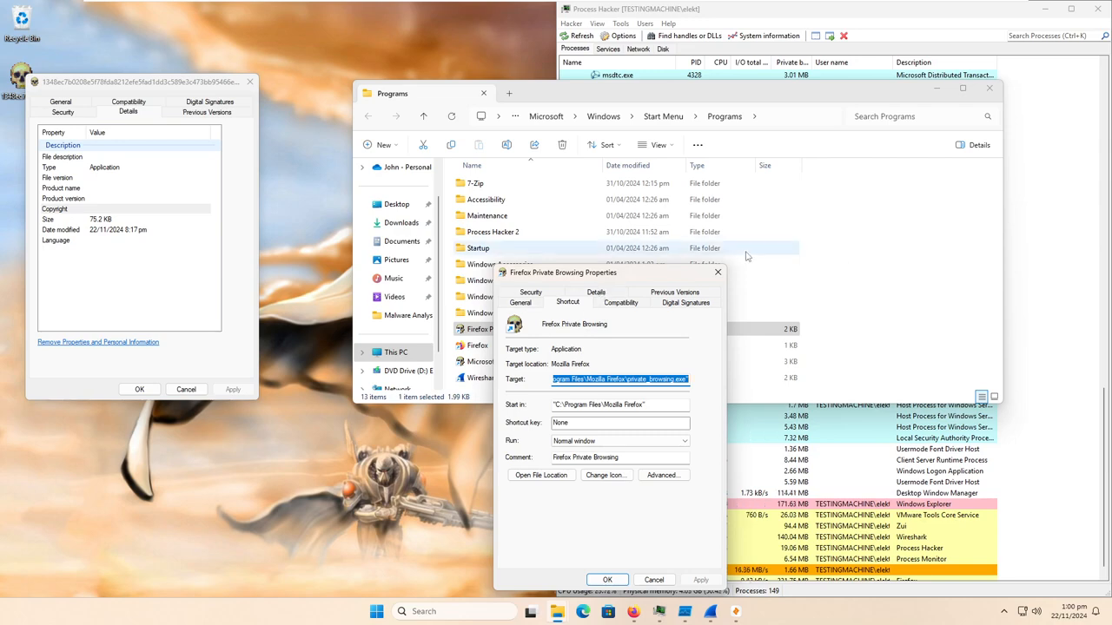
left_click(718, 271)
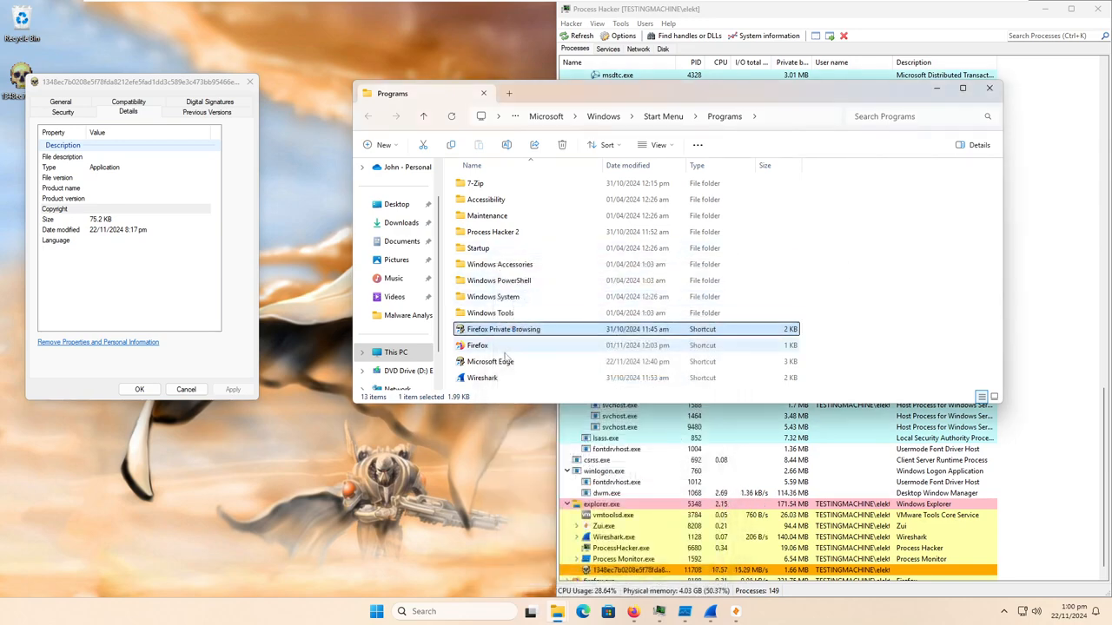
- Search Windows for "edge" and open the file location of the Microsoft Edge result
left_click(448, 611)
type("fir")
key("BackSpace")
key("BackSpace")
key("BackSpace")
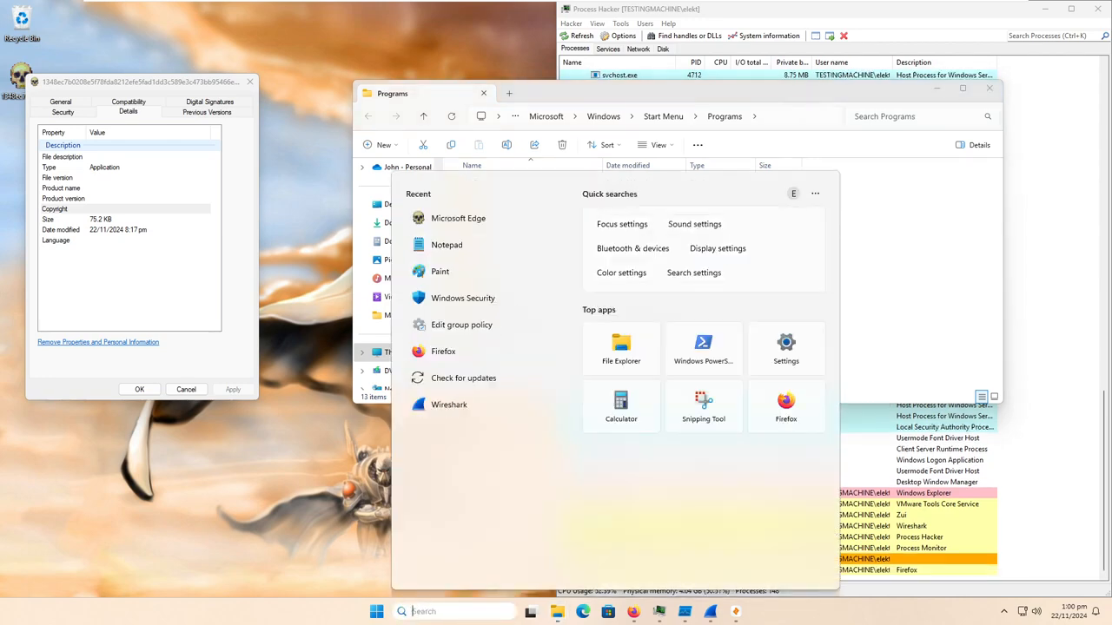
type("edge")
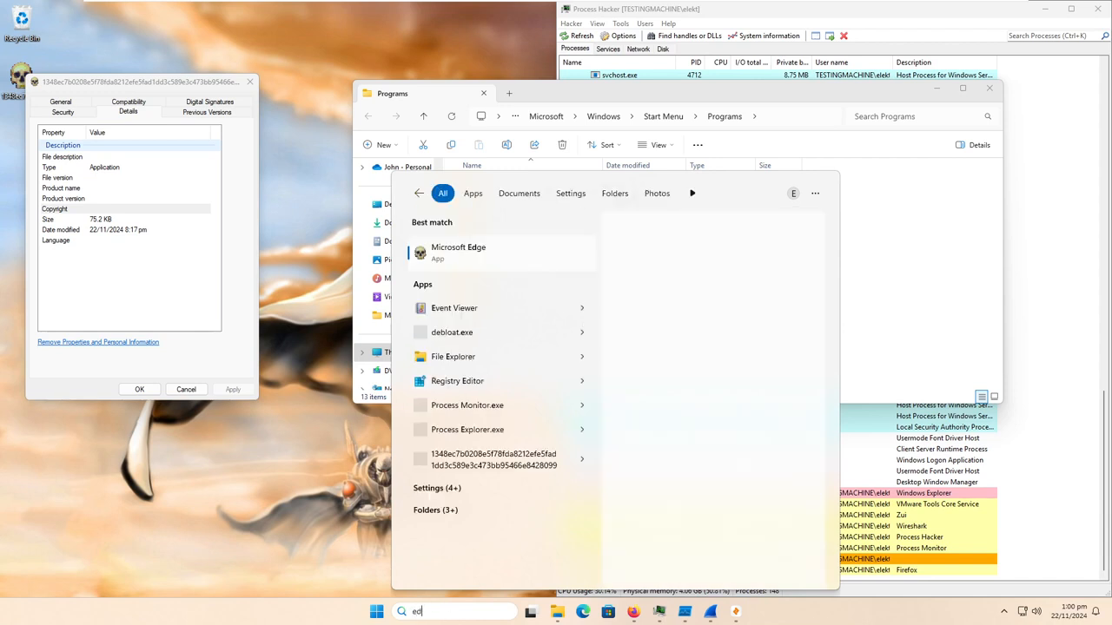
right_click(494, 255)
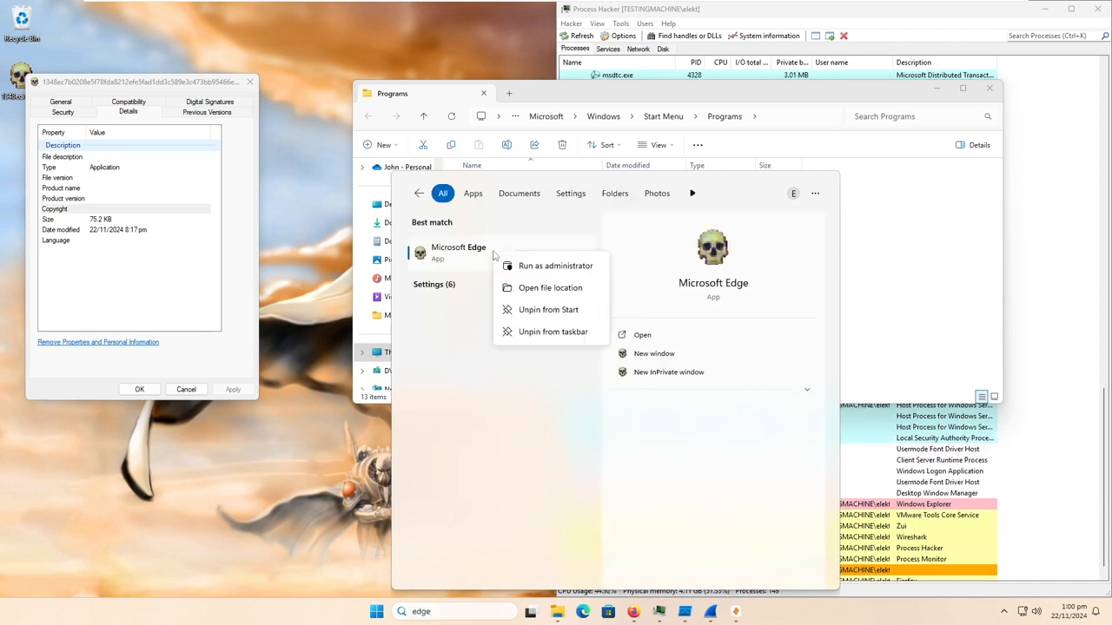
left_click(540, 290)
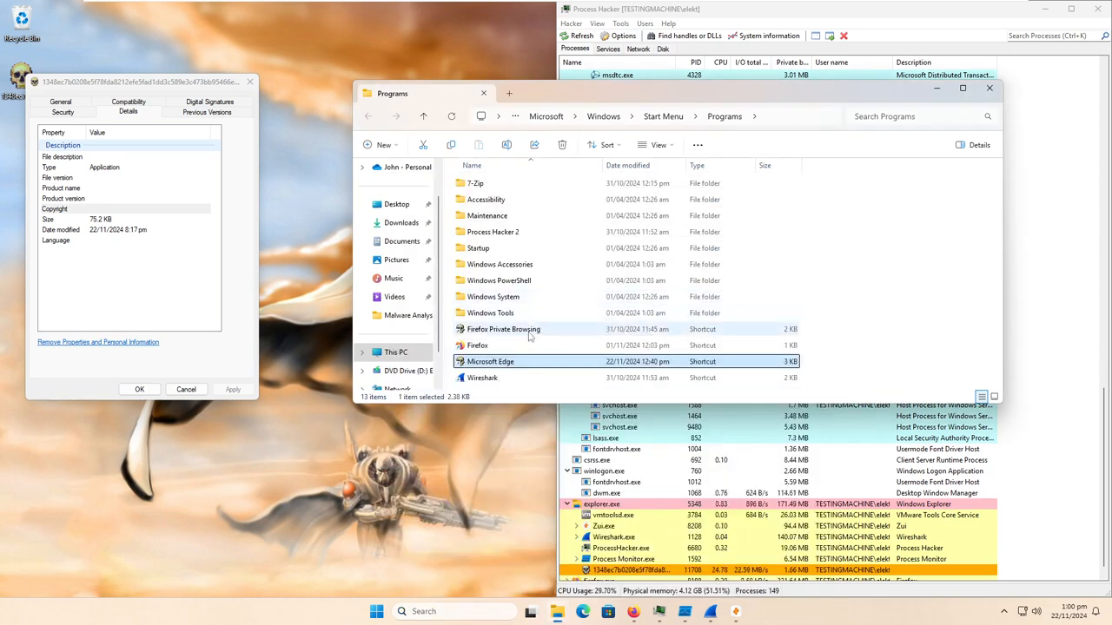
- Go up two levels to C:\ProgramData\Microsoft\Windows and look through its contents for files with the skull icon
left_click(423, 116)
left_click(423, 116)
scroll(513, 341, "up", 1)
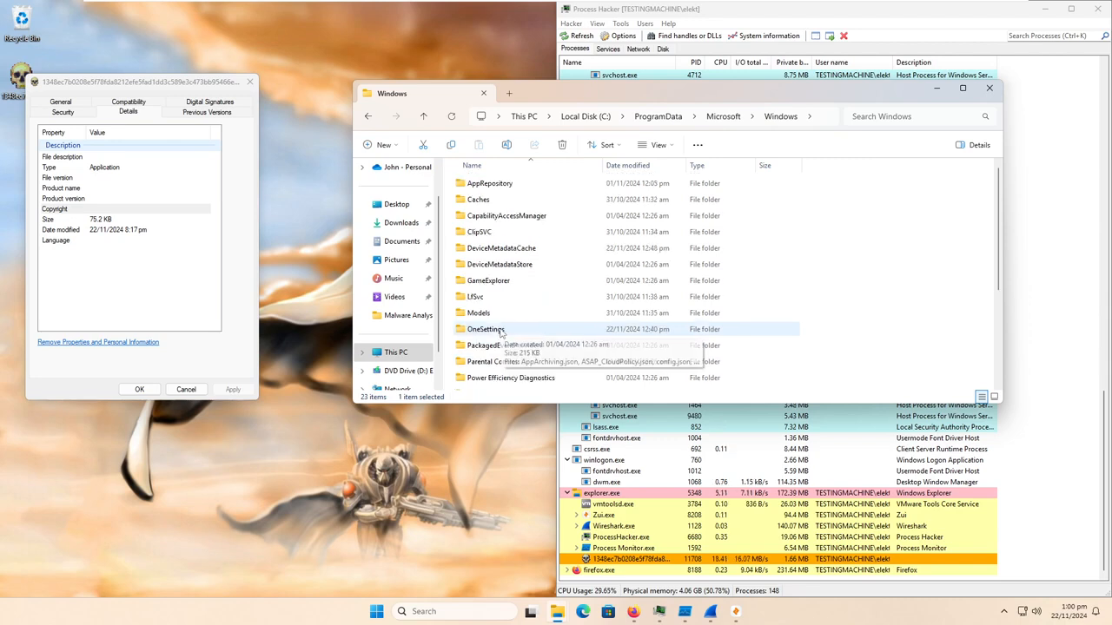
scroll(504, 338, "down", 3)
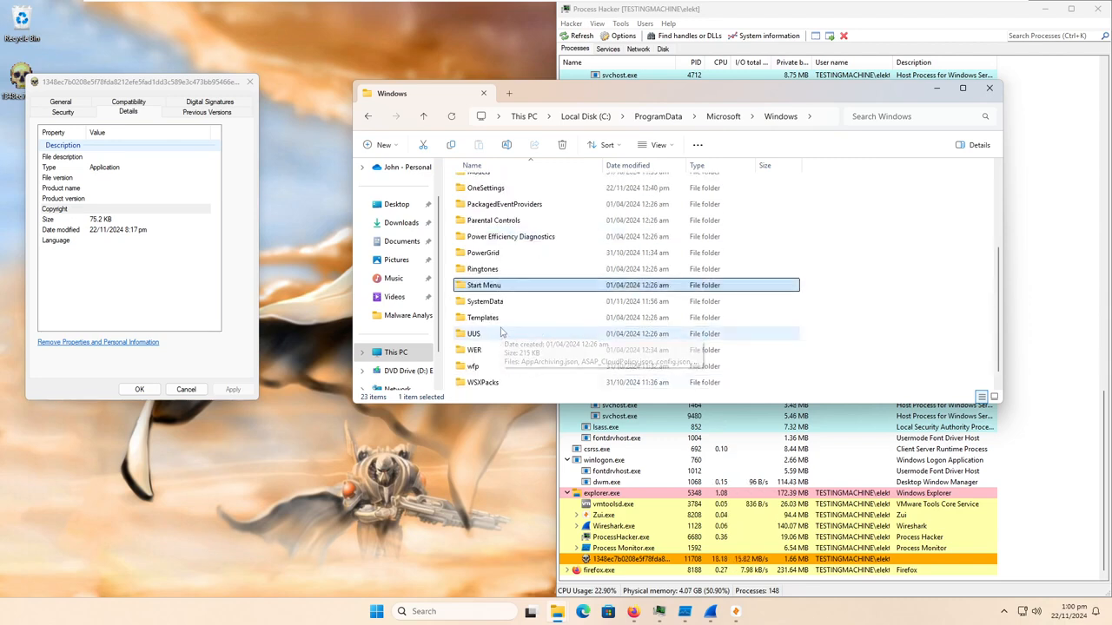
scroll(502, 334, "up", 3)
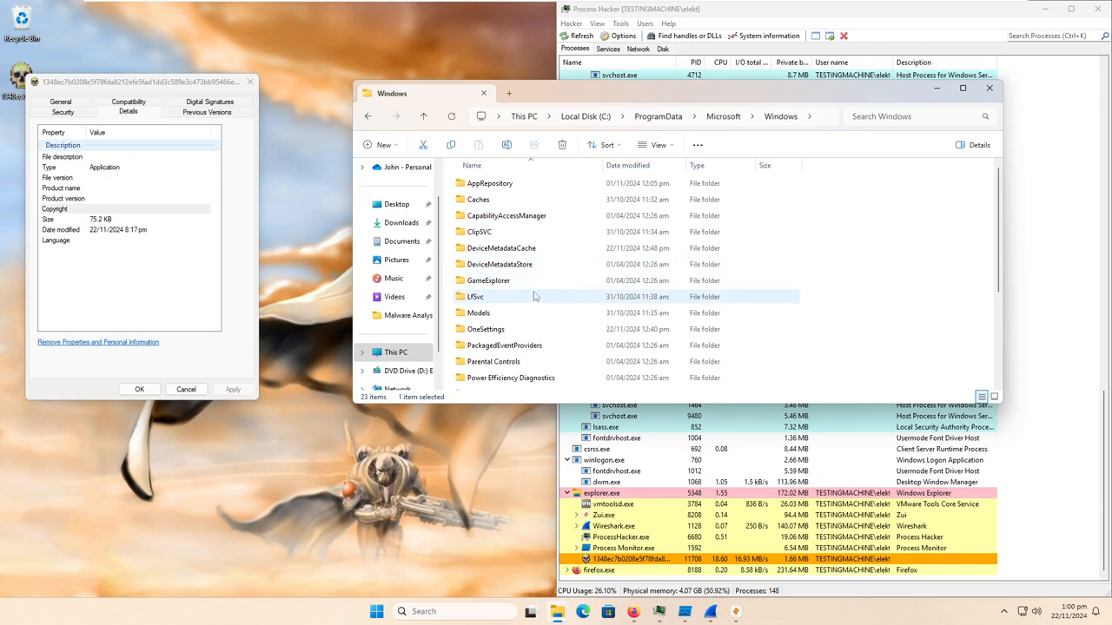
scroll(490, 330, "down", 3)
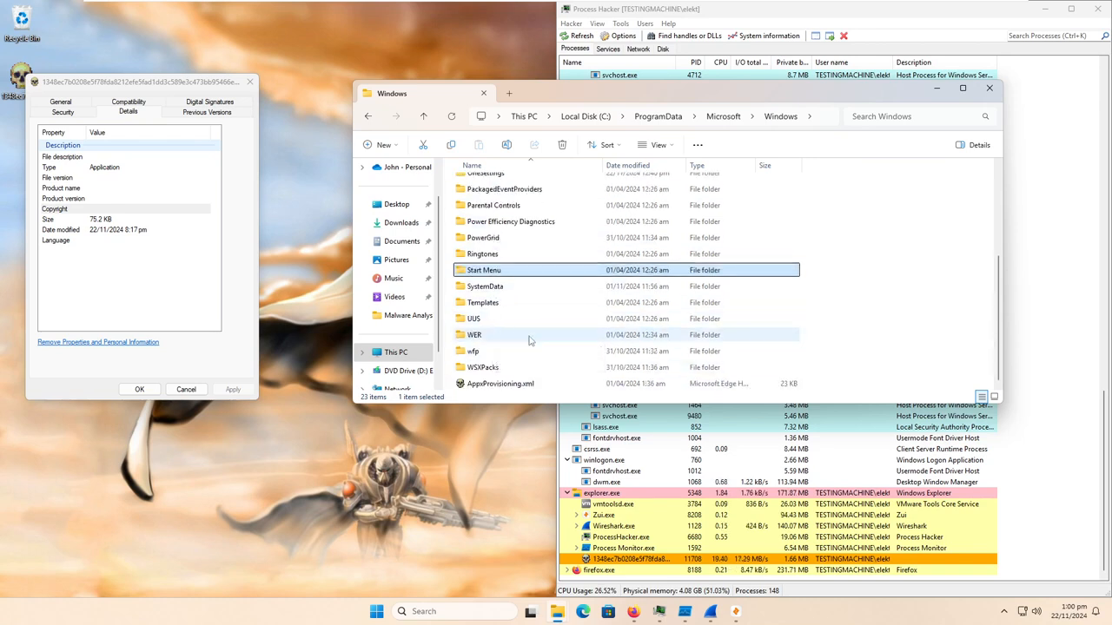
- Compare the general properties of AppxProvisioning.xml with those of the malware sample, then close the XML file's properties
right_click(523, 391)
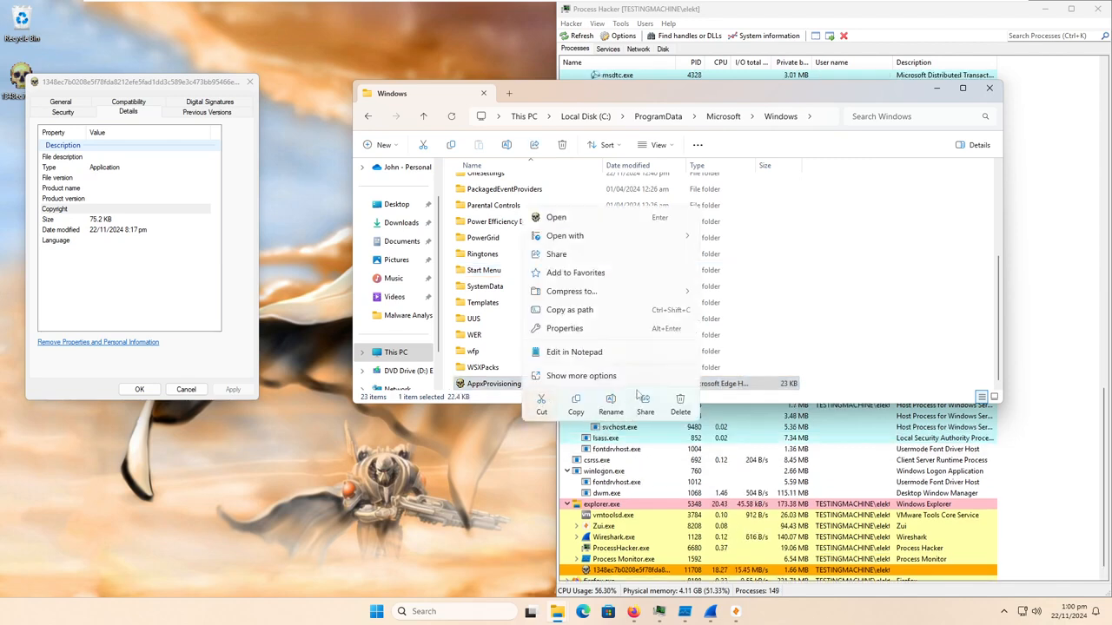
left_click(565, 328)
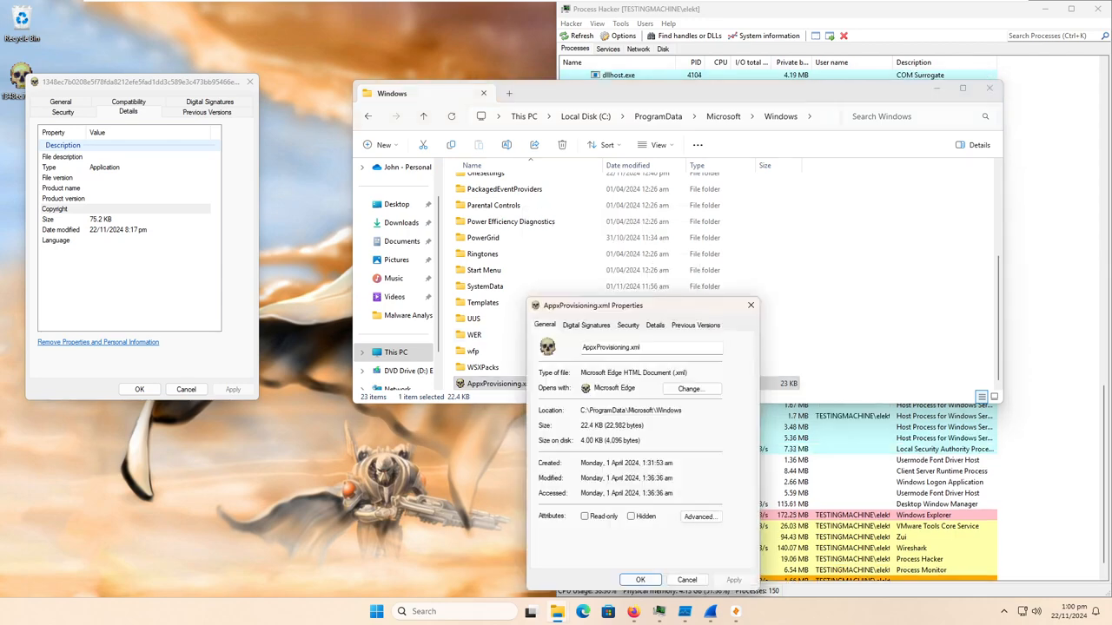
left_click(75, 104)
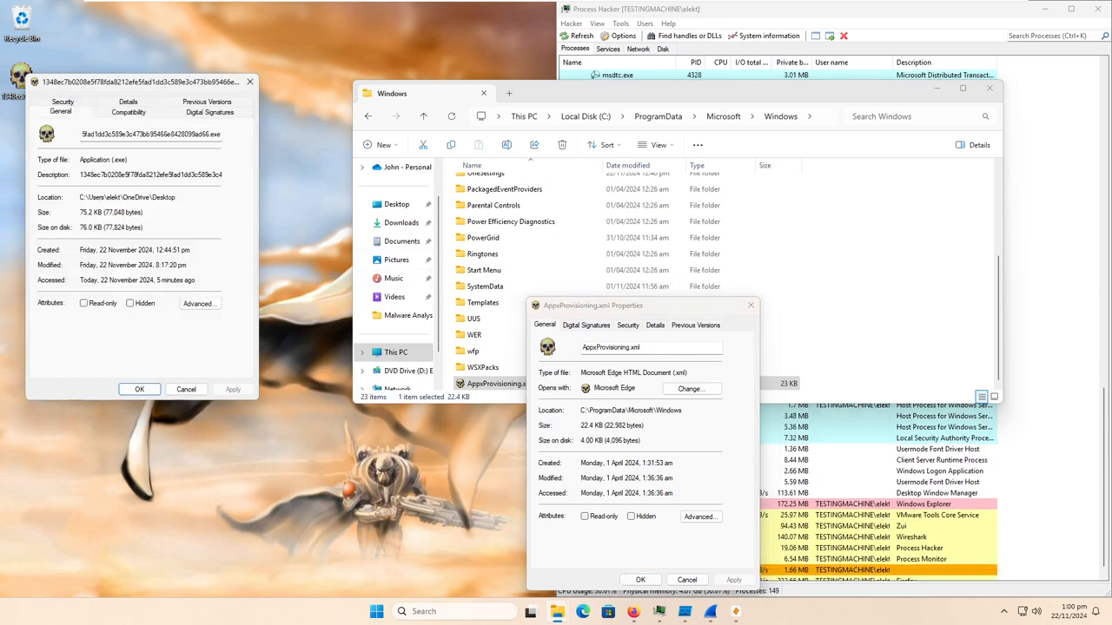
left_click(751, 305)
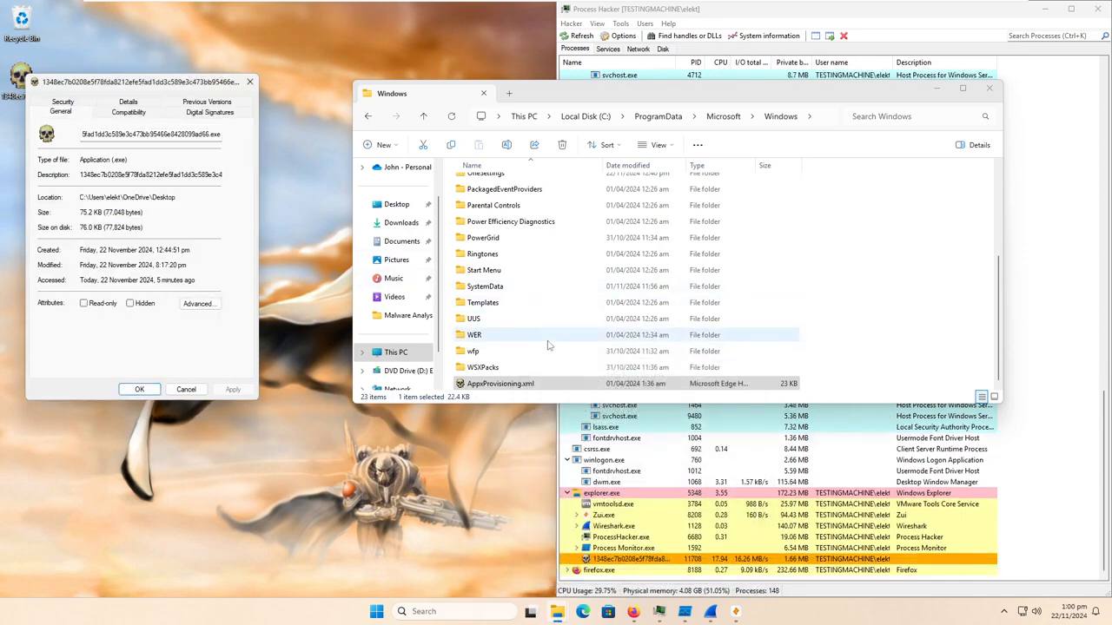
- Reopen the properties of AppxProvisioning.xml, highlight its size on disk and place the dialog below the malware sample's repositioned properties
scroll(538, 347, "up", 5)
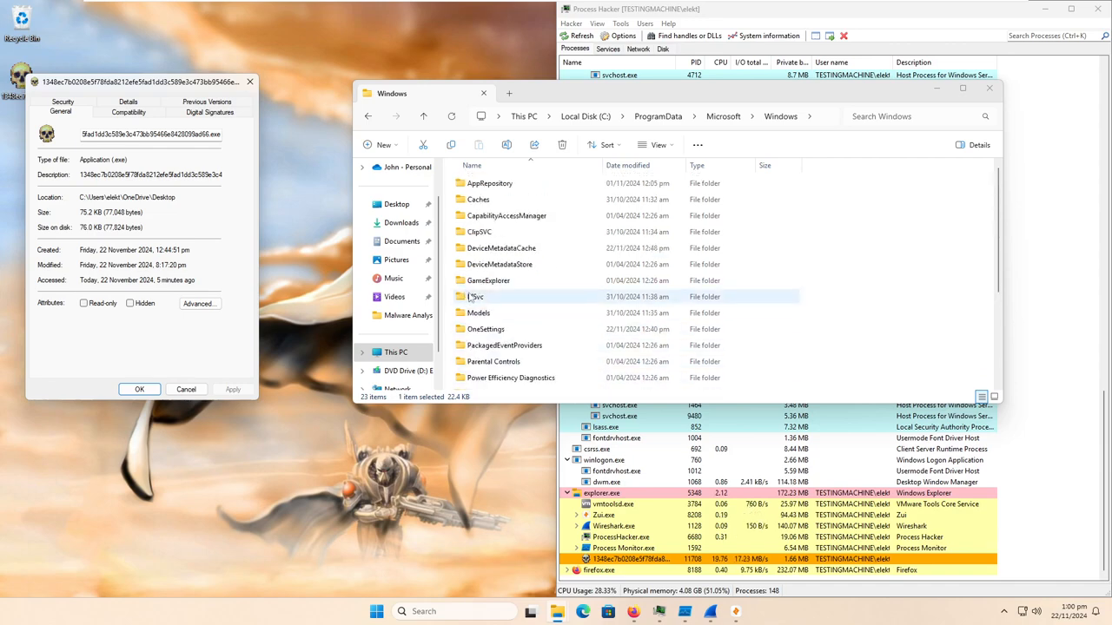
left_click_drag(164, 82, 217, 93)
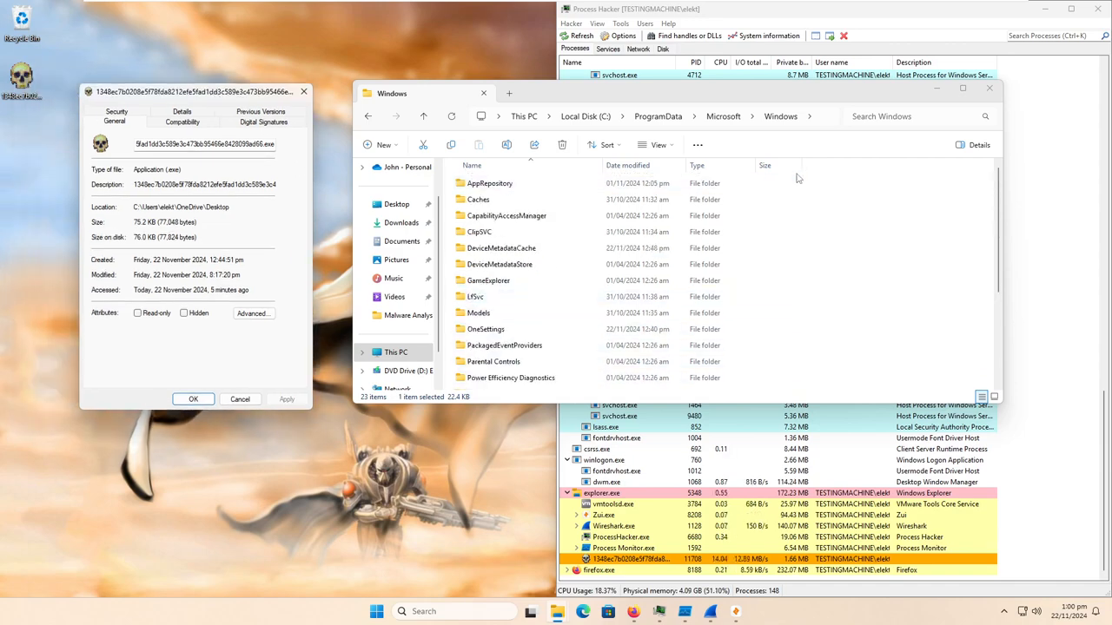
scroll(511, 348, "down", 3)
right_click(508, 386)
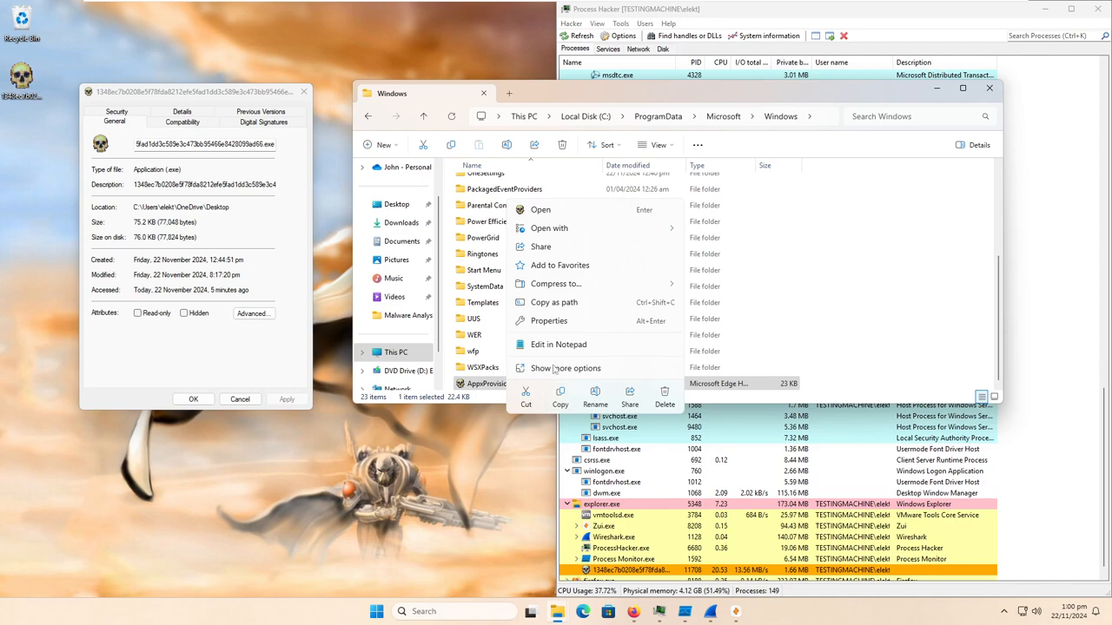
left_click(567, 320)
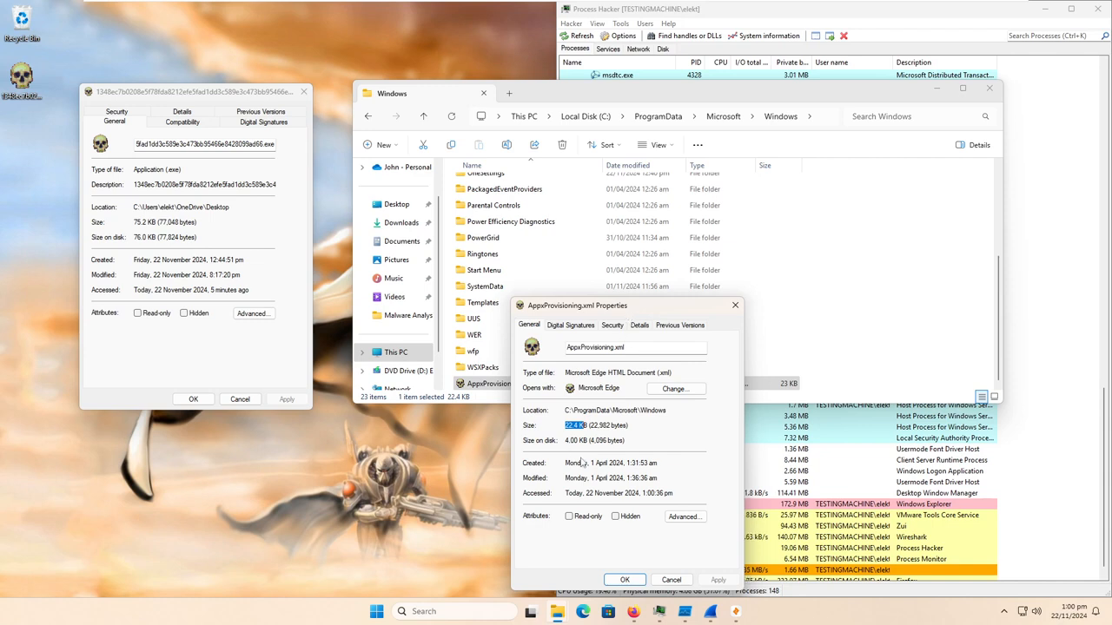
left_click_drag(590, 440, 609, 441)
left_click_drag(620, 317, 187, 282)
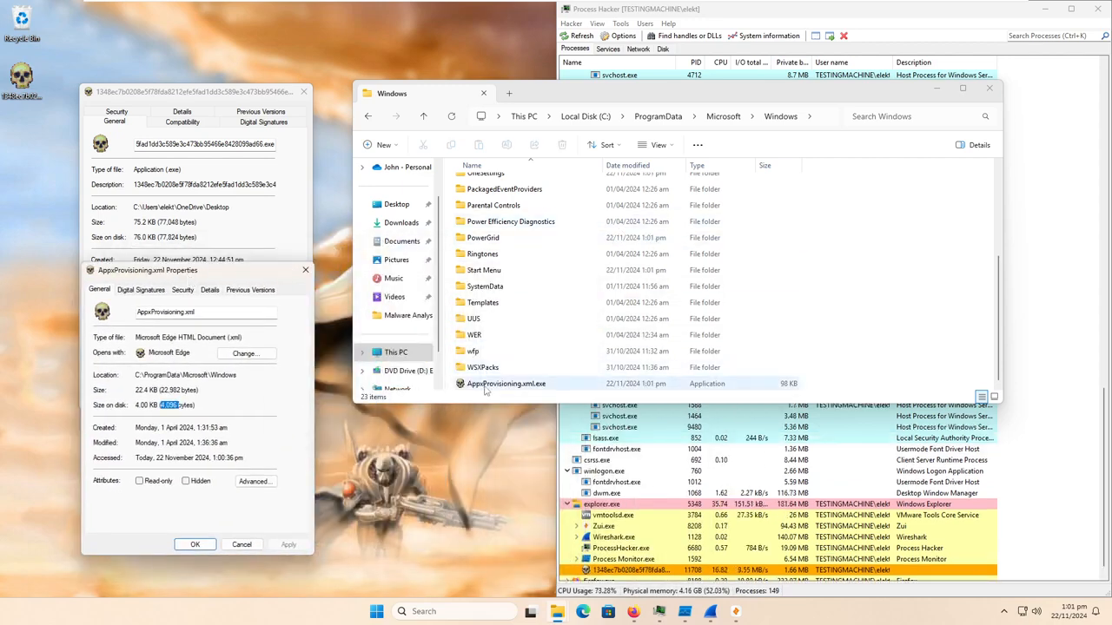
- Try to open the CapabilityAccessManager folder, requesting permanent access to it, and dismiss the resulting dialog
scroll(531, 299, "up", 4)
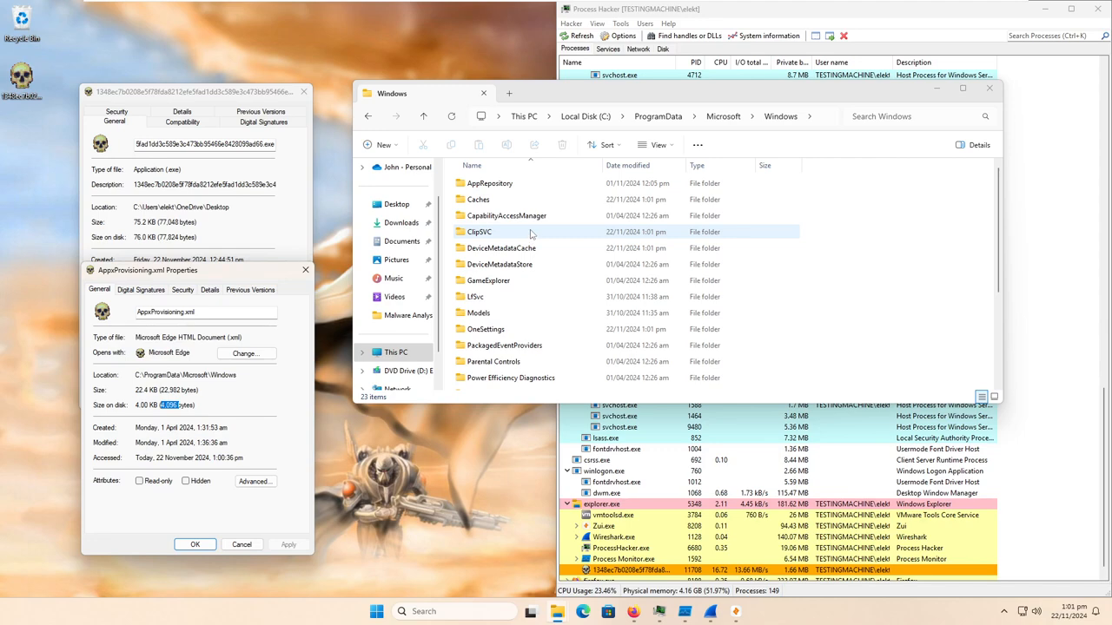
double_click(504, 215)
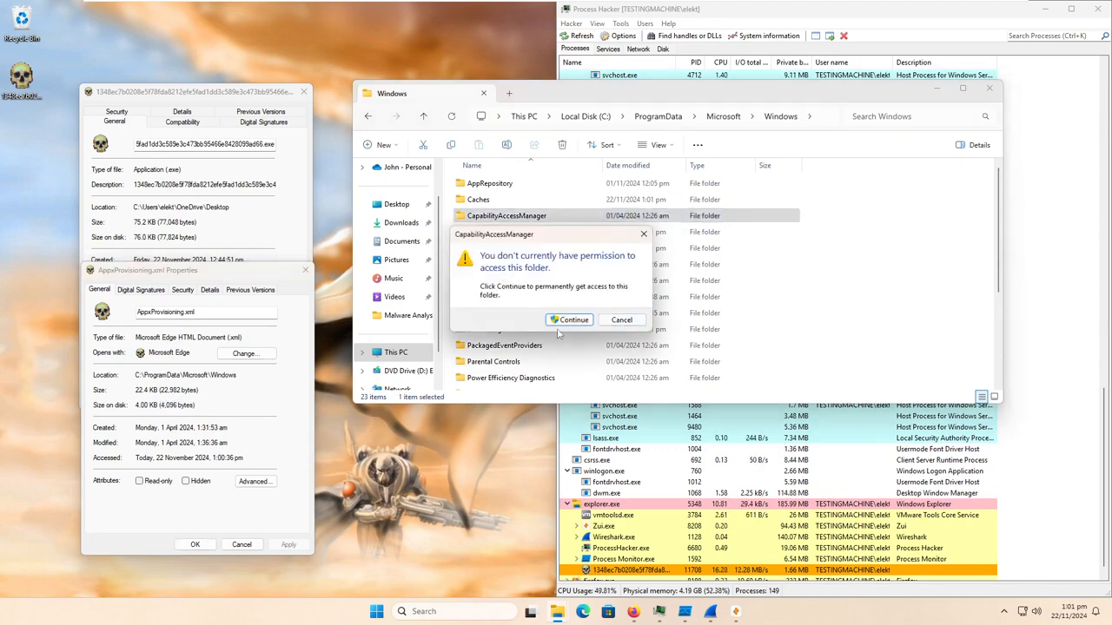
left_click(573, 321)
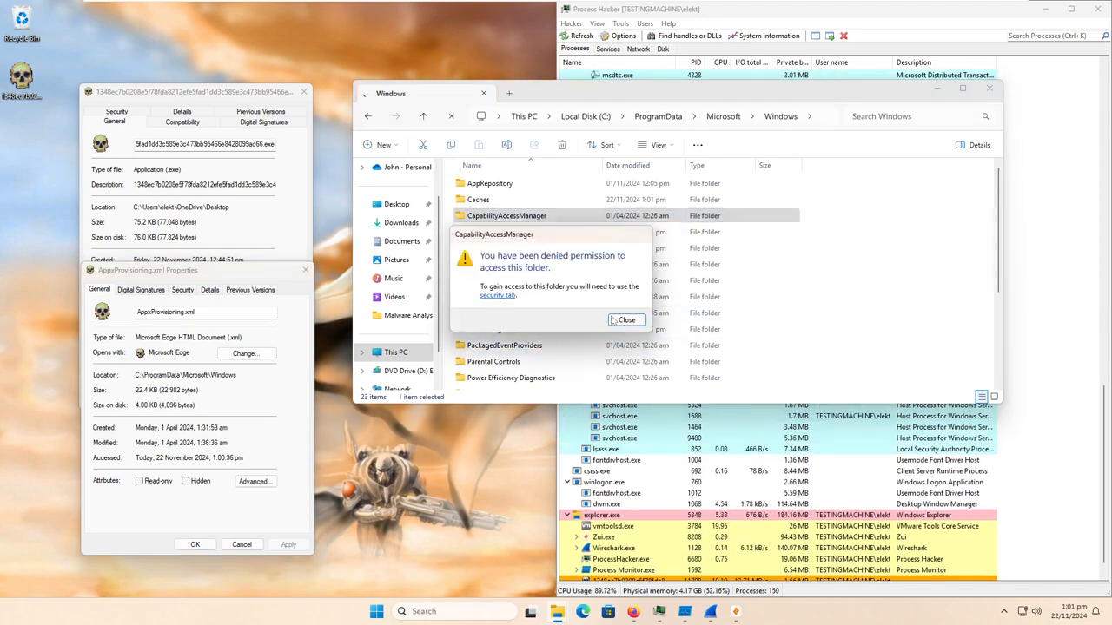
left_click(624, 325)
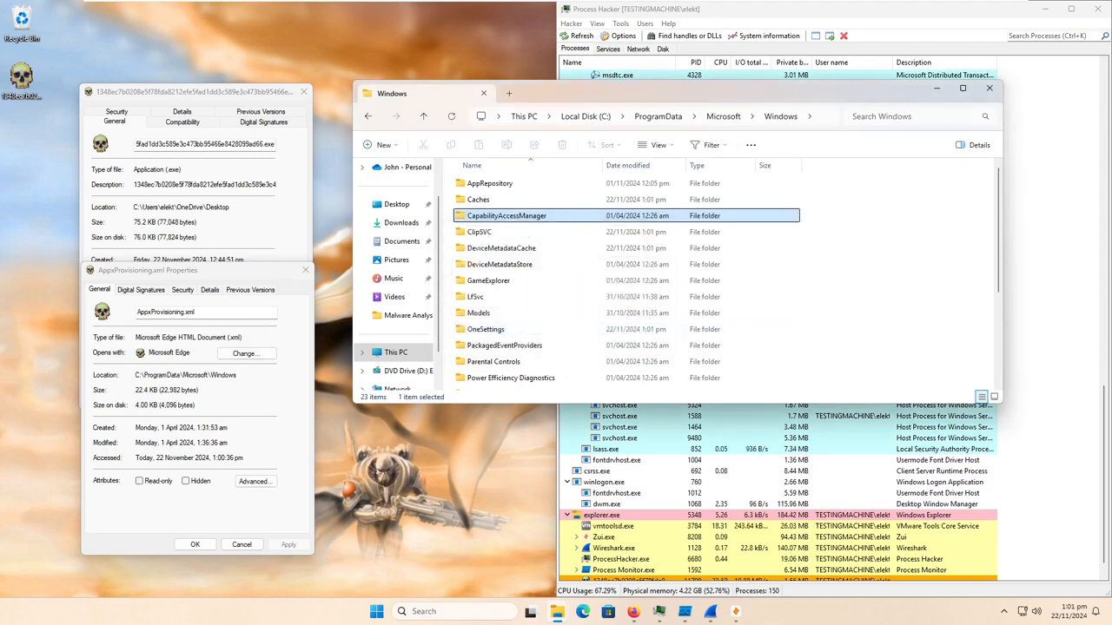
- Go up two levels to C:\ProgramData and look through the VMware folder for files with the skull icon
left_click(422, 119)
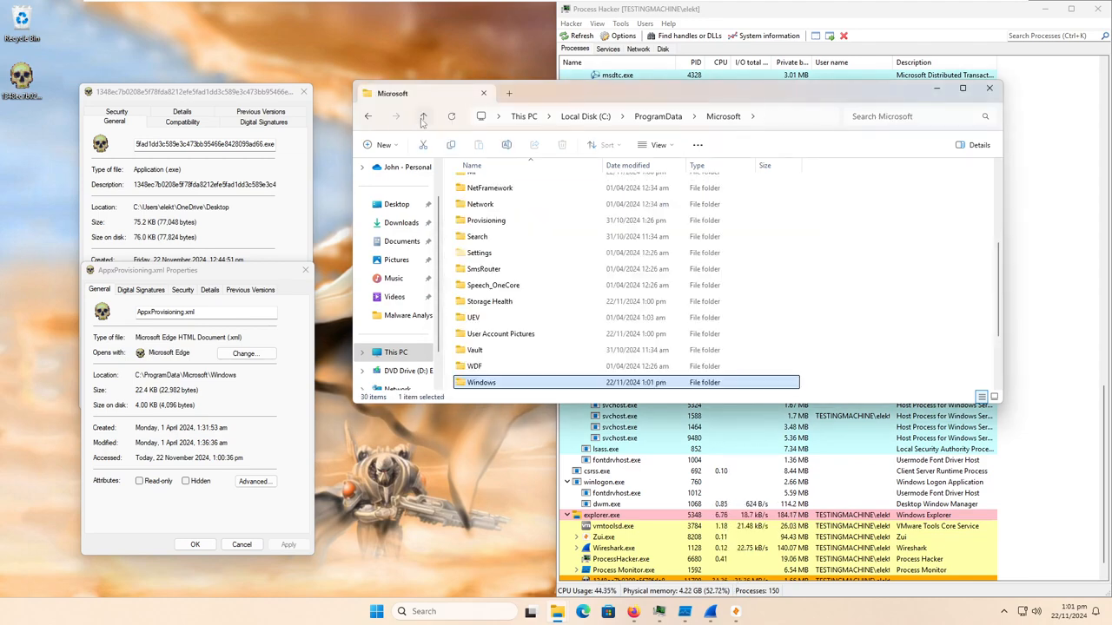
scroll(512, 278, "up", 5)
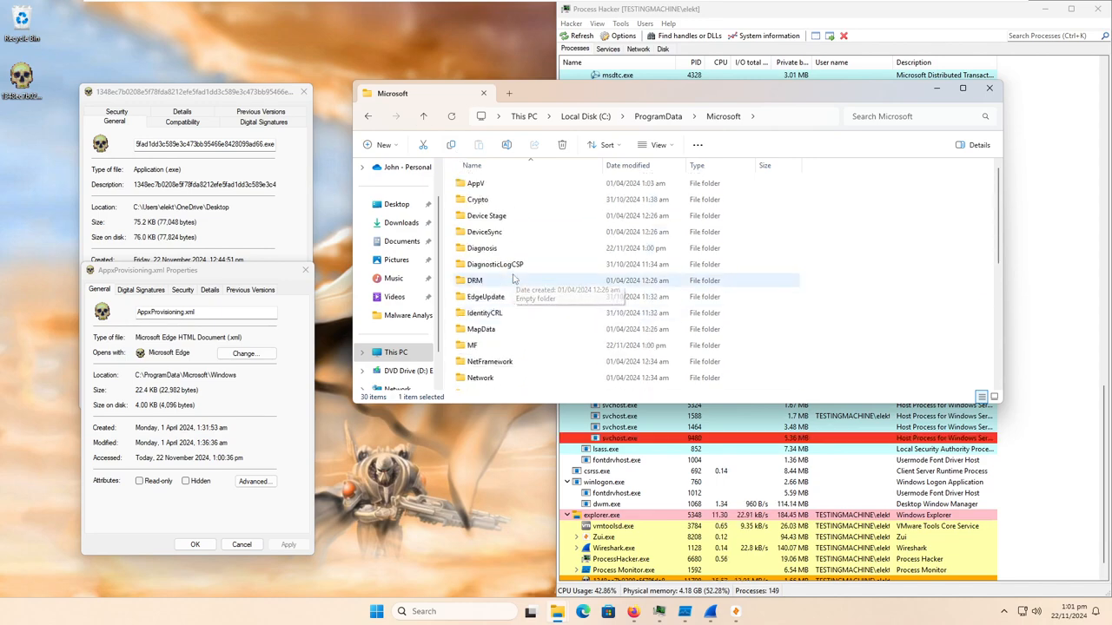
left_click(424, 116)
double_click(506, 347)
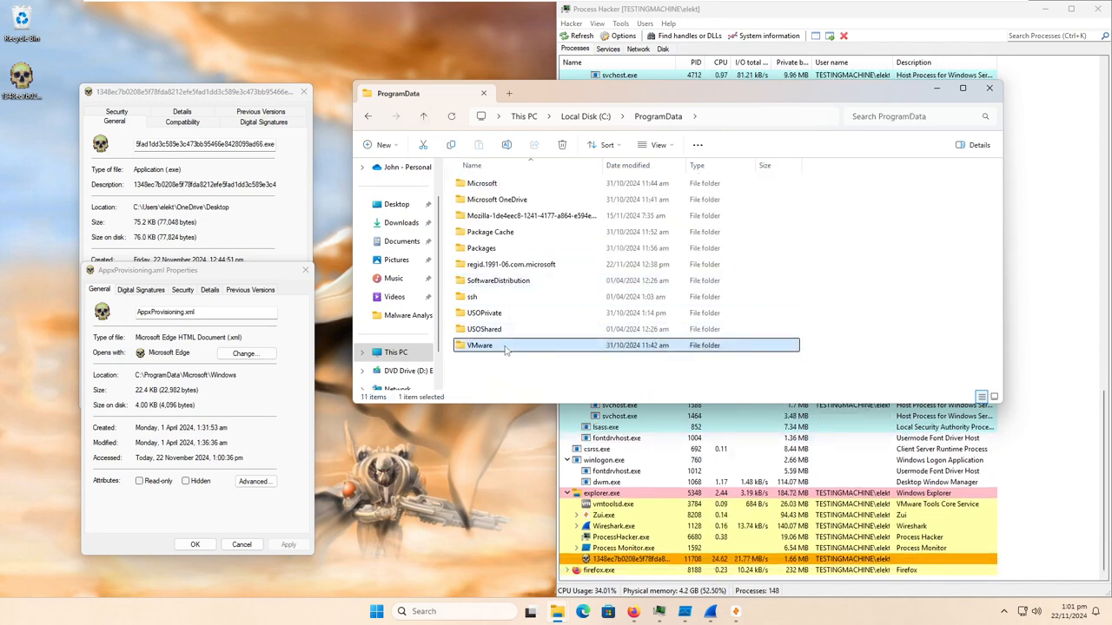
left_click(485, 216)
double_click(484, 216)
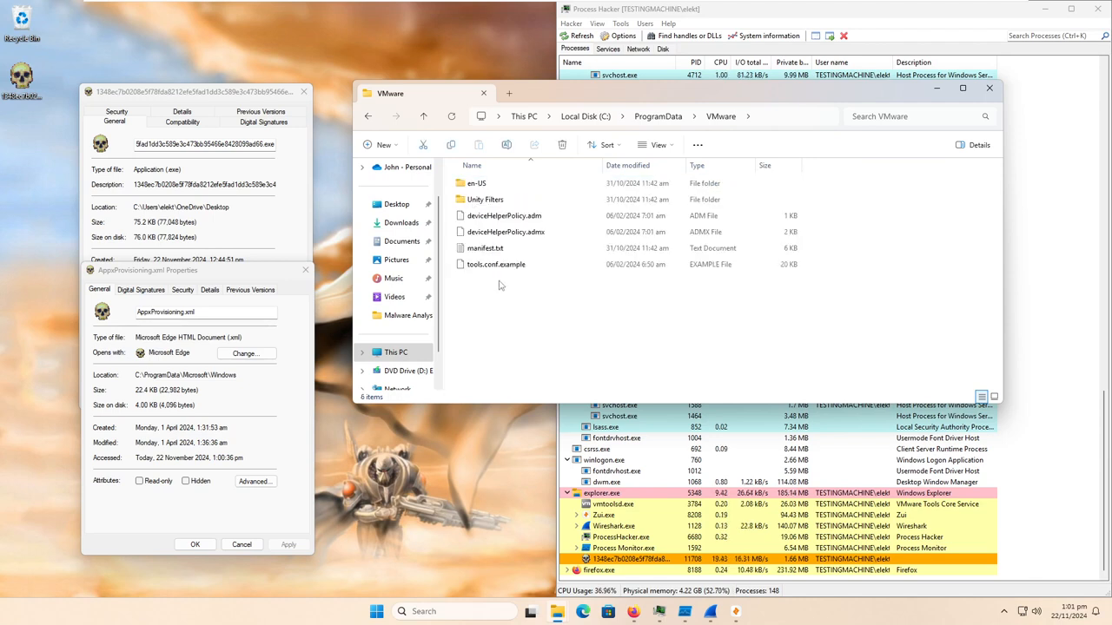
- Inspect the contents of the VMware VGAuth folder, return to the root of drive C: and minimise the folder window
left_click(425, 118)
double_click(486, 234)
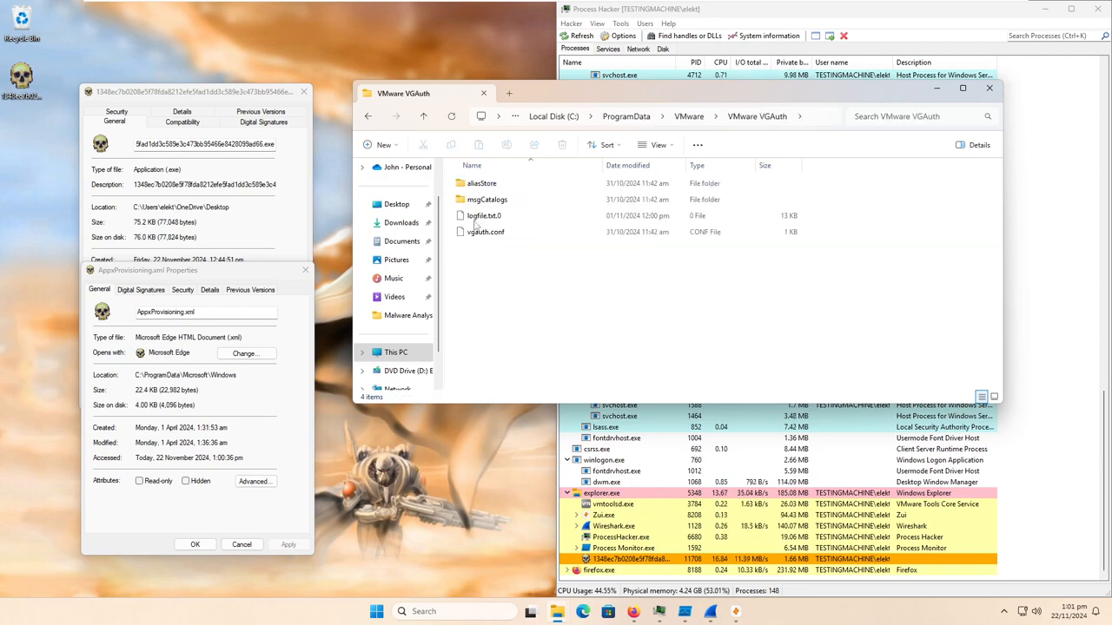
left_click(424, 118)
left_click(424, 119)
left_click(424, 118)
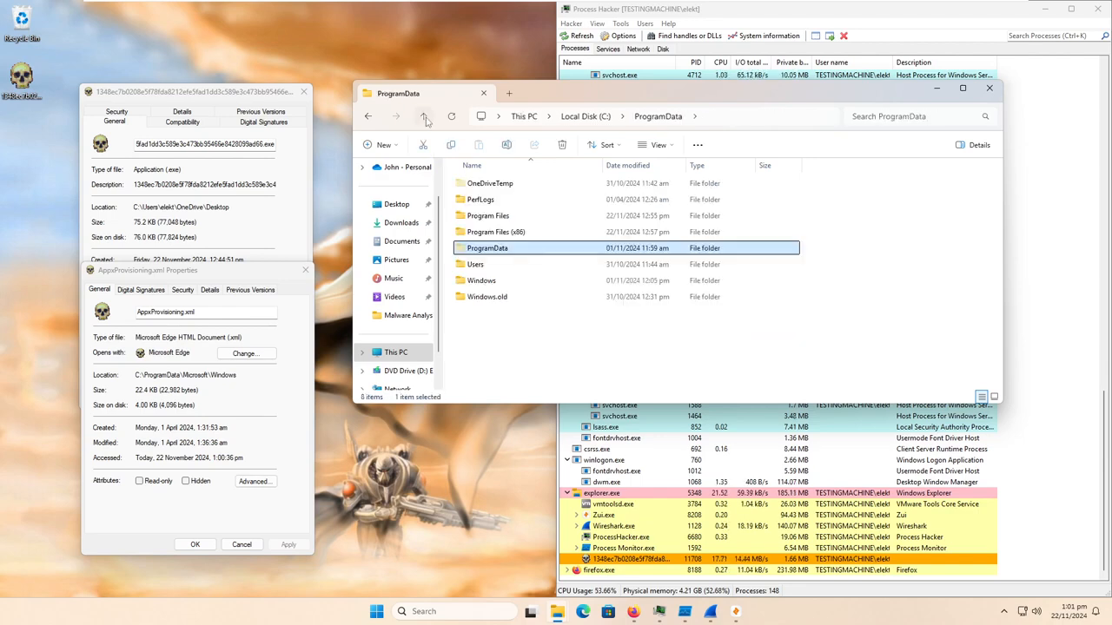
left_click(936, 87)
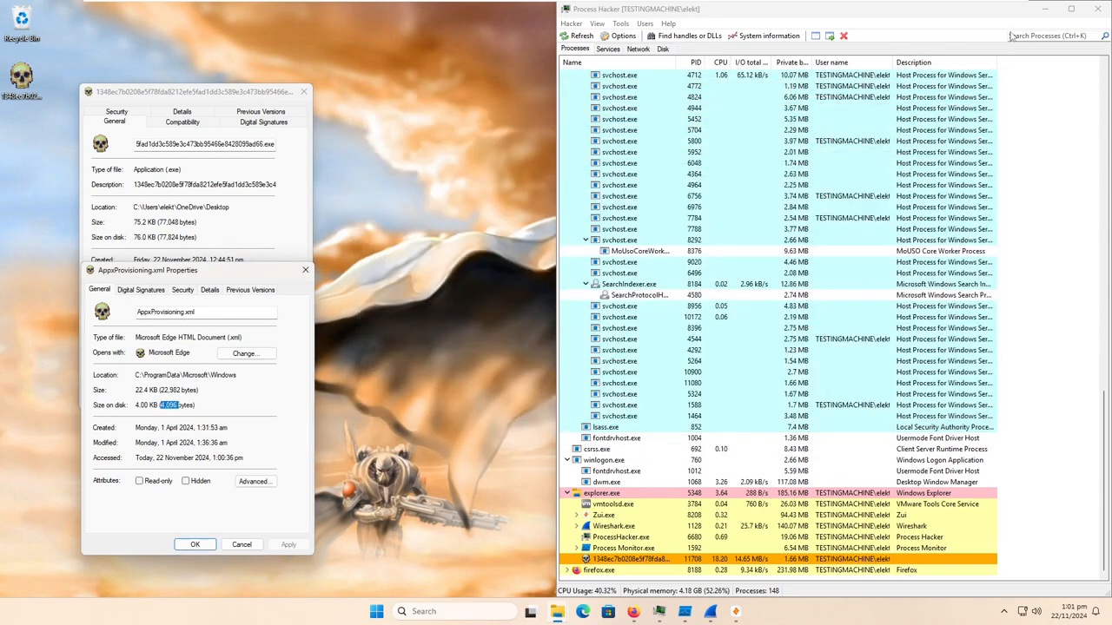
- Move the Process Hacker window off the desktop folders, then look through the Malware Analysis folder and close it
left_click_drag(999, 10, 967, 167)
double_click(1078, 80)
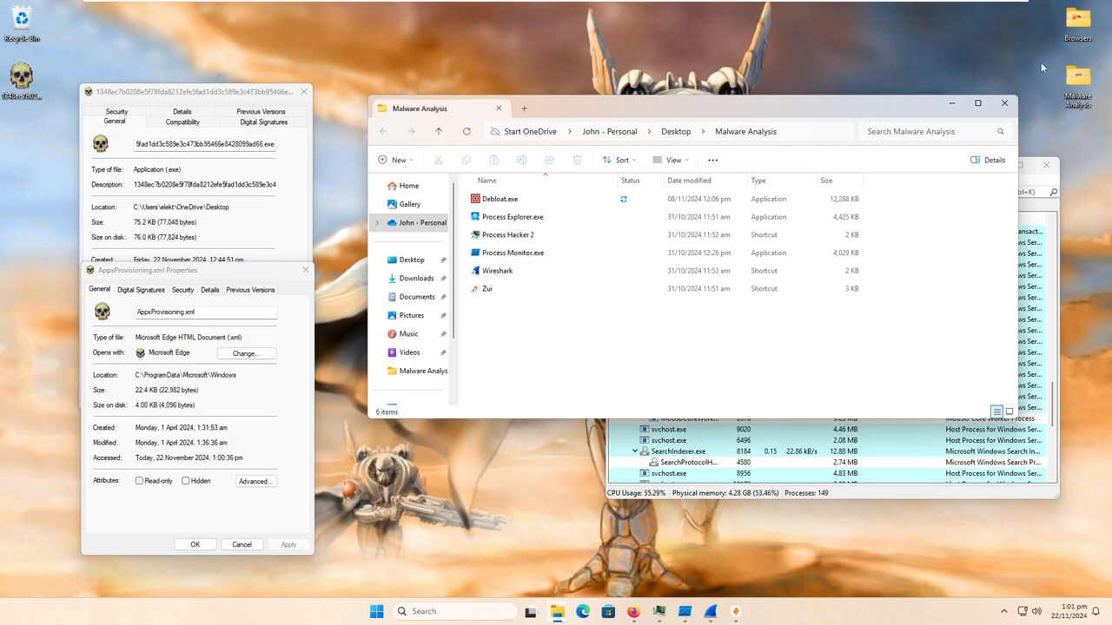
left_click(1005, 103)
- Open the Browsers folder from the desktop, view the folder's own properties and close them
double_click(1078, 80)
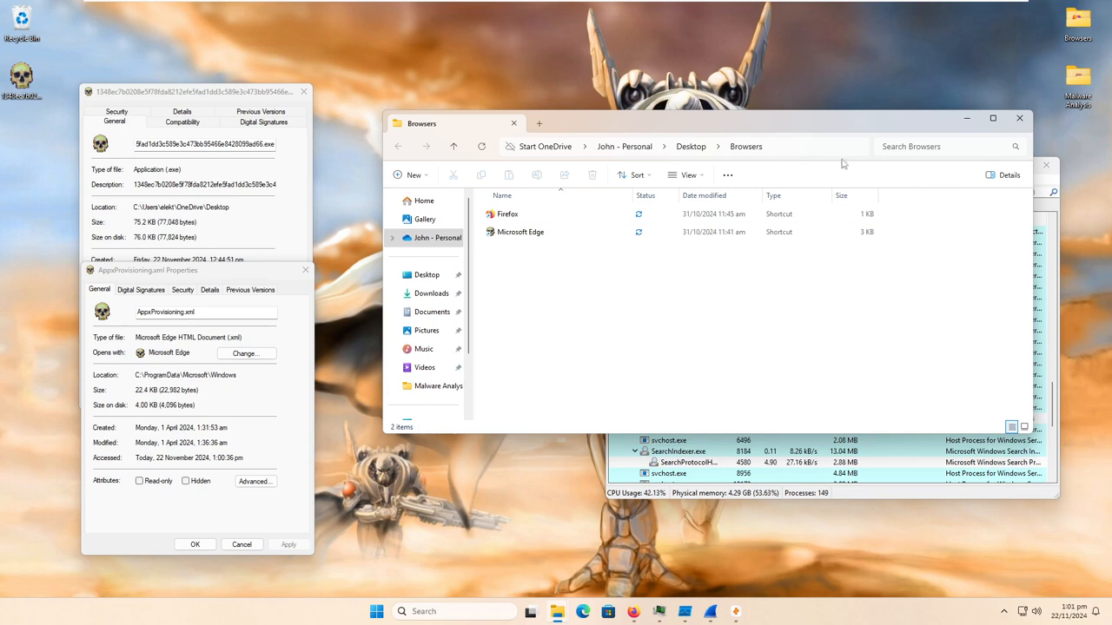
right_click(547, 235)
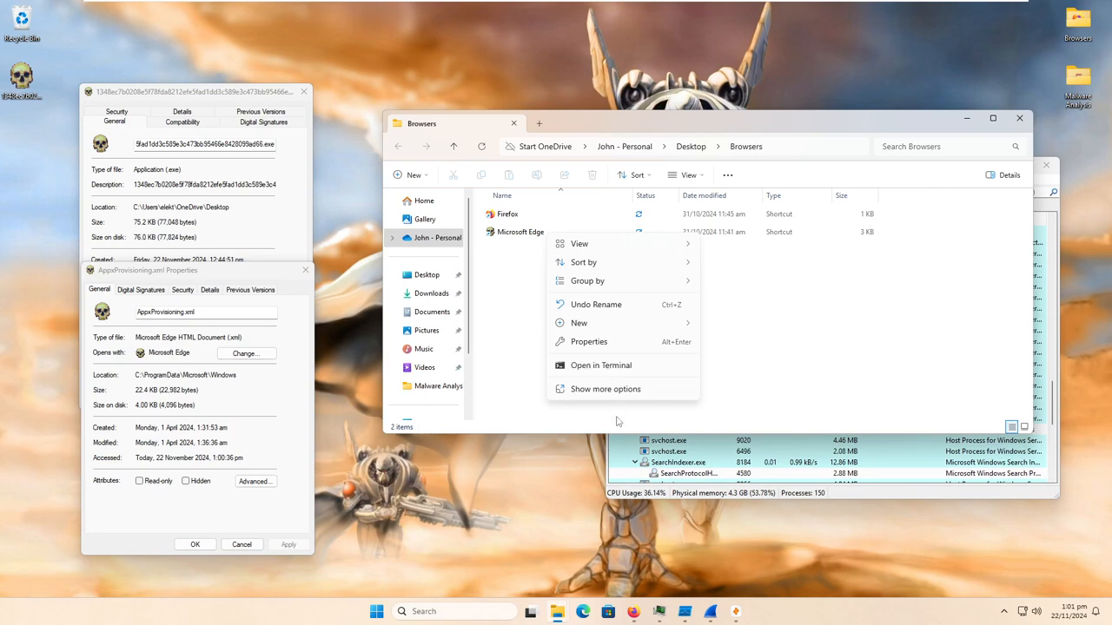
left_click(590, 342)
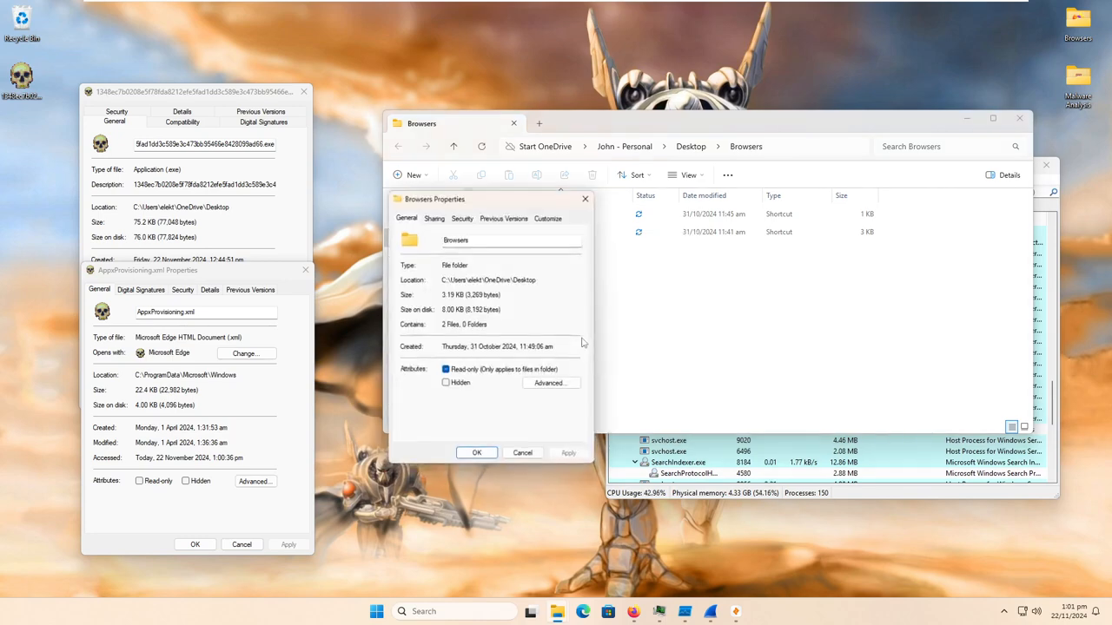
left_click(584, 200)
- Inspect the shortcut and file details in the Microsoft Edge shortcut's properties, then close the dialog and the Browsers folder
left_click(514, 235)
key("shift+F10")
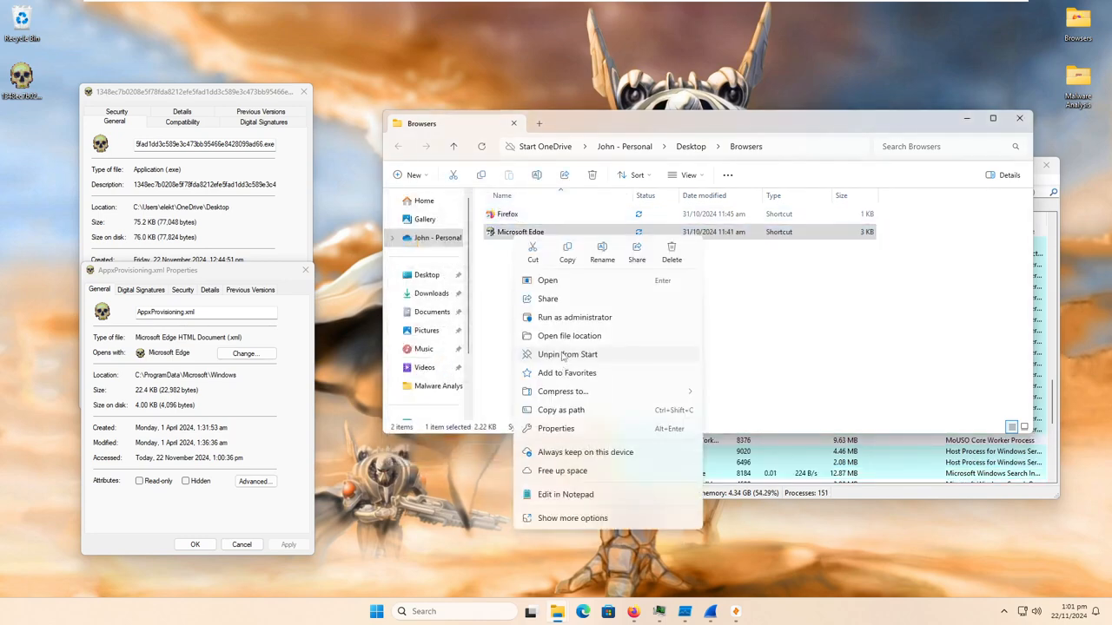
left_click(564, 428)
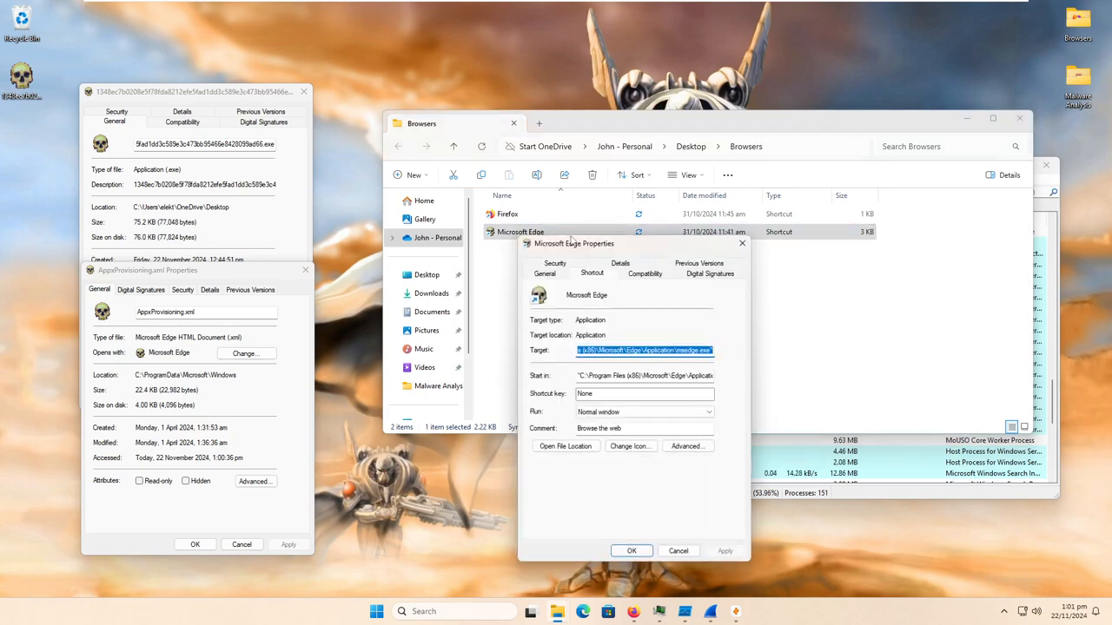
left_click(616, 264)
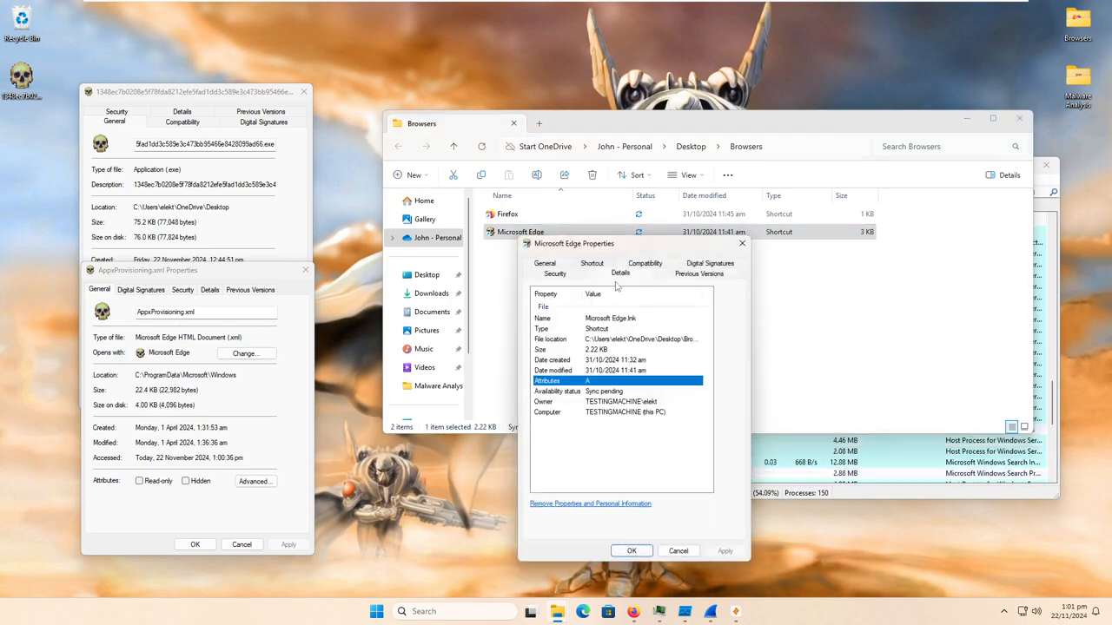
left_click(742, 244)
key("alt+F4")
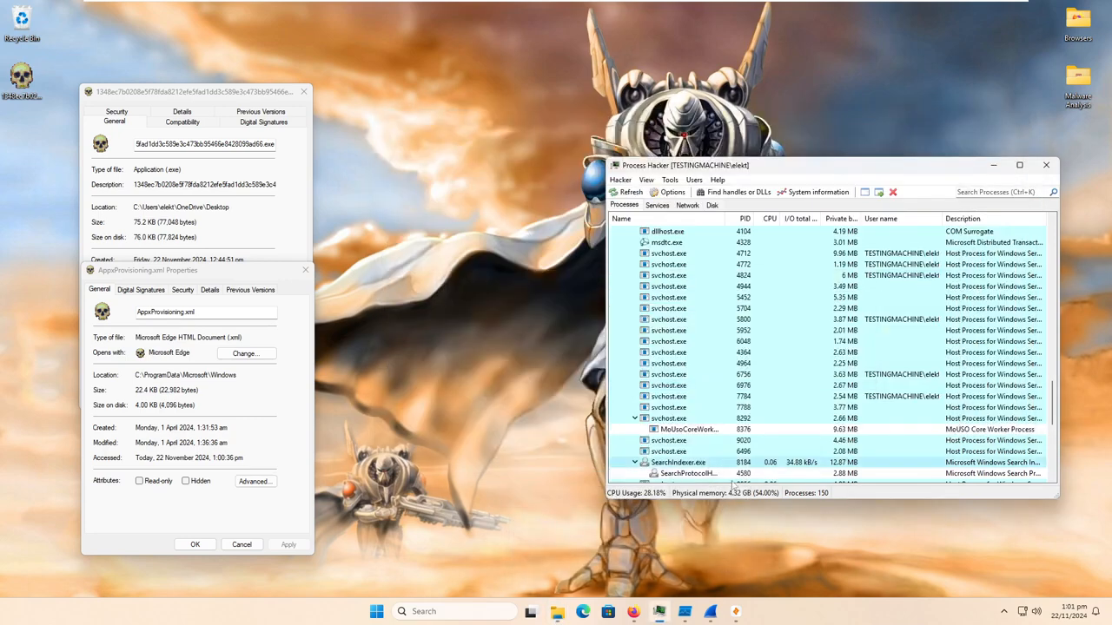
- Check the malware sample's activity in the process list, then look over the Browsers folder's shortcuts again and close it
scroll(768, 406, "down", 5)
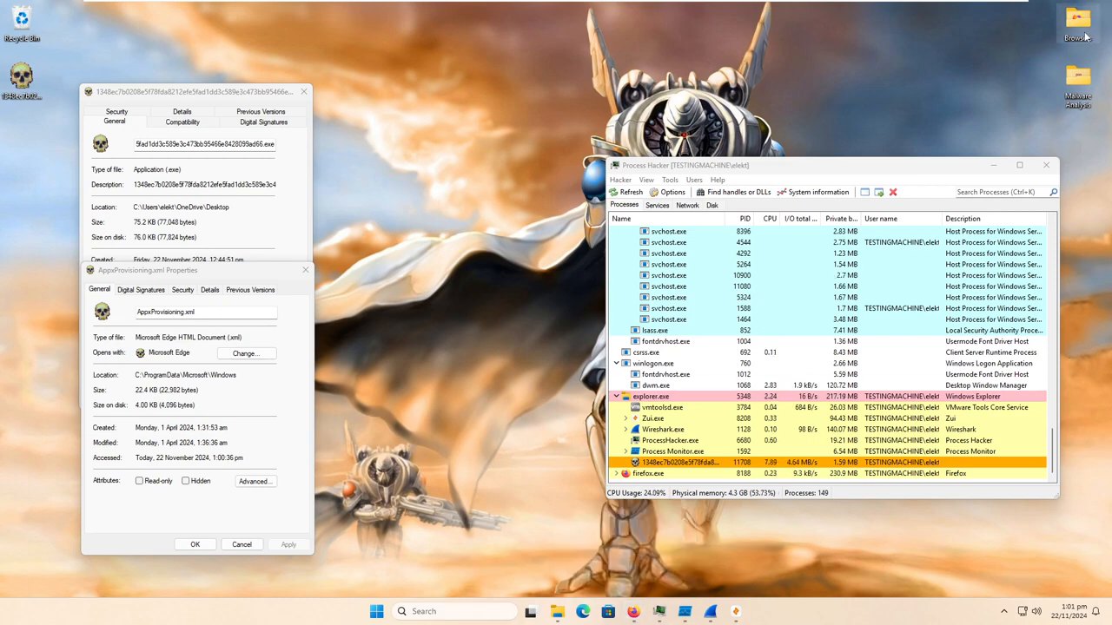
mouse_move(1085, 36)
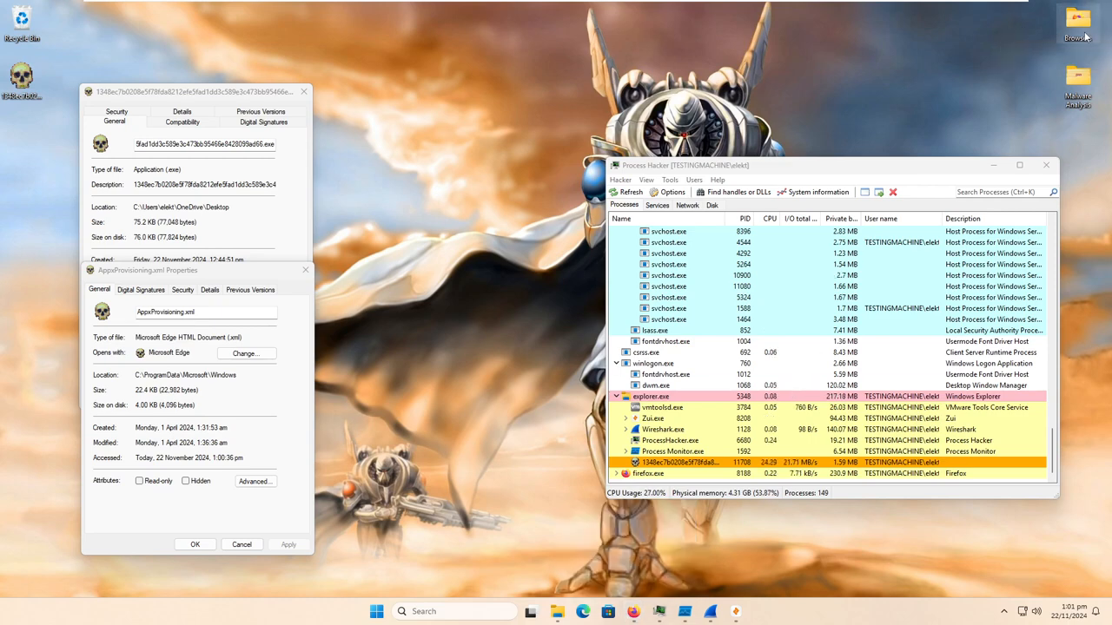
double_click(1085, 36)
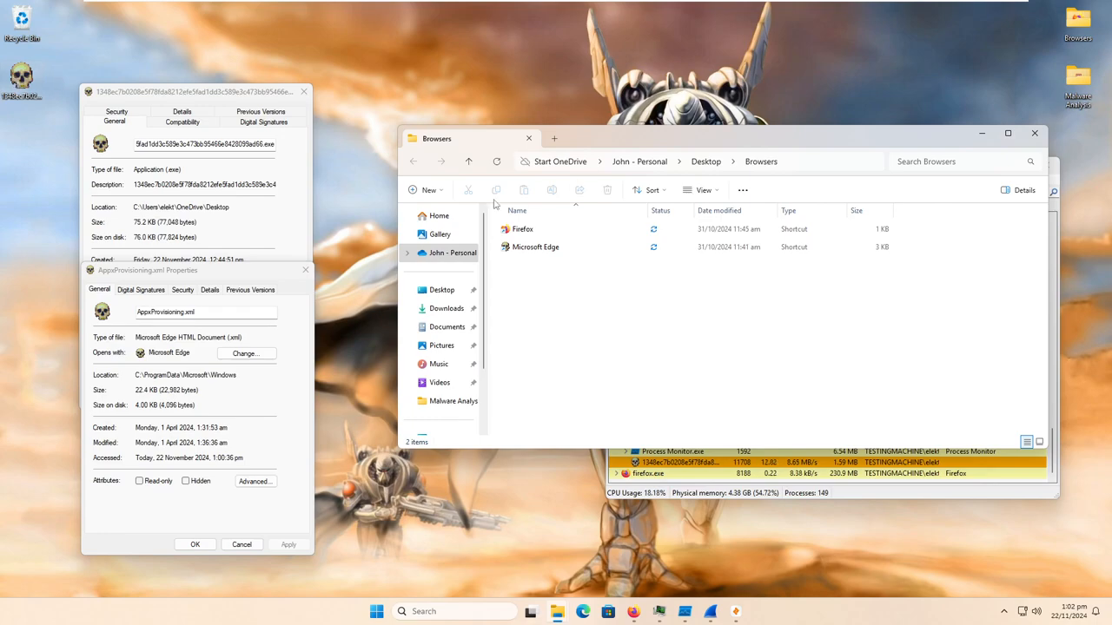
left_click(1036, 135)
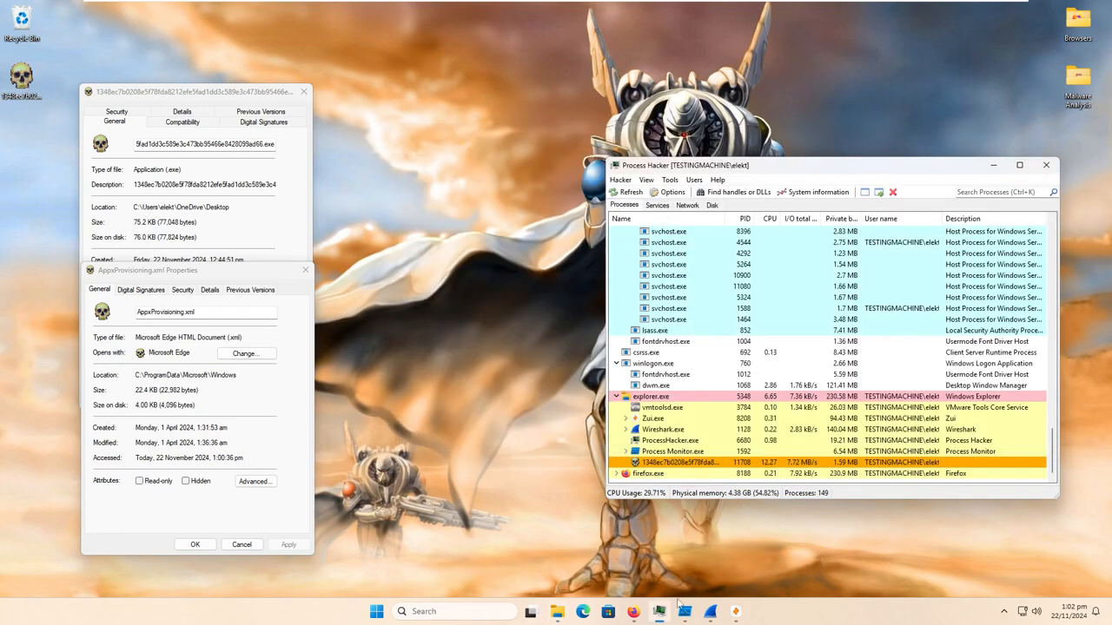
- Switch to Process Monitor to view the sample's captured file events, then minimise it
left_click(684, 611)
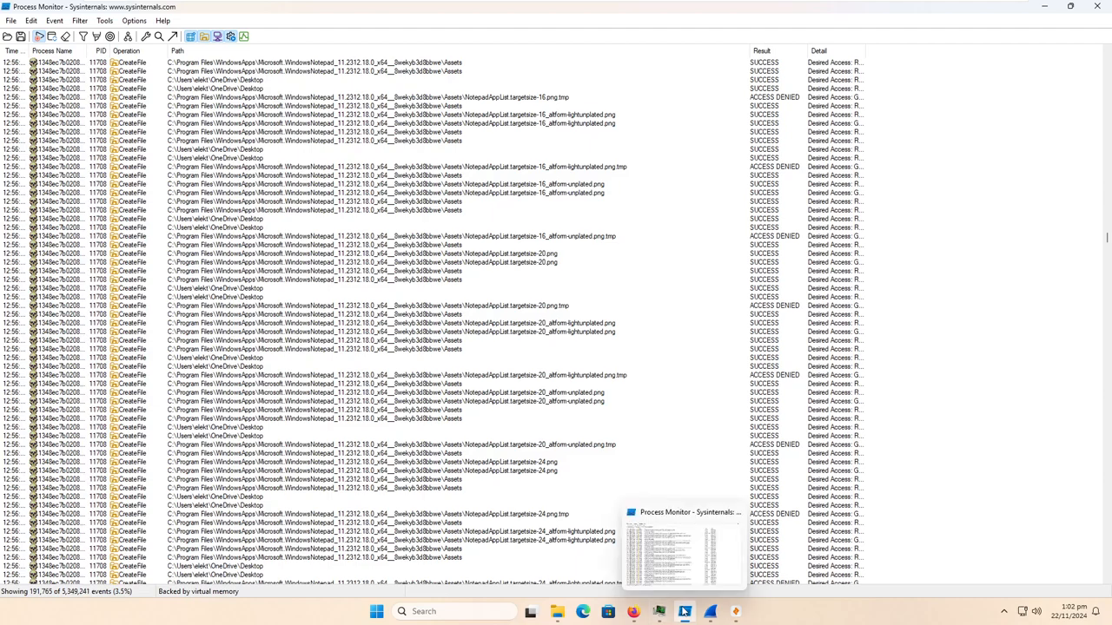
left_click(683, 612)
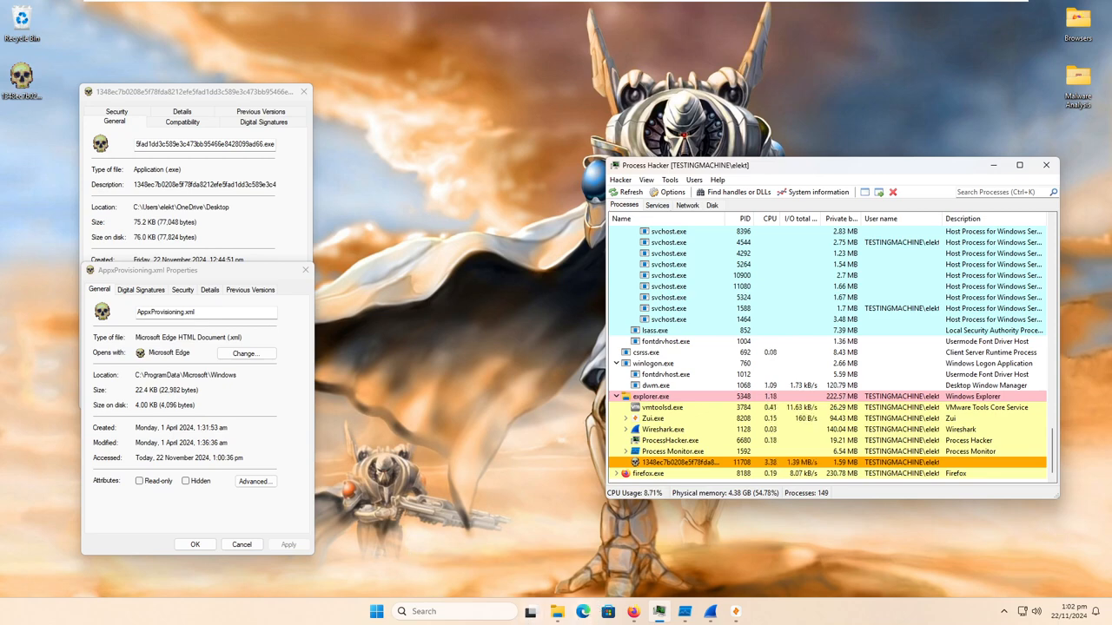
- Bring the already open Malware Analysis folder window forward and switch it to the Desktop folder to view its files
mouse_move(557, 612)
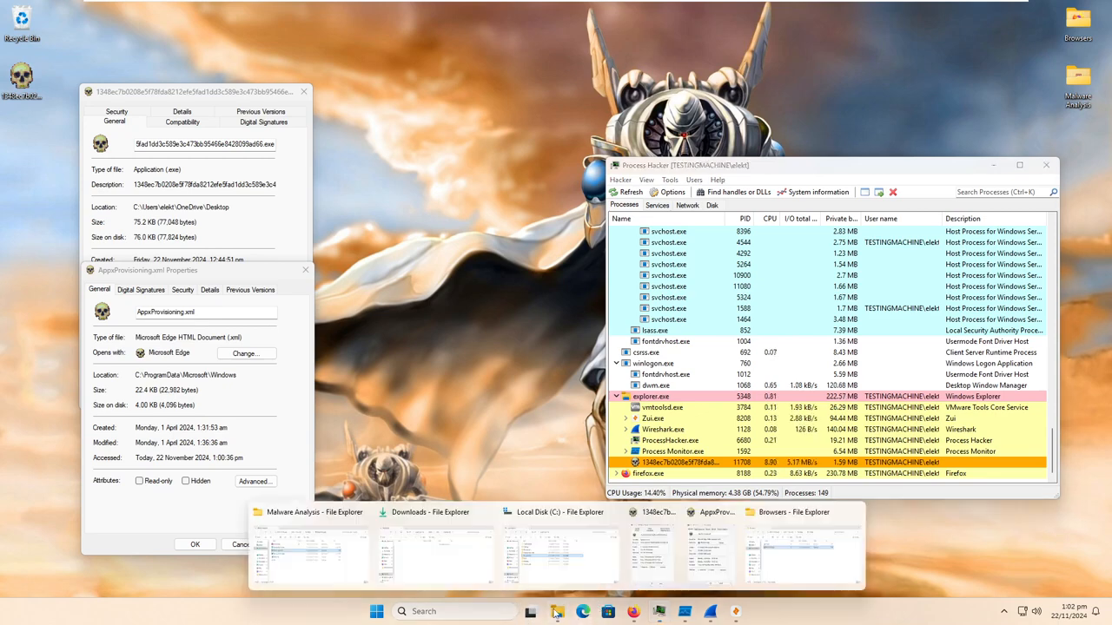
left_click(362, 566)
scroll(377, 251, "down", 2)
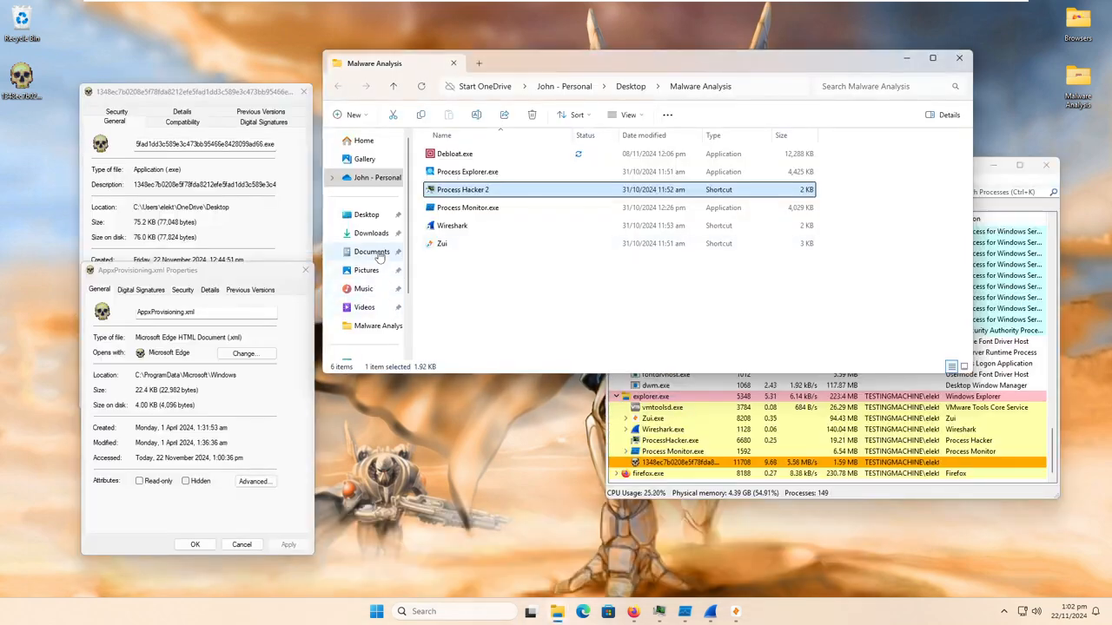
scroll(377, 244, "up", 2)
left_click(388, 215)
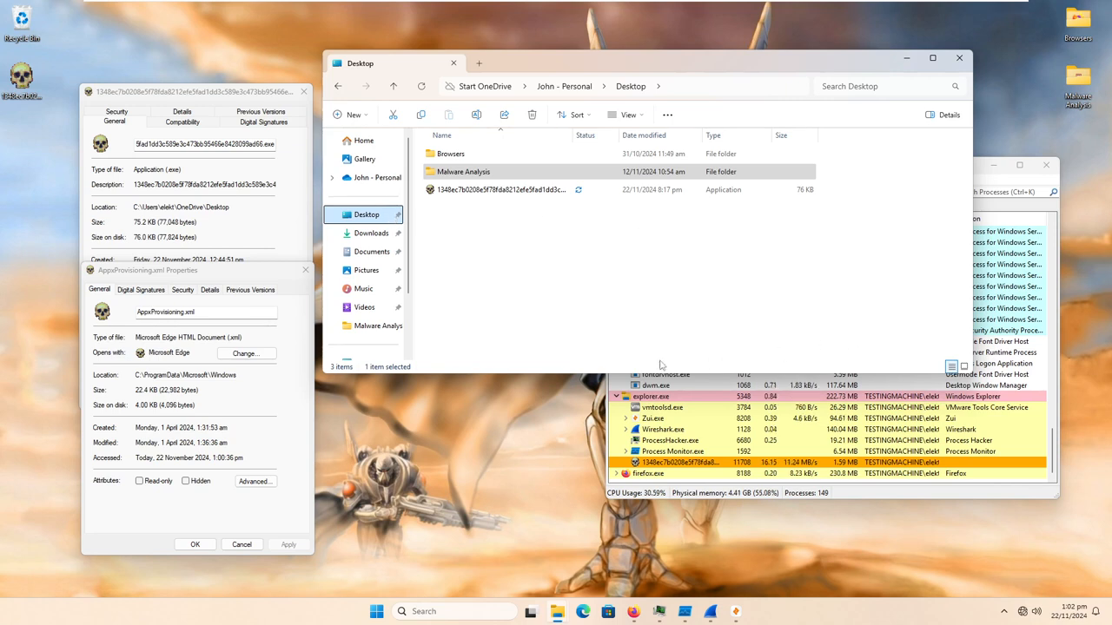
- Navigate through This PC and Local Disk (C:) to the Program Files (x86) folder
scroll(385, 341, "down", 2)
left_click(373, 271)
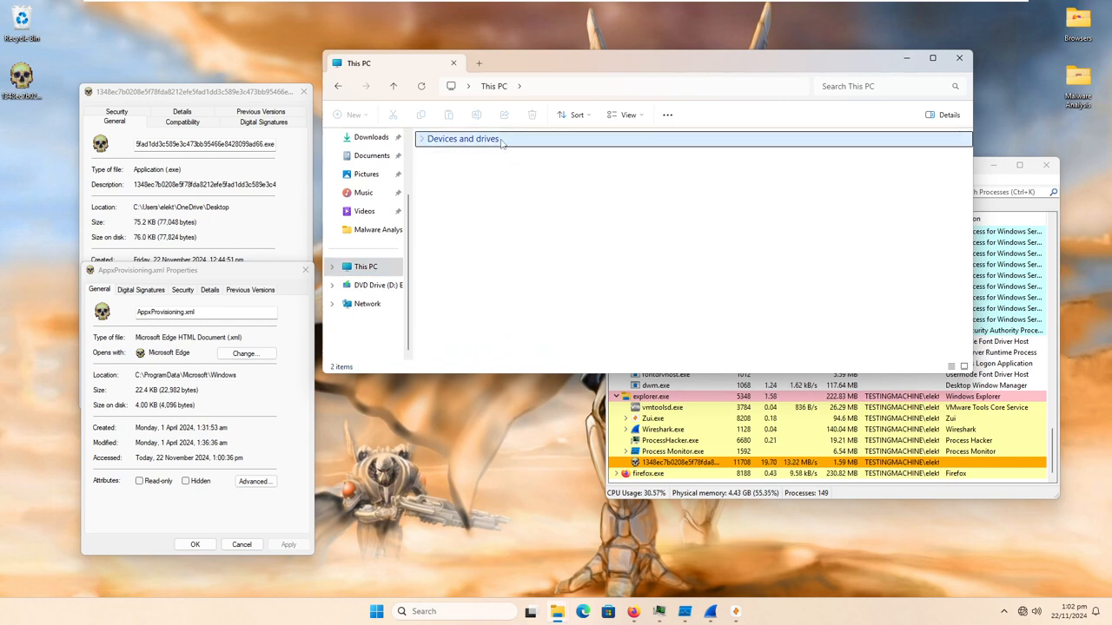
double_click(506, 170)
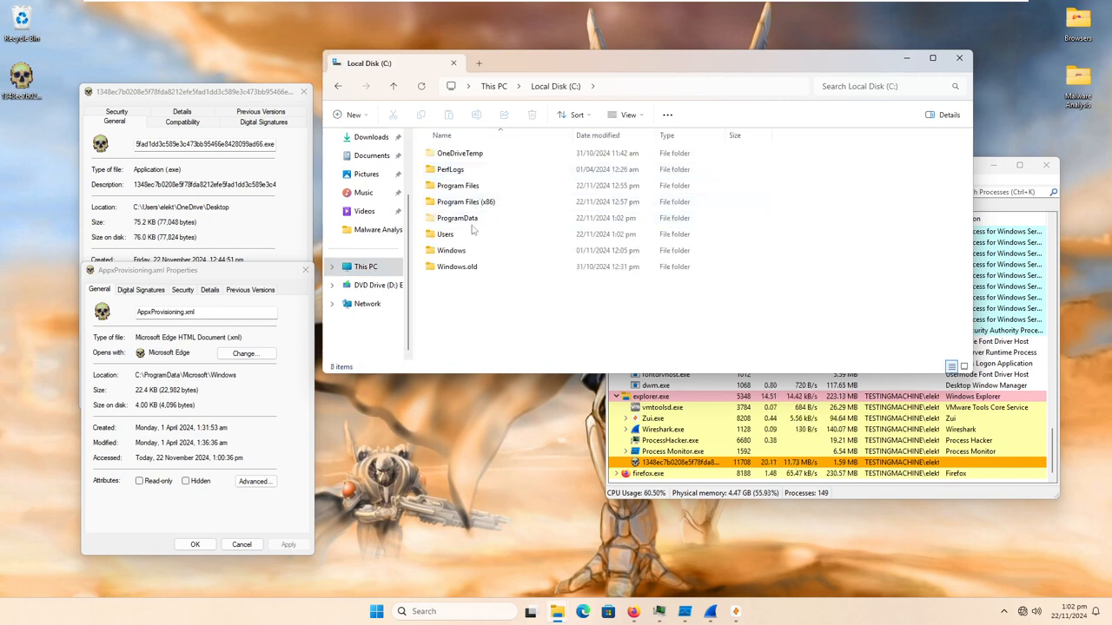
left_click(486, 205)
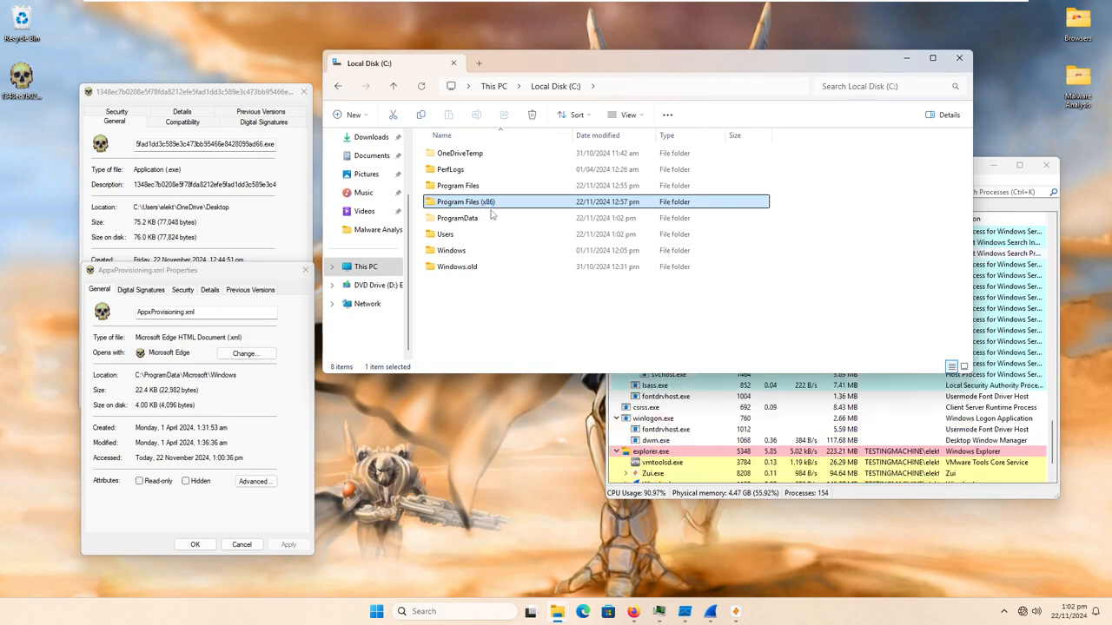
double_click(487, 201)
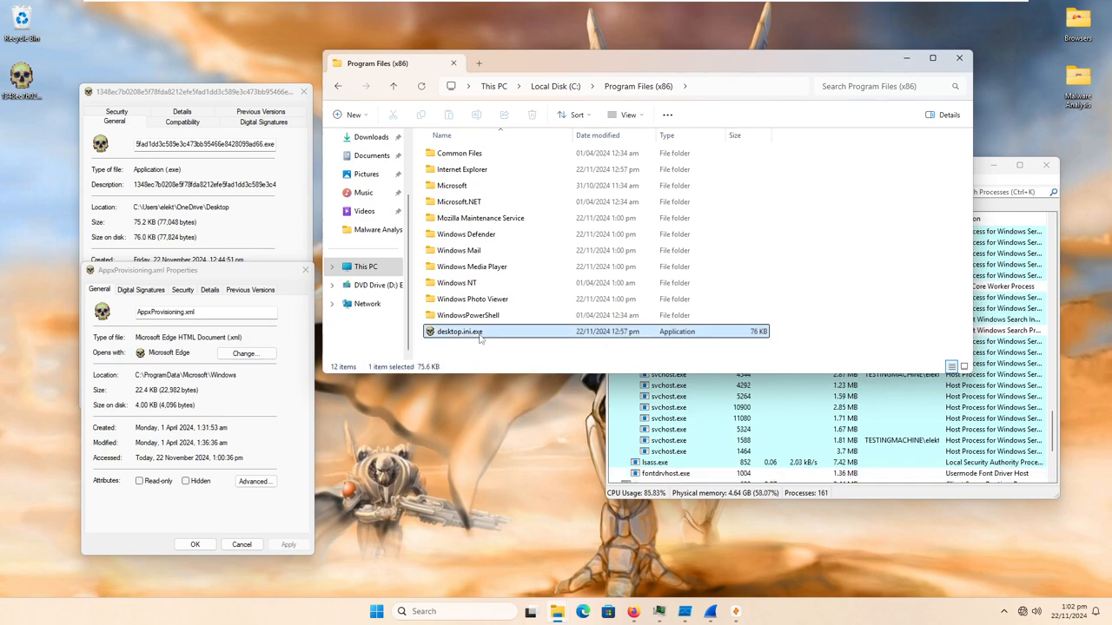
- Open the properties of desktop.ini.exe in Program Files (x86) and move the dialog over the folder window for comparison
right_click(480, 334)
left_click(535, 331)
right_click(535, 331)
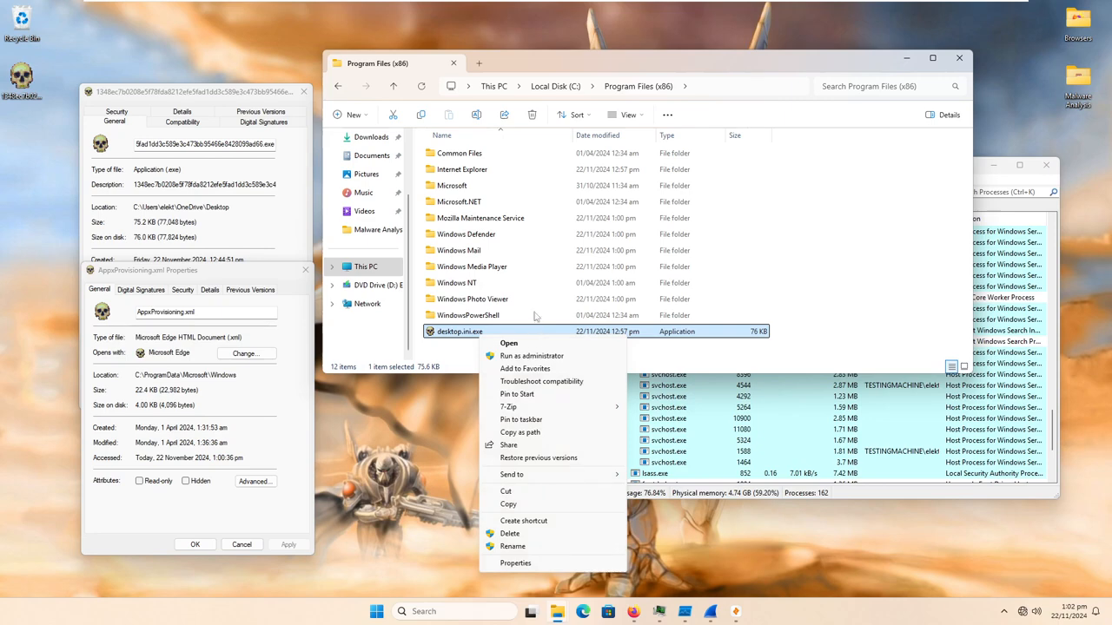
left_click(521, 563)
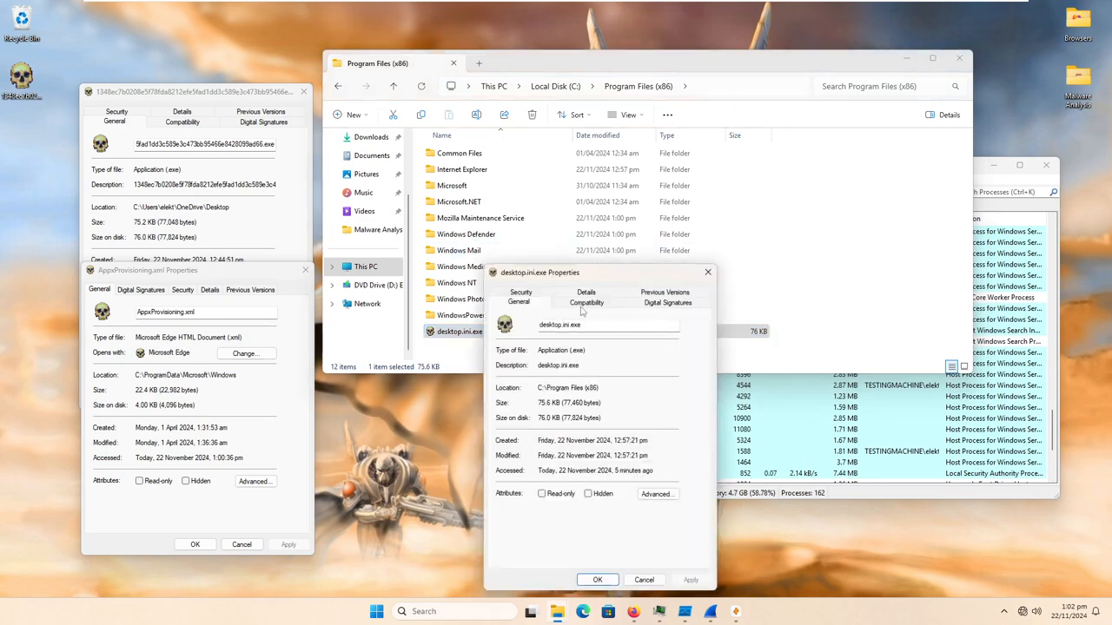
left_click_drag(612, 273, 700, 155)
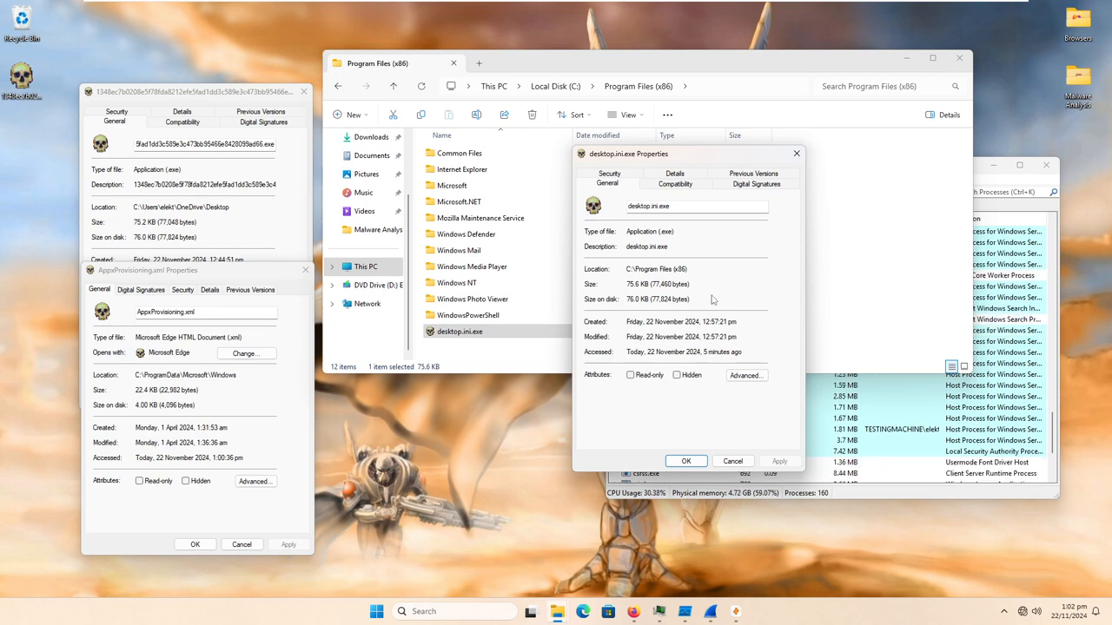
- Compare the size on disk of desktop.ini.exe and the sample, then close the AppxProvisioning.xml and desktop.ini.exe properties
left_click_drag(629, 299, 678, 299)
left_click_drag(165, 237, 198, 237)
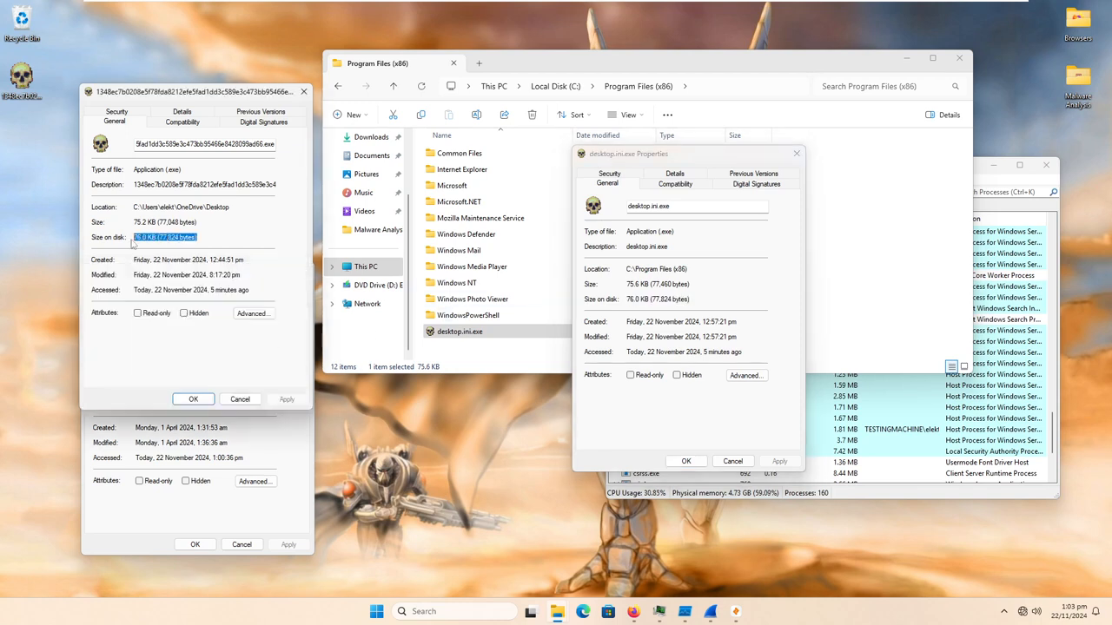
left_click(122, 422)
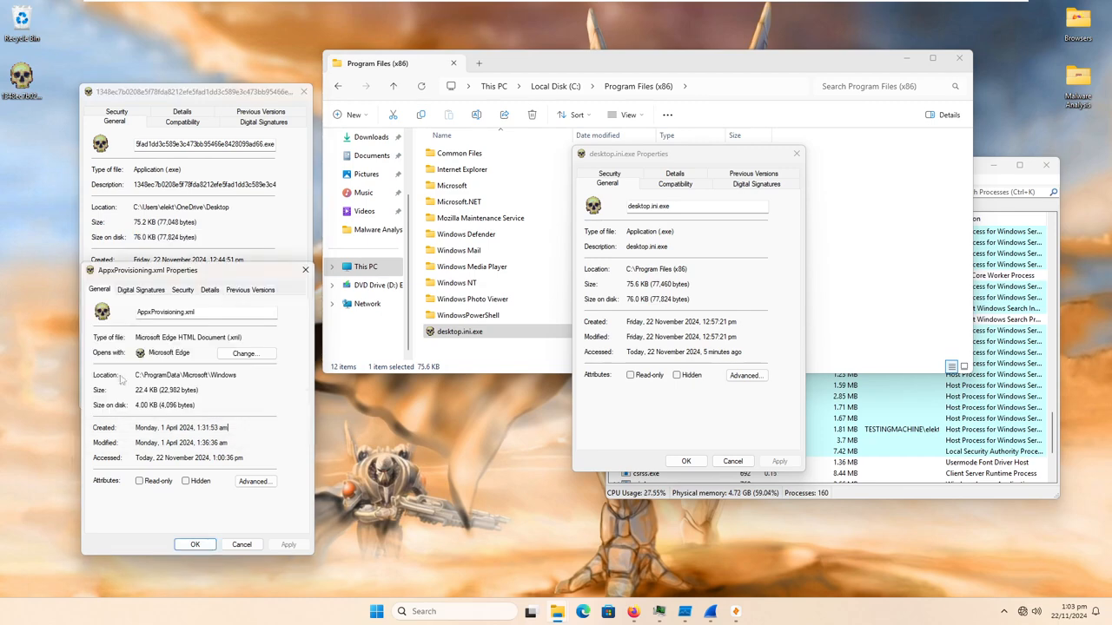
left_click(304, 269)
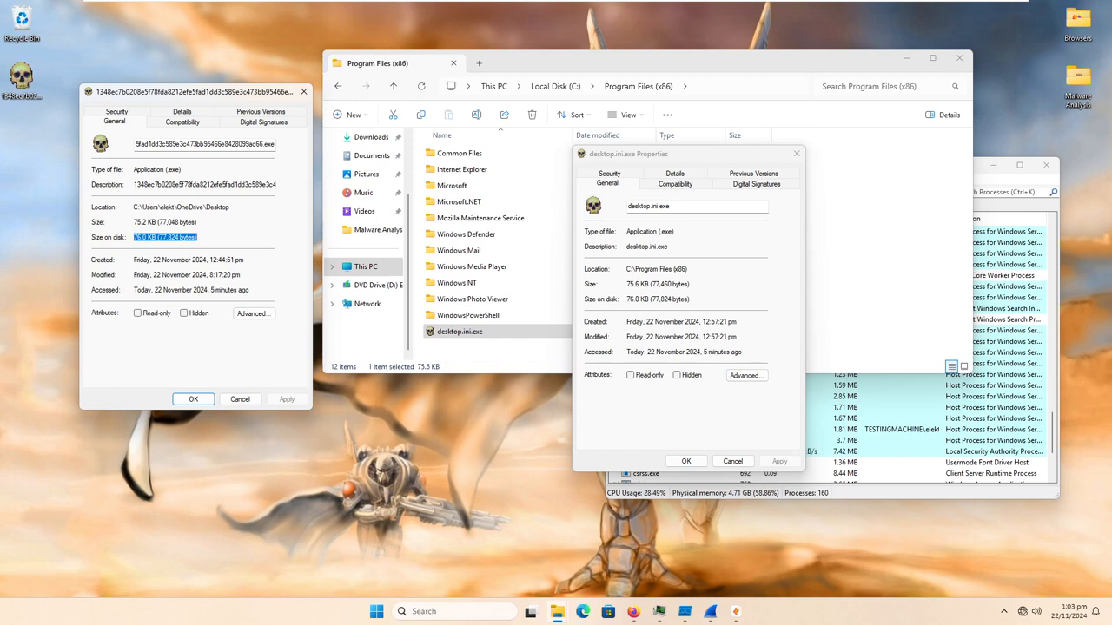
left_click(796, 154)
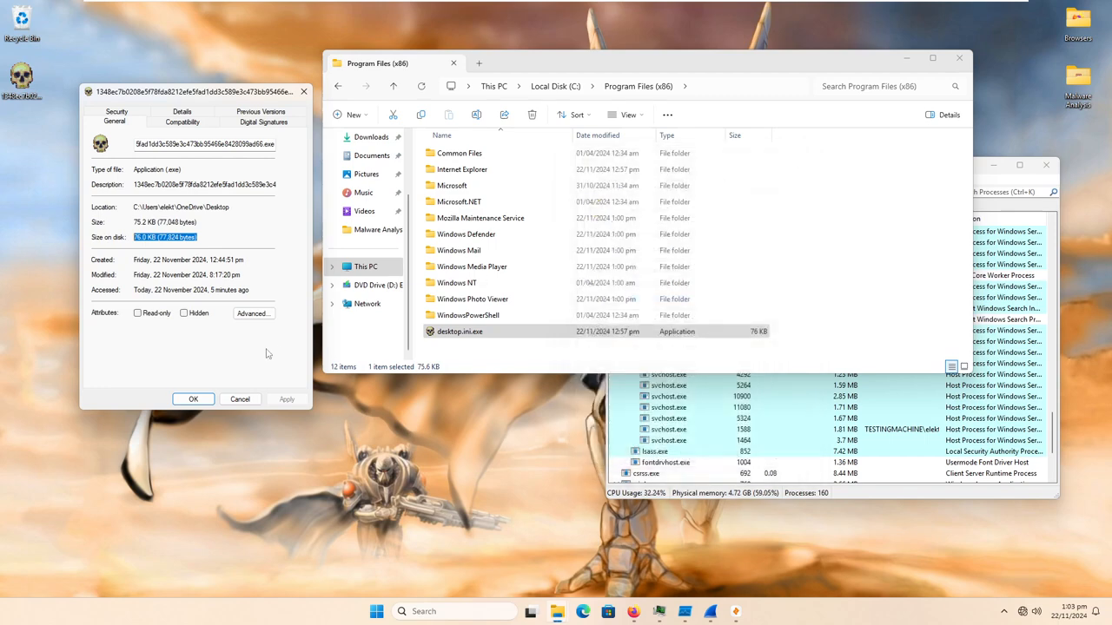
- View the Windows NT folder in Program Files (x86), return to the parent and open the Internet Explorer folder
double_click(456, 282)
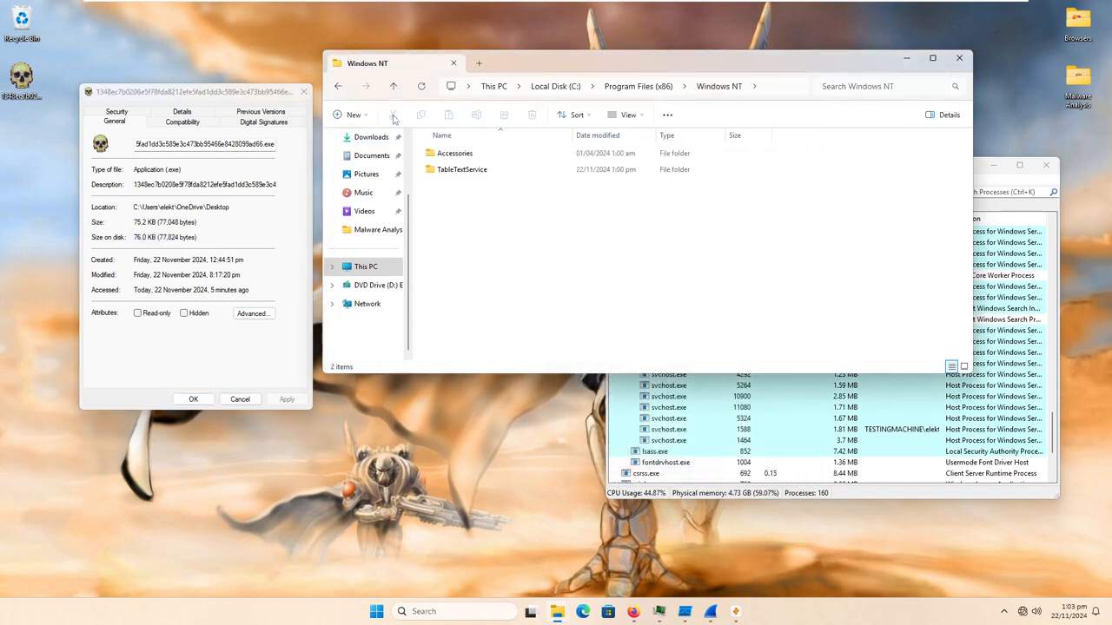
left_click(393, 86)
double_click(467, 170)
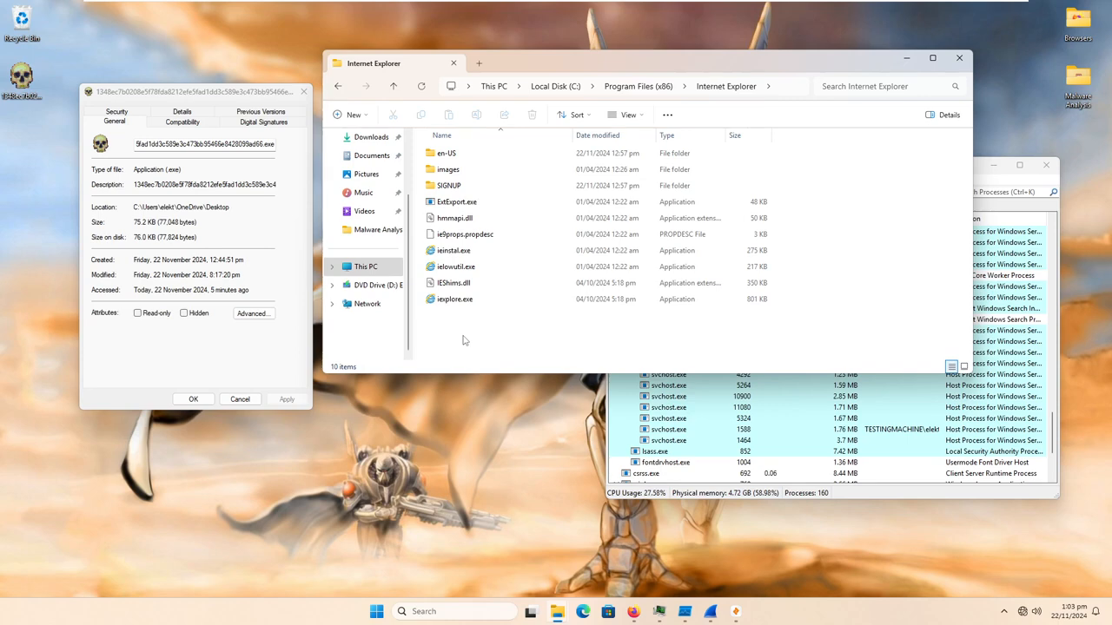
- Try to launch Outlook (new) and dismiss the dialog it brings up
left_click(377, 613)
left_click(378, 615)
left_click(379, 615)
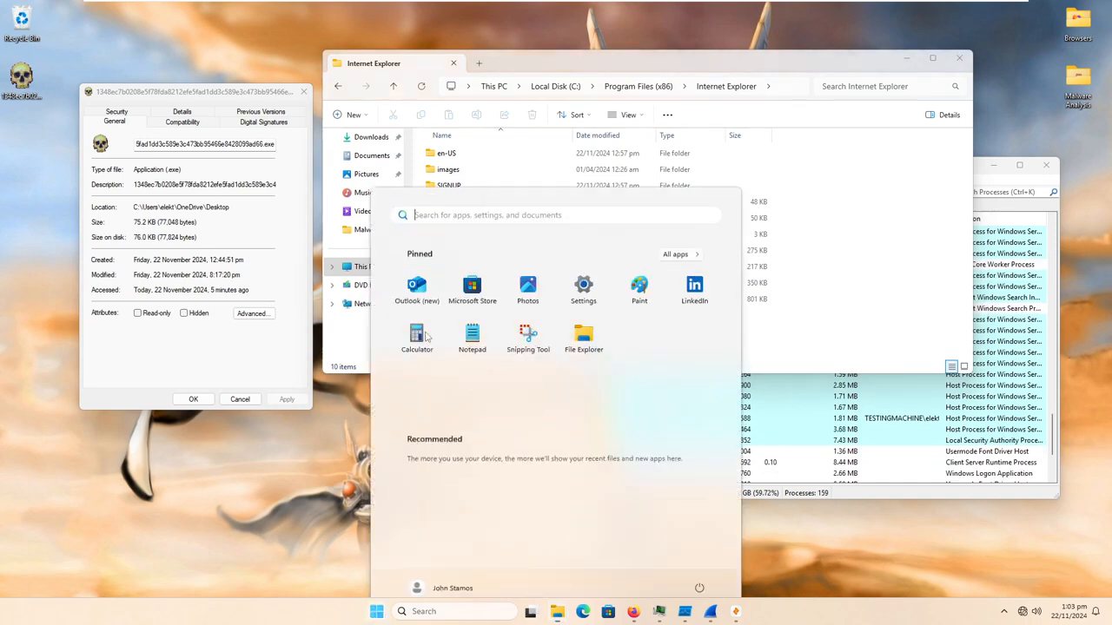
key("Escape")
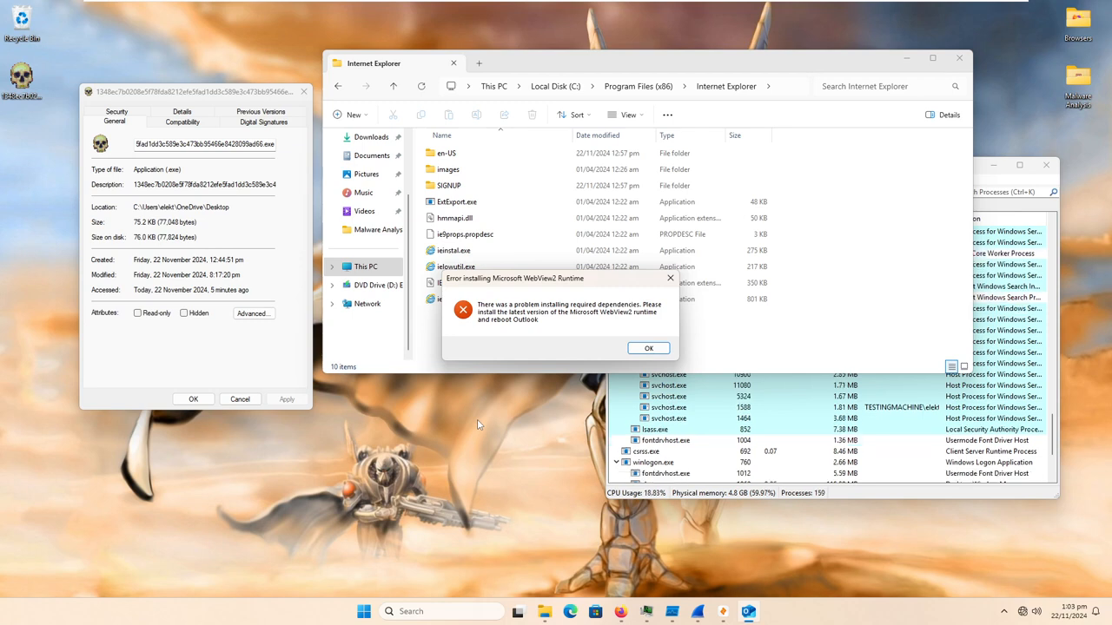
left_click(662, 351)
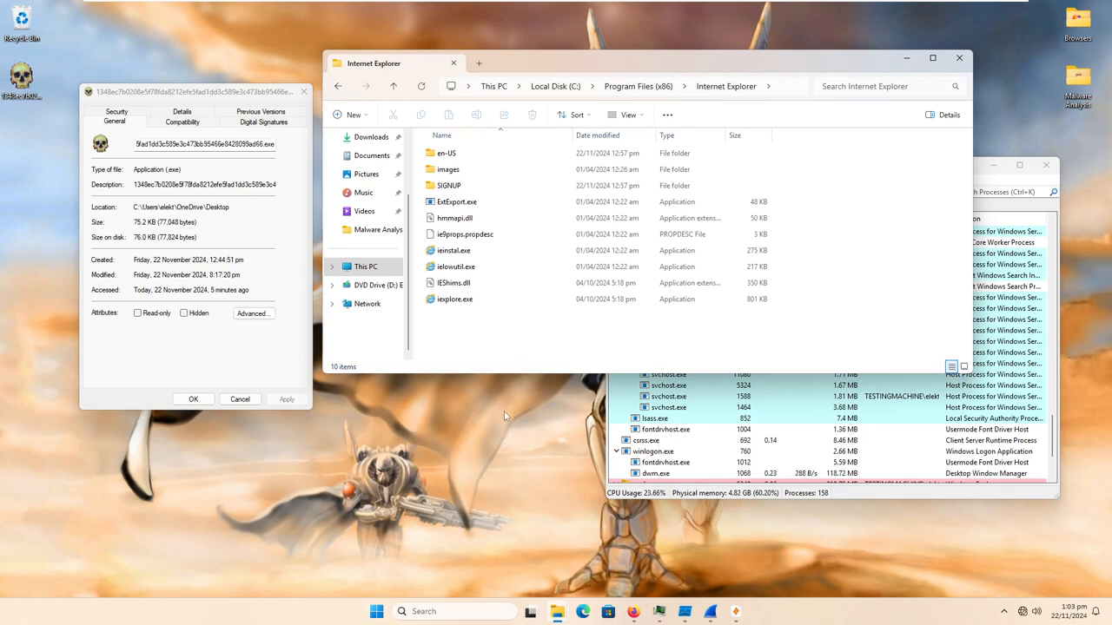
- Try to run iexplore.exe, ieinstal.exe and ExtExport.exe from the Internet Explorer folder
left_click(475, 300)
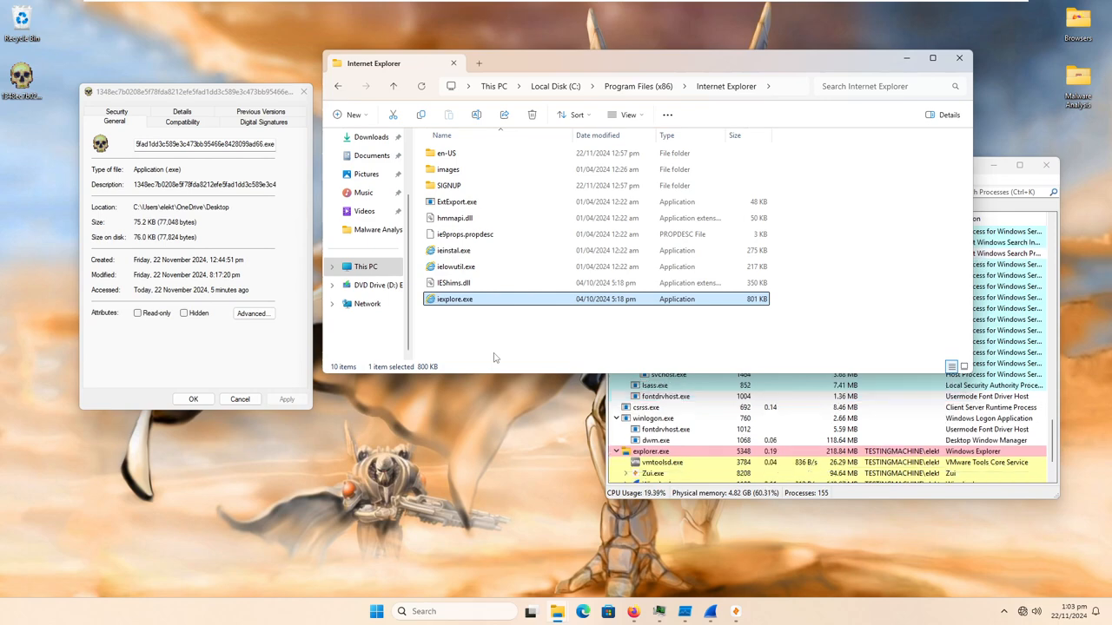
scroll(745, 413, "down", 2)
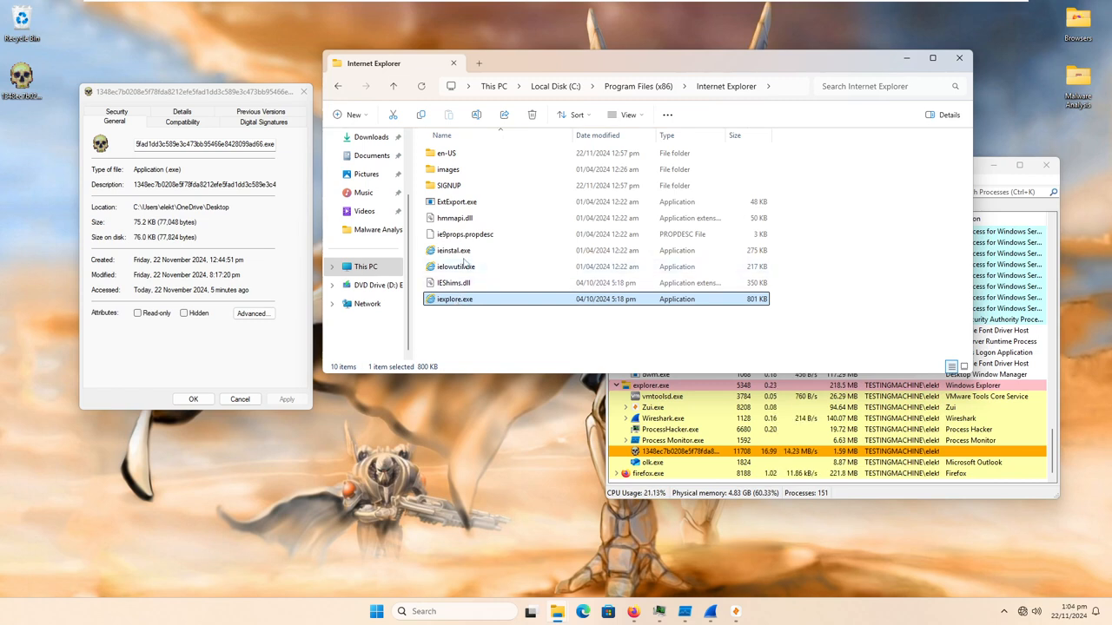
double_click(460, 253)
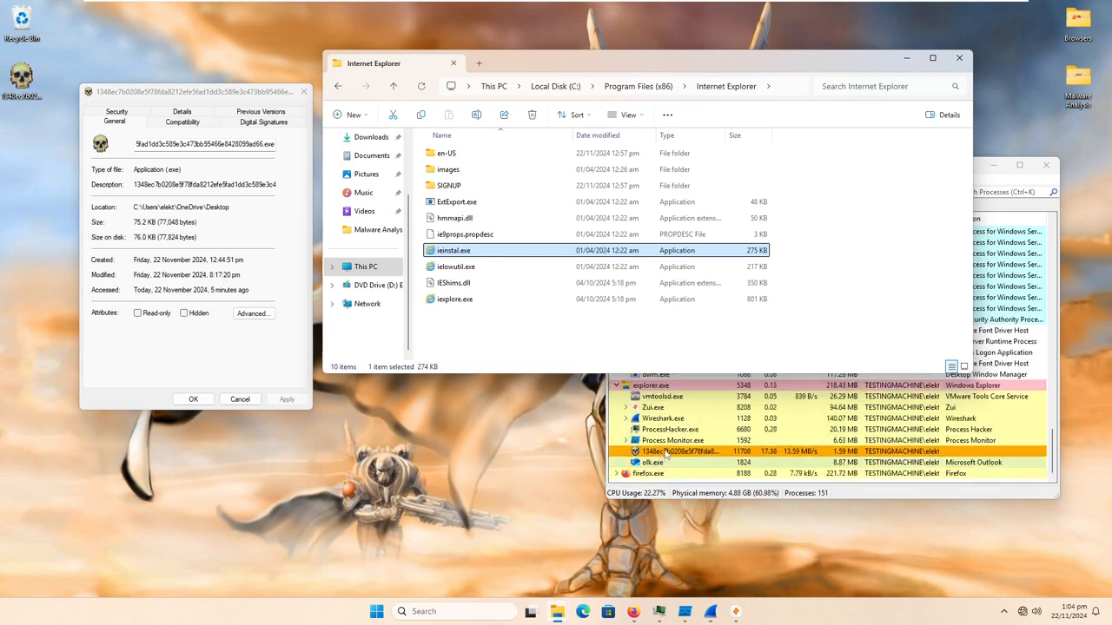
left_click(480, 201)
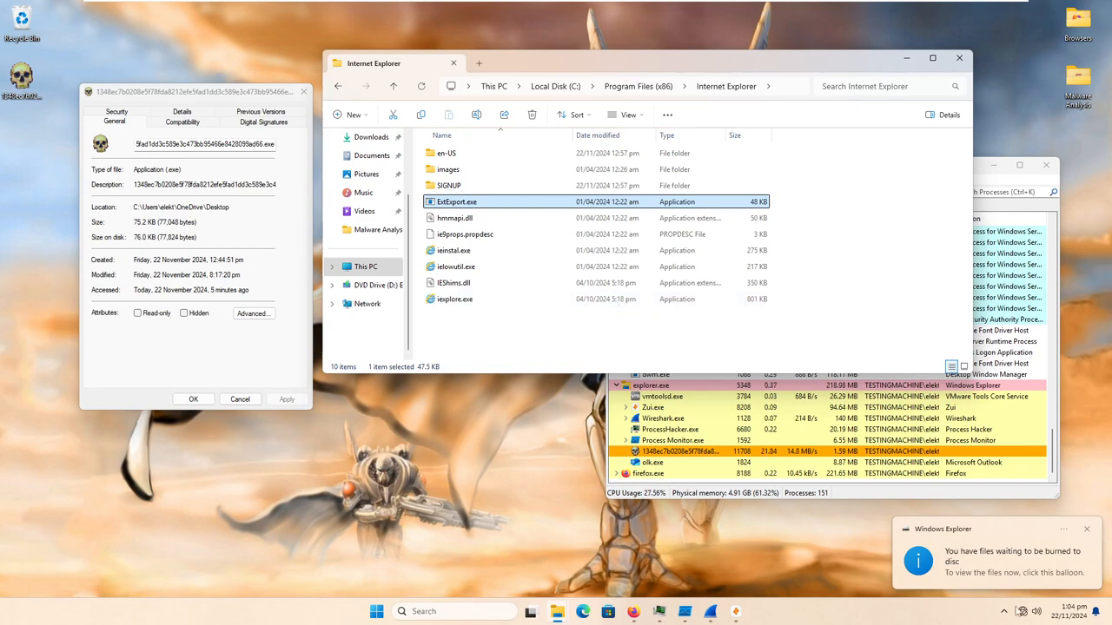
- Go back up to This PC and open DVD Drive (D:) ESD-ISO to view its files
left_click(395, 87)
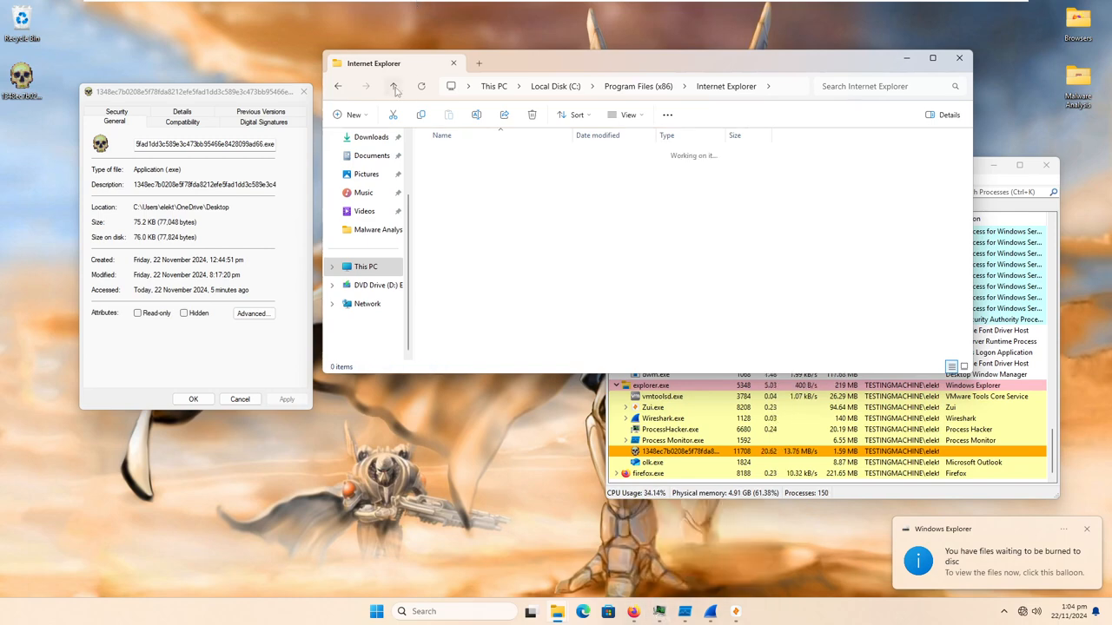
left_click(395, 87)
left_click(395, 88)
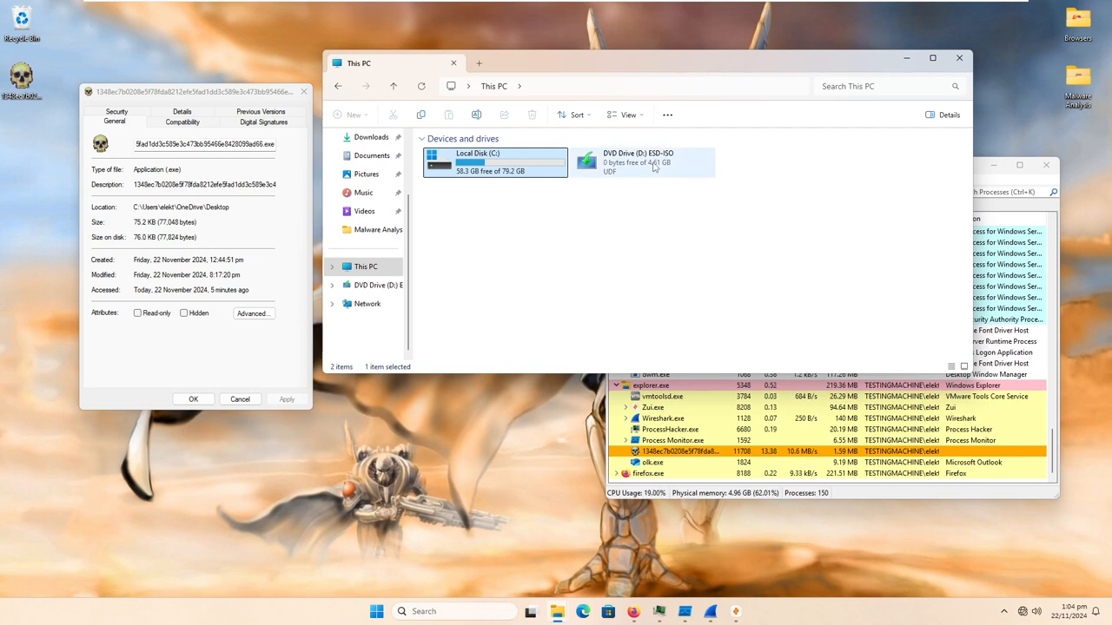
left_click(653, 163)
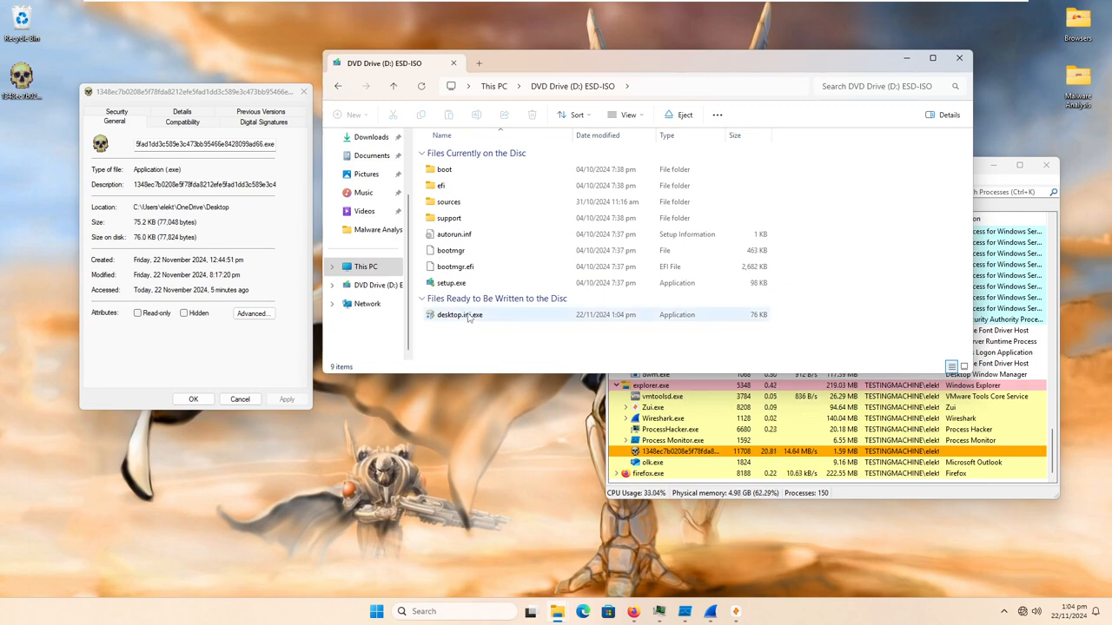
- Run setup.exe from the DVD drive, then quit Windows 11 Setup and confirm quitting
left_click(456, 285)
double_click(458, 285)
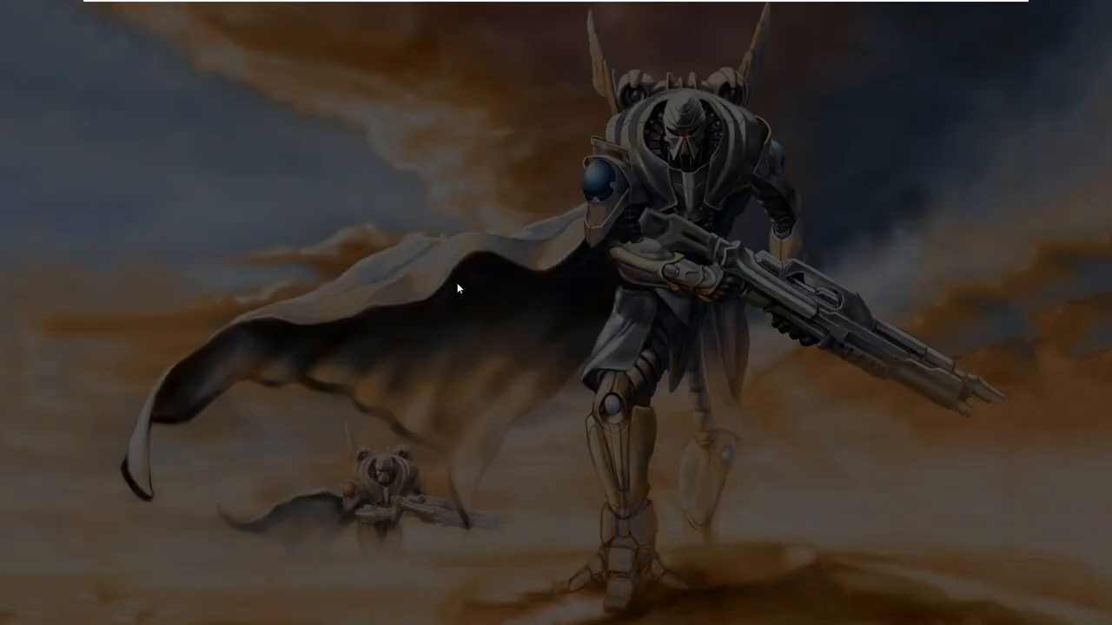
left_click(507, 402)
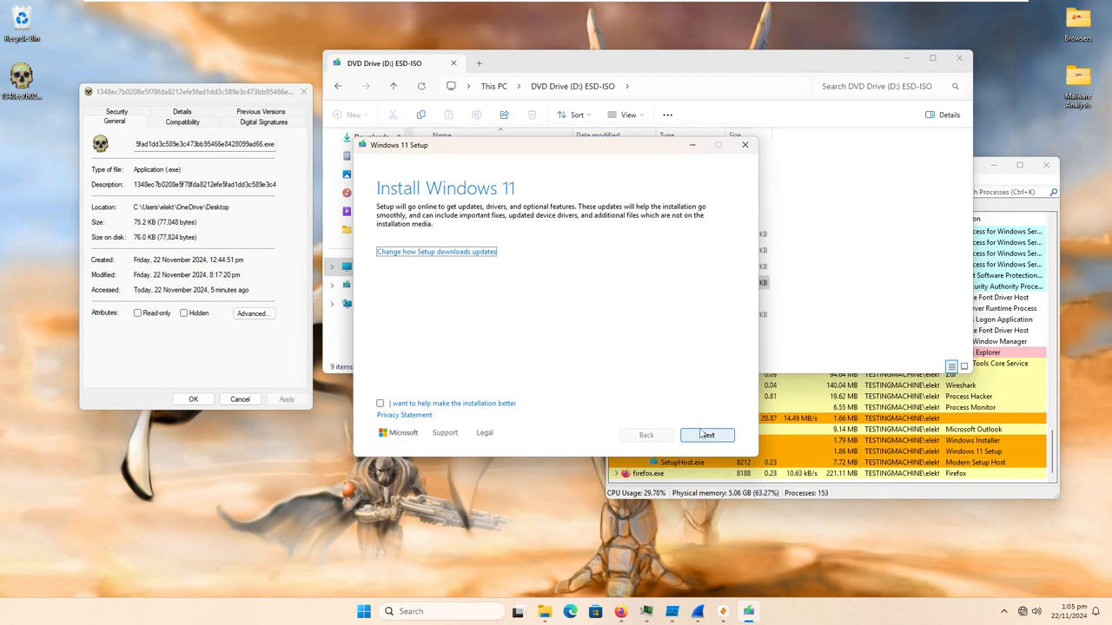
left_click(744, 144)
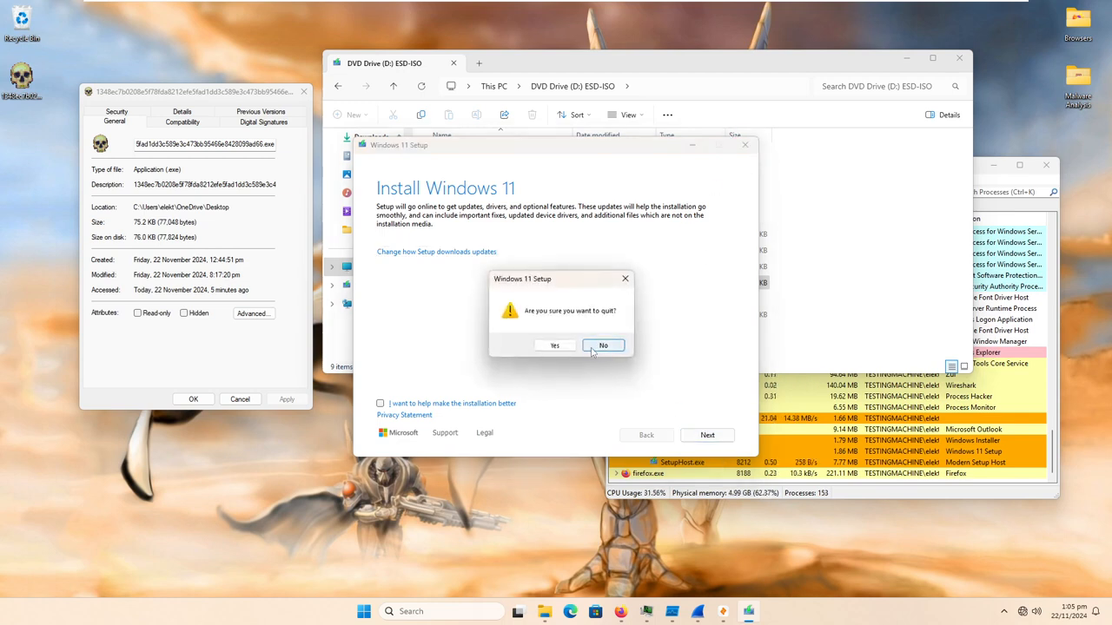
left_click(554, 346)
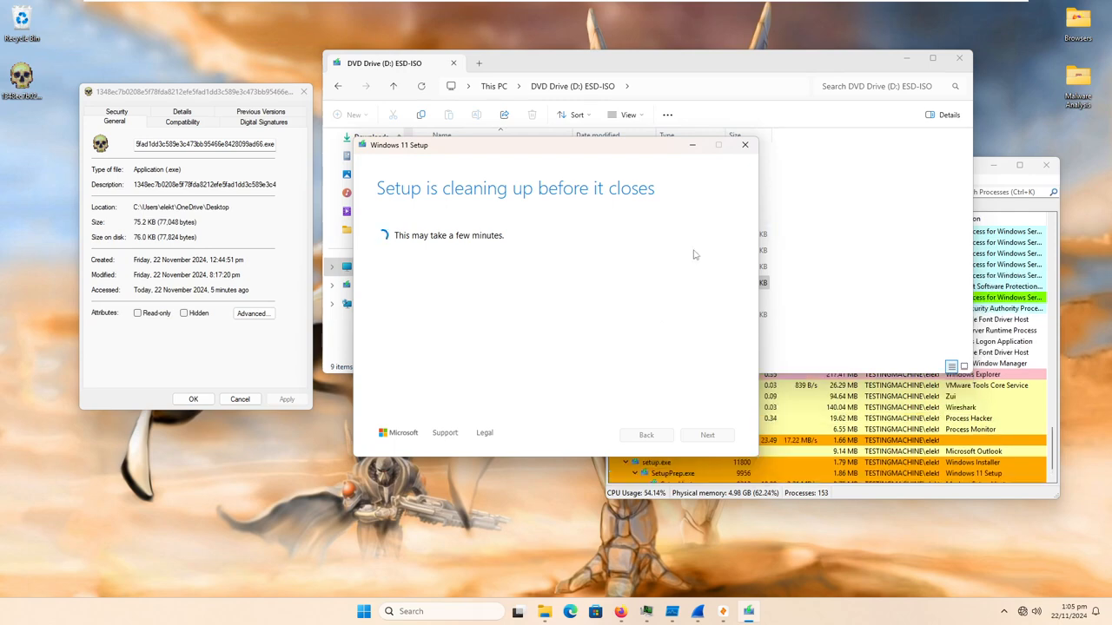
- Open the desktop's Malware Analysis folder to view its tools, close it and minimise the DVD drive window
key("super")
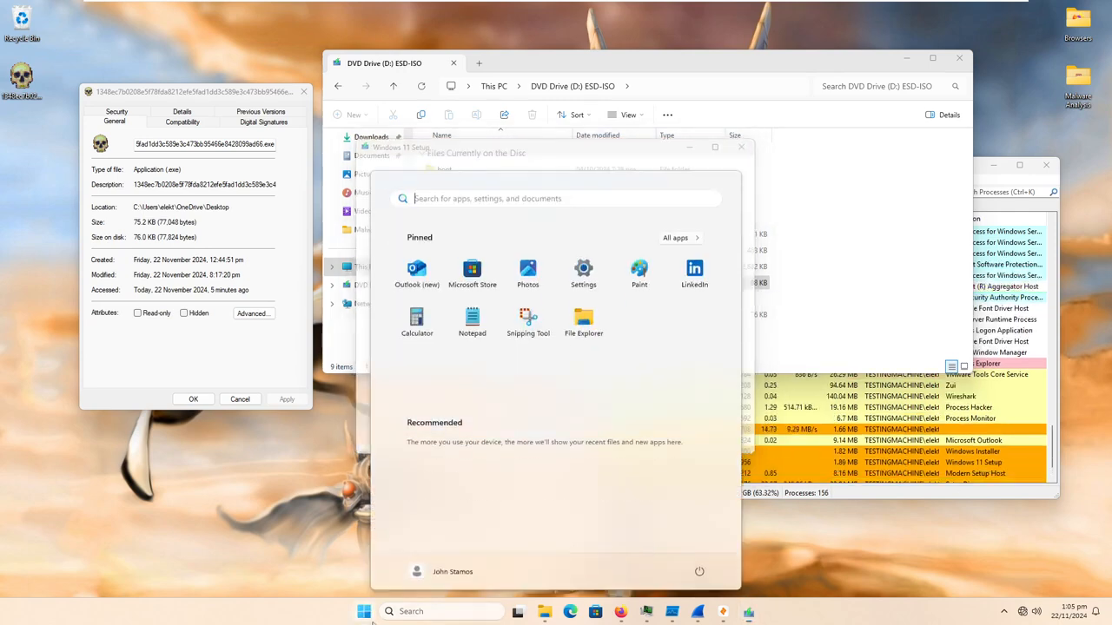
key("super")
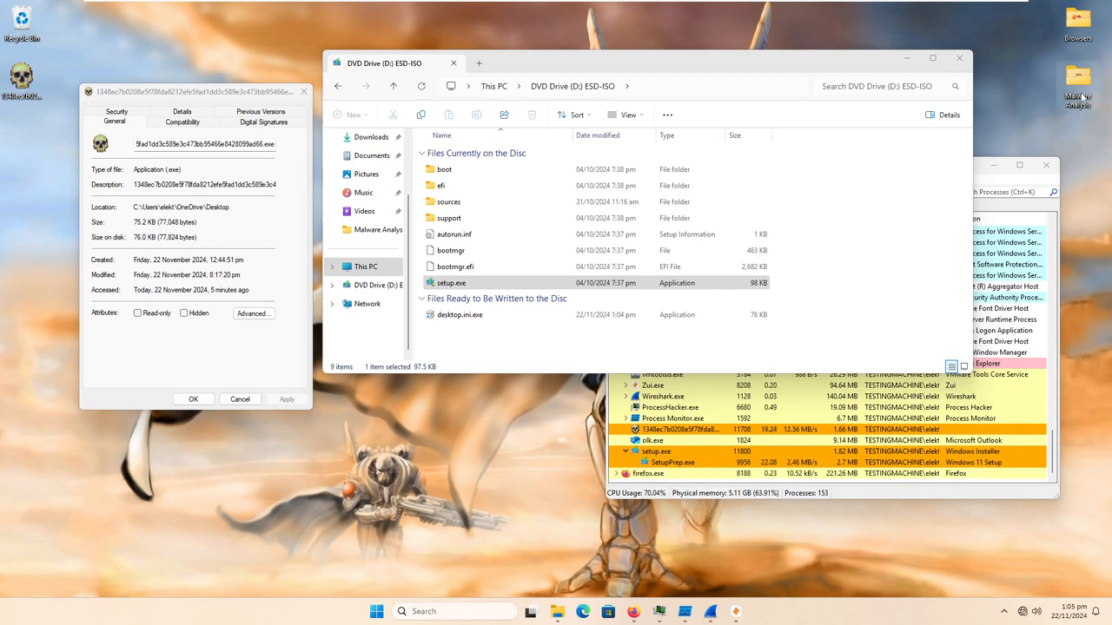
double_click(1082, 96)
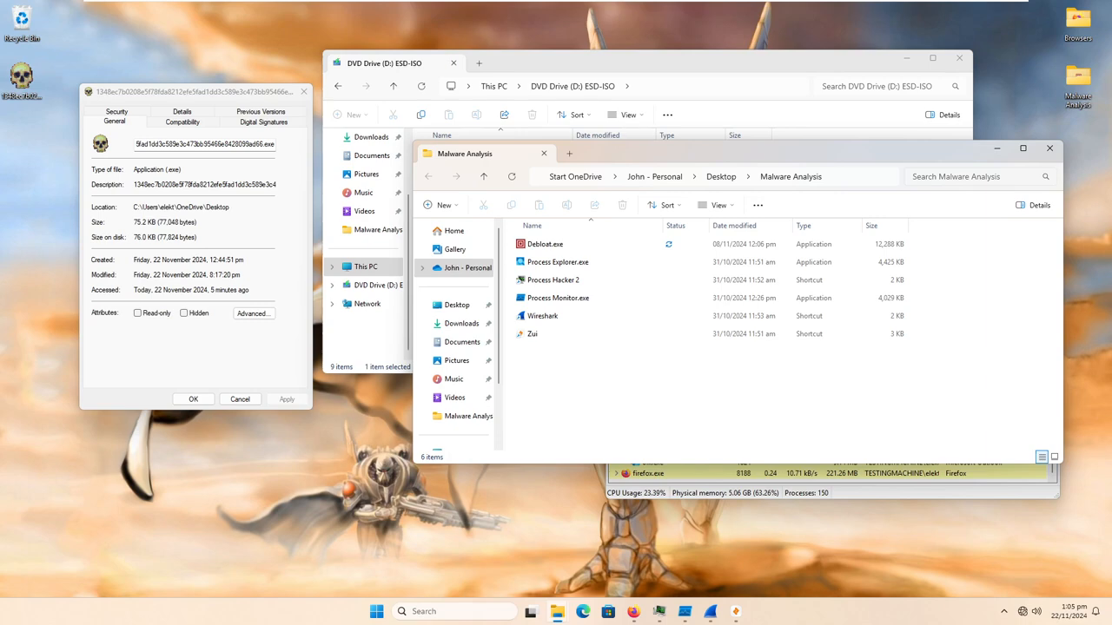
left_click(1049, 149)
left_click(906, 58)
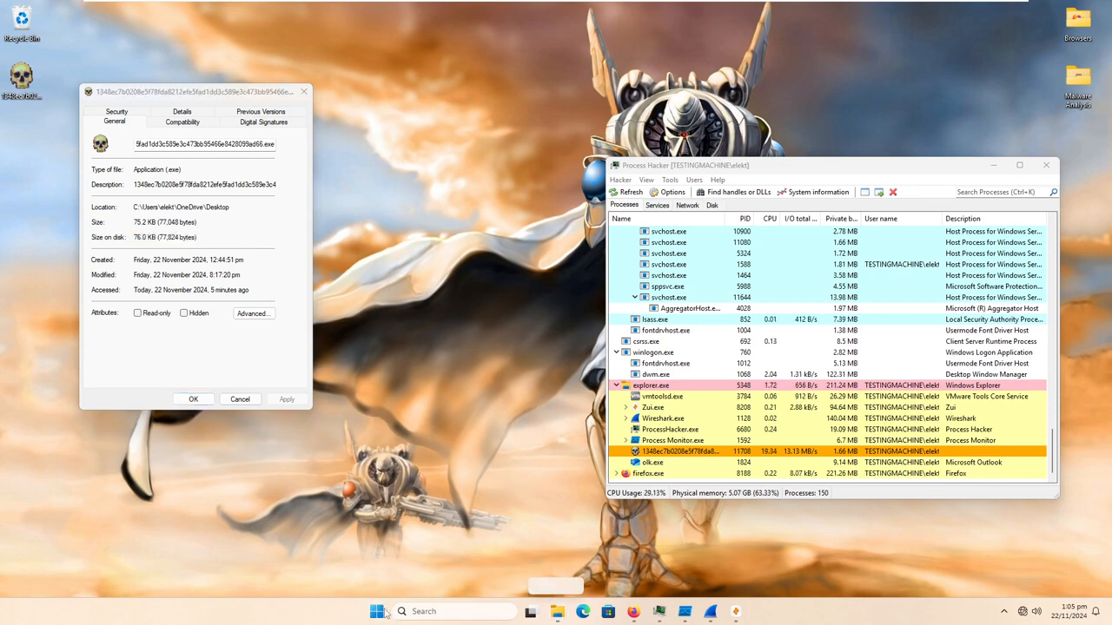
left_click(424, 613)
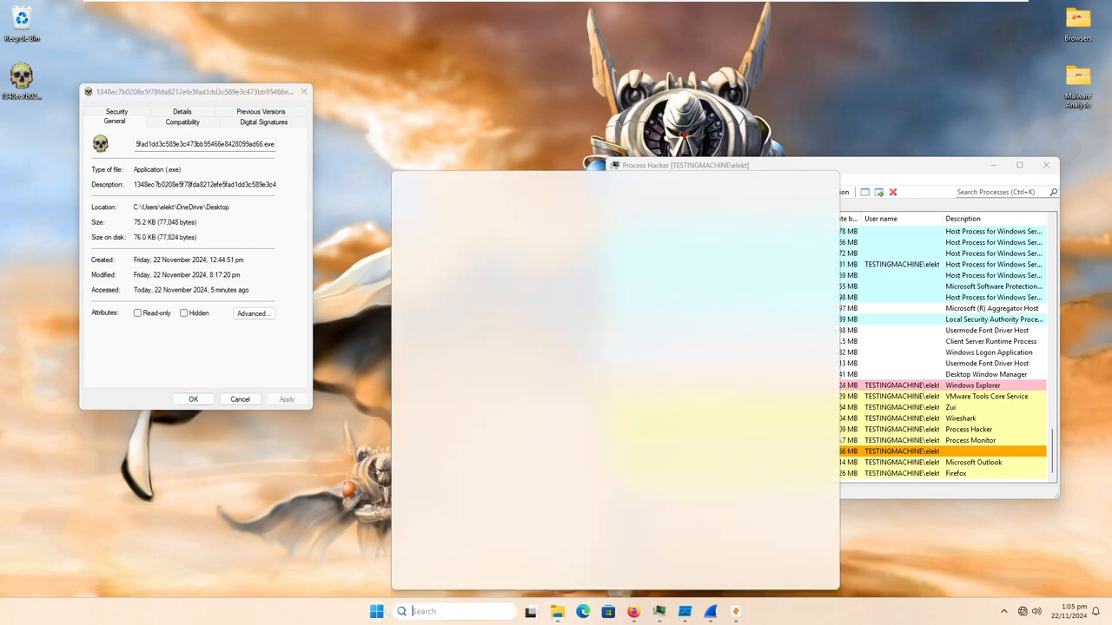
left_click(371, 572)
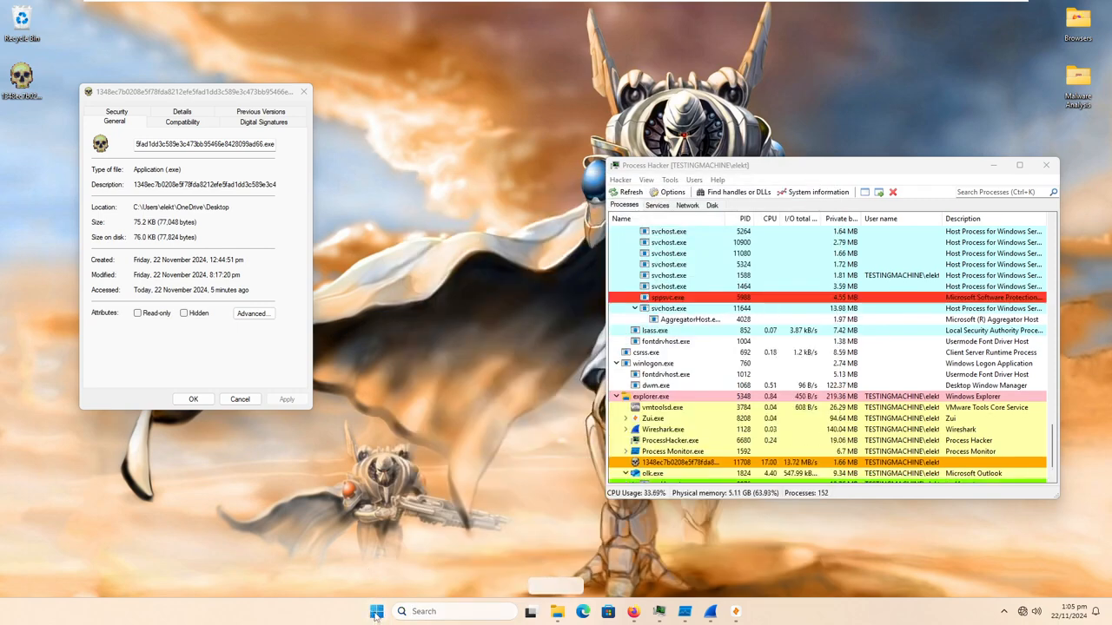
left_click(376, 613)
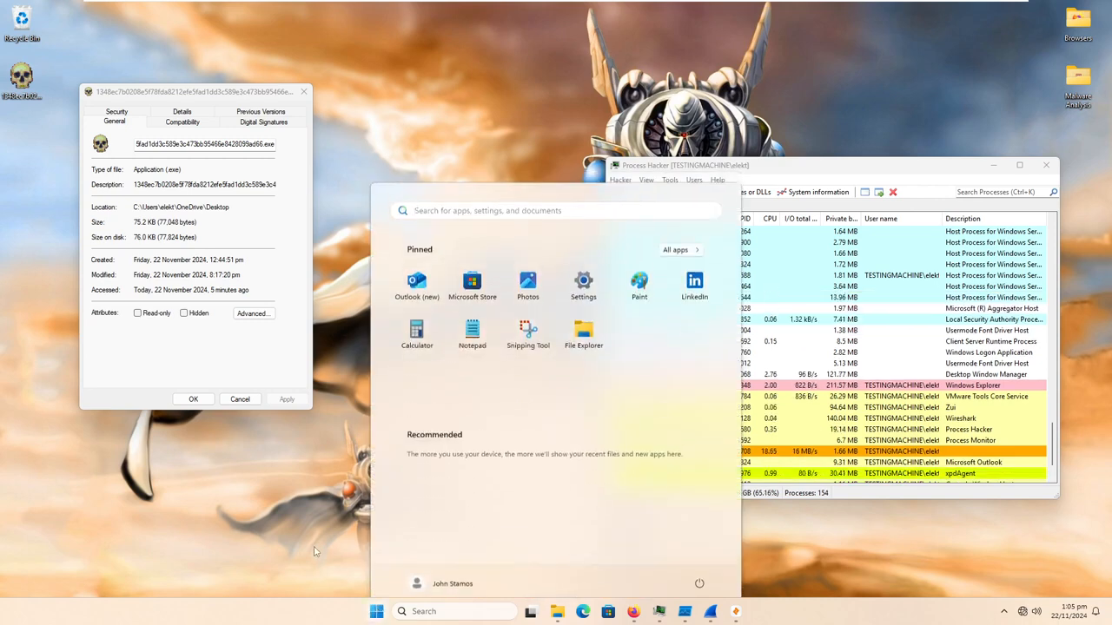
left_click(376, 613)
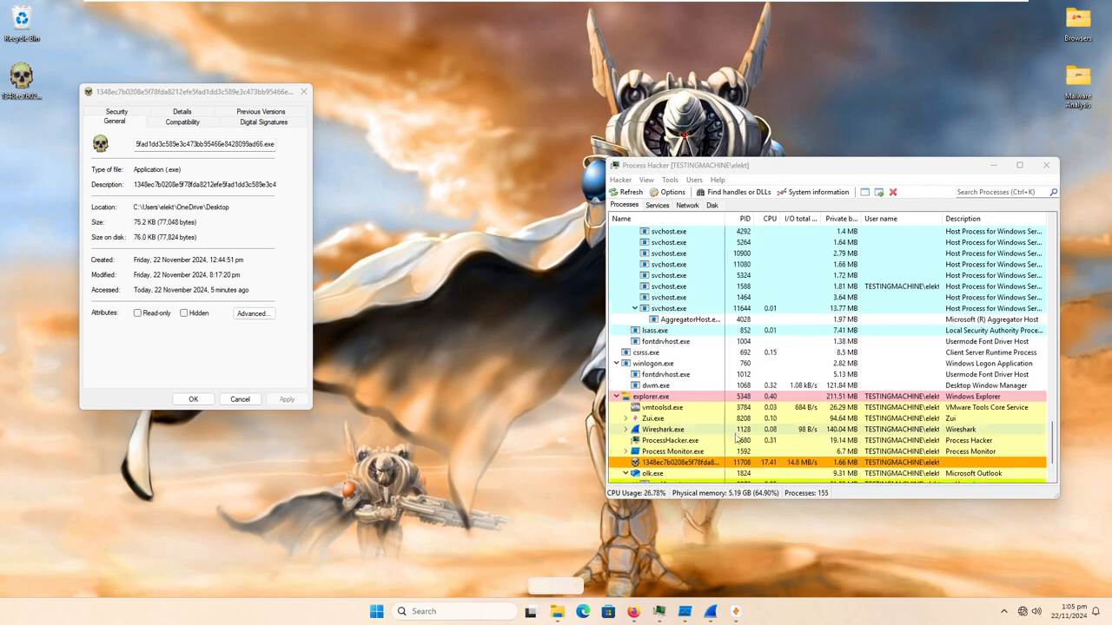
- Examine the process list in Process Hacker, including the sample and the Outlook process under explorer.exe
scroll(738, 440, "down", 2)
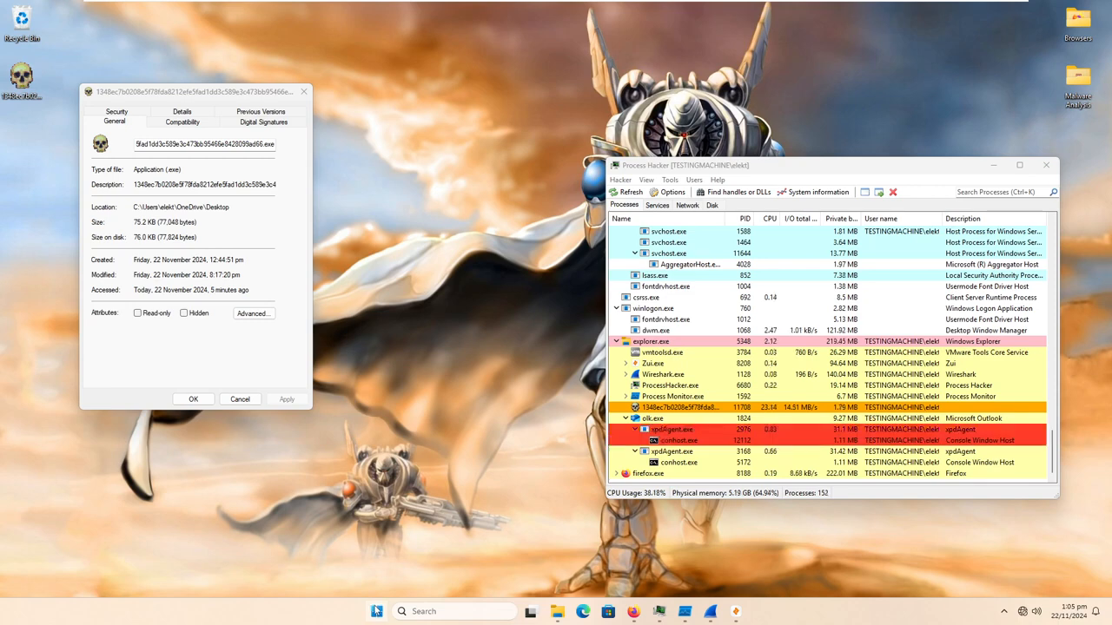
scroll(749, 352, "up", 15)
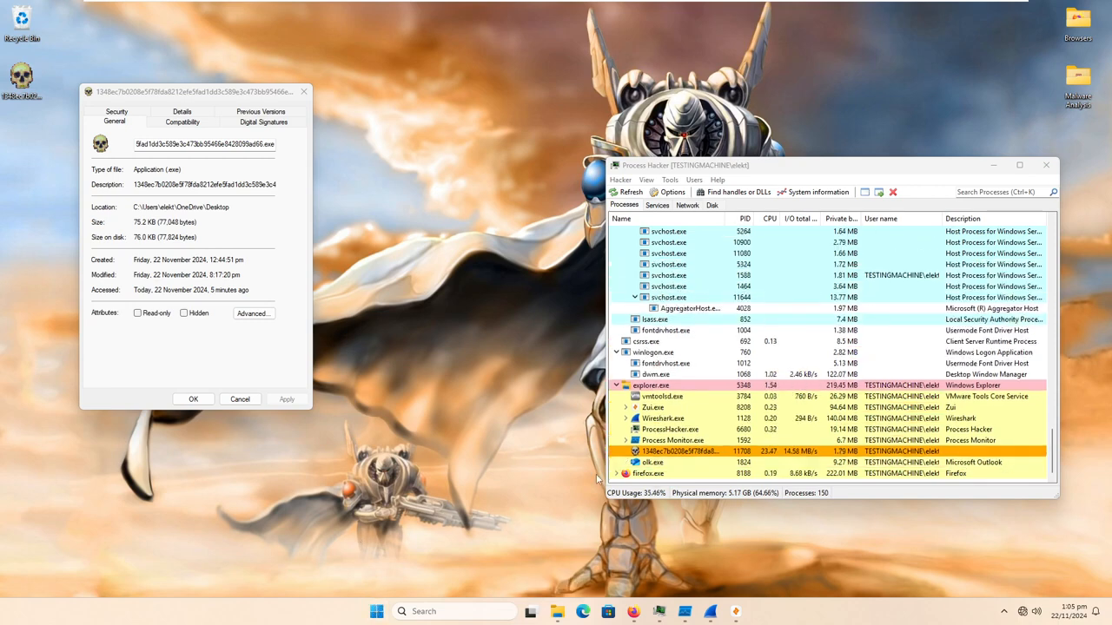
scroll(749, 352, "up", 12)
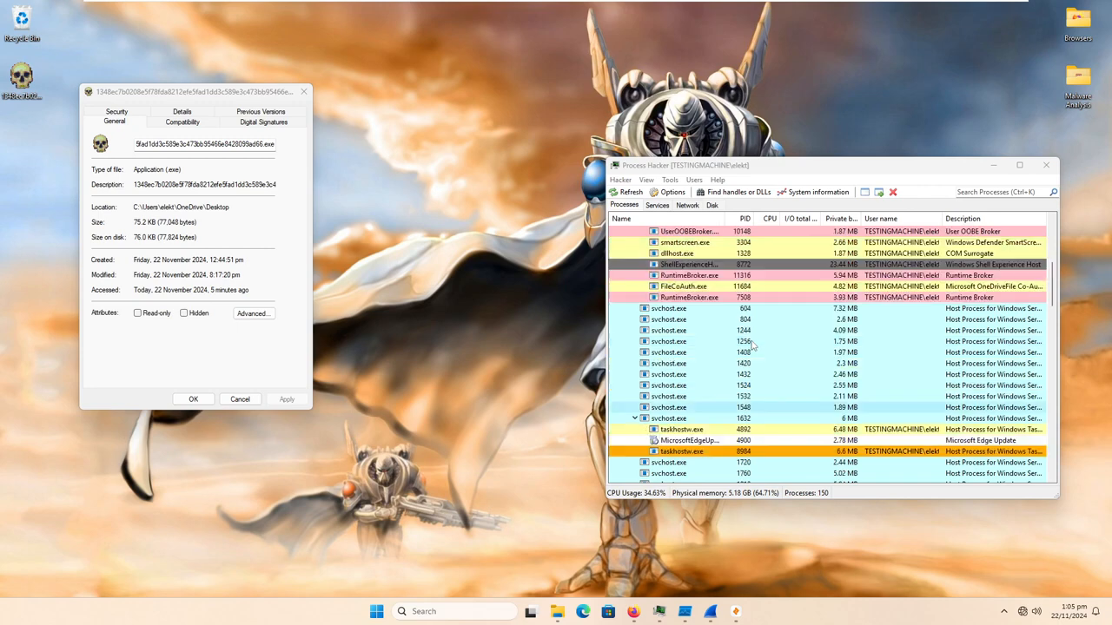
scroll(737, 333, "down", 10)
scroll(737, 333, "down", 10)
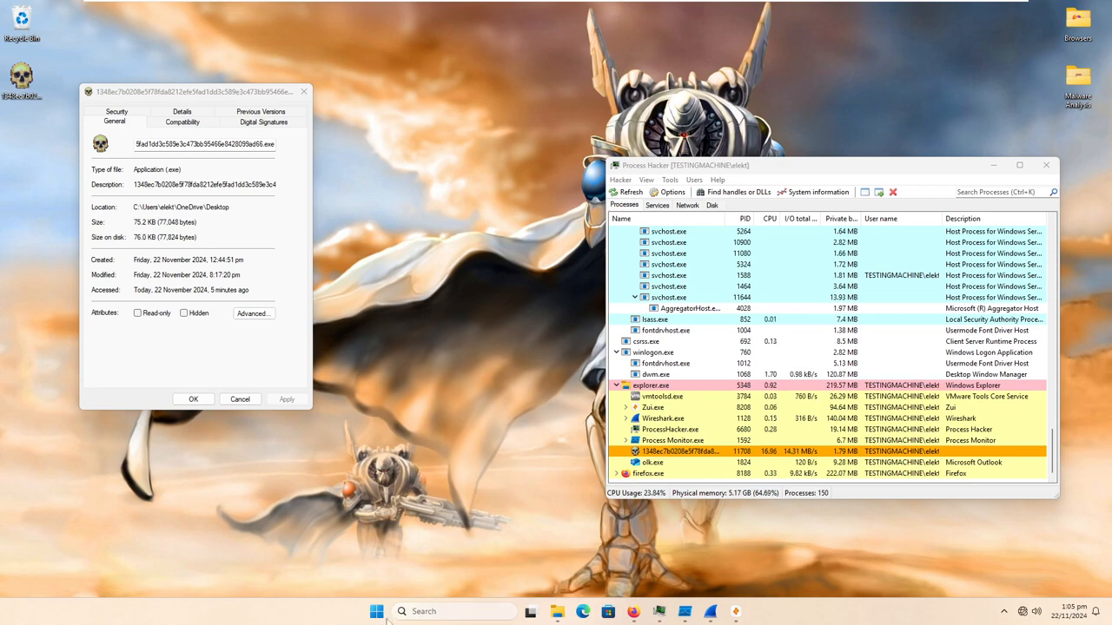
left_click(377, 612)
left_click(699, 572)
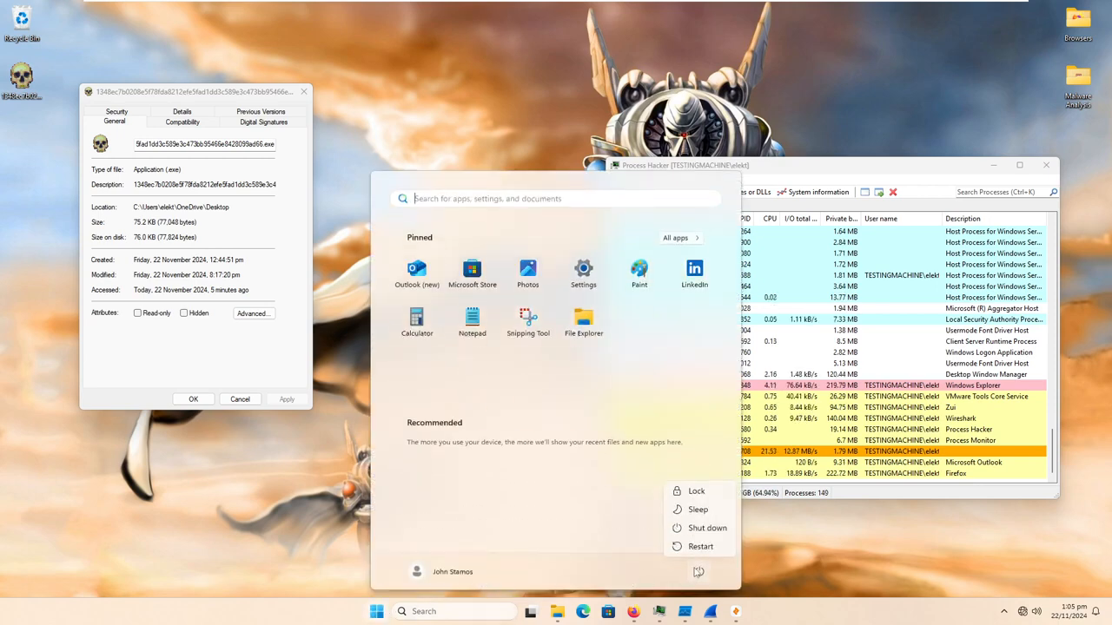
left_click(752, 565)
left_click(749, 561)
- Search Windows for "terminal" and launch the Terminal app
left_click(480, 610)
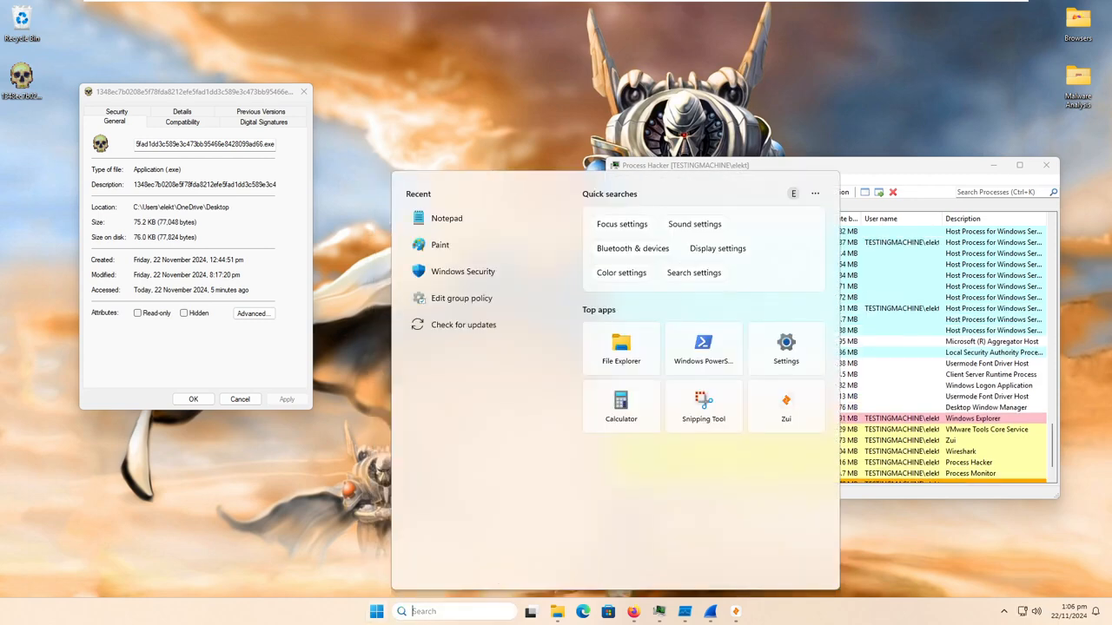
type("terminal")
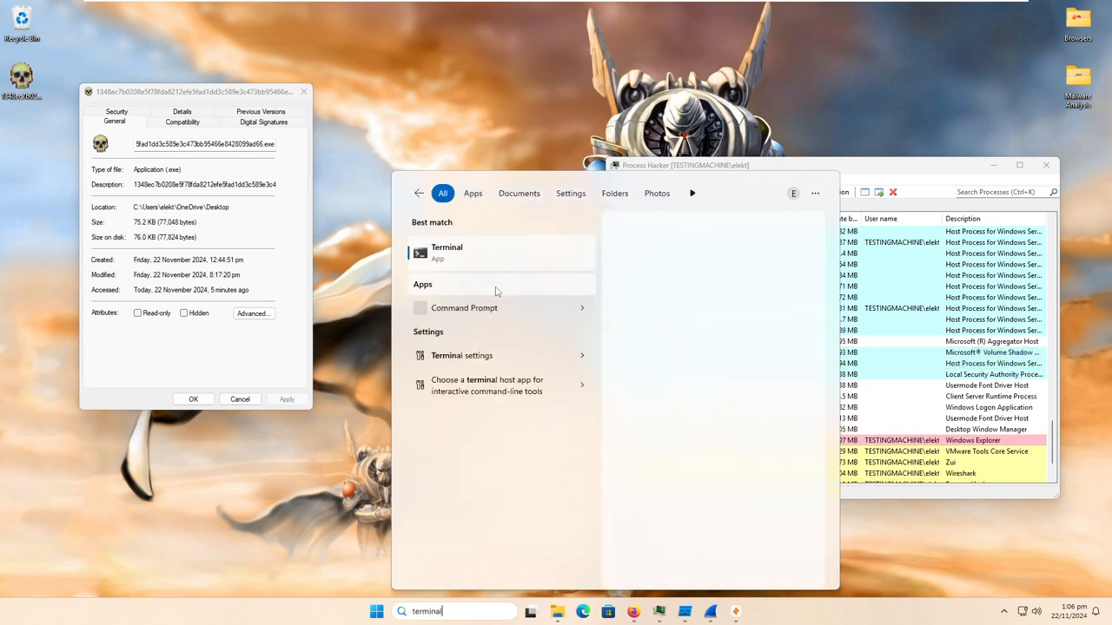
key("Escape")
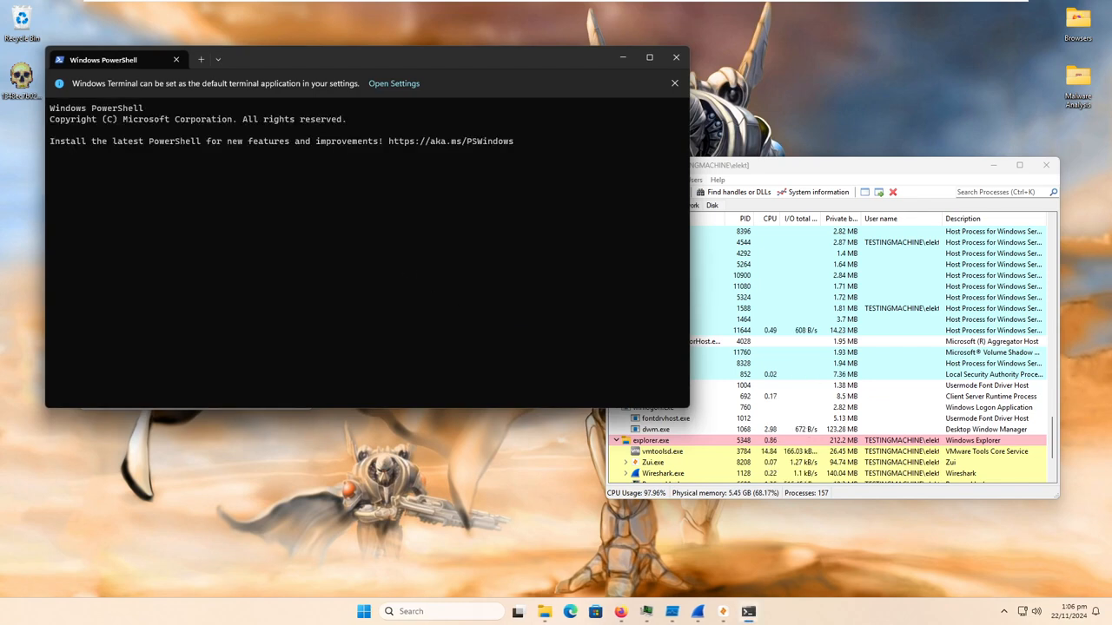
- Schedule a Windows shutdown with the command shutdown /s, dismiss the sign-out notice and minimise the terminal window
type("utdown")
key("BackSpace")
key("BackSpace")
key("BackSpace")
key("BackSpace")
key("BackSpace")
key("BackSpace")
key("BackSpace")
key("BackSpace")
key("BackSpace")
type("shutdown /s")
key("Return")
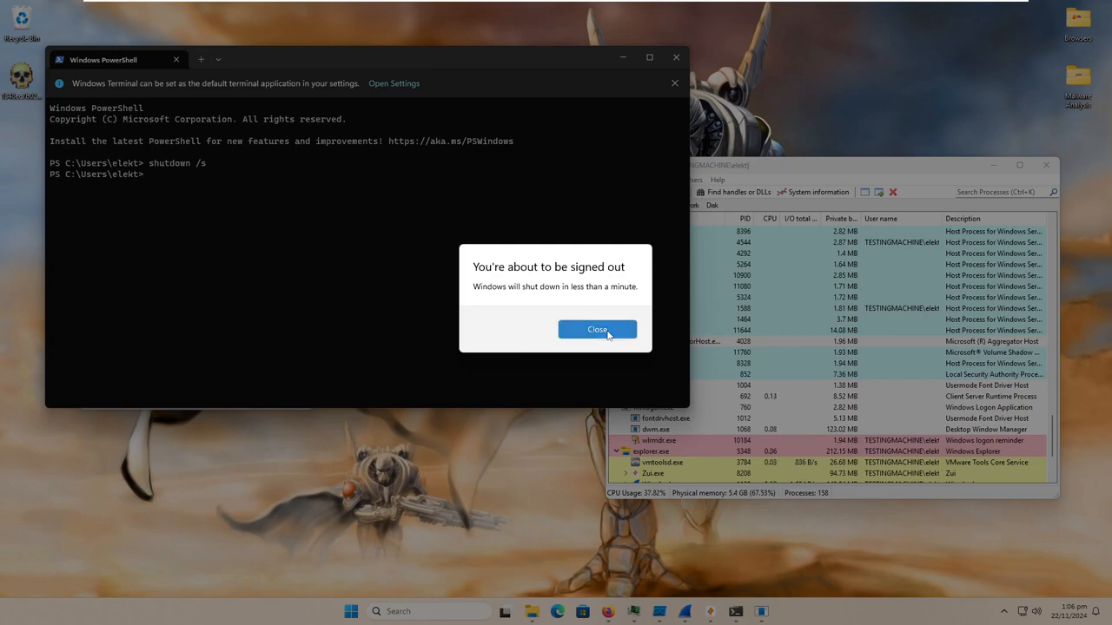
left_click(607, 334)
left_click(622, 57)
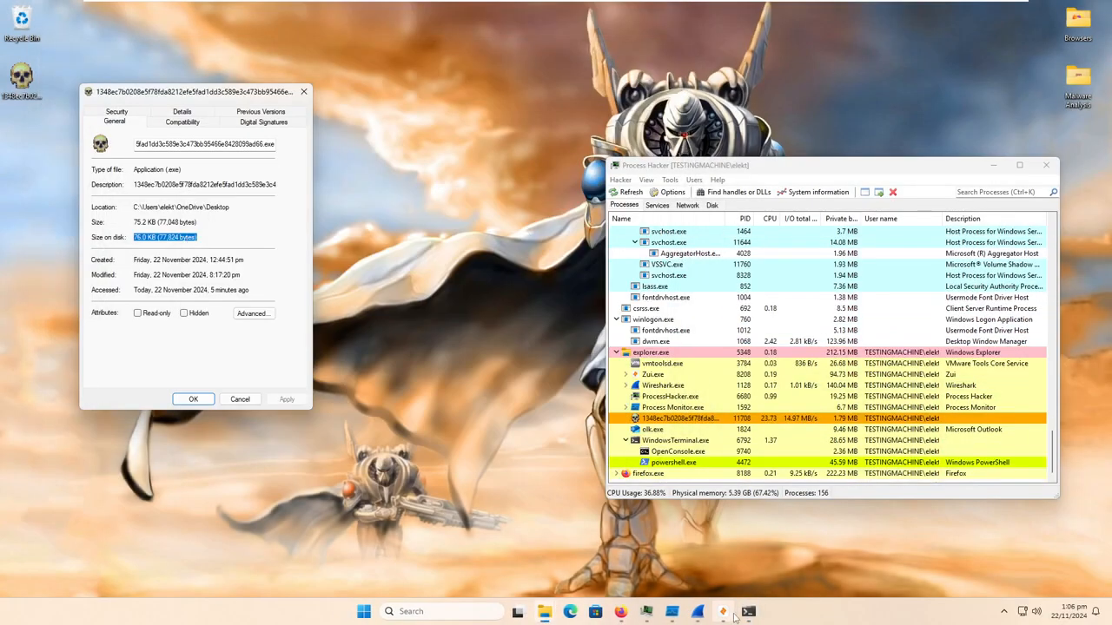
- View the sample's file events in Process Monitor and the tools in the desktop's Malware Analysis folder, leaving both views
left_click(672, 611)
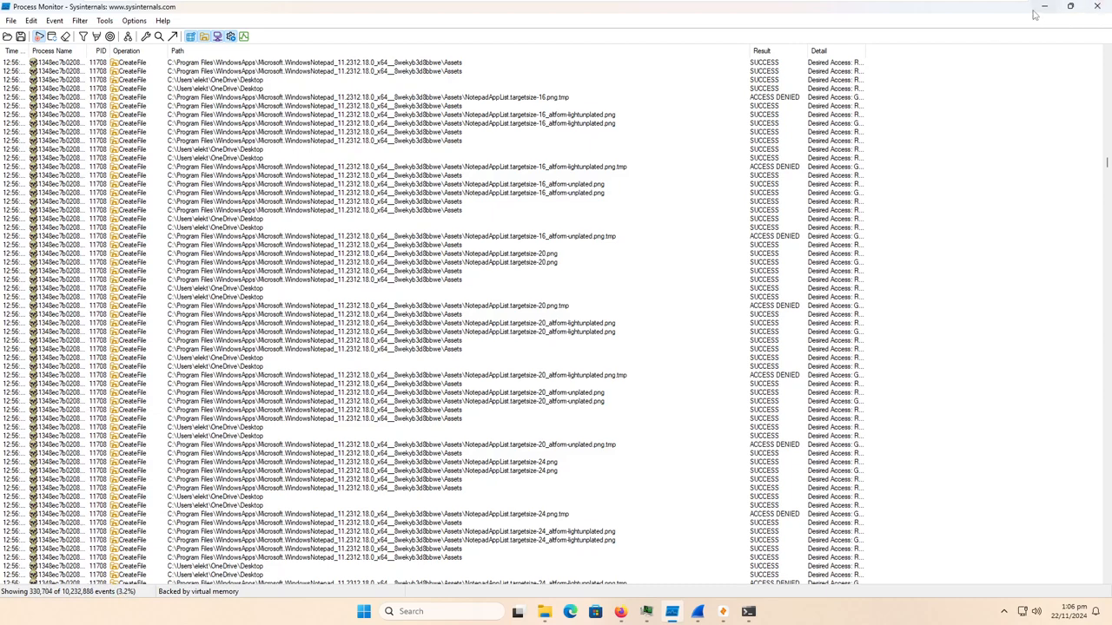
left_click(1102, 6)
double_click(1081, 79)
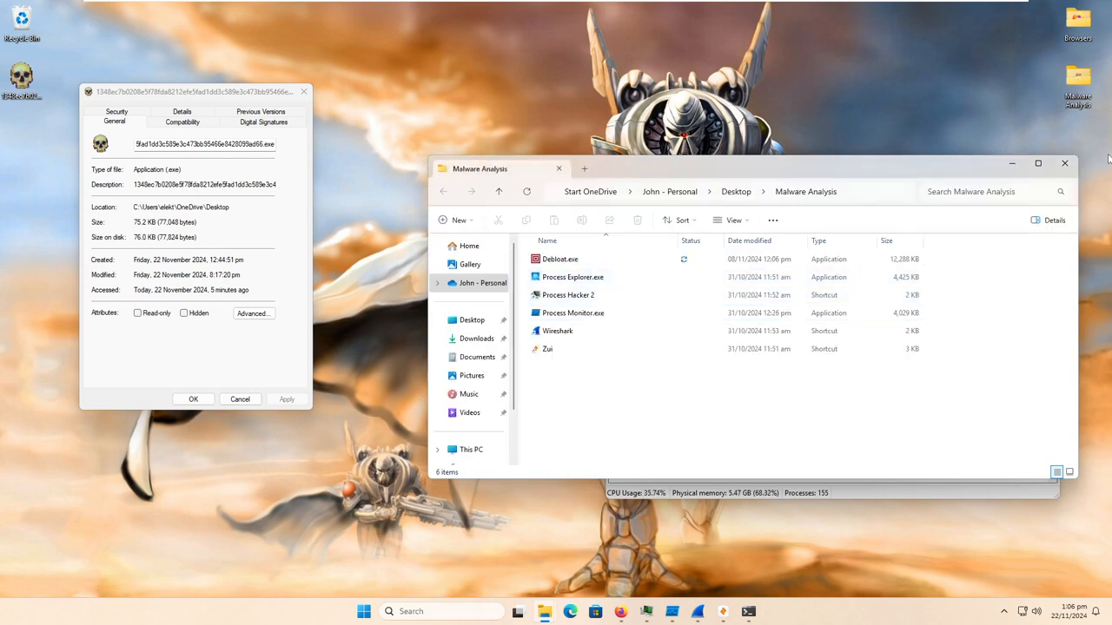
left_click(1064, 163)
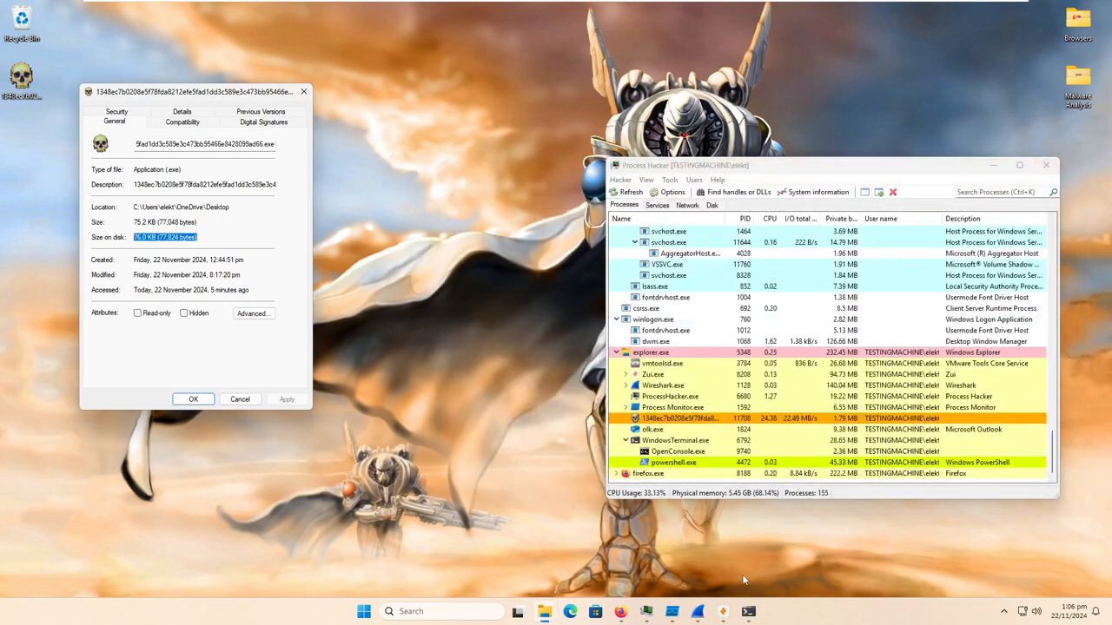
left_click(697, 611)
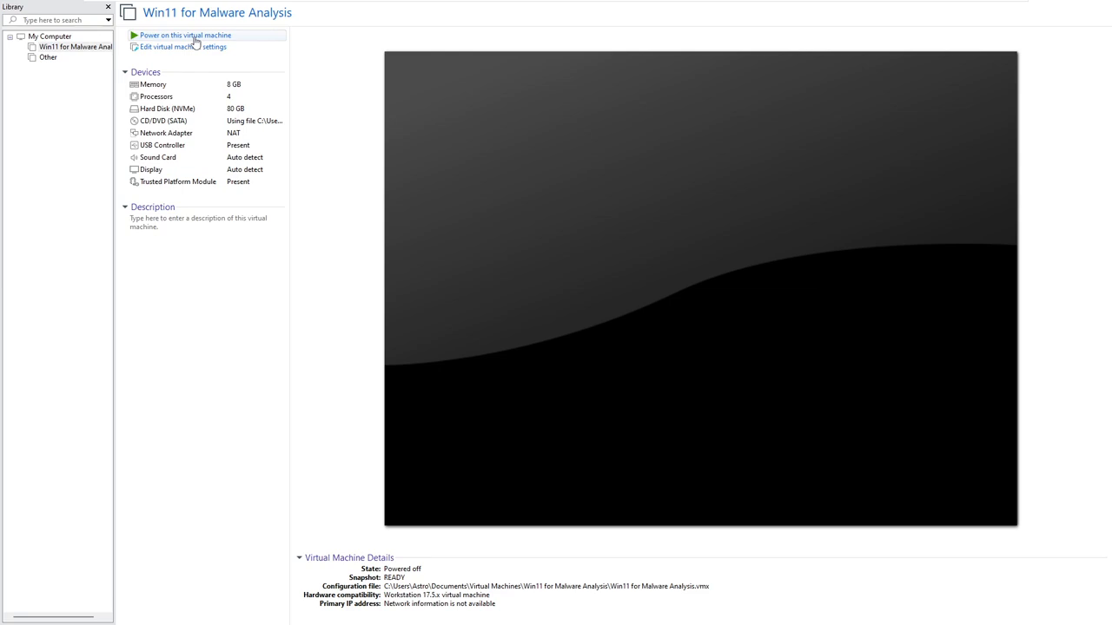
- Power on the Win11 for Malware Analysis virtual machine and sign in to Windows with the account PIN
left_click(194, 37)
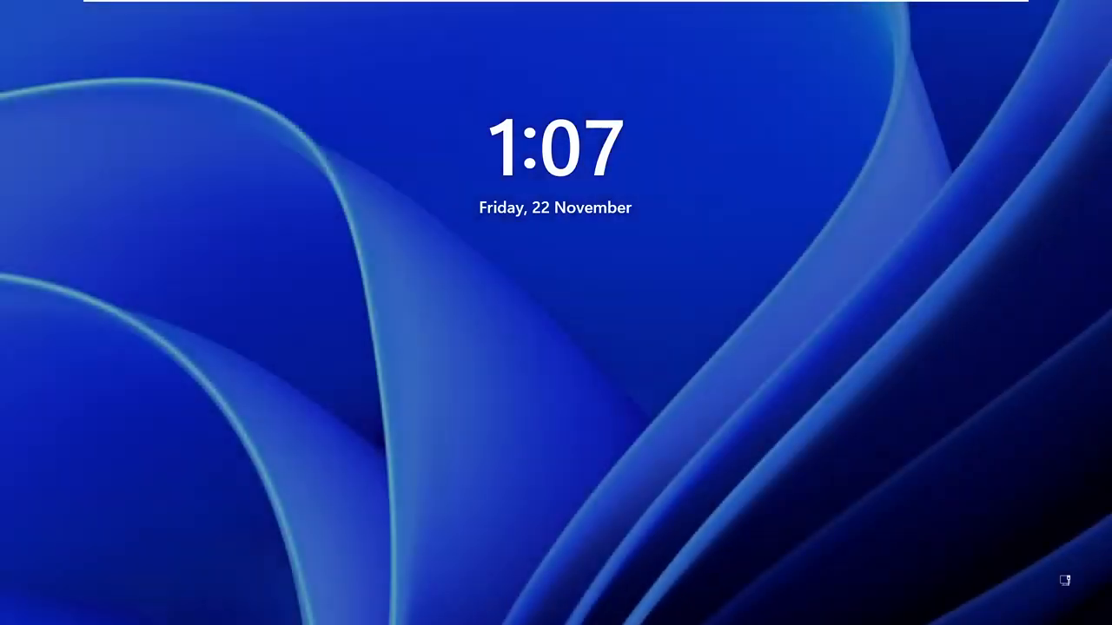
left_click(617, 297)
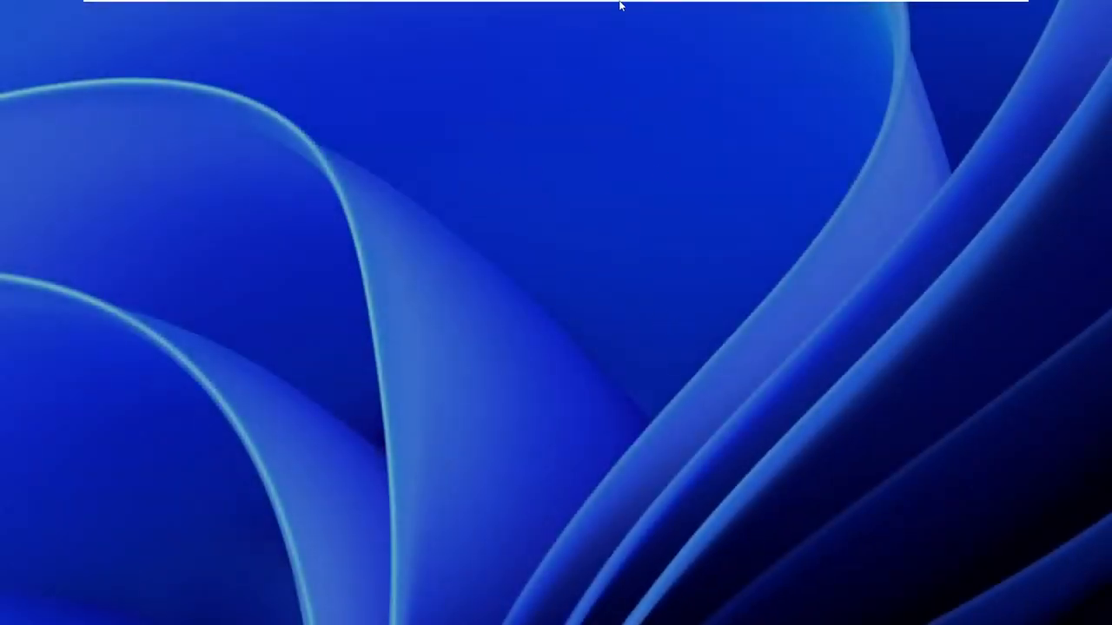
type("1234")
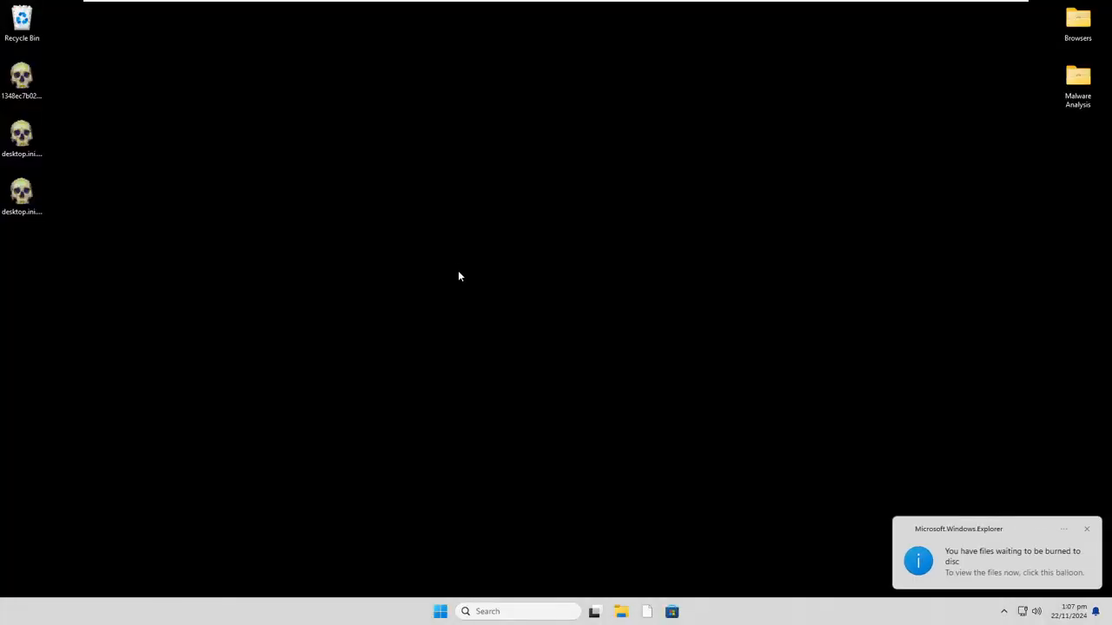
- Inspect the full names of the two desktop.ini files on the desktop
left_click_drag(88, 270, 22, 126)
left_click(30, 198)
left_click(29, 141)
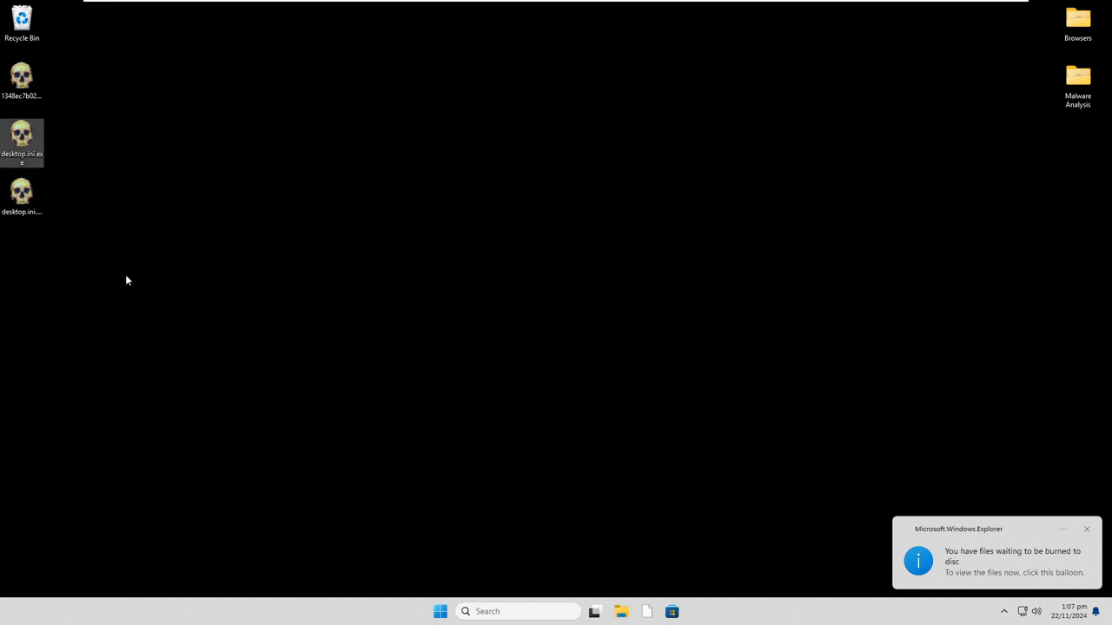
left_click_drag(360, 351, 512, 402)
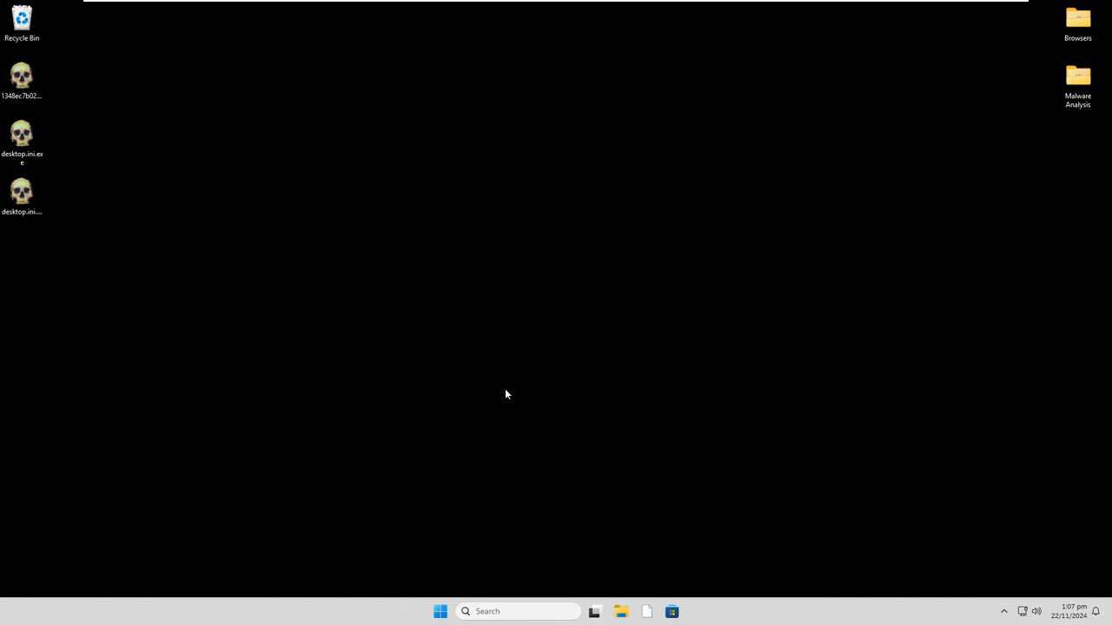
left_click(32, 206)
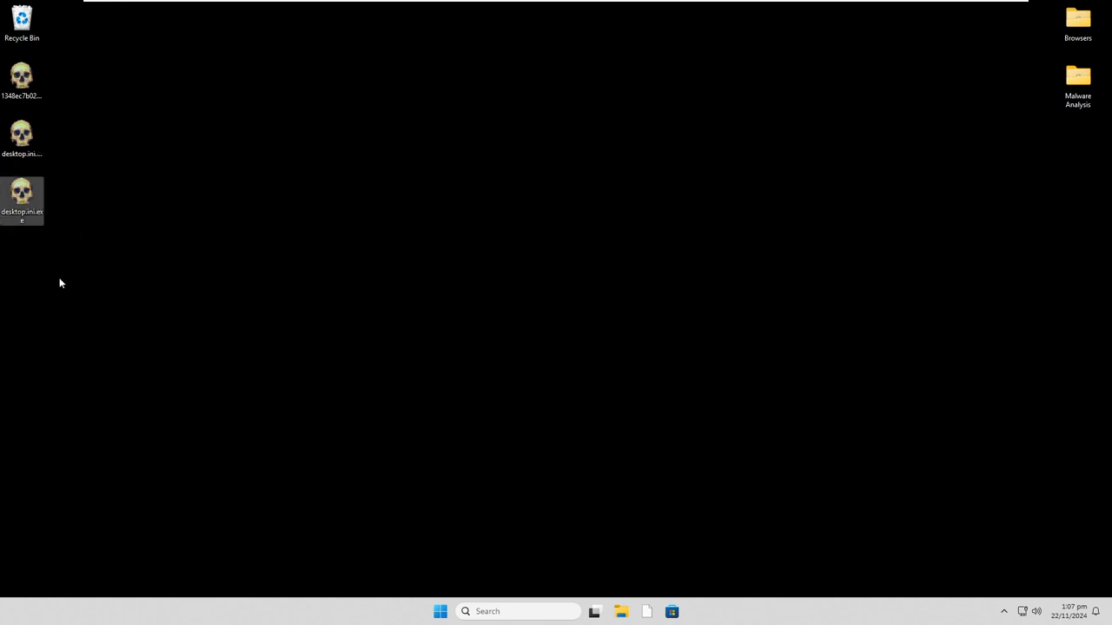
- Try to launch File Explorer, view and close the Malware Analysis folder, and decline to remove the missing taskbar item
left_click(623, 613)
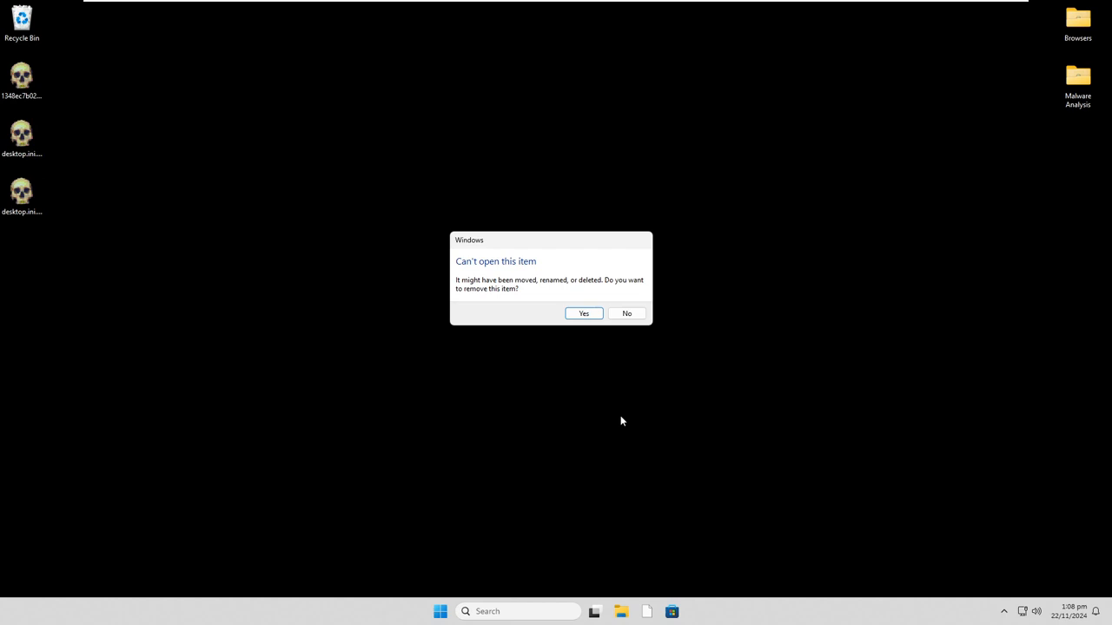
left_click(1081, 81)
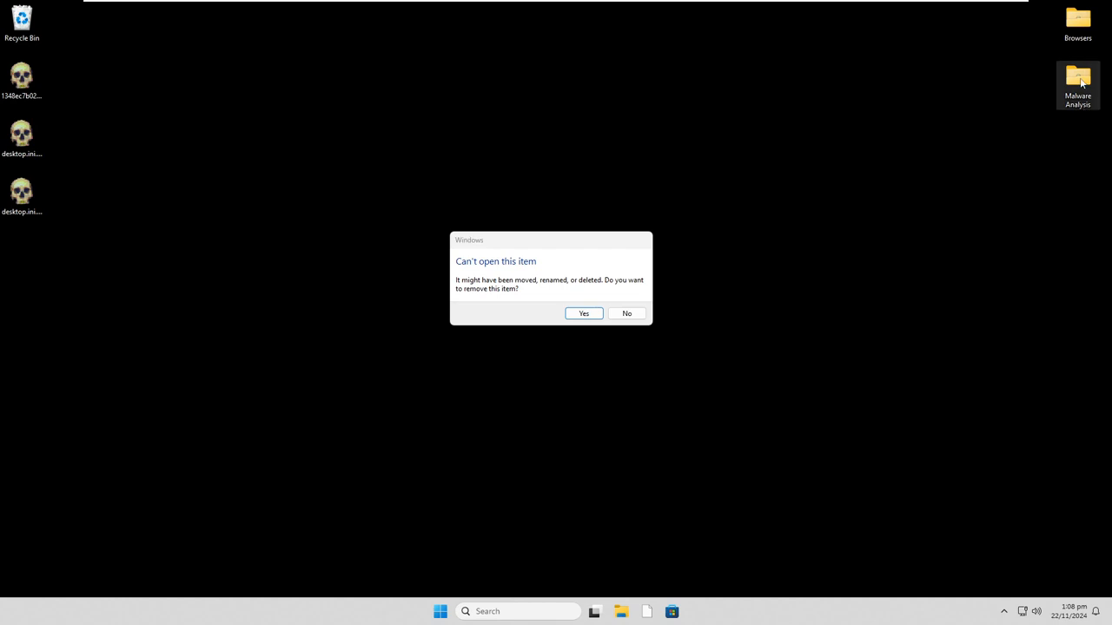
double_click(1082, 81)
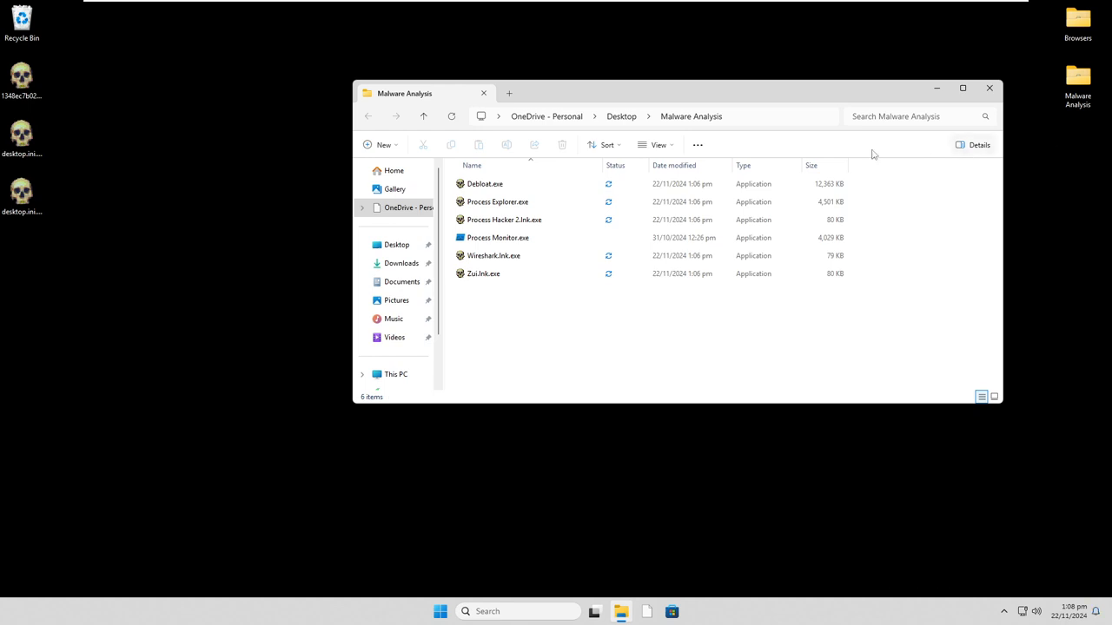
left_click(989, 87)
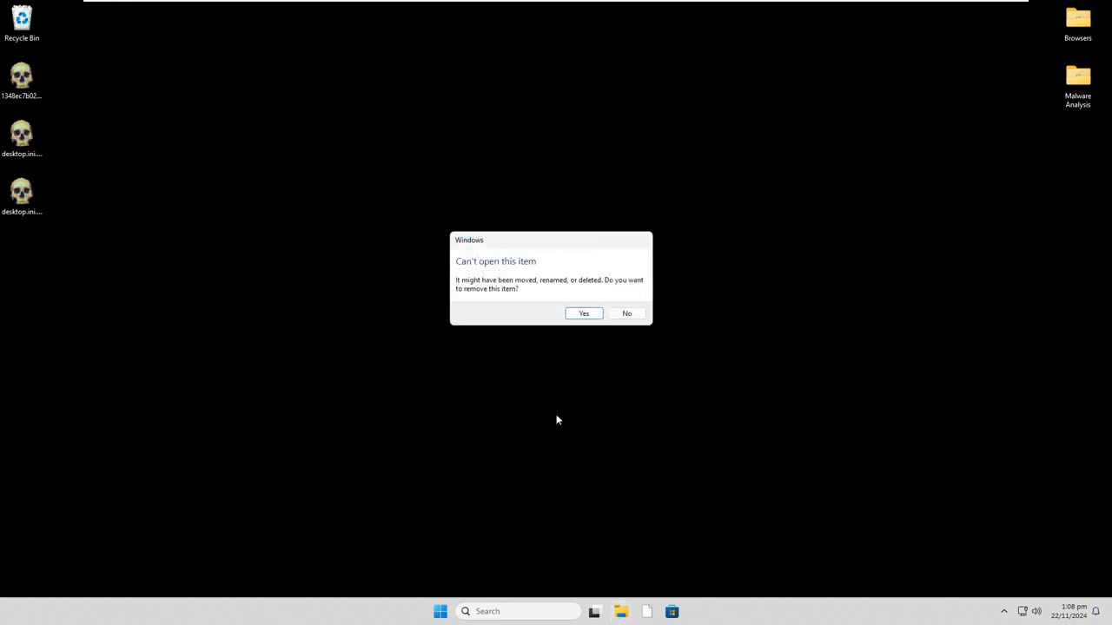
left_click(621, 317)
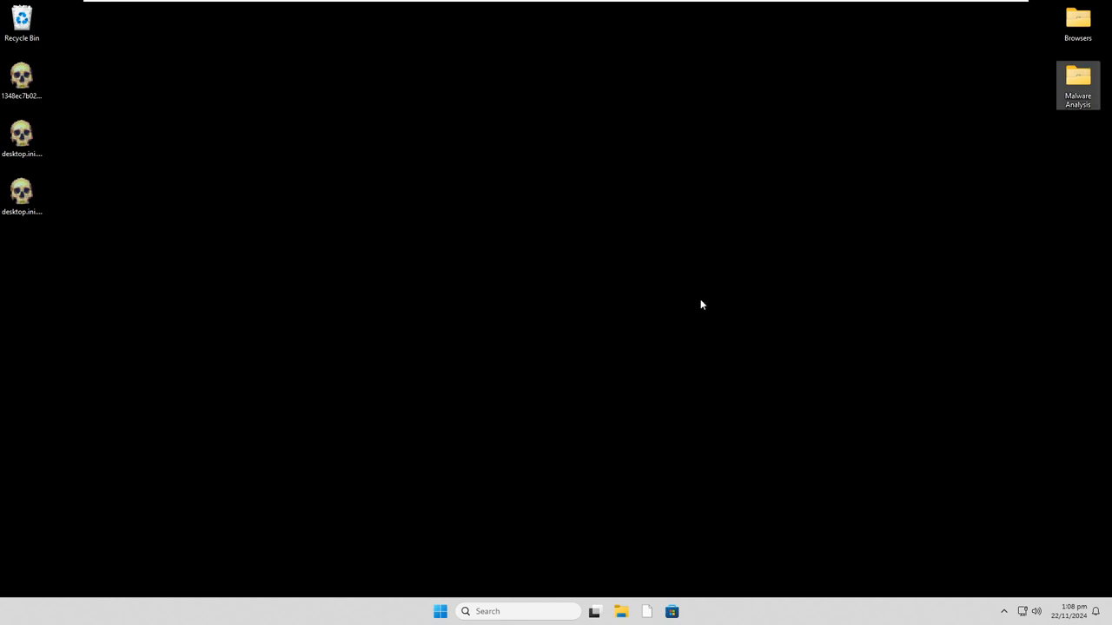
- Open the desktop's Browsers folder and hide file name extensions to compare how the infected files appear
double_click(1069, 33)
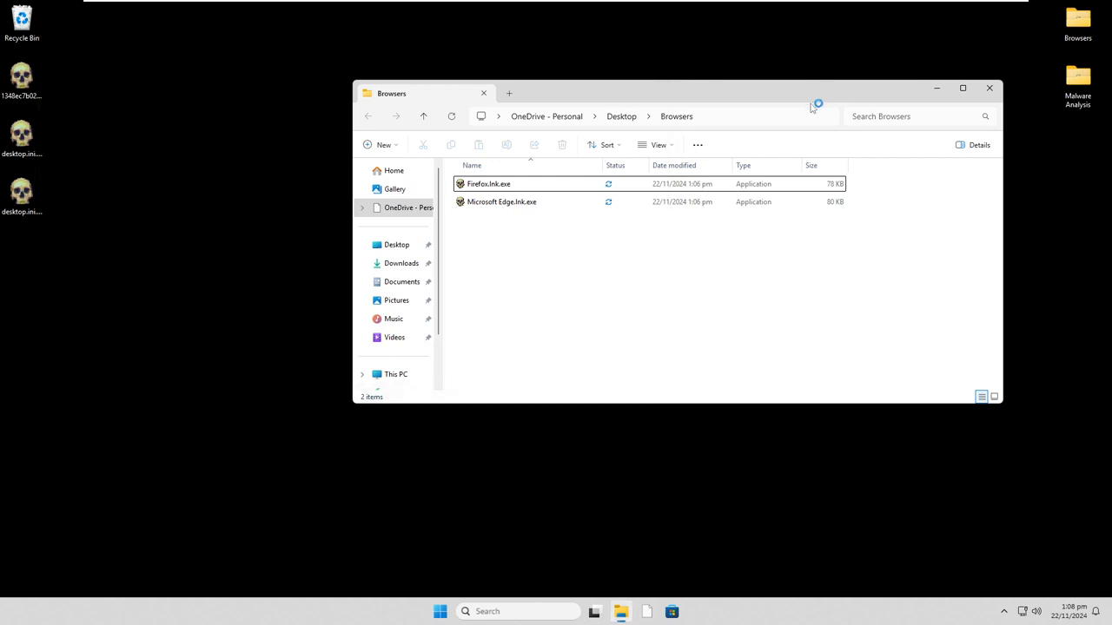
right_click(613, 272)
left_click(659, 146)
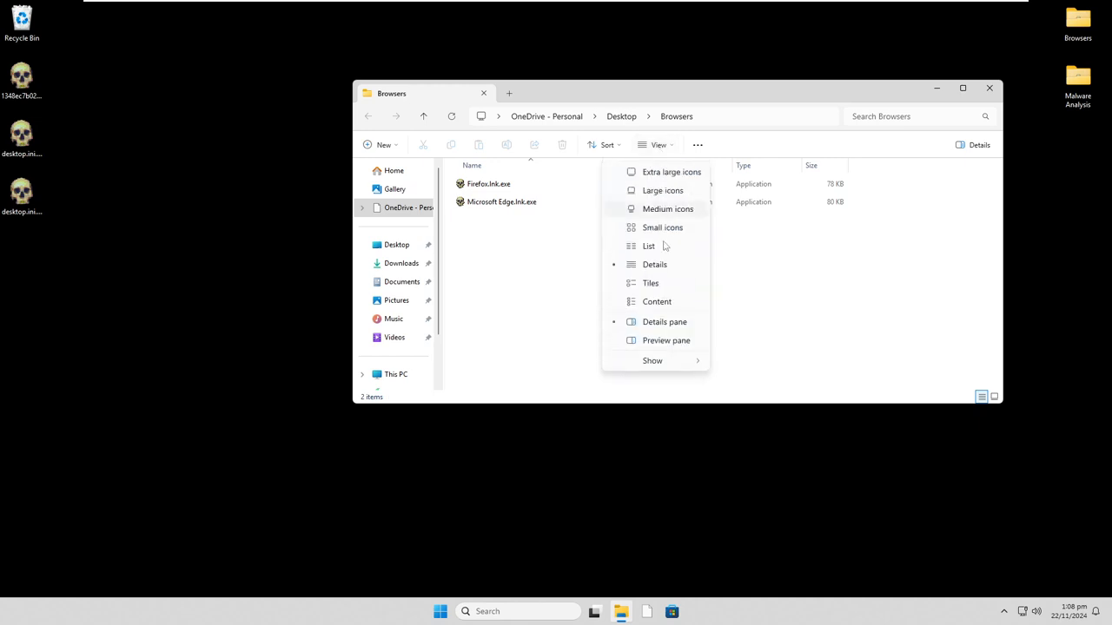
mouse_move(672, 359)
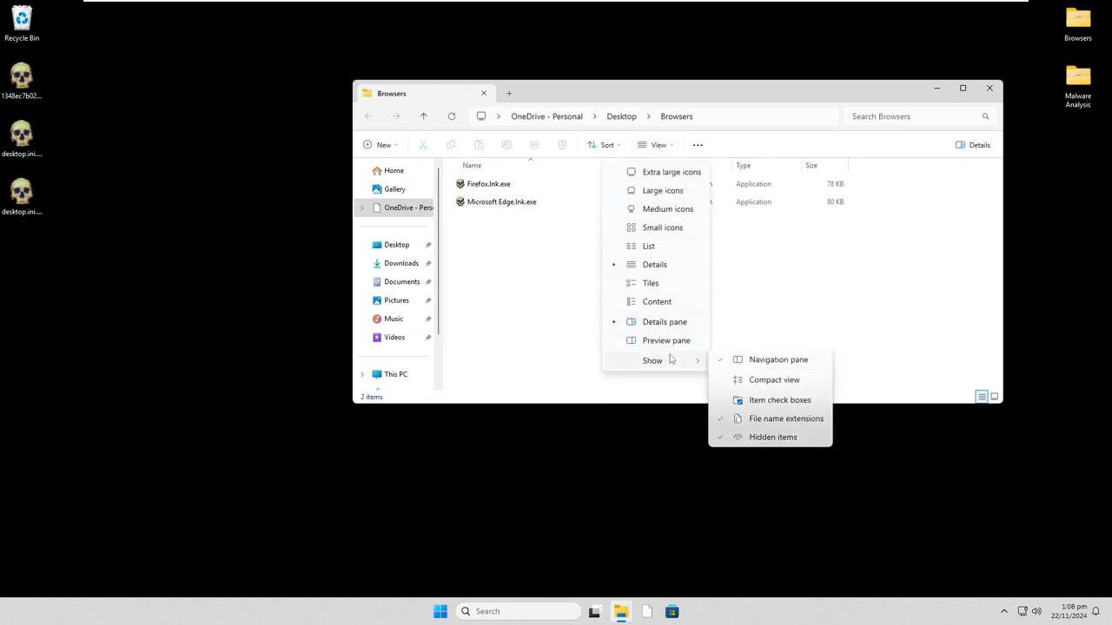
left_click(769, 422)
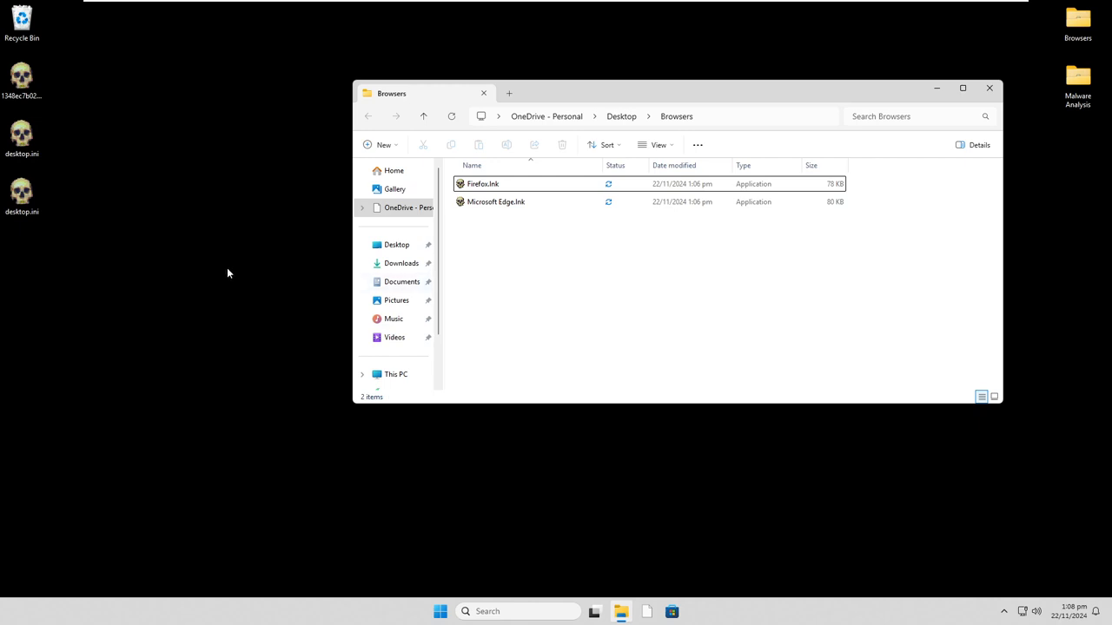
left_click_drag(219, 354, 210, 378)
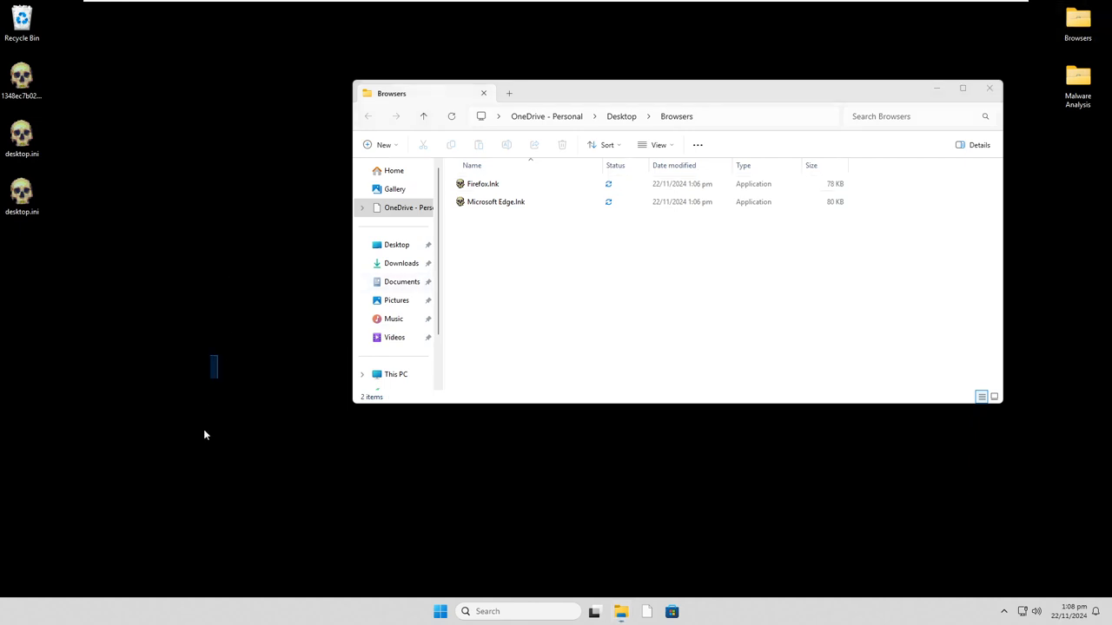
- Show file name extensions again in the Browsers folder and minimise its window
left_click(527, 186)
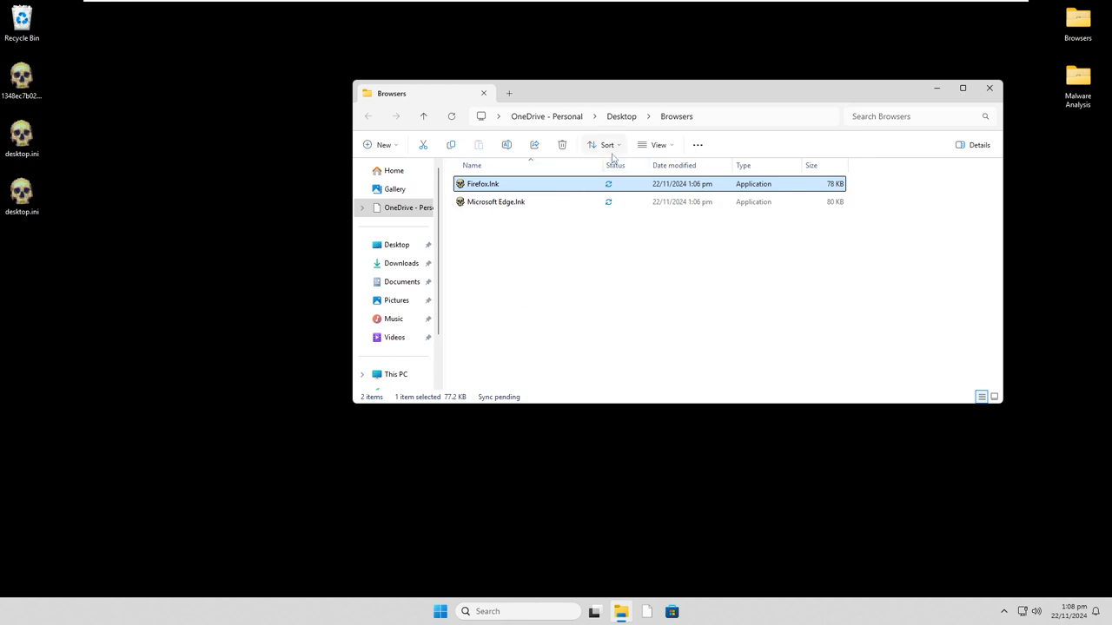
left_click(669, 146)
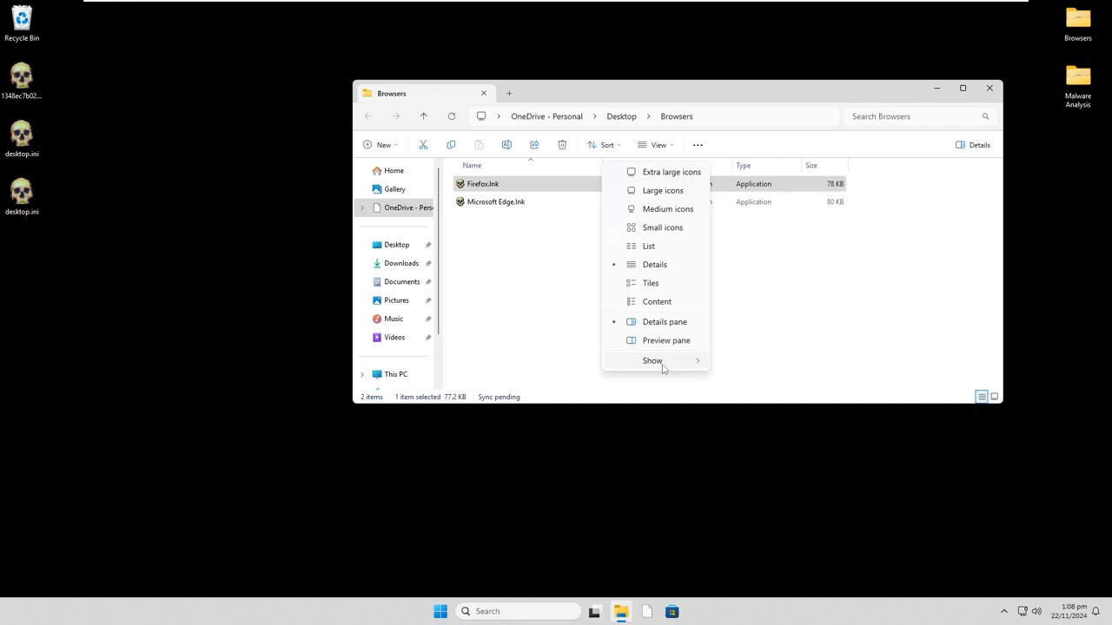
mouse_move(662, 369)
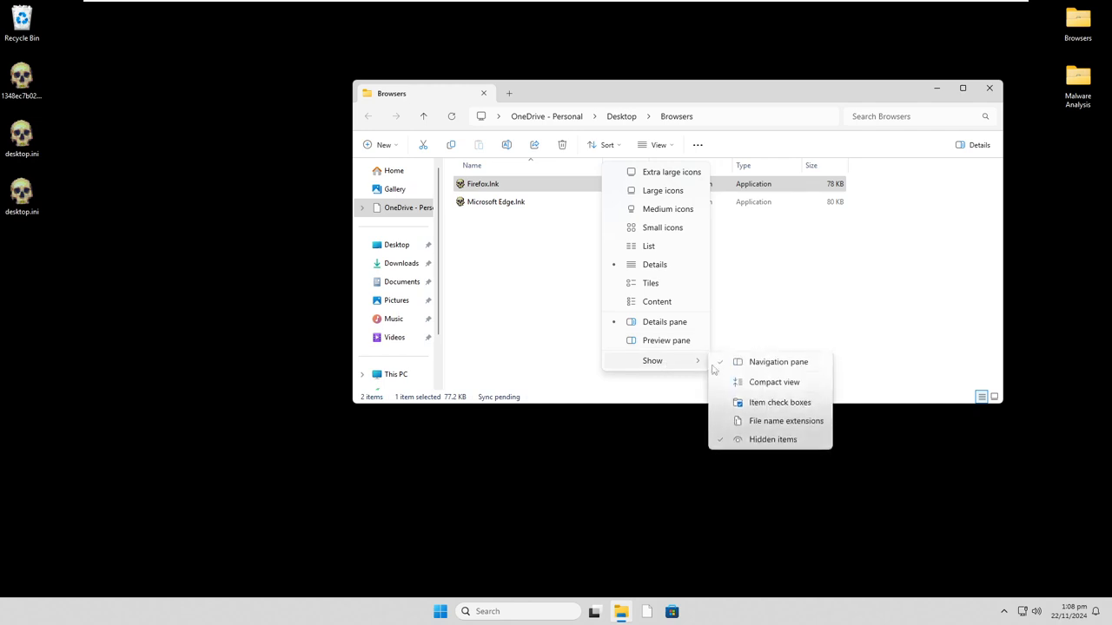
left_click(781, 422)
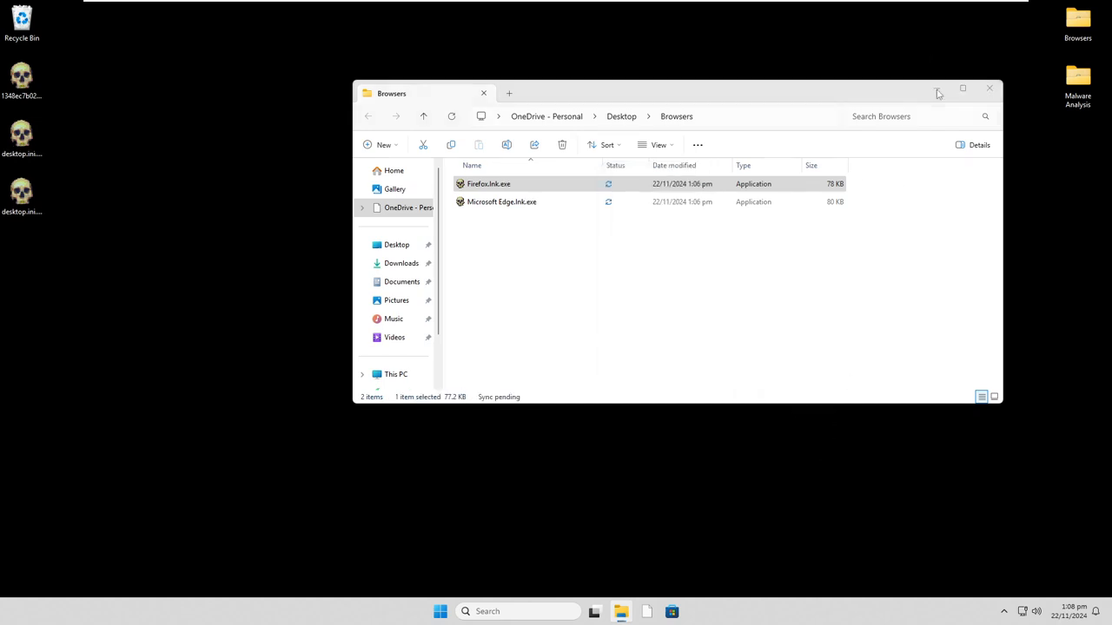
left_click(936, 89)
- Search Windows for "files", "my computer" and "this pc" to find a way into the file system, then close the search
left_click(521, 611)
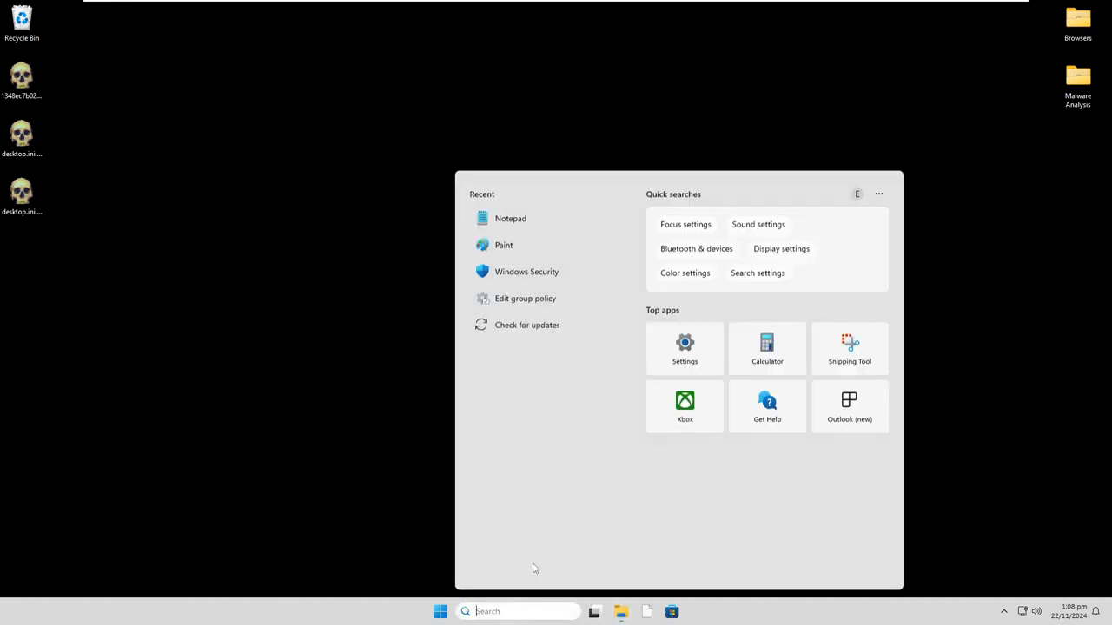
type("files")
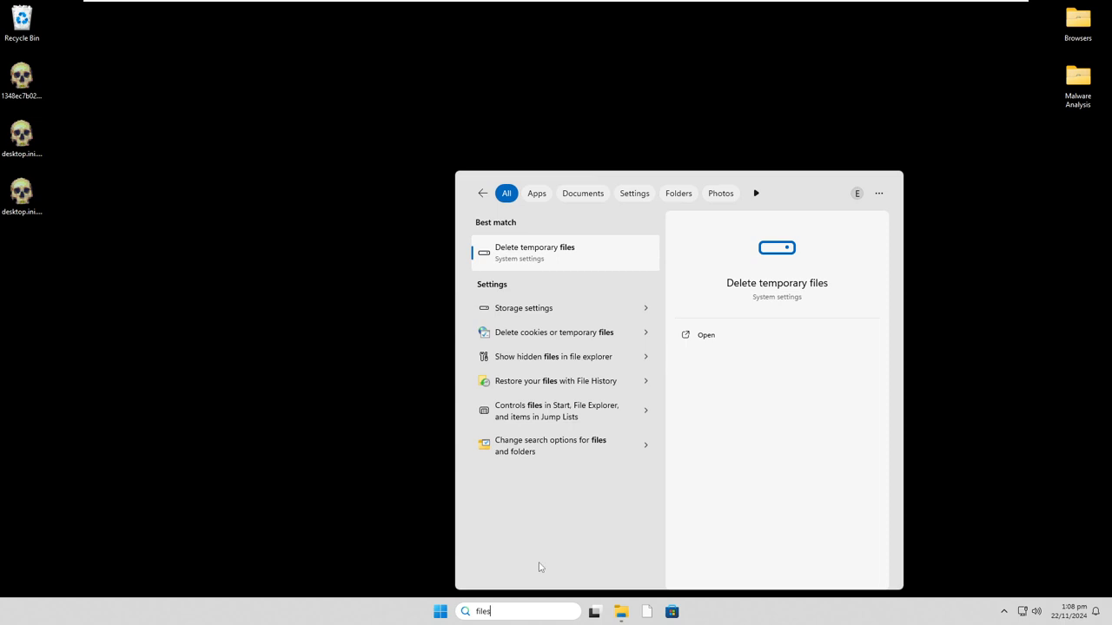
key("ctrl+a")
type("c:")
key("BackSpace")
key("BackSpace")
type("my computer")
key("ctrl+a")
key("BackSpace")
type("this pc")
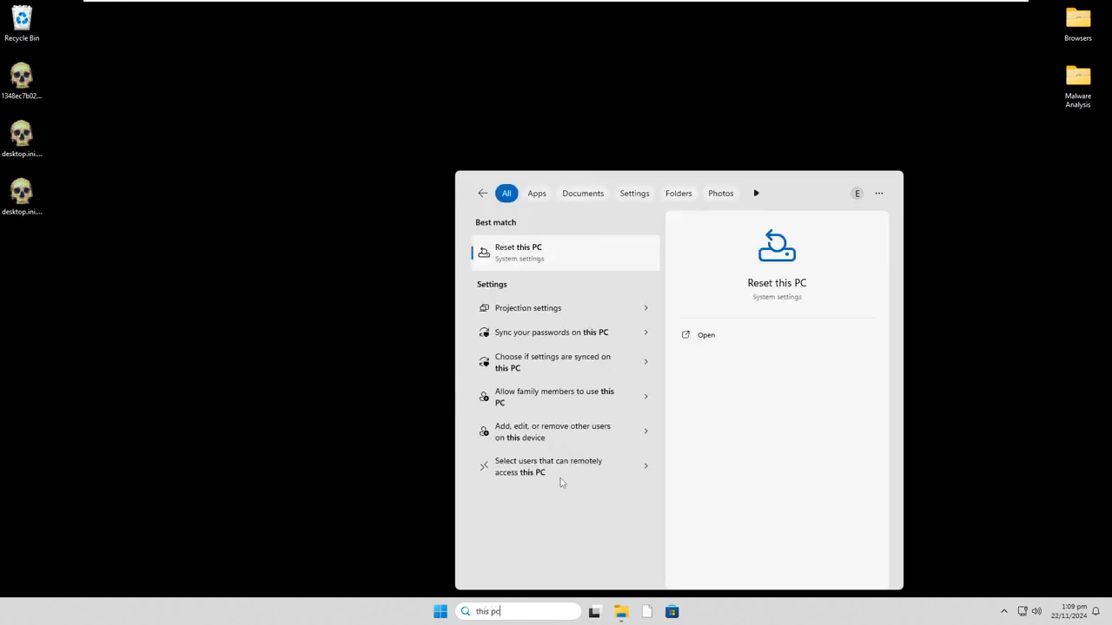
key("ctrl+a")
key("BackSpace")
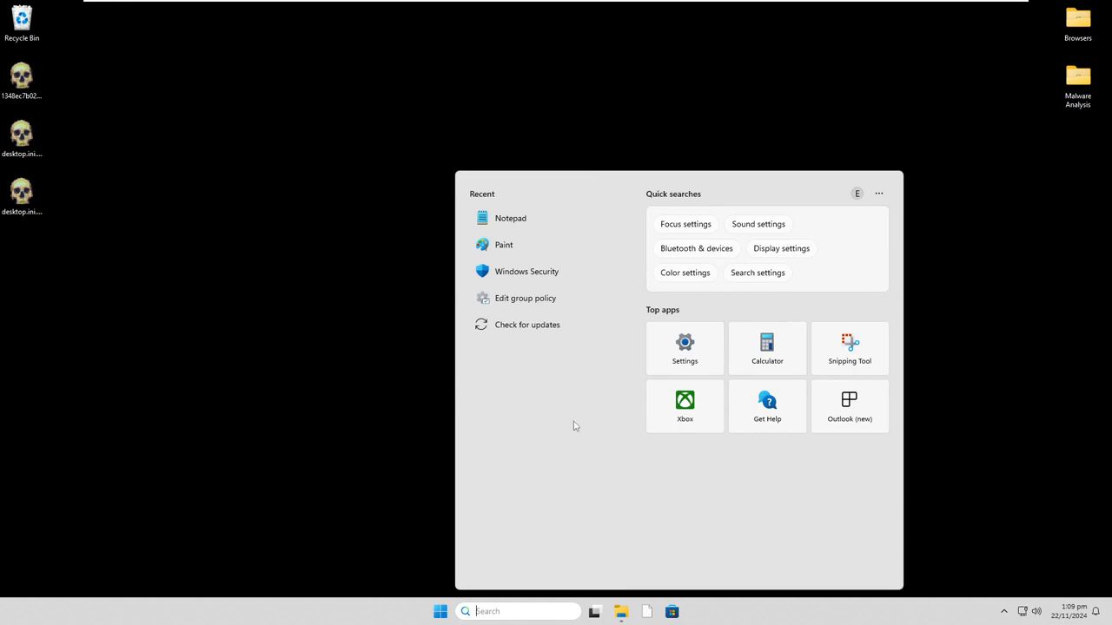
left_click(216, 330)
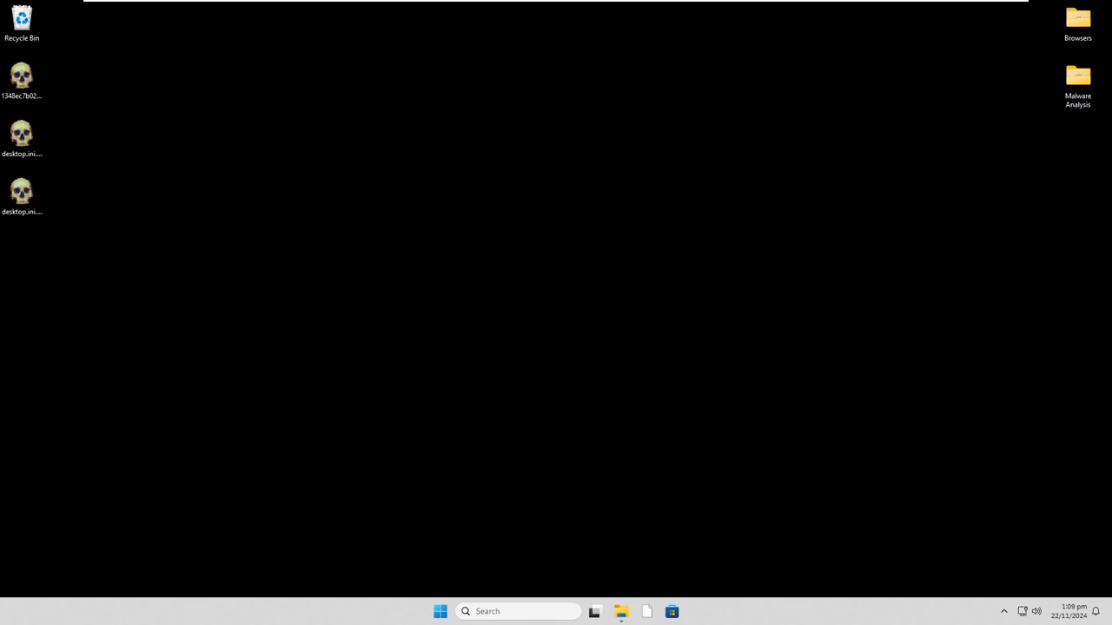
left_click_drag(285, 362, 408, 225)
left_click_drag(305, 351, 198, 490)
left_click_drag(261, 425, 756, 325)
left_click_drag(589, 421, 353, 479)
- Open Task Manager to check which processes are running after the reboot
right_click(757, 615)
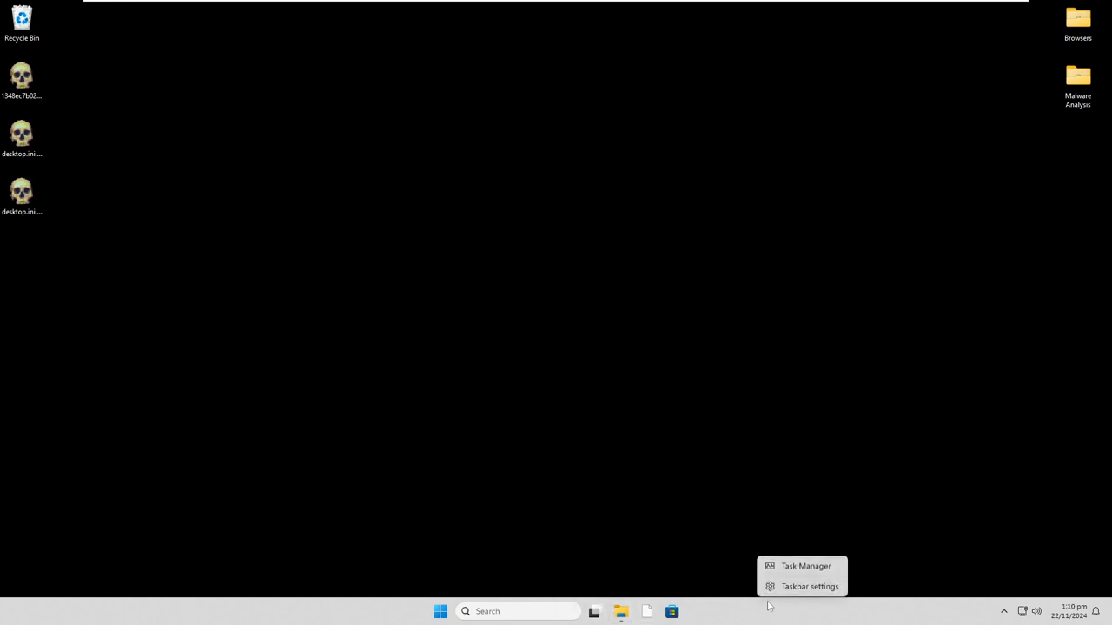
left_click(780, 547)
right_click(756, 606)
left_click(782, 566)
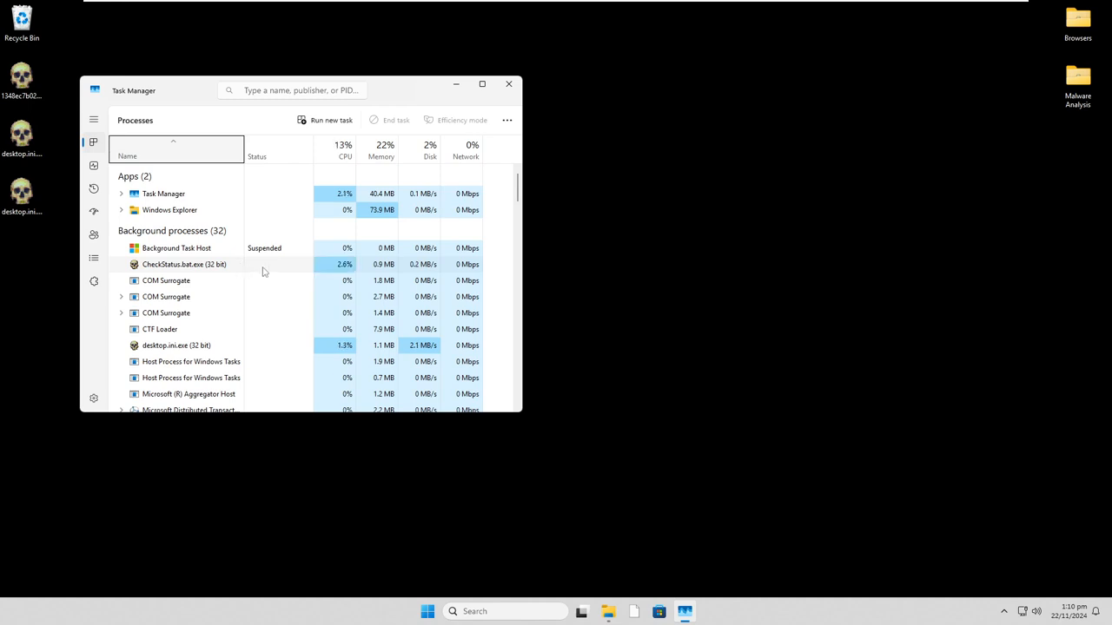
- Examine the full list of running processes for entries belonging to the malware, then return to the start of the list
left_click(218, 283)
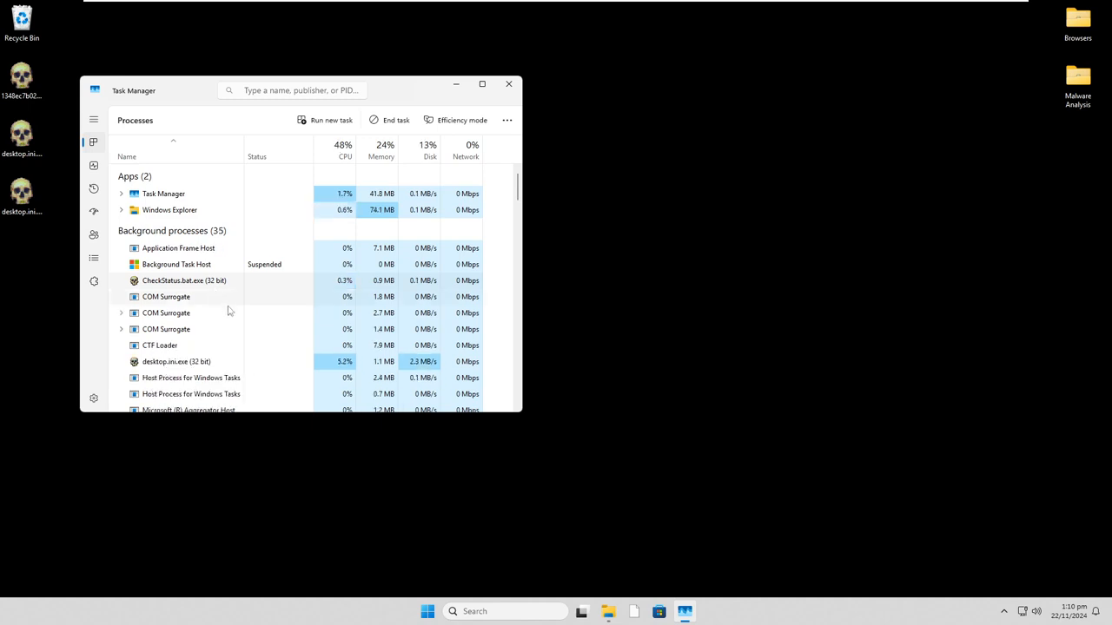
scroll(216, 370, "down", 3)
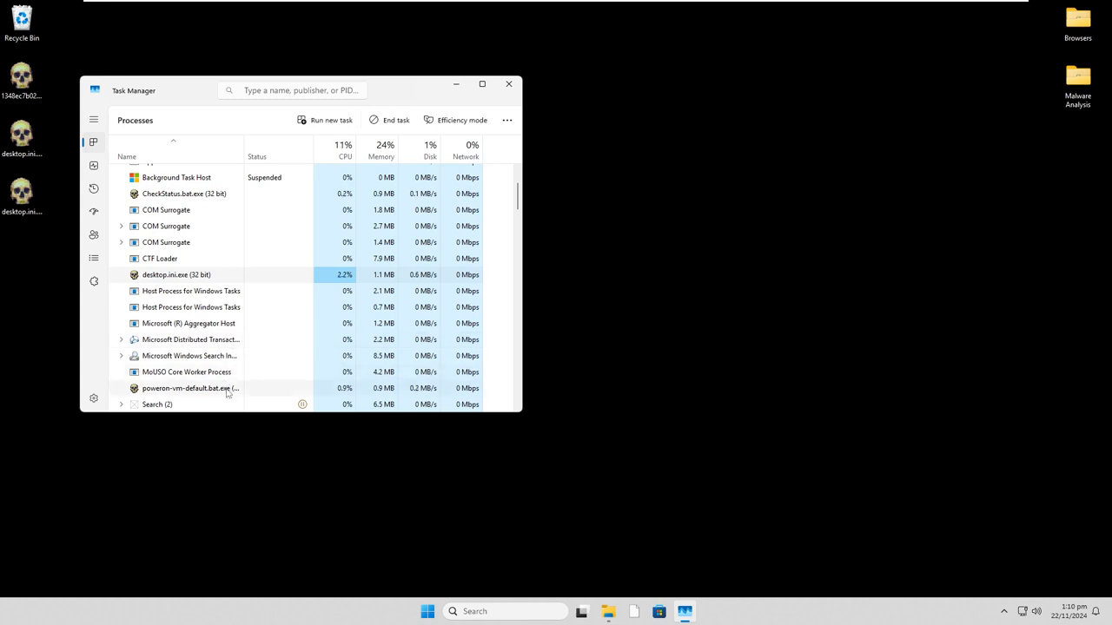
scroll(252, 380, "down", 1)
scroll(254, 381, "down", 3)
scroll(255, 380, "up", 1)
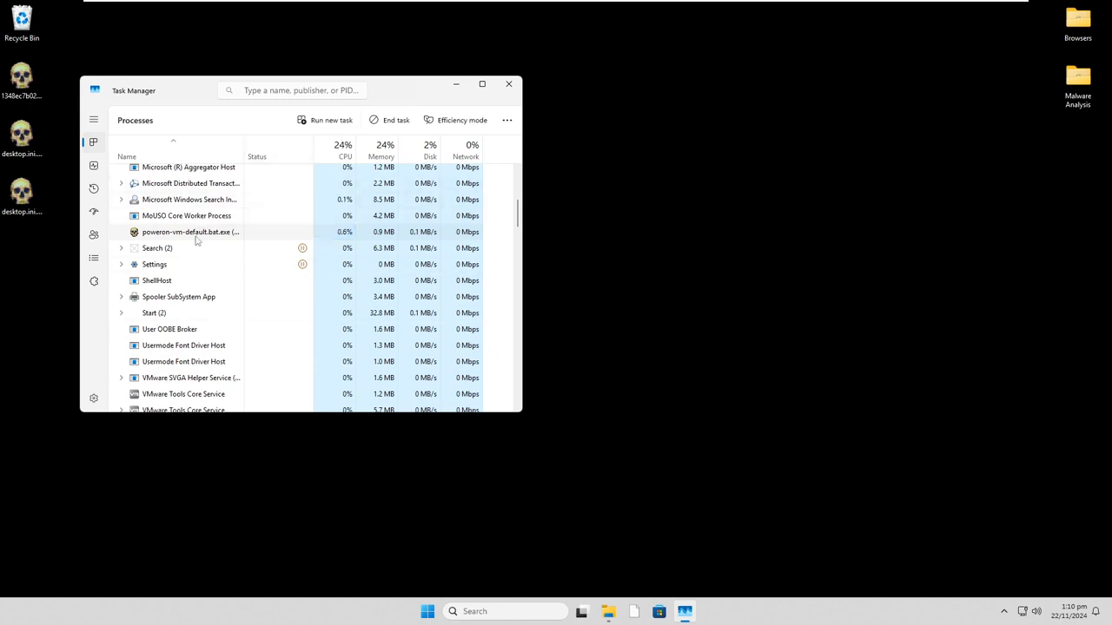
scroll(235, 242, "down", 4)
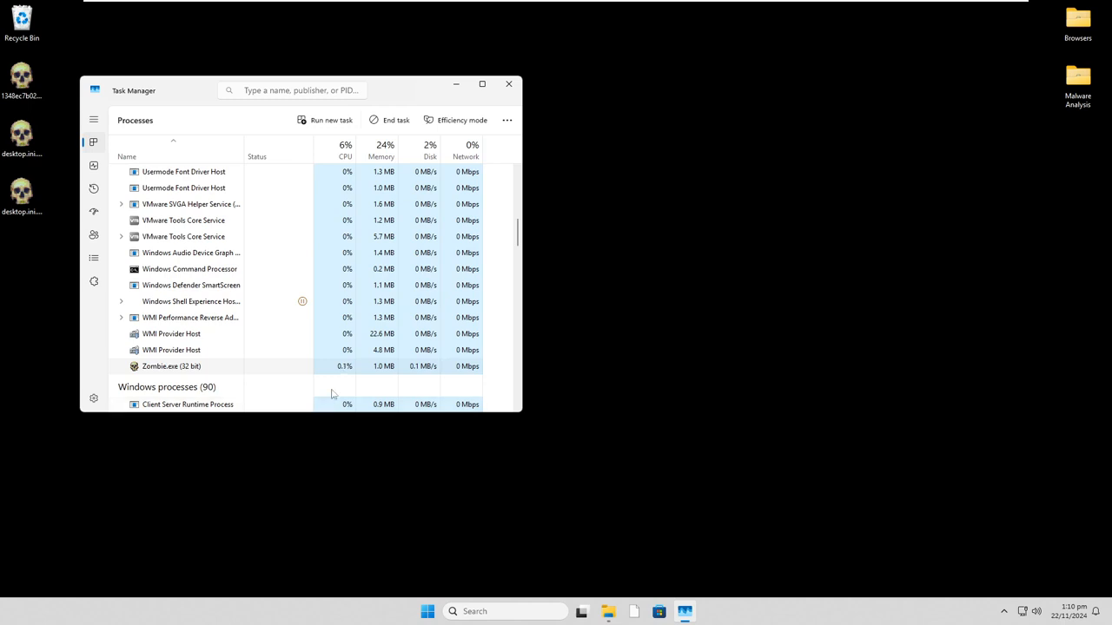
scroll(322, 365, "down", 3)
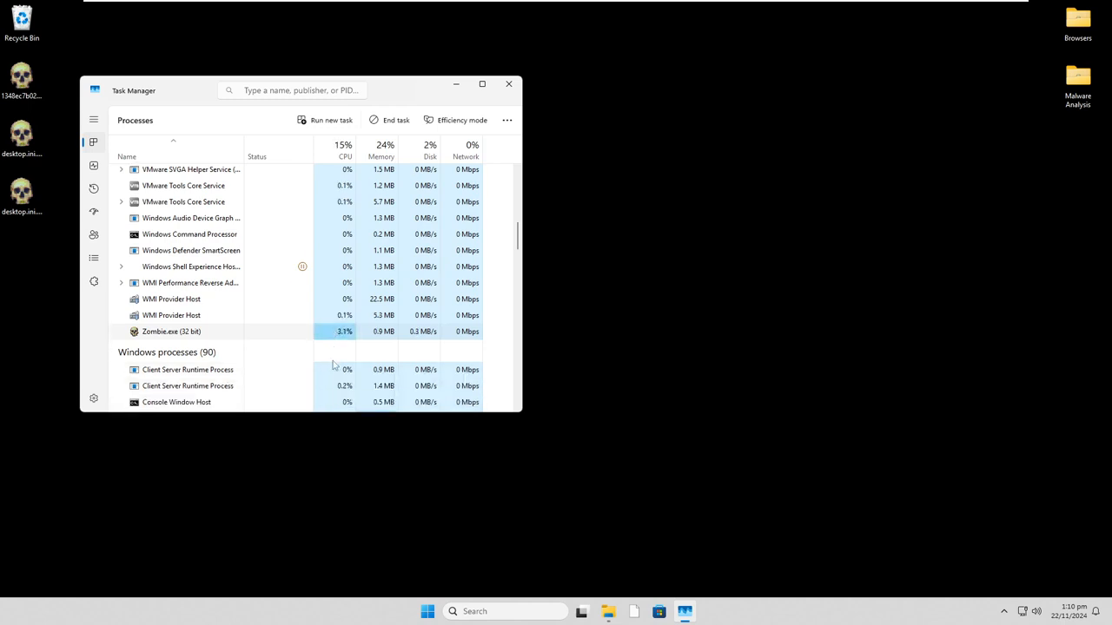
scroll(316, 349, "down", 8)
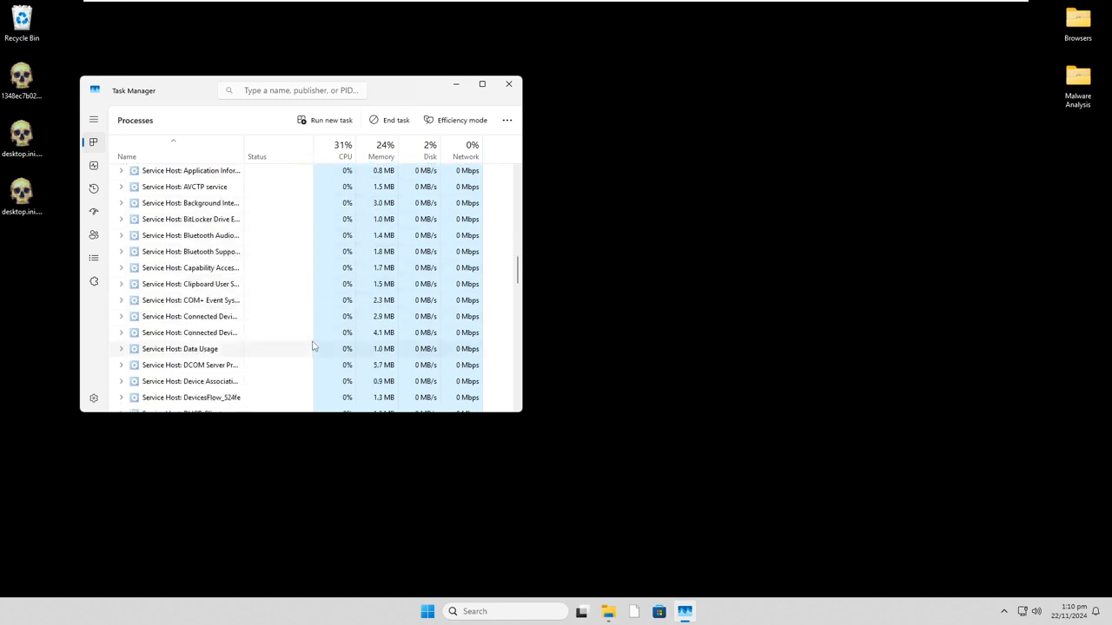
scroll(313, 342, "down", 10)
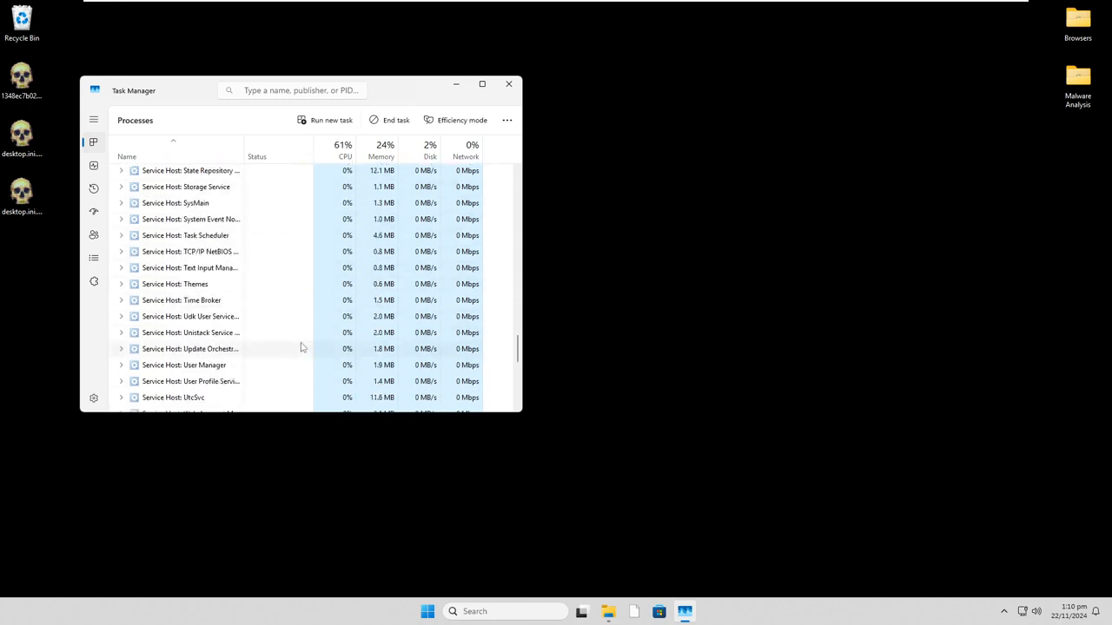
scroll(277, 365, "down", 3)
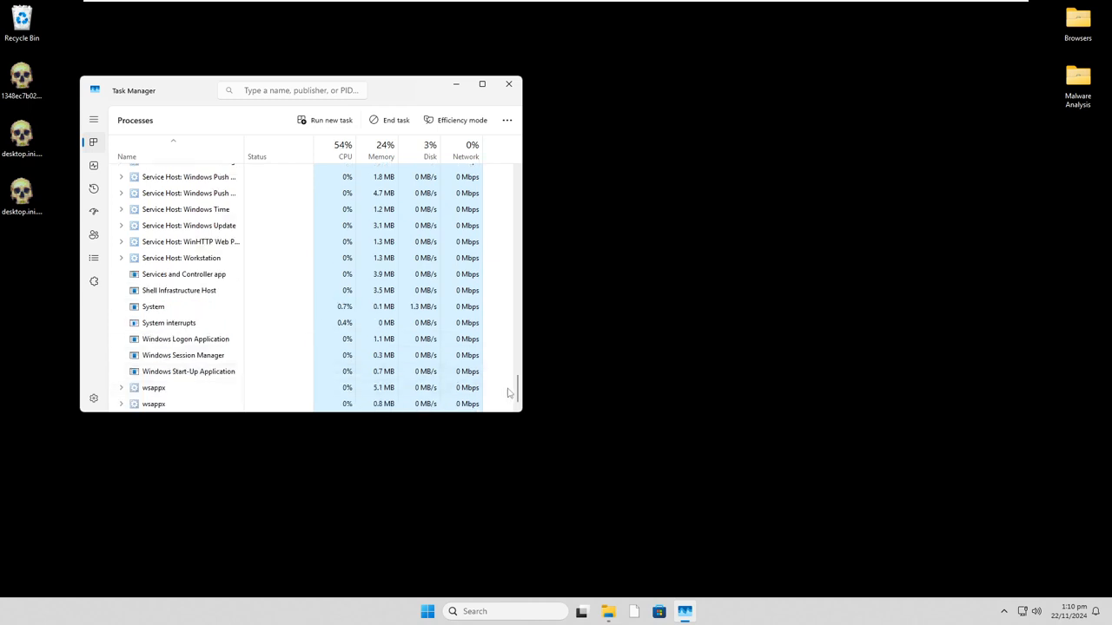
left_click_drag(519, 377, 511, 179)
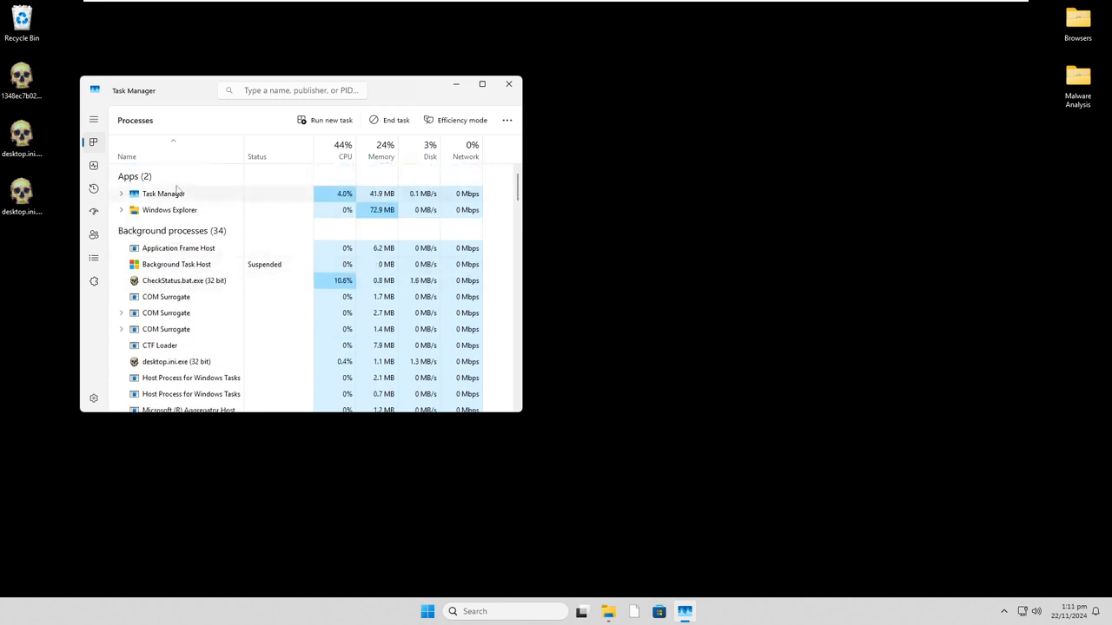
- View the CPU performance graph, sort the running processes by highest CPU usage, and minimise Task Manager
left_click(94, 167)
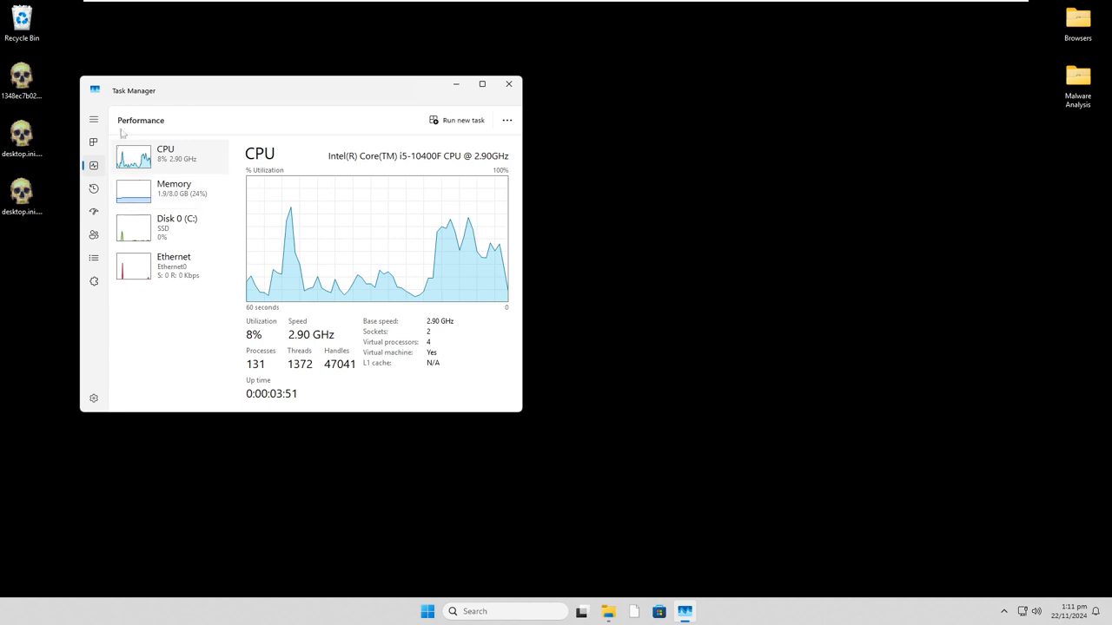
left_click(94, 143)
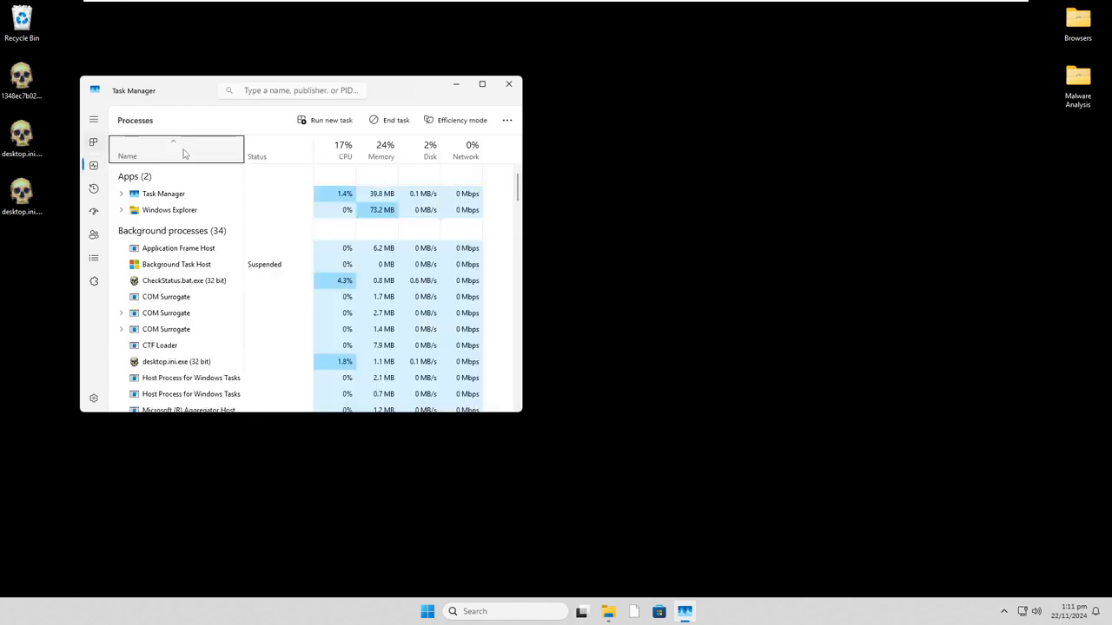
left_click(340, 155)
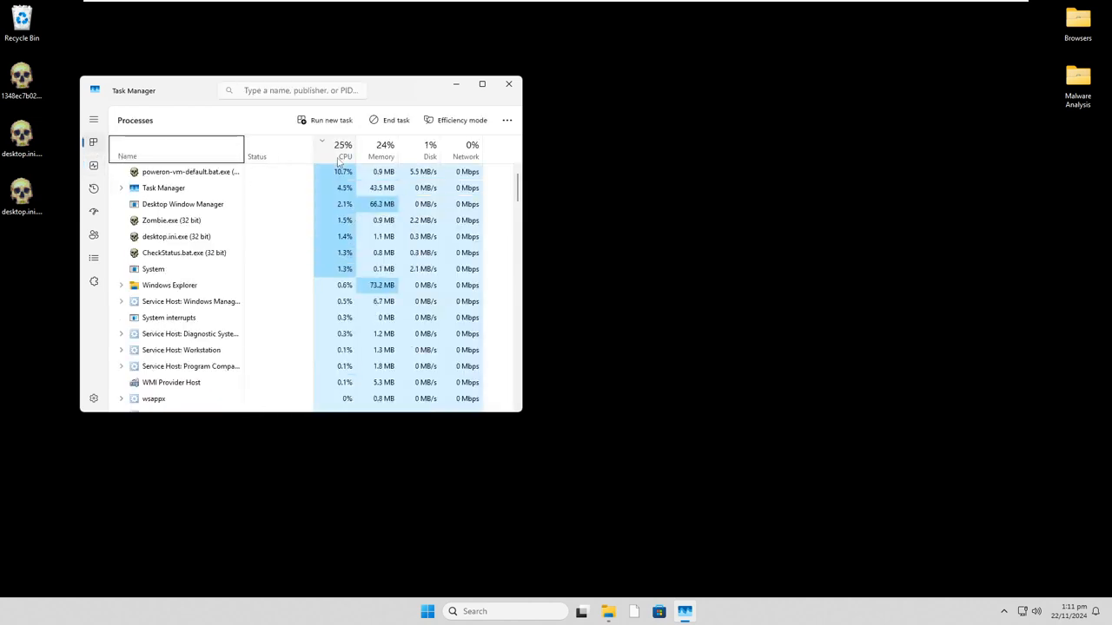
left_click(465, 87)
left_click_drag(347, 220, 446, 408)
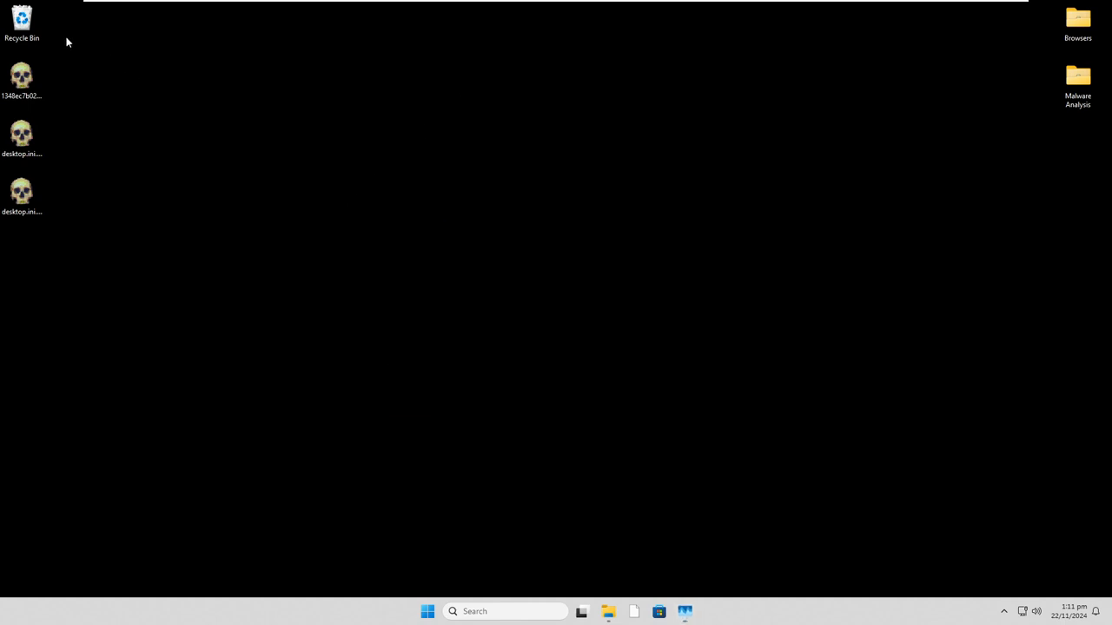
- Open the Recycle Bin and widen the Size column to inspect the full file sizes of the first two items
double_click(21, 24)
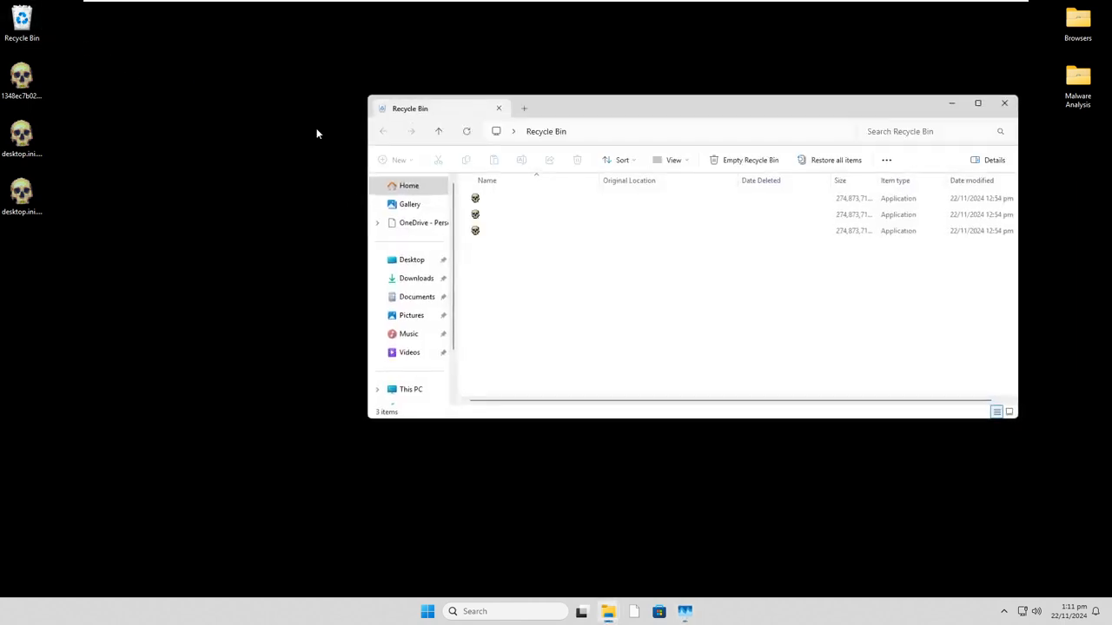
left_click_drag(642, 402, 712, 402)
left_click_drag(858, 181, 956, 181)
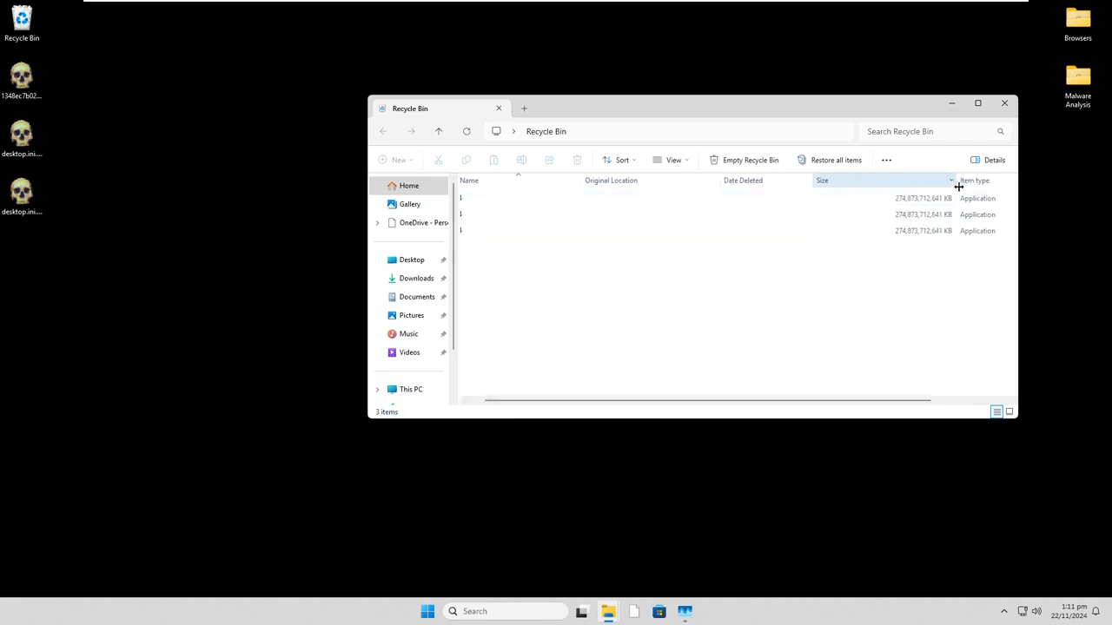
left_click(939, 199)
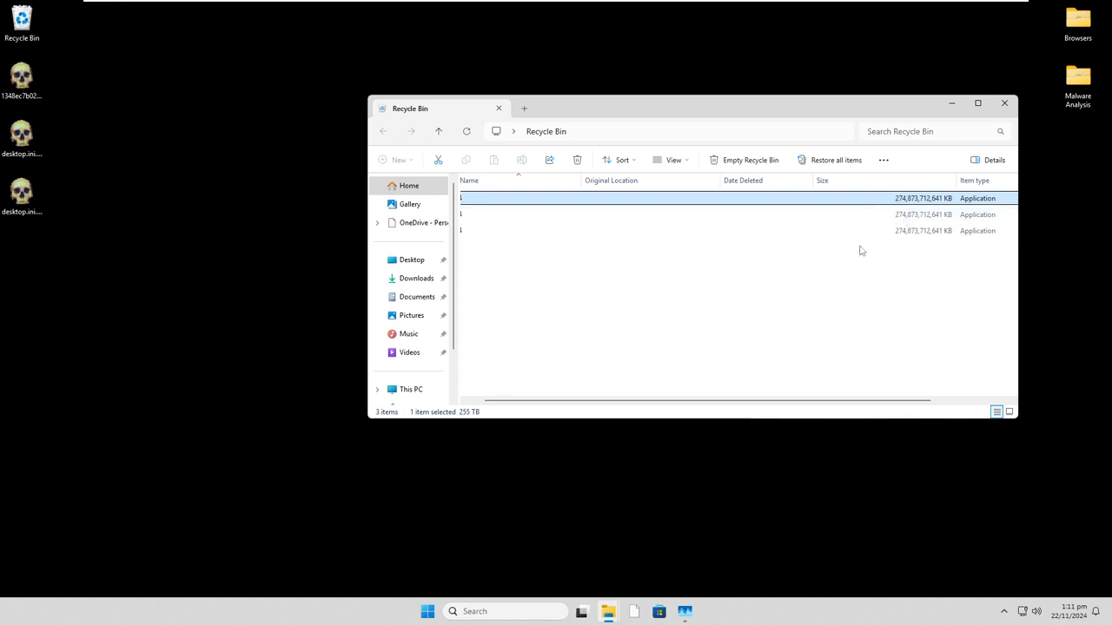
left_click(902, 217)
- Try to restore the second item in the Recycle Bin
left_click_drag(749, 404, 568, 385)
right_click(503, 217)
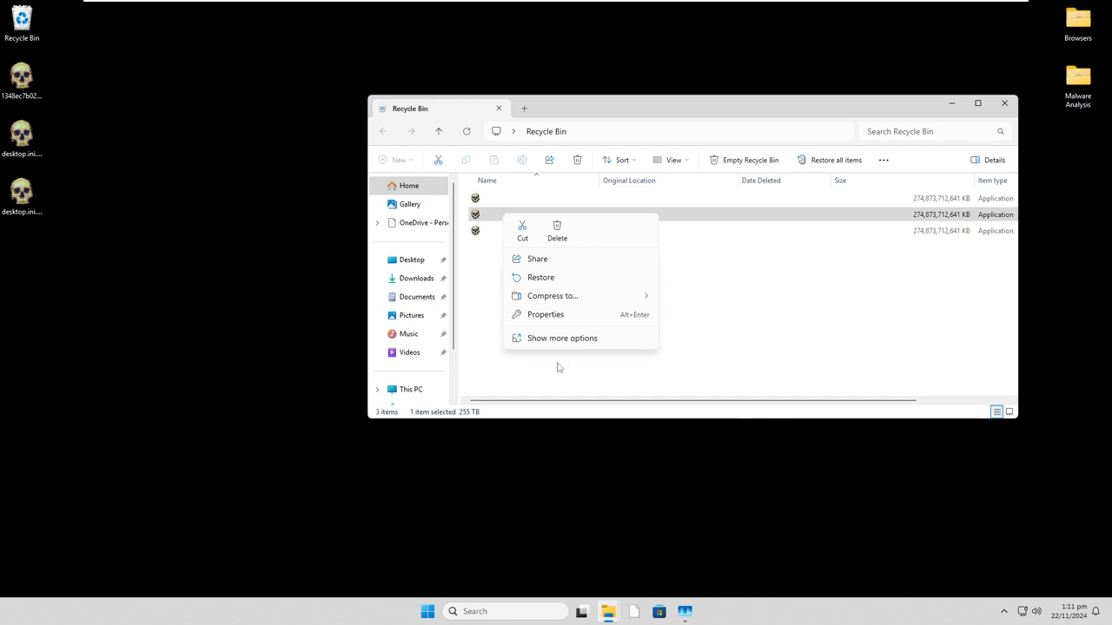
left_click(548, 278)
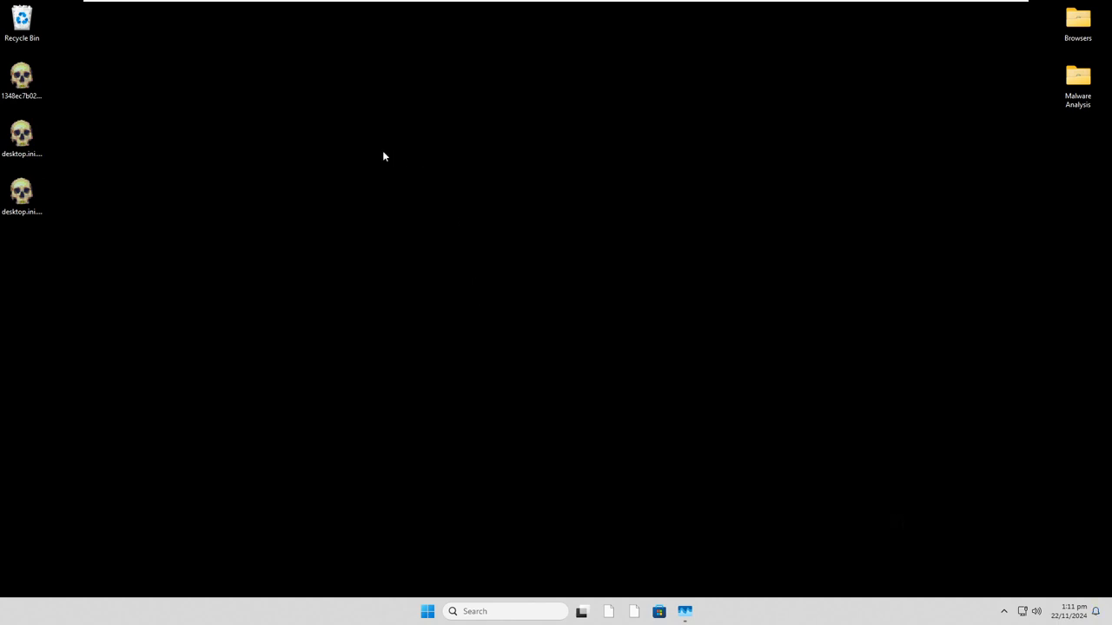
- Reopen the Recycle Bin and try to restore its third item
double_click(12, 29)
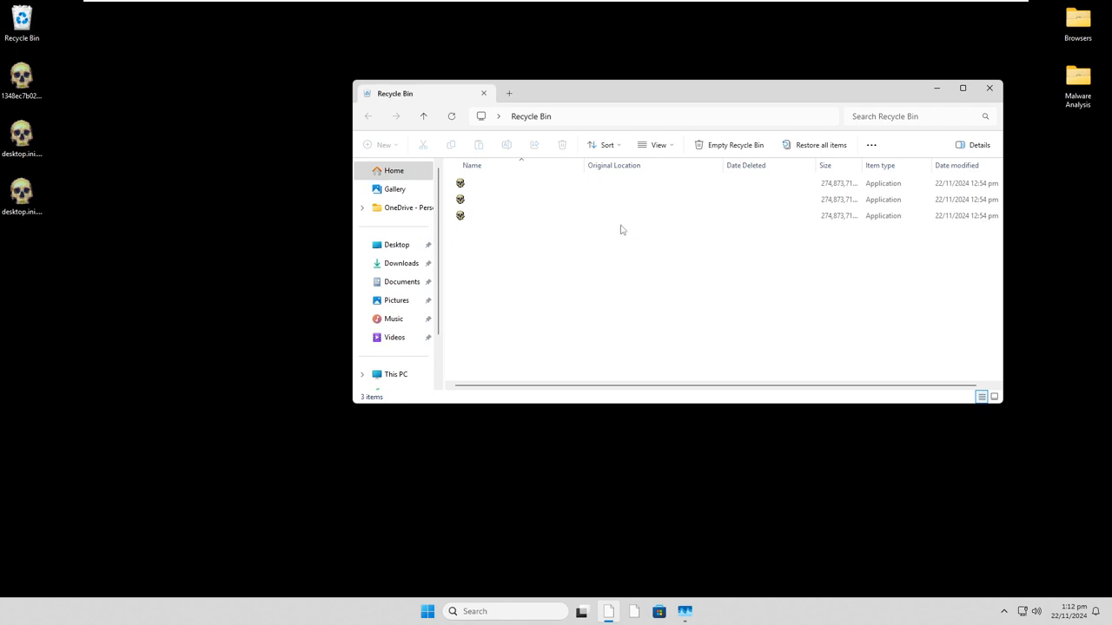
right_click(491, 230)
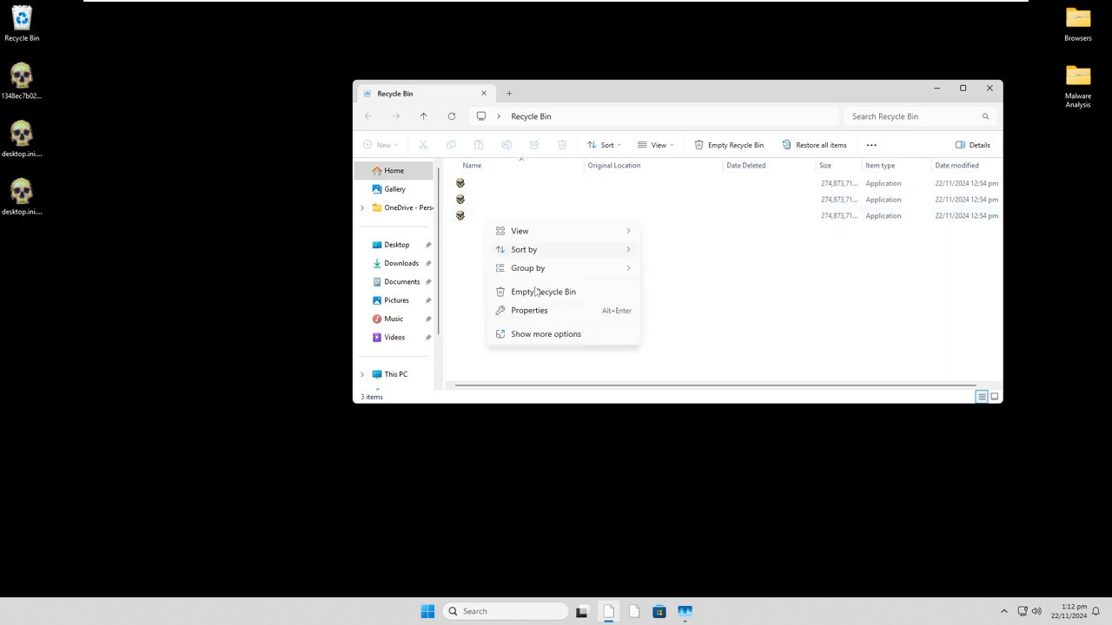
left_click(472, 218)
left_click(472, 217)
right_click(472, 218)
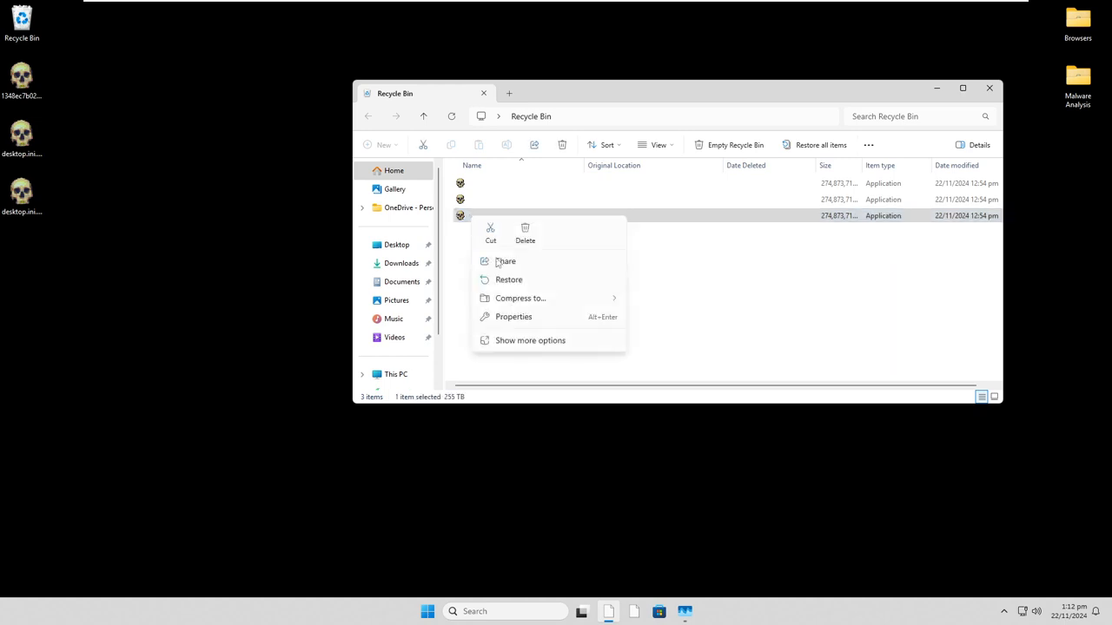
left_click(518, 288)
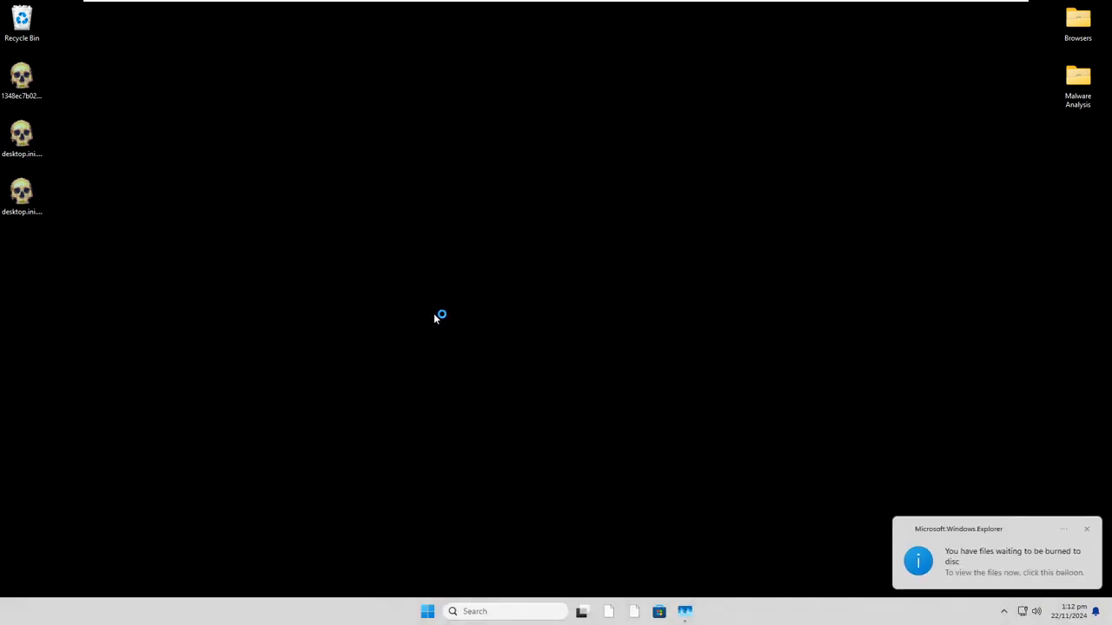
- Reopen the Recycle Bin window and browse from it to the Desktop folder and the Pictures folder
double_click(24, 39)
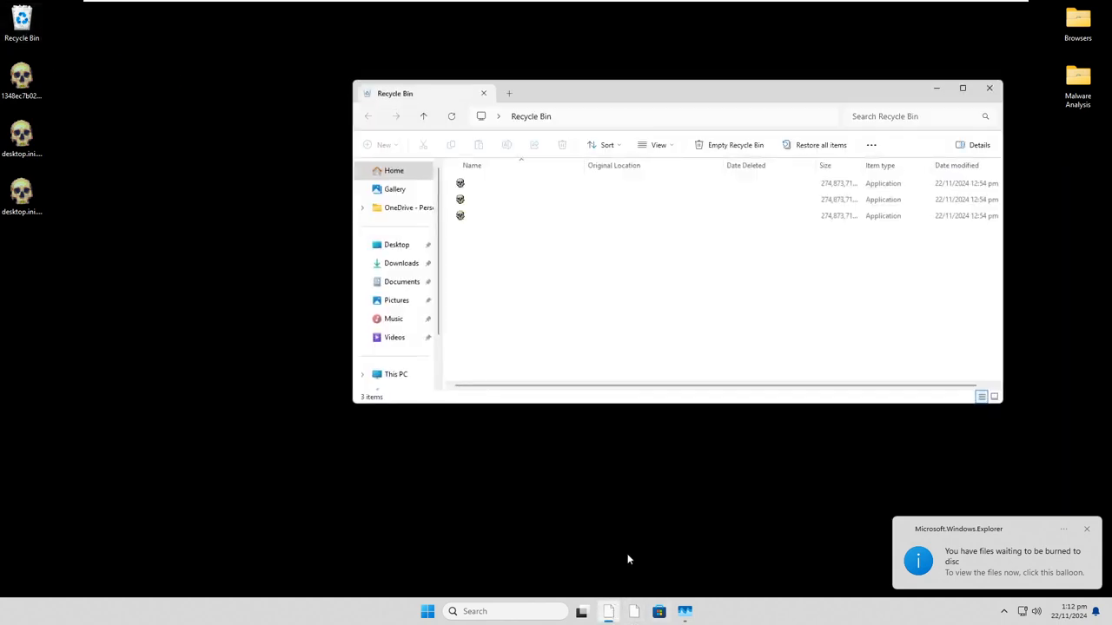
left_click_drag(572, 97, 494, 74)
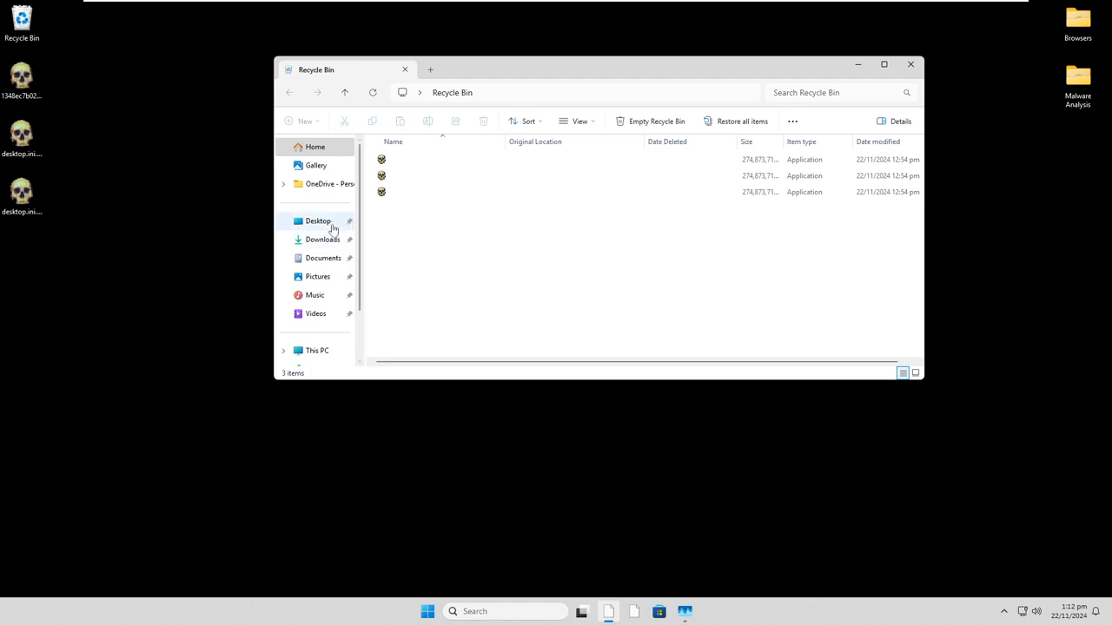
left_click(330, 224)
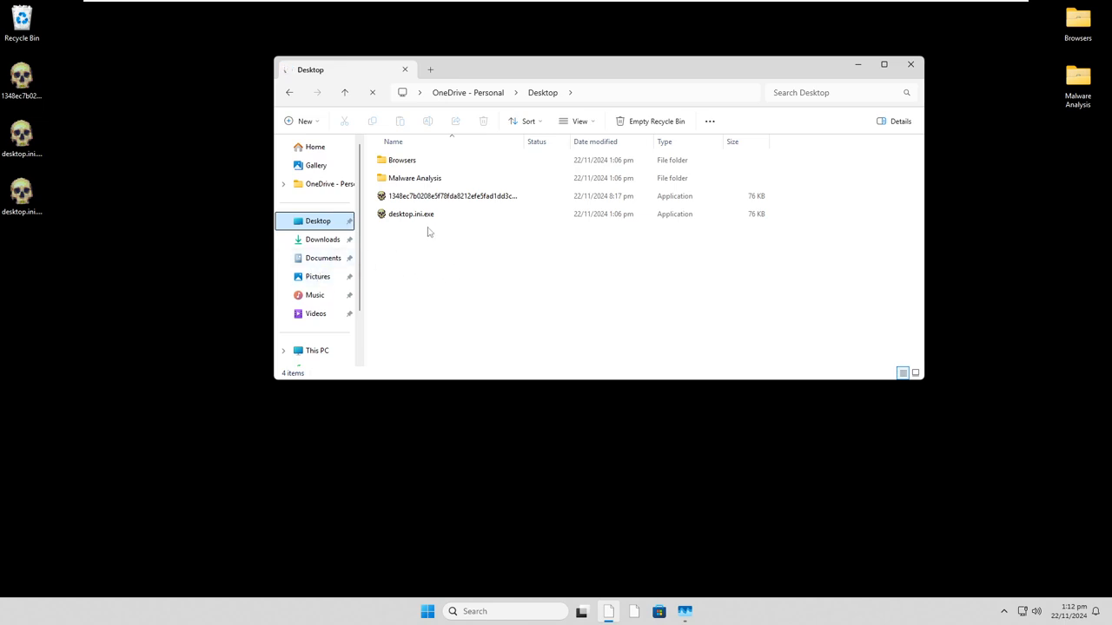
left_click(318, 278)
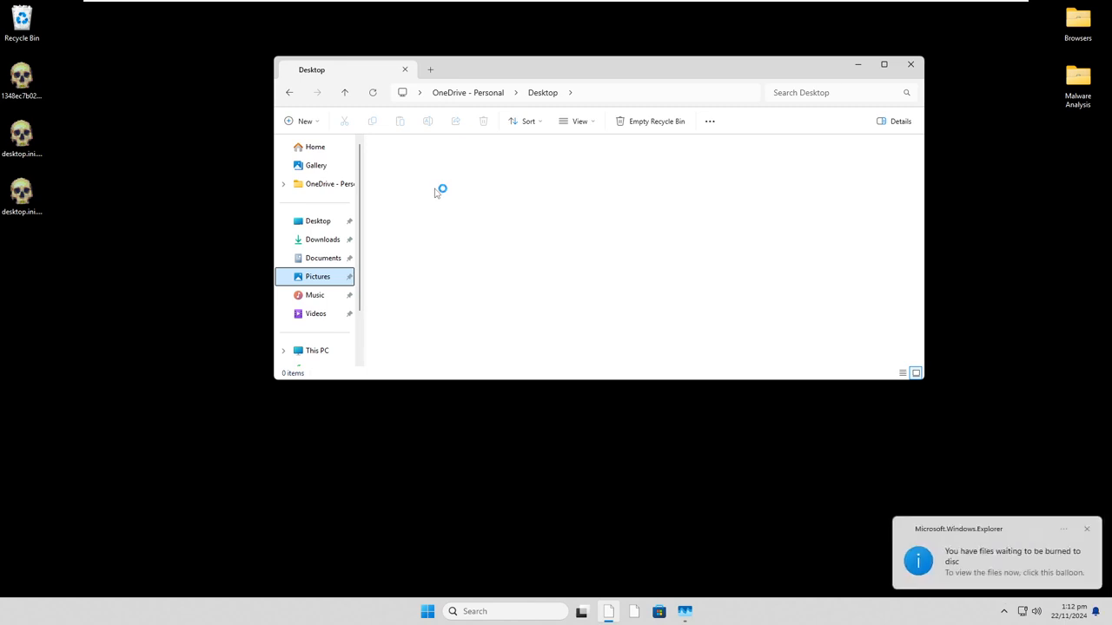
- View the files waiting to be burned on the DVD drive, and test launching setup.exe with permission before dismissing its window
left_click(971, 573)
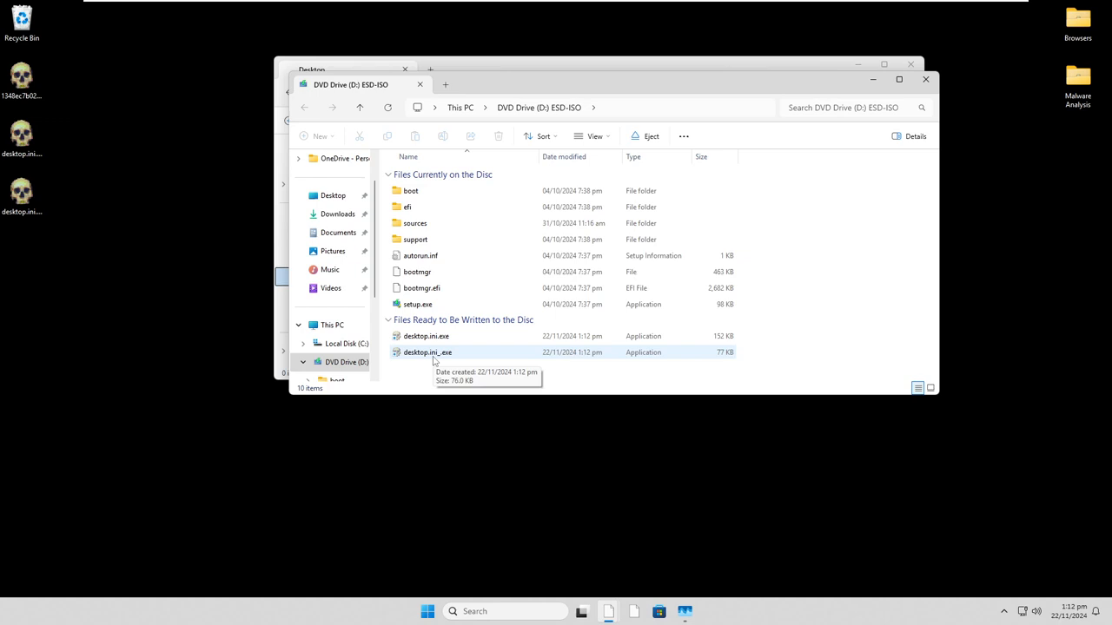
double_click(428, 304)
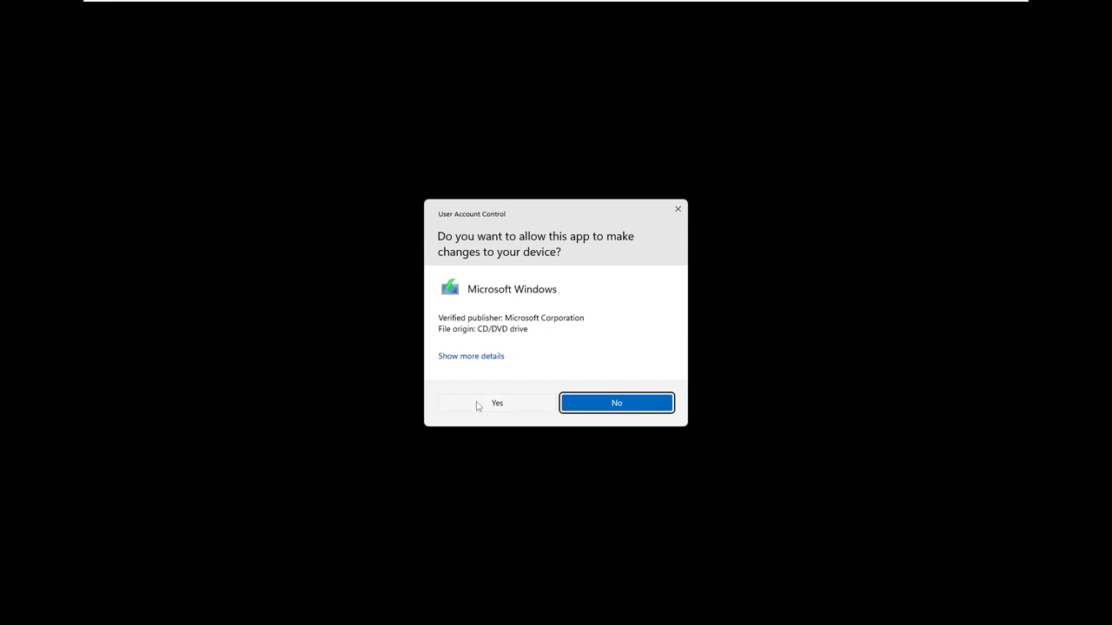
left_click(478, 402)
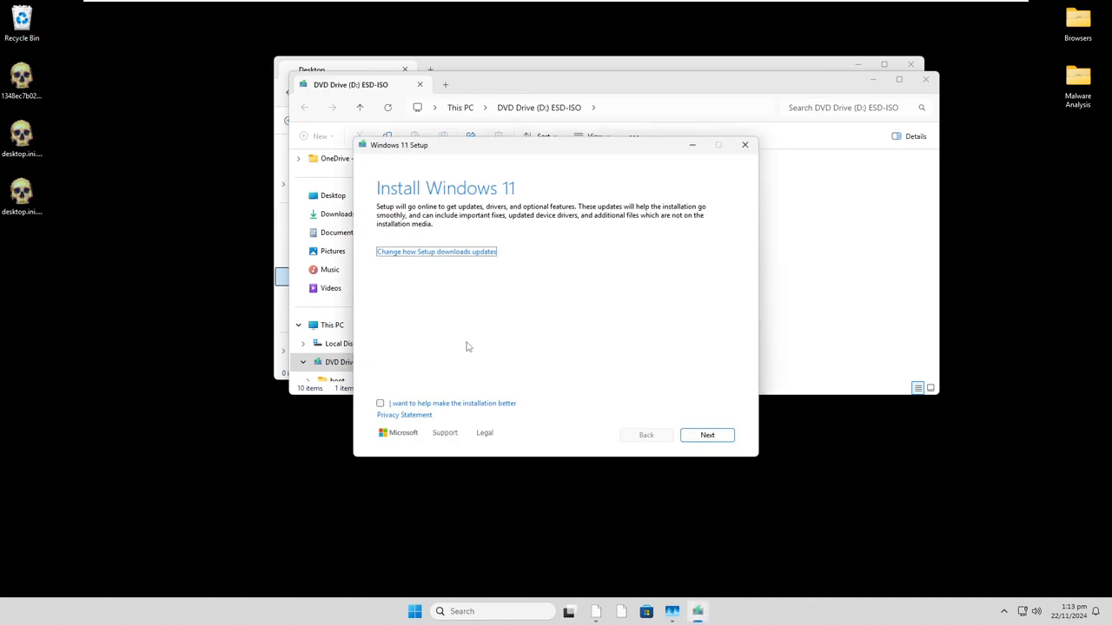
left_click(741, 149)
left_click(557, 346)
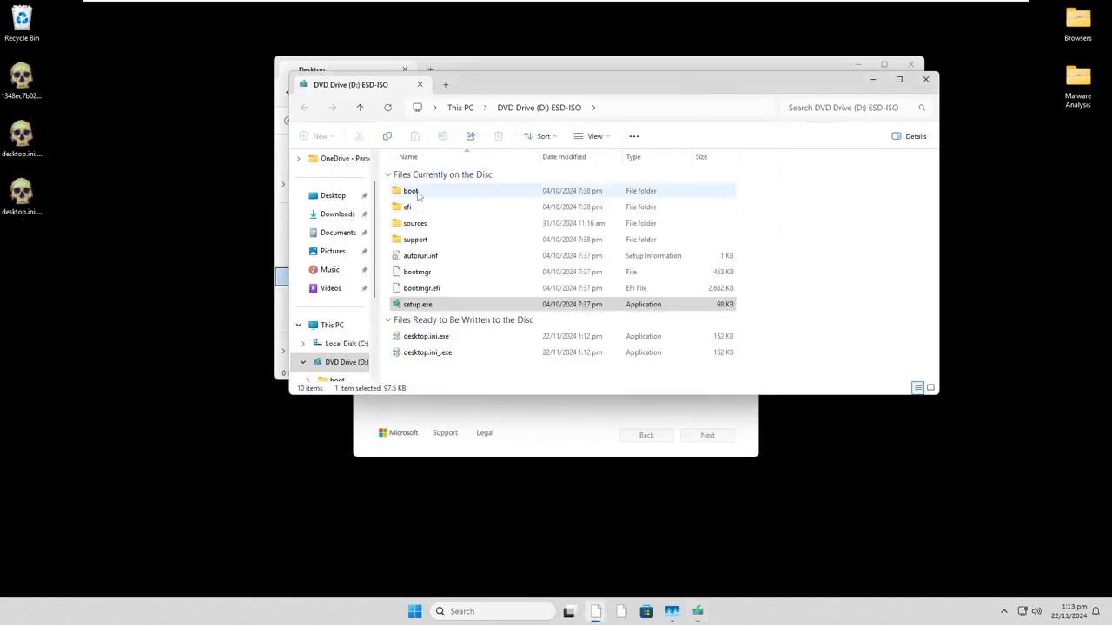
left_click(869, 82)
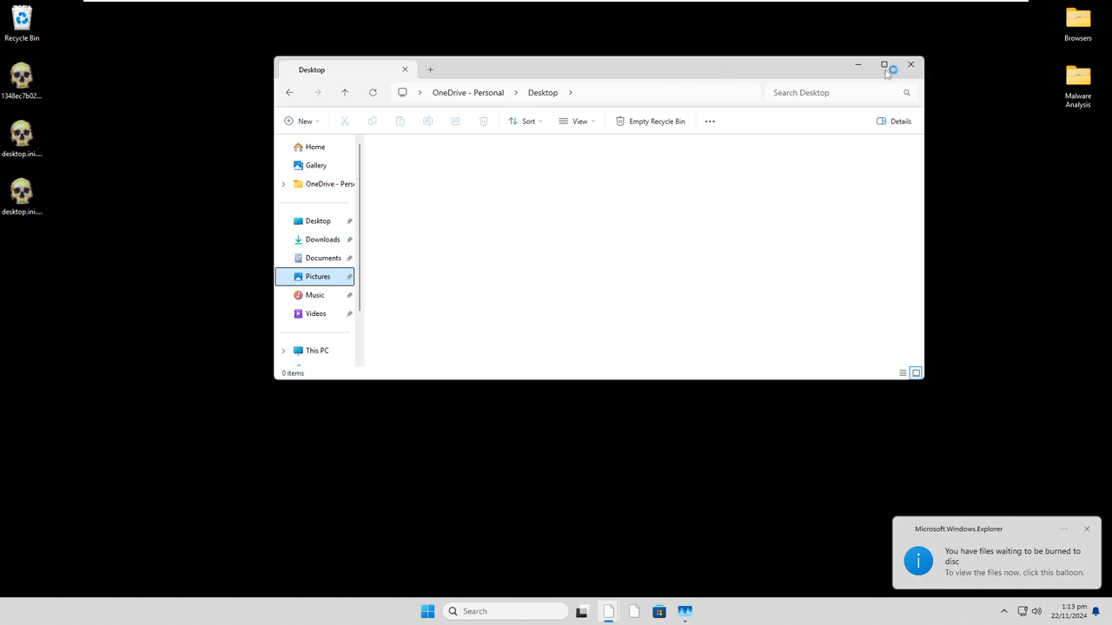
- Reopen the Recycle Bin and check the available actions for its second item, dismissing them without choosing any
double_click(26, 31)
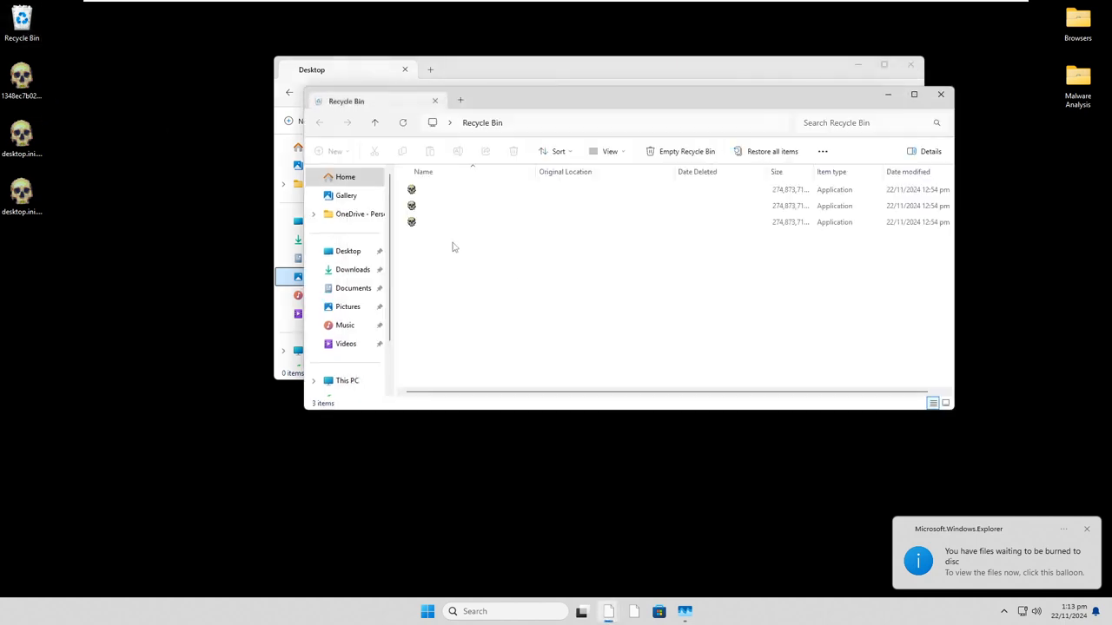
left_click(501, 206)
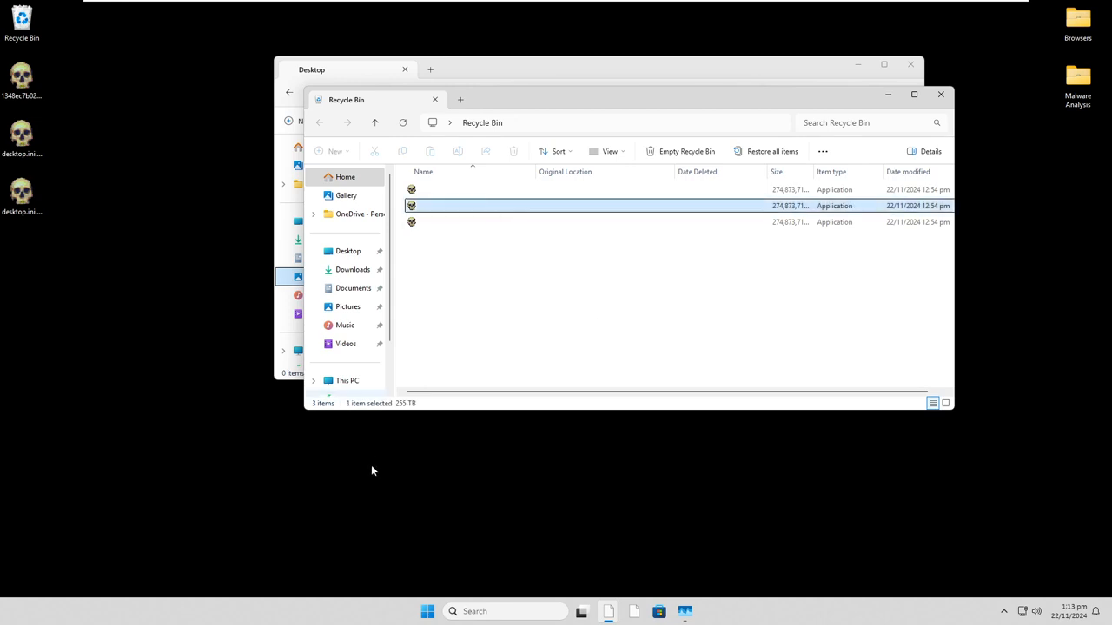
right_click(457, 210)
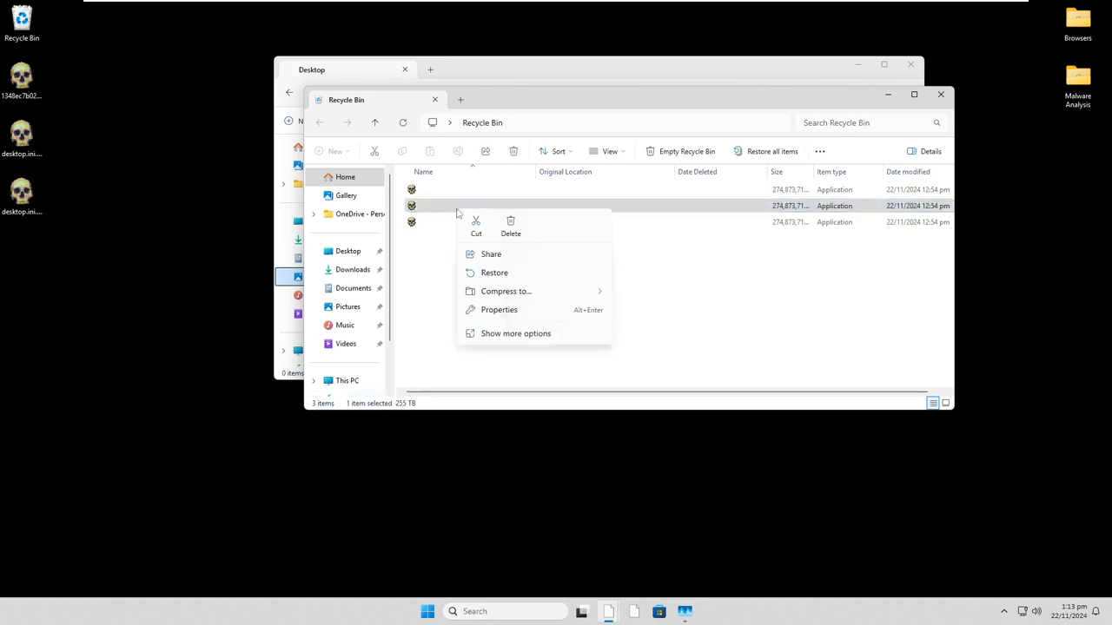
left_click(752, 382)
left_click(752, 382)
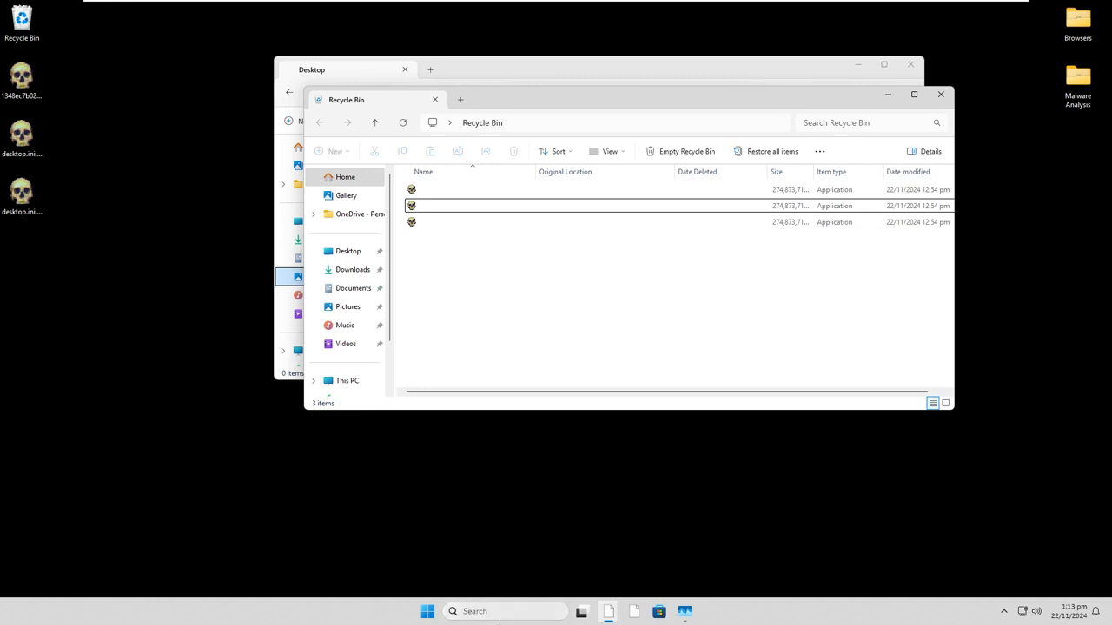
- Search Windows for "reset" to check for the Reset this PC option, and close the search without opening it
left_click(507, 618)
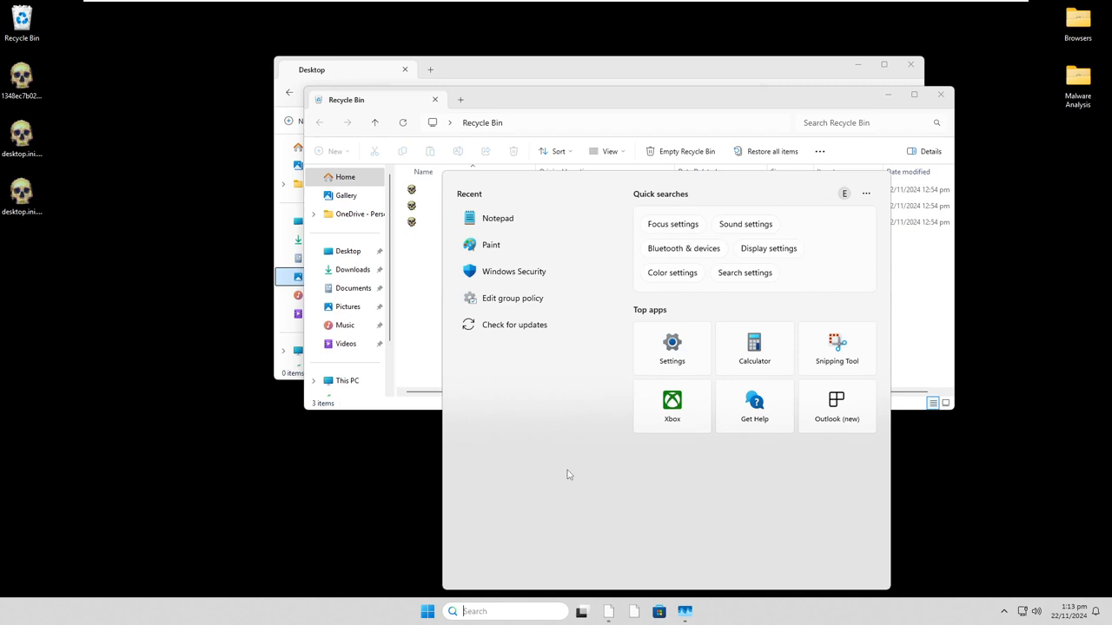
left_click(397, 501)
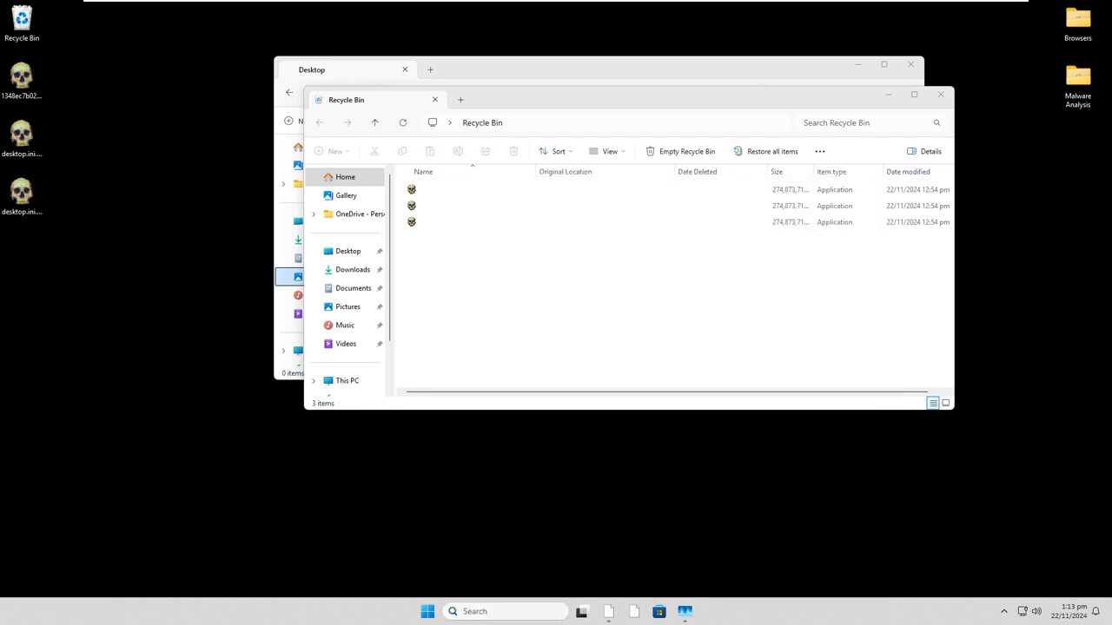
key("super+s")
type("reset this PC")
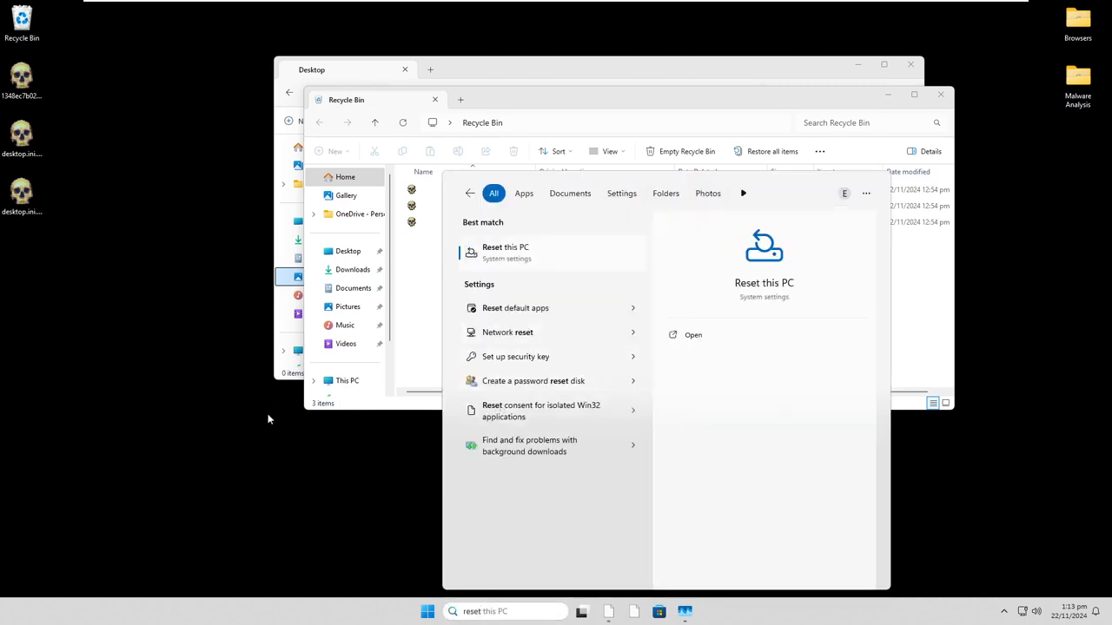
left_click(268, 419)
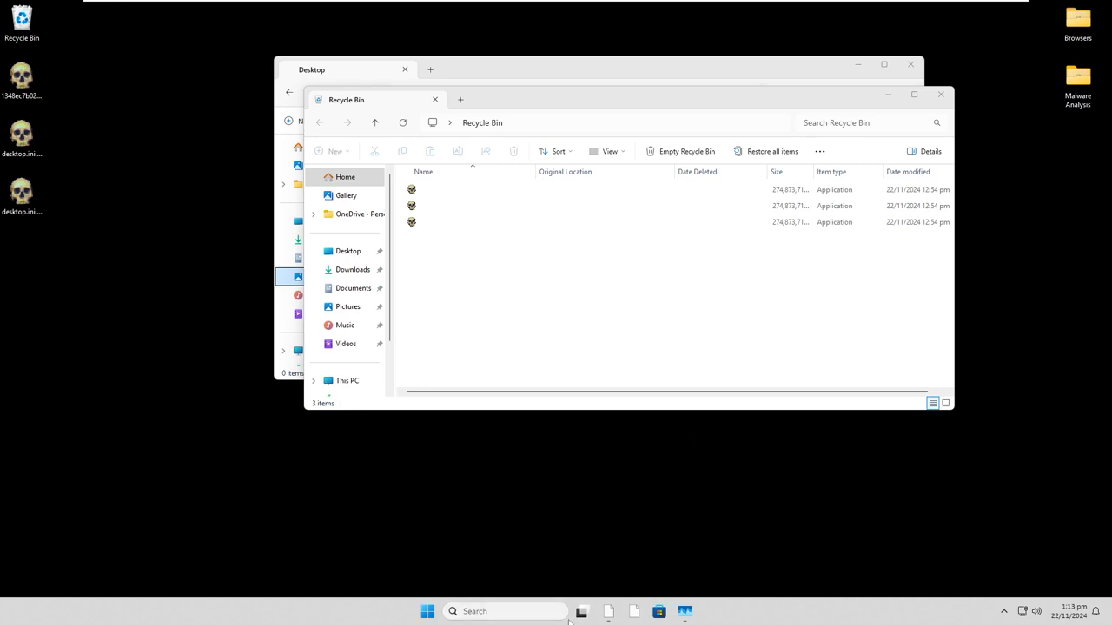
left_click(512, 611)
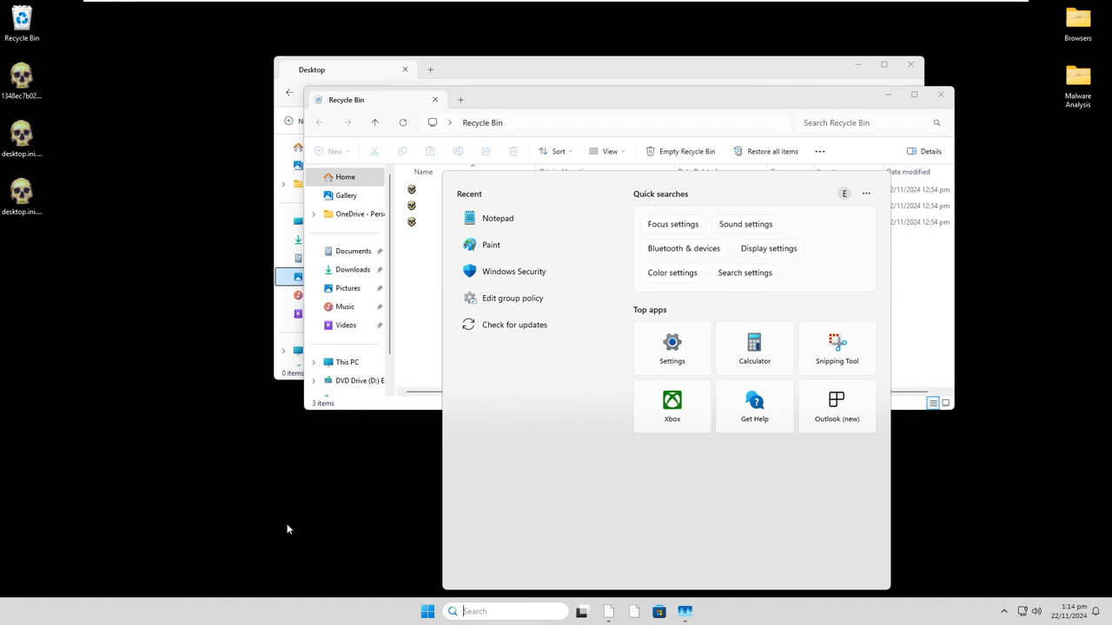
left_click(292, 523)
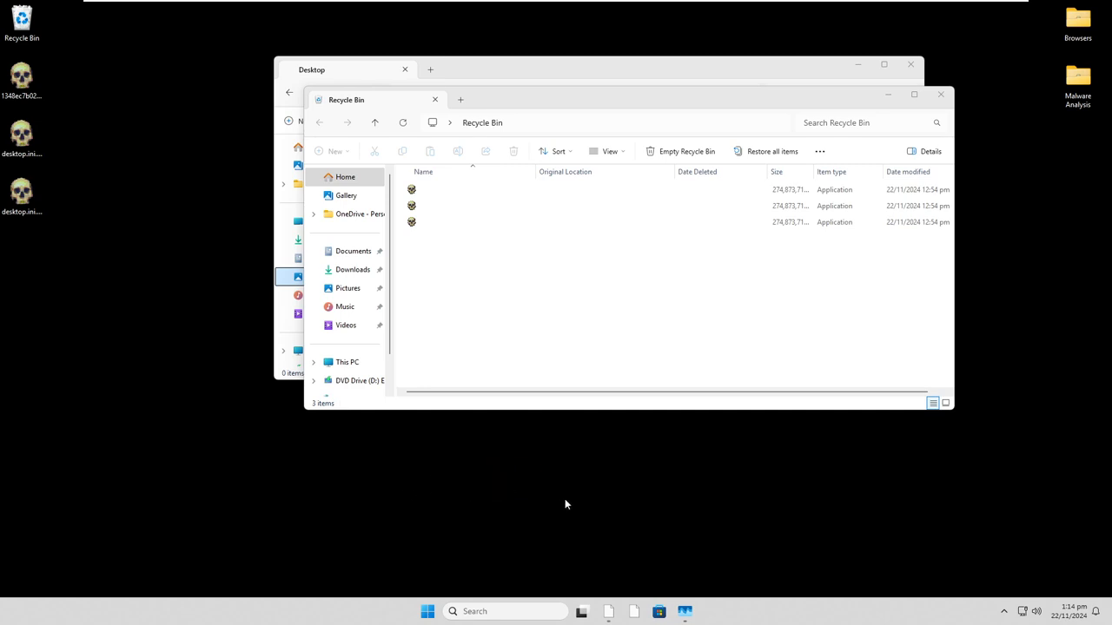
- Browse the DVD drive and Network locations, and open Local Disk (C:) from This PC to view its folders
left_click(358, 380)
scroll(365, 383, "down", 1)
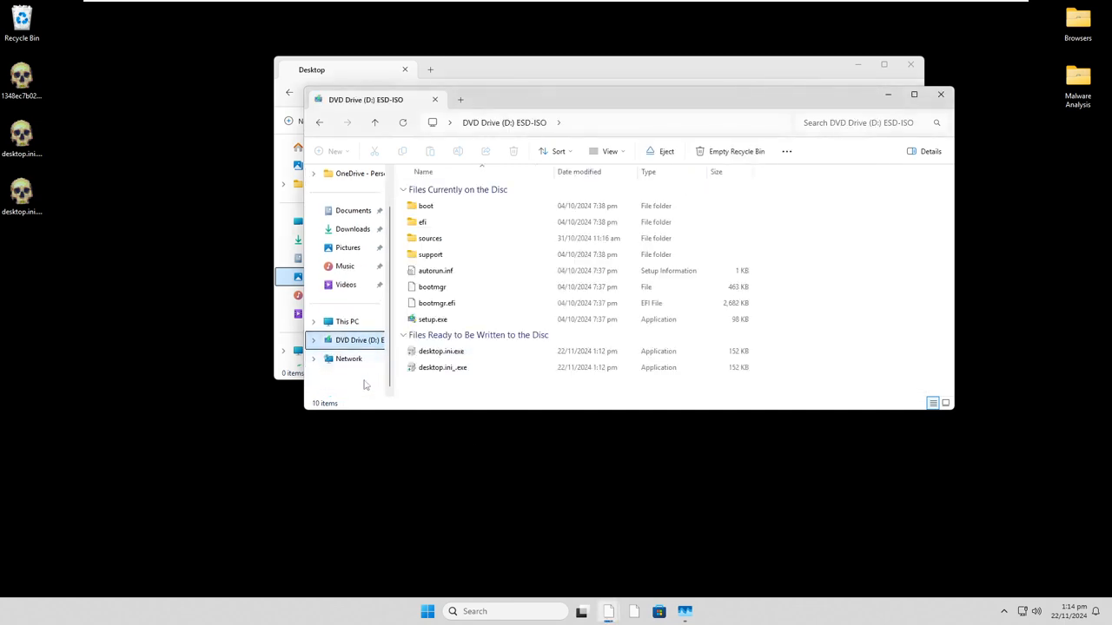
left_click(354, 361)
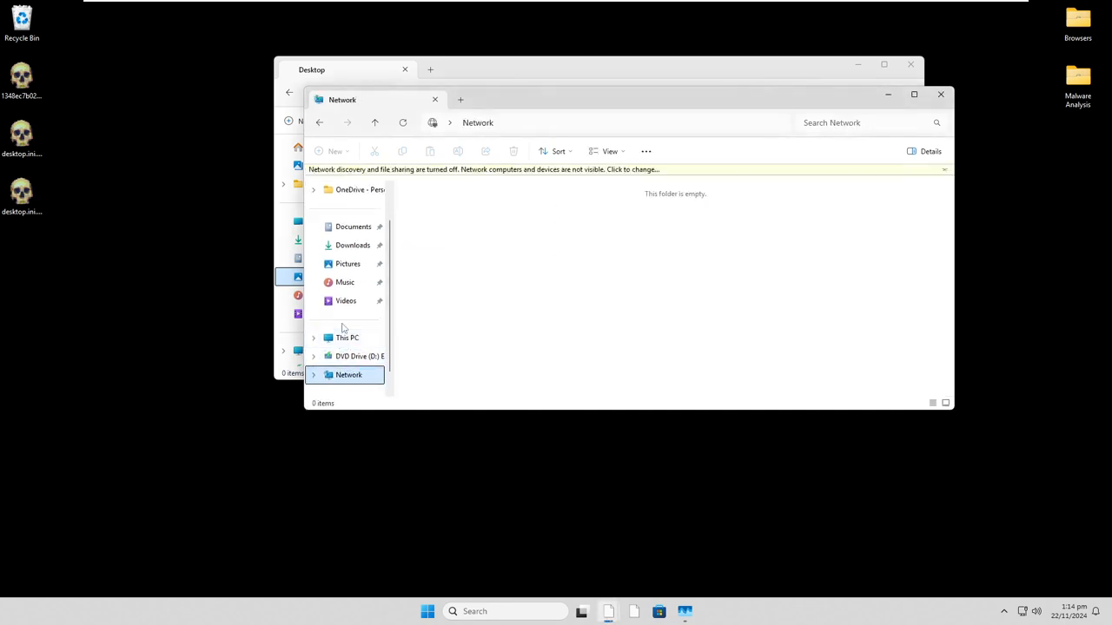
left_click(360, 351)
left_click(330, 327)
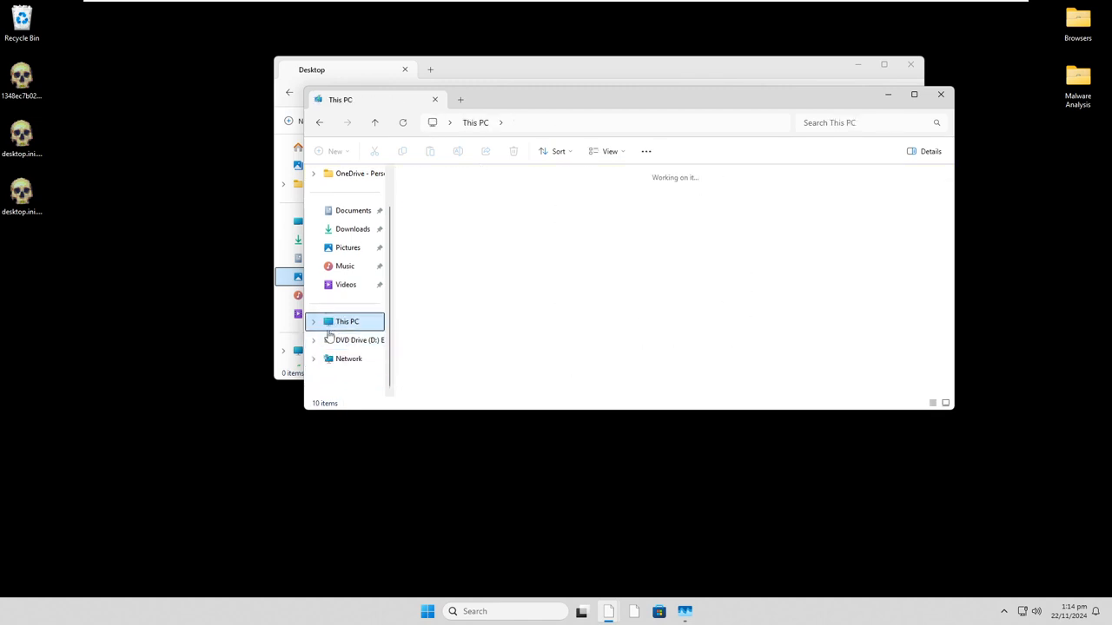
left_click(476, 211)
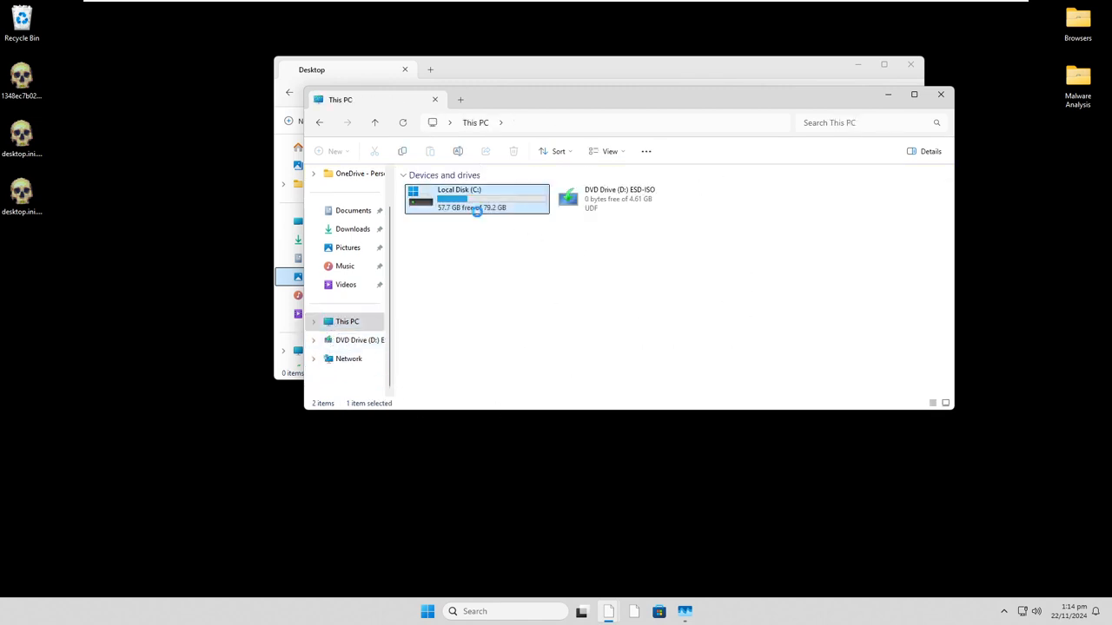
double_click(476, 211)
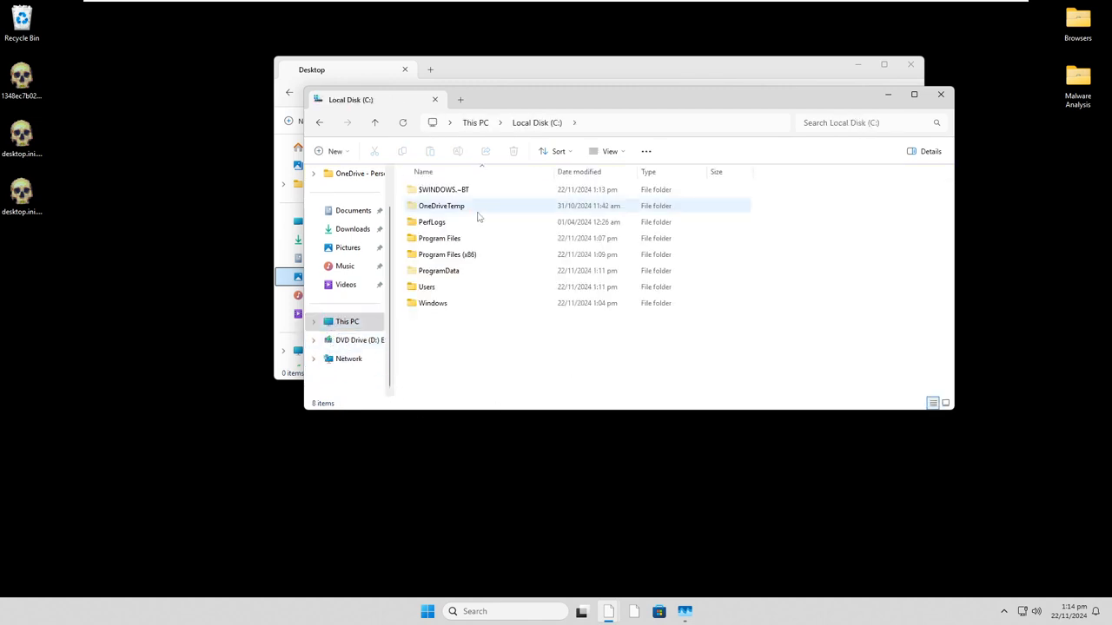
- Select the lowest desktop.ini file on the desktop and choose a command from its available actions
left_click(34, 203)
right_click(34, 201)
left_click(53, 259)
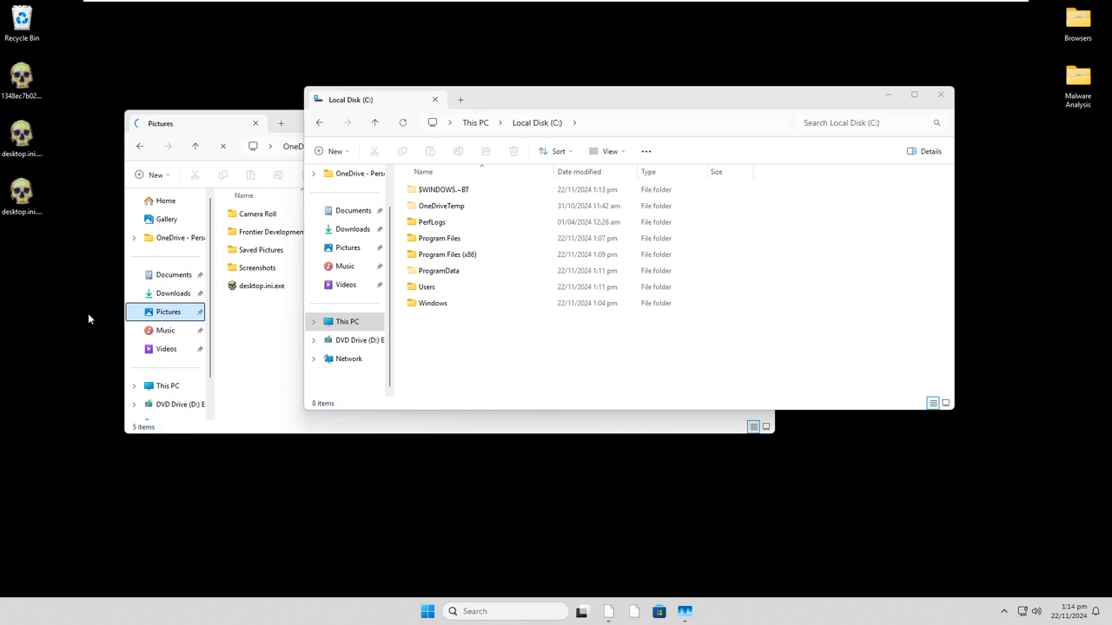
- Bring the Pictures window to the front, look inside the Saved Pictures folder, and return to Pictures
left_click(249, 356)
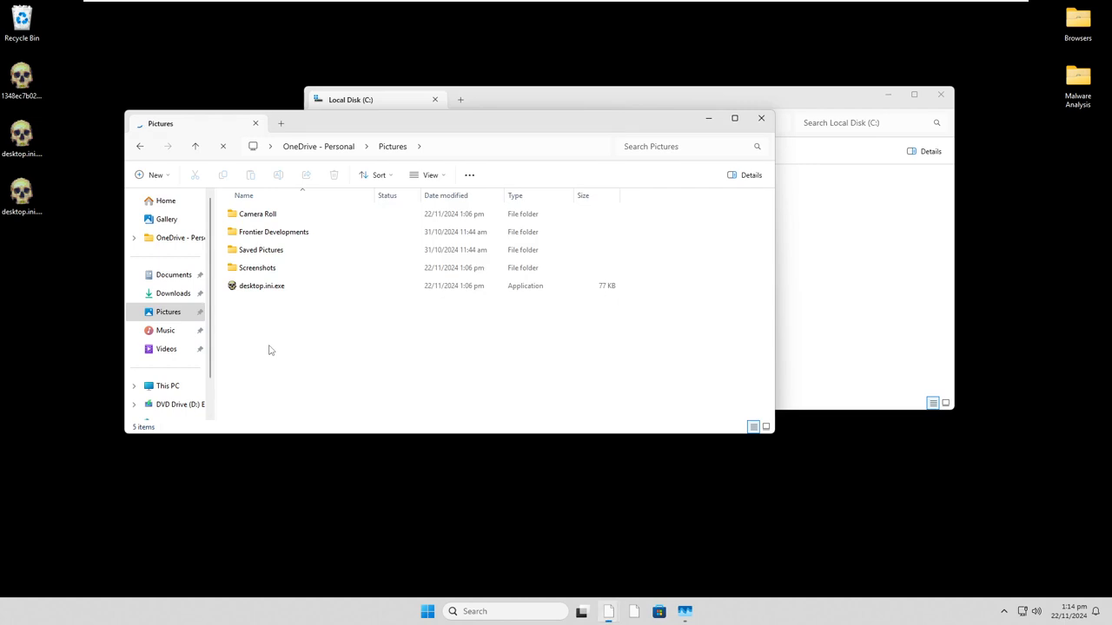
double_click(273, 256)
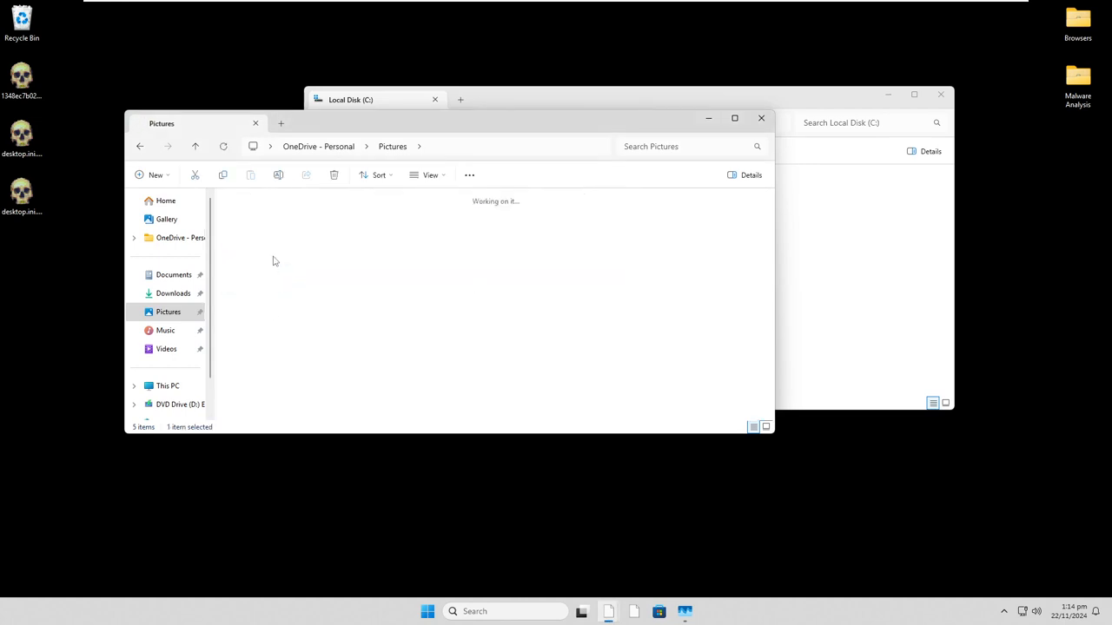
left_click(199, 146)
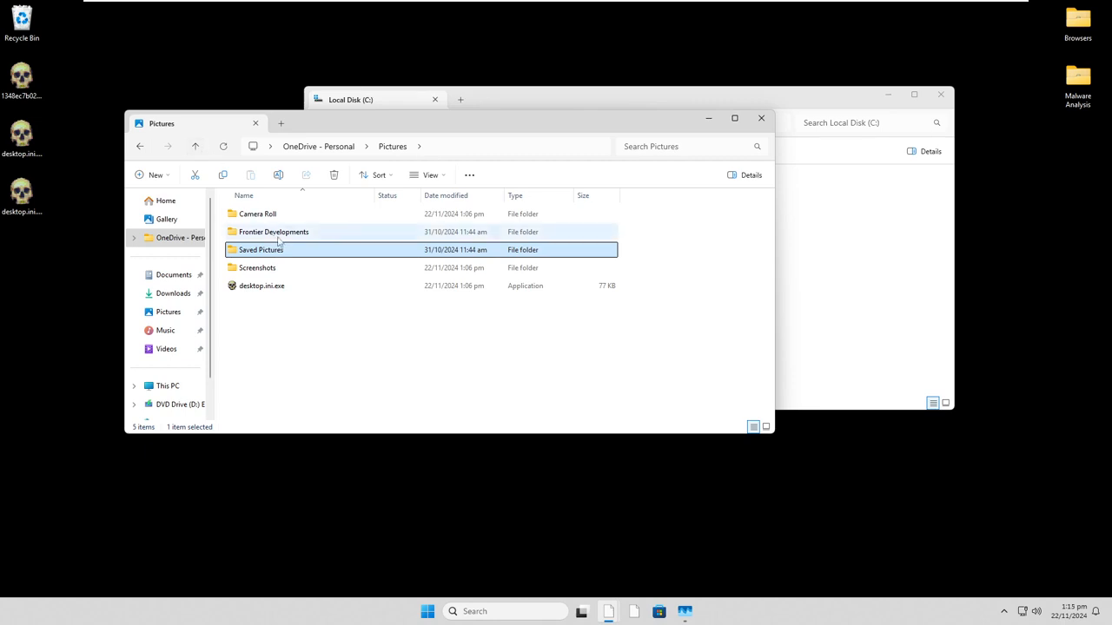